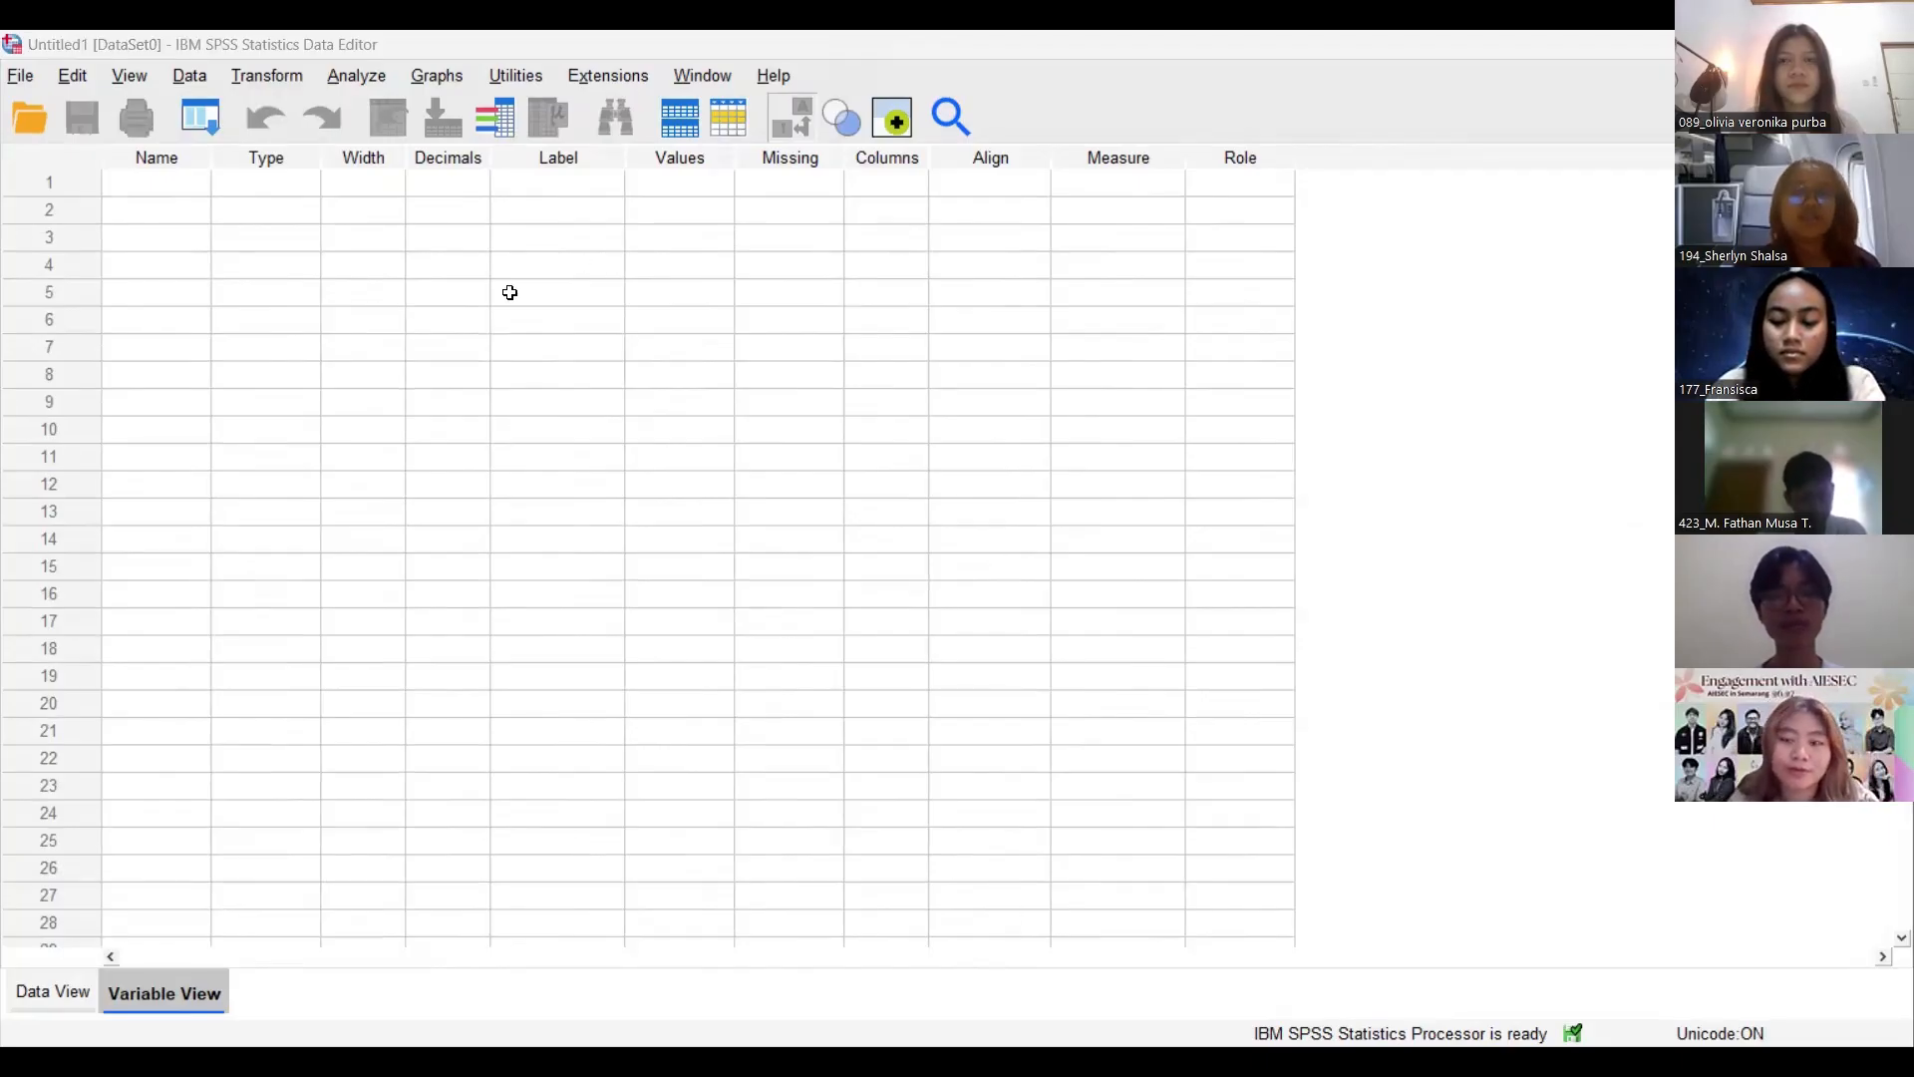
# Check the variable list in the Excel workbook and define the first two SPSS variables as X1 and X2.
pyautogui.hotkey('alt', 'Tab')
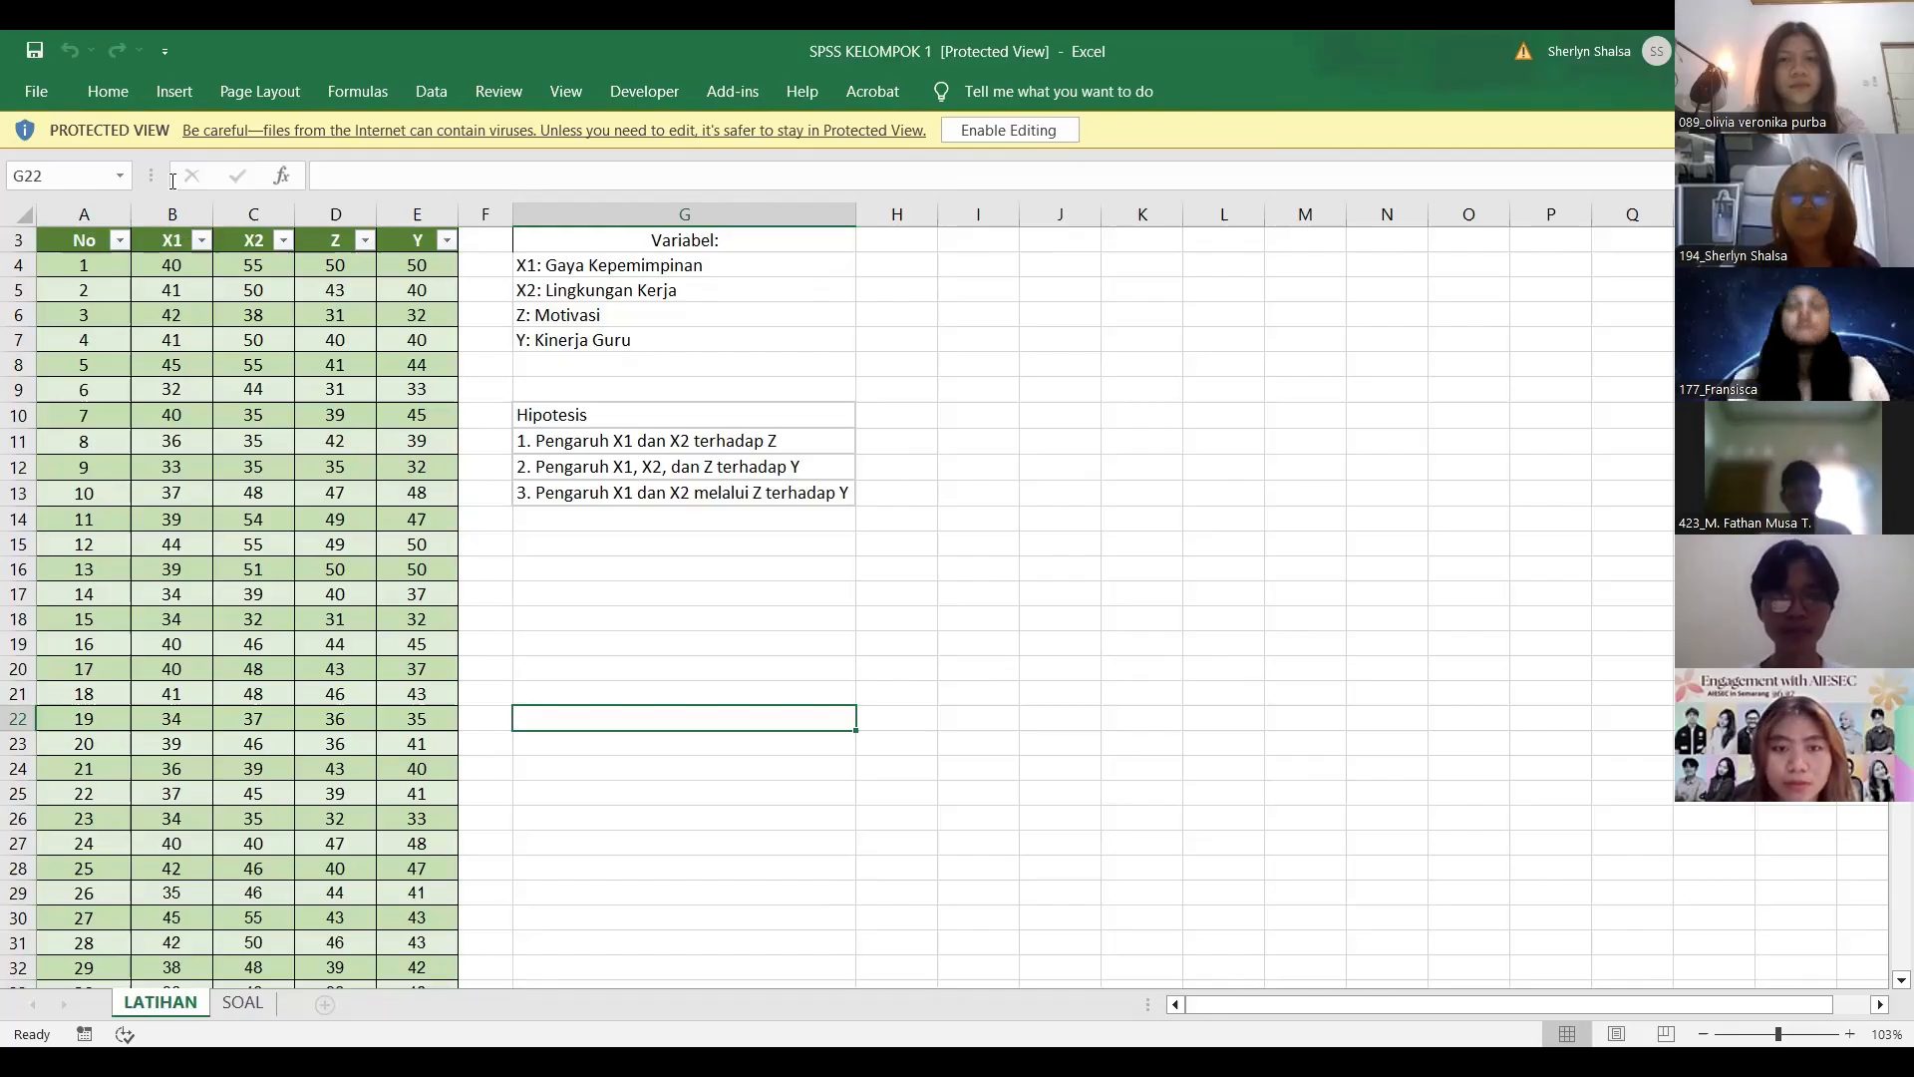
pyautogui.hotkey('alt', 'Tab')
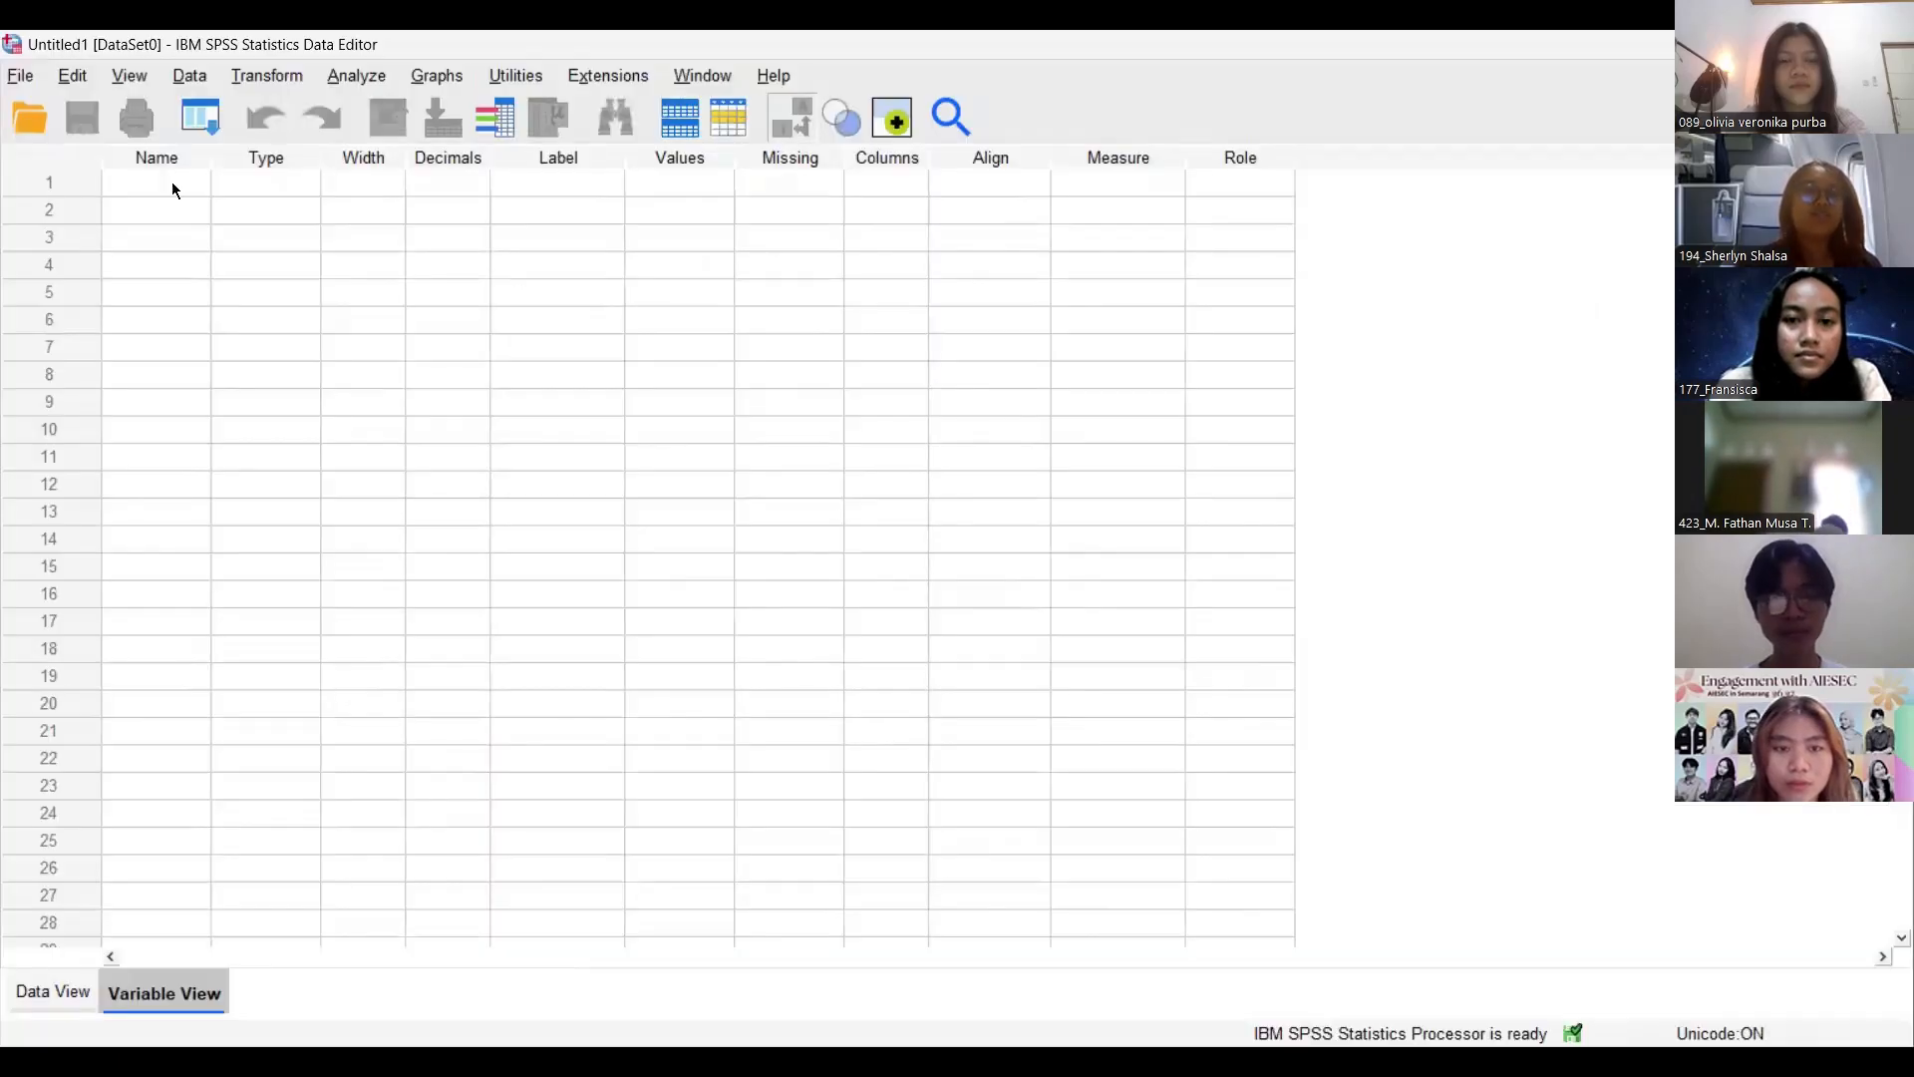
pyautogui.click(173, 183)
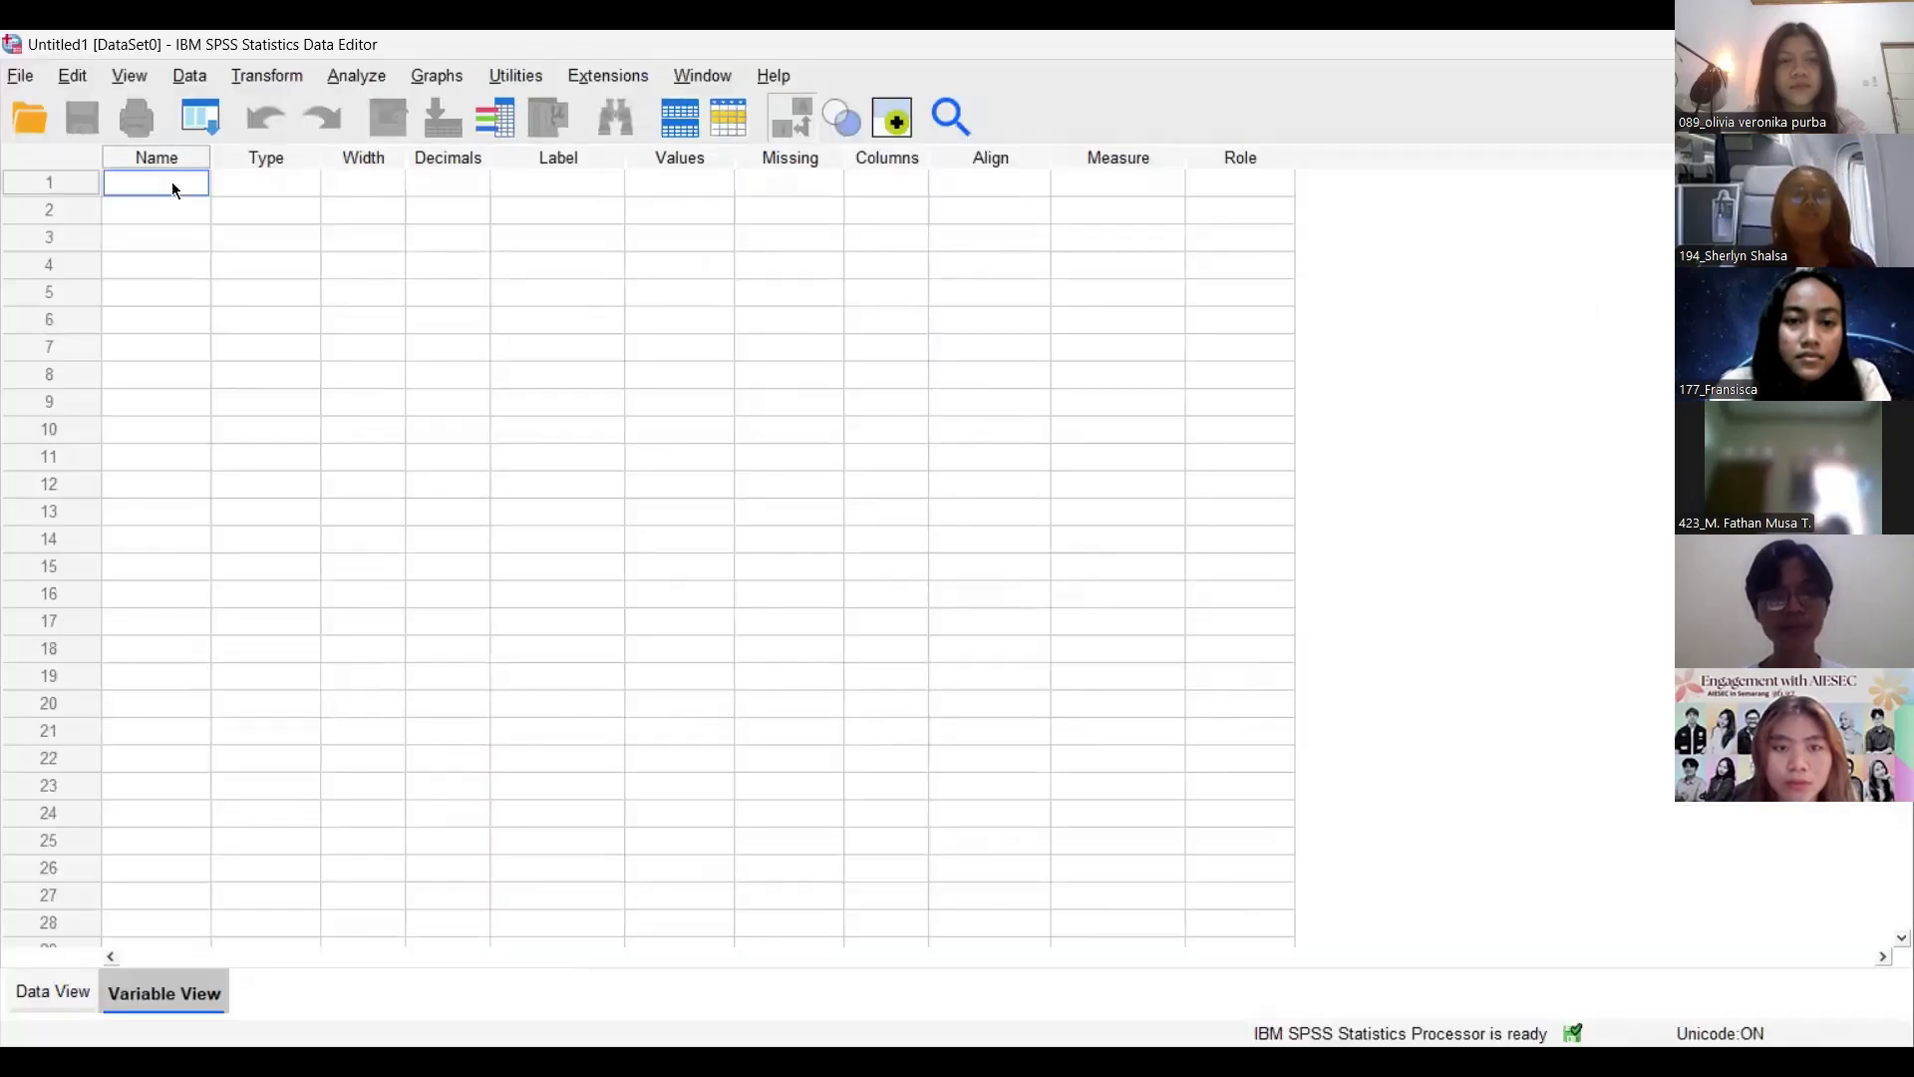
pyautogui.write('X')
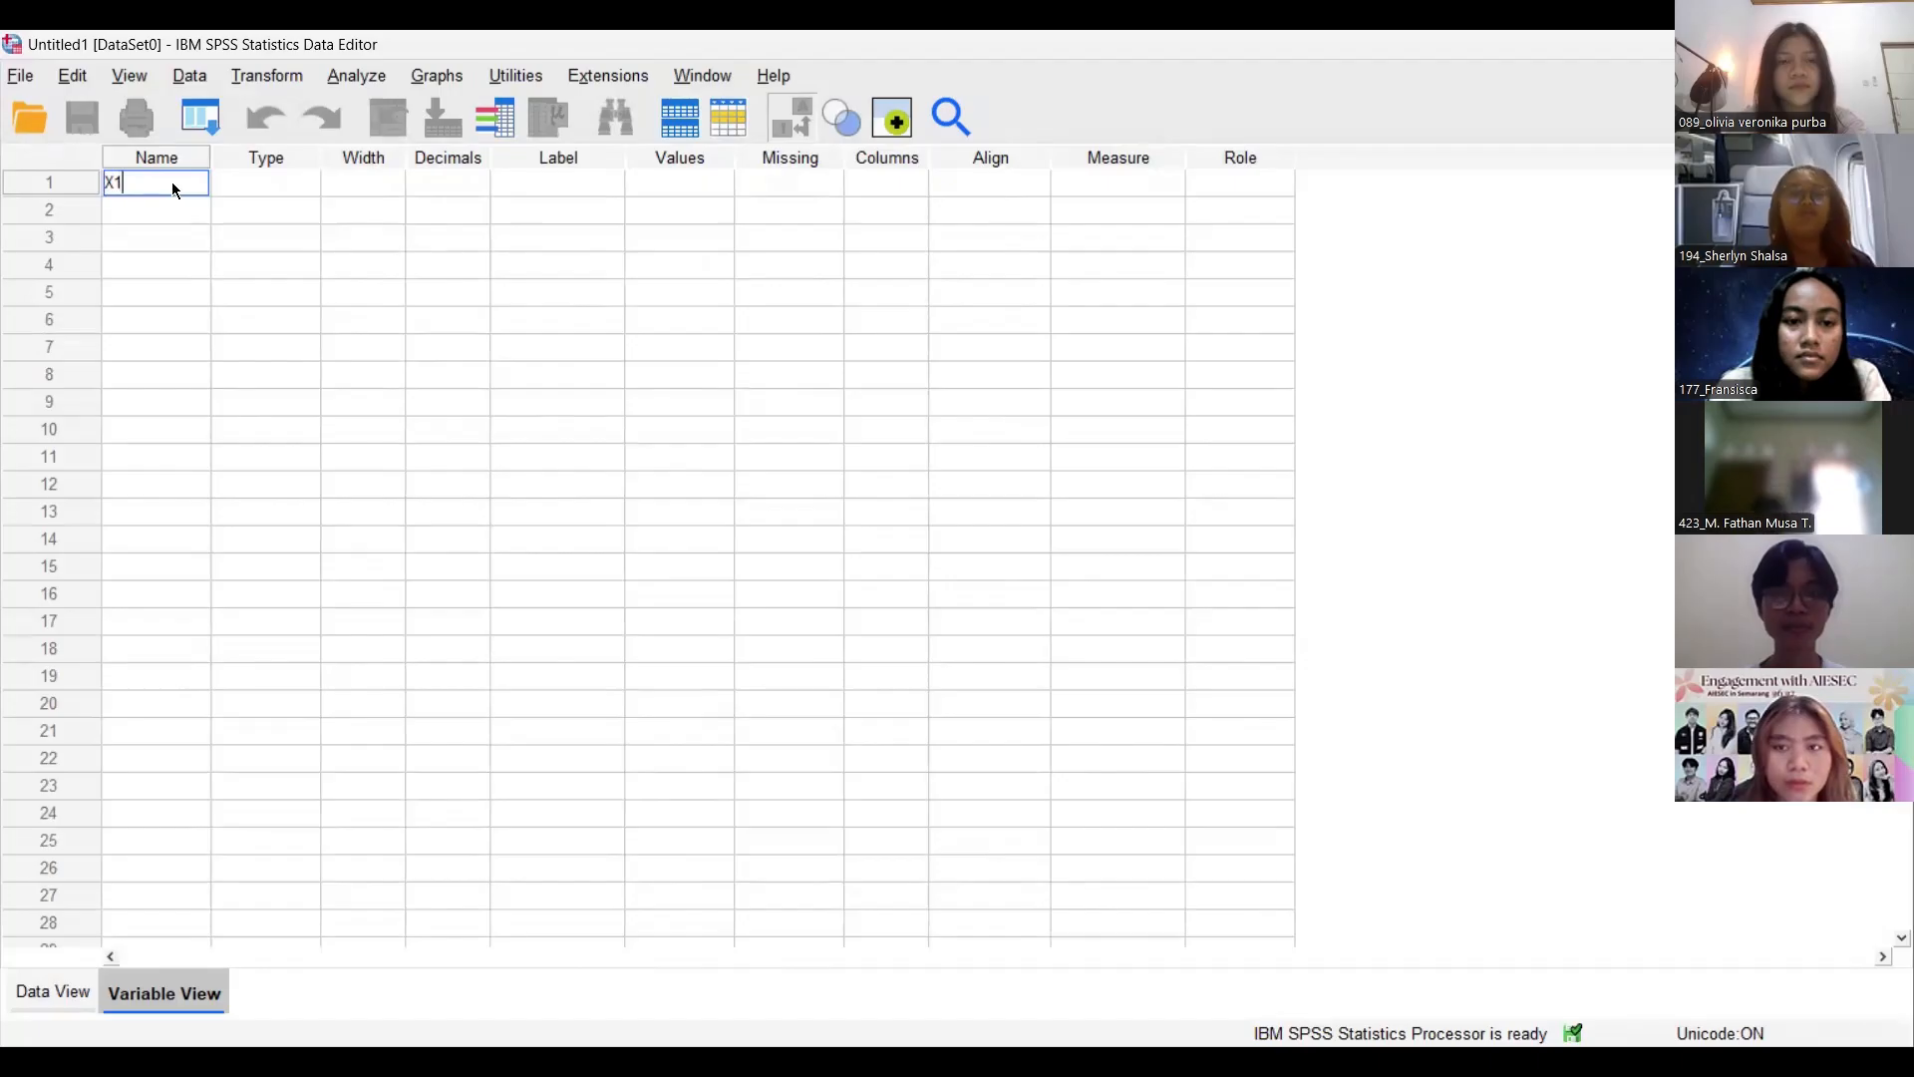
pyautogui.write('1')
pyautogui.press('Return')
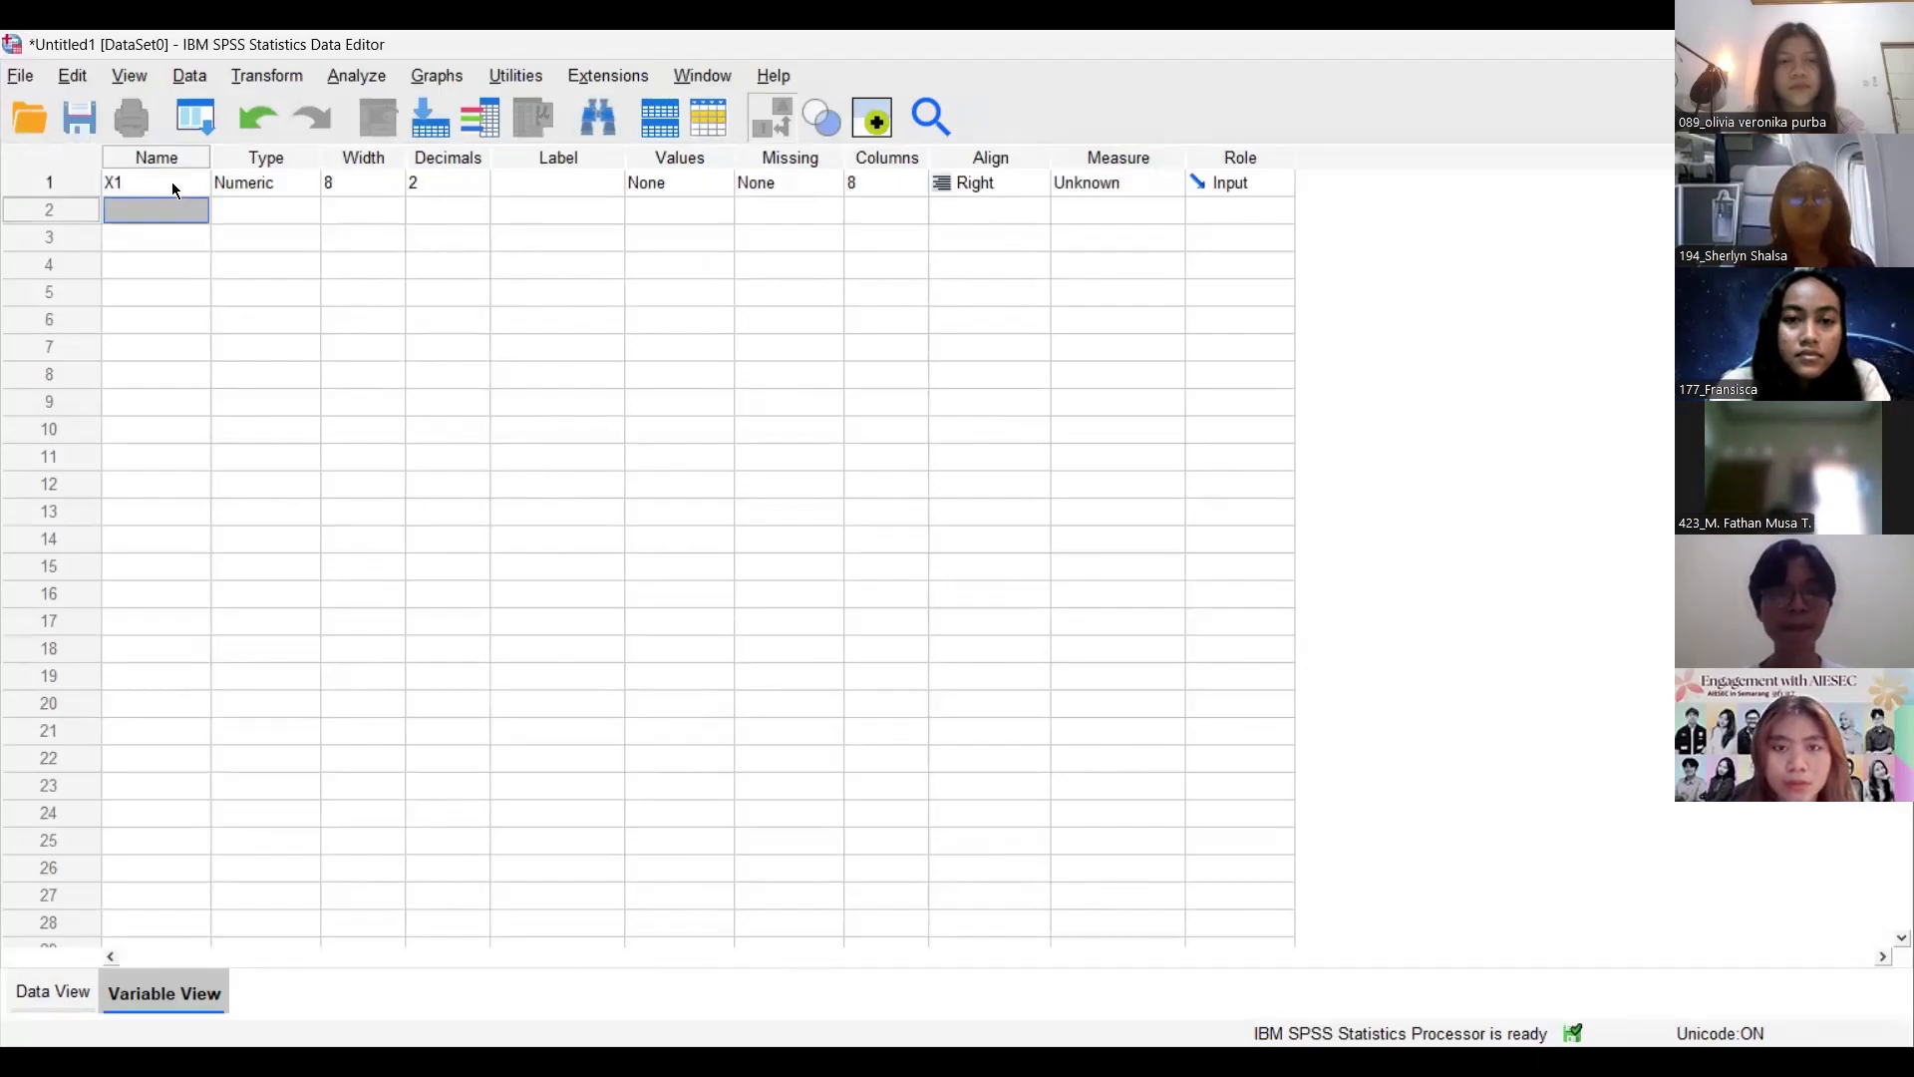
pyautogui.write('X2')
pyautogui.press('Return')
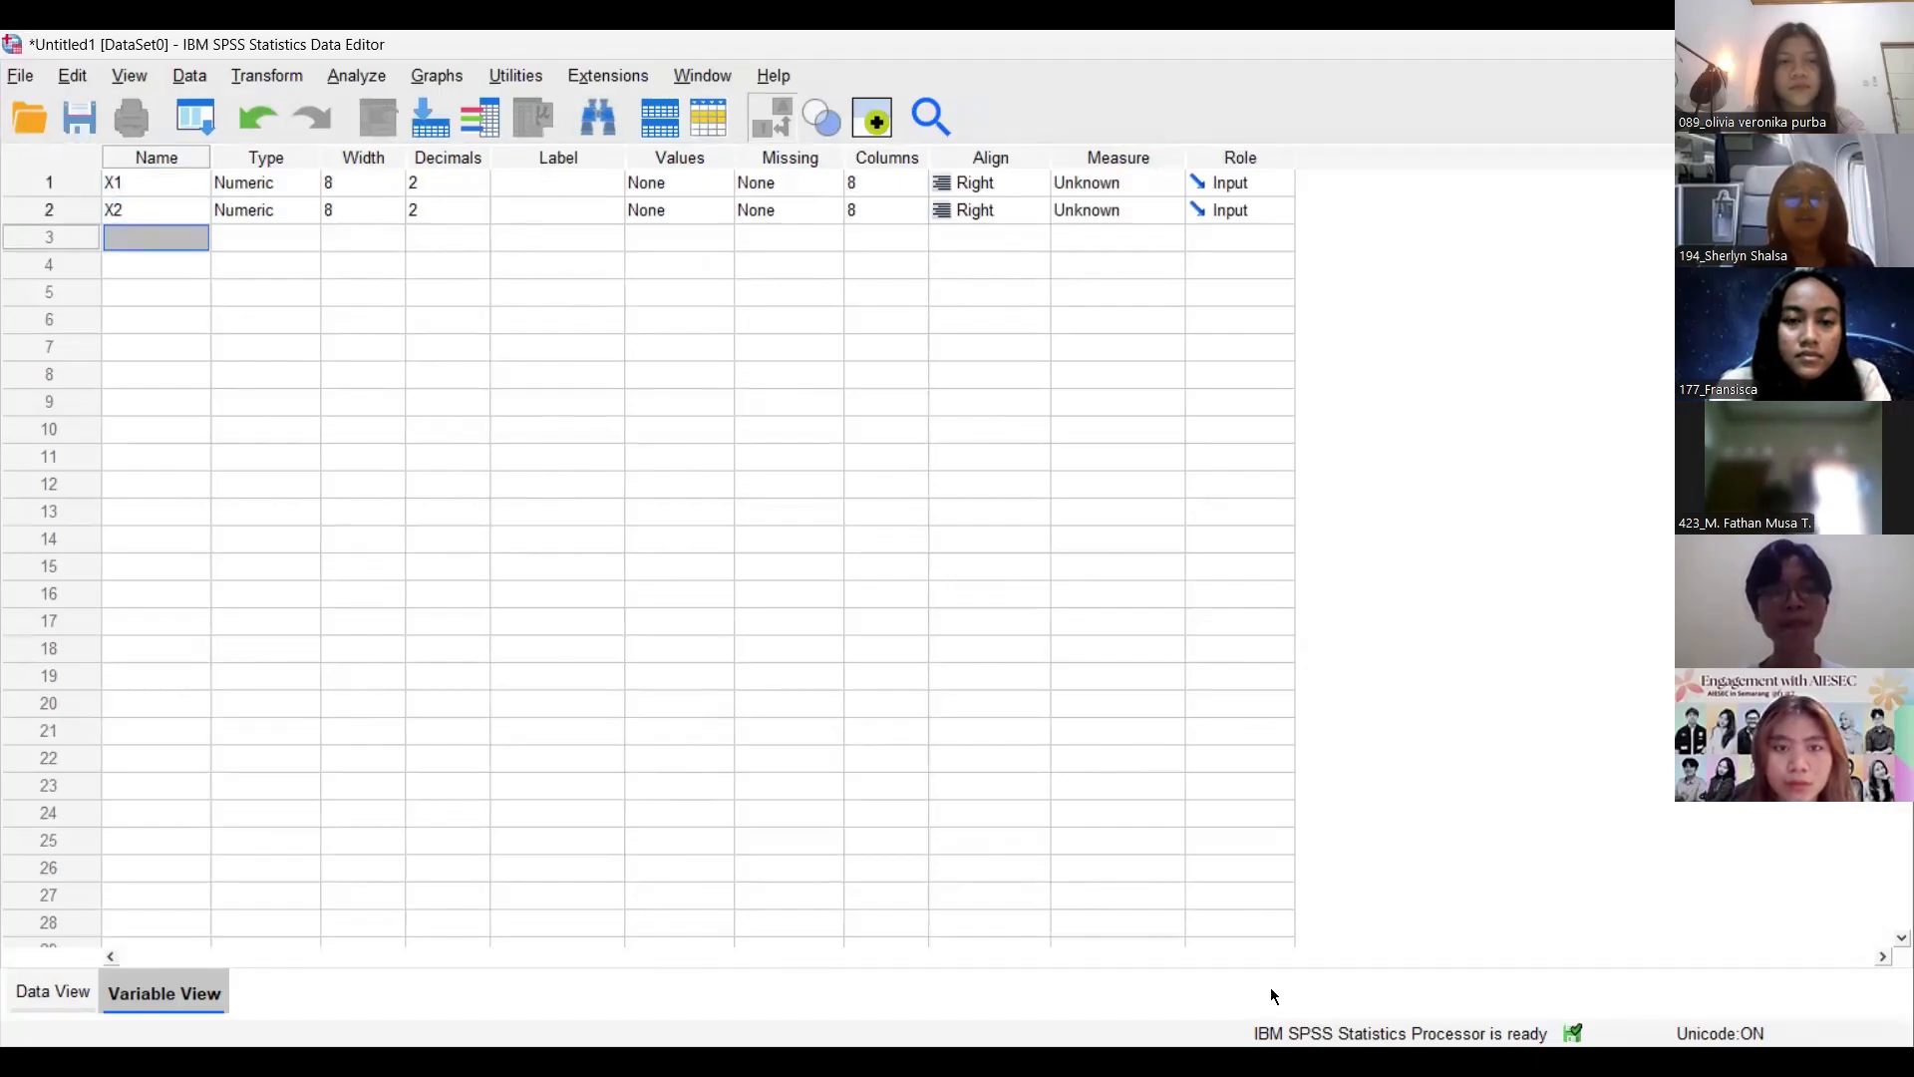
# Add two more variables named Z and Y below X2.
pyautogui.write('Y')
pyautogui.press('BackSpace')
pyautogui.write('Z')
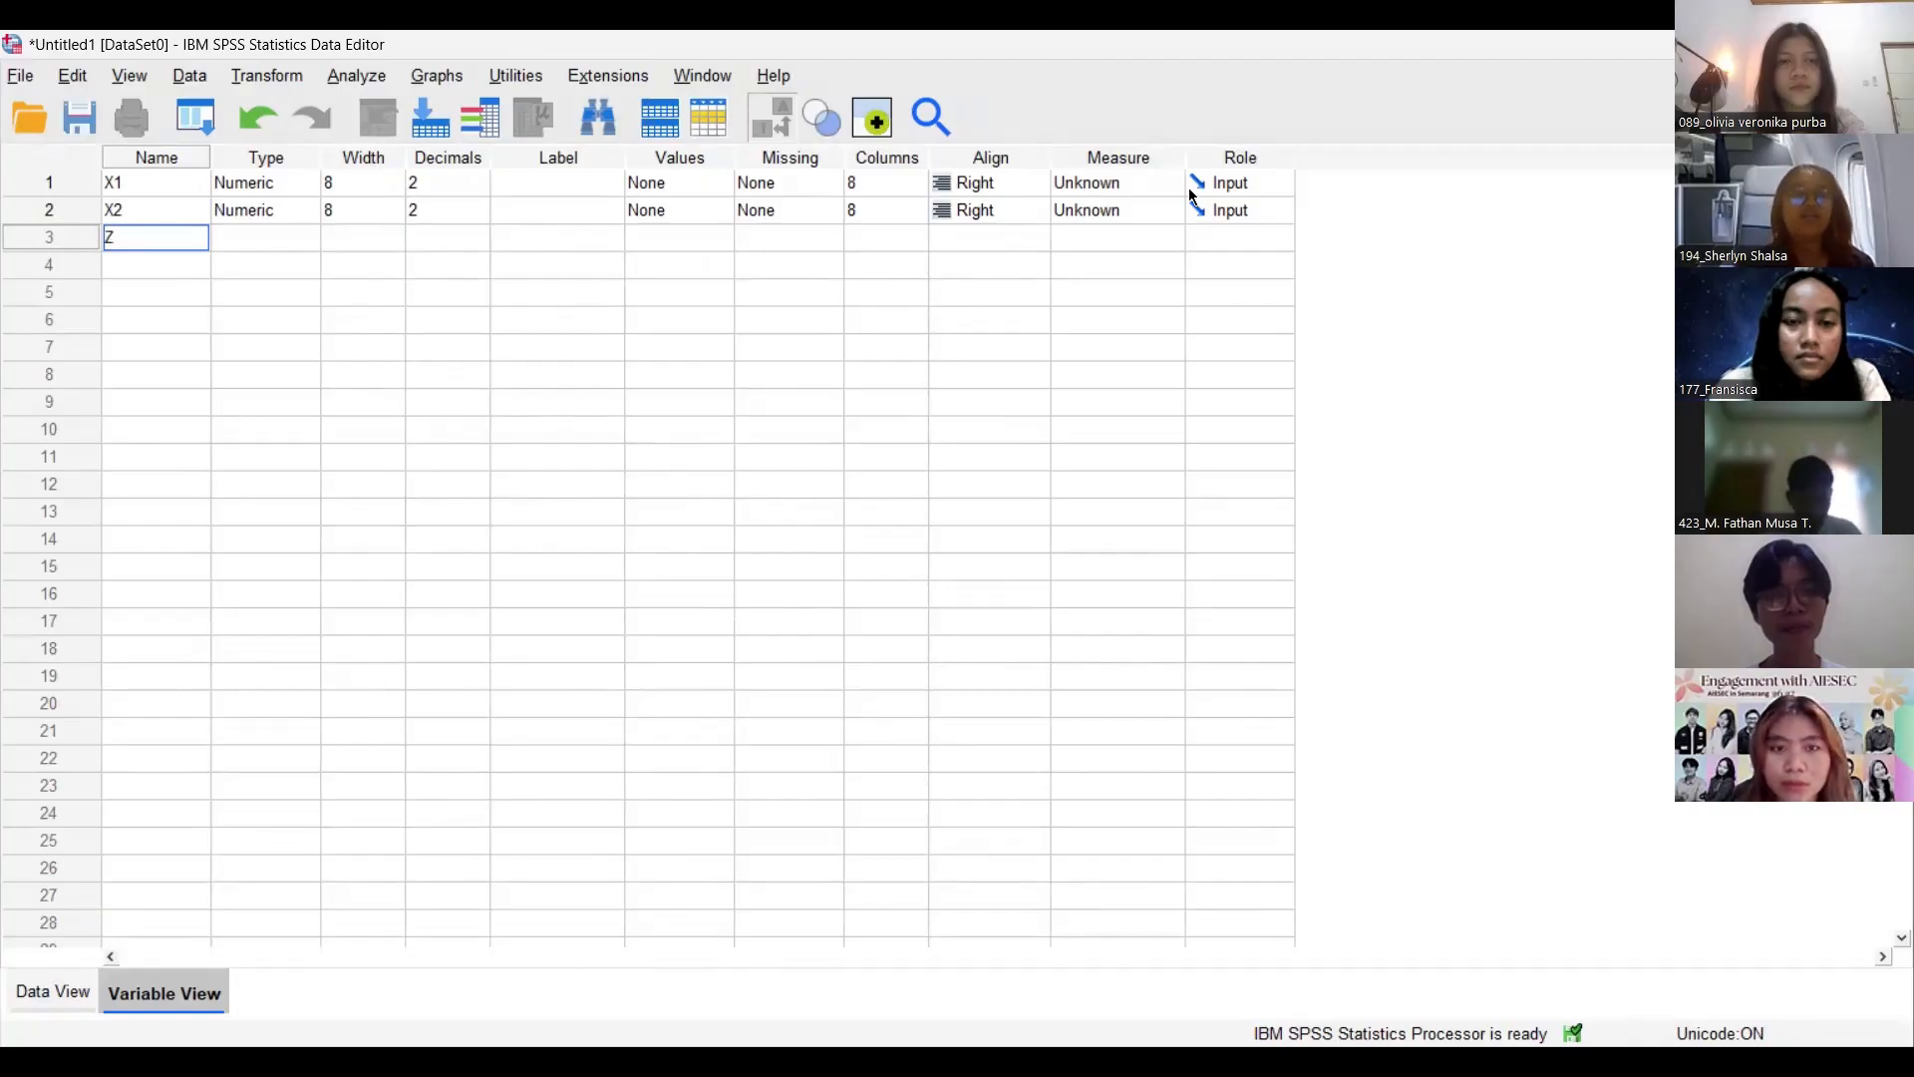
pyautogui.press('Return')
pyautogui.write('Y')
pyautogui.press('Return')
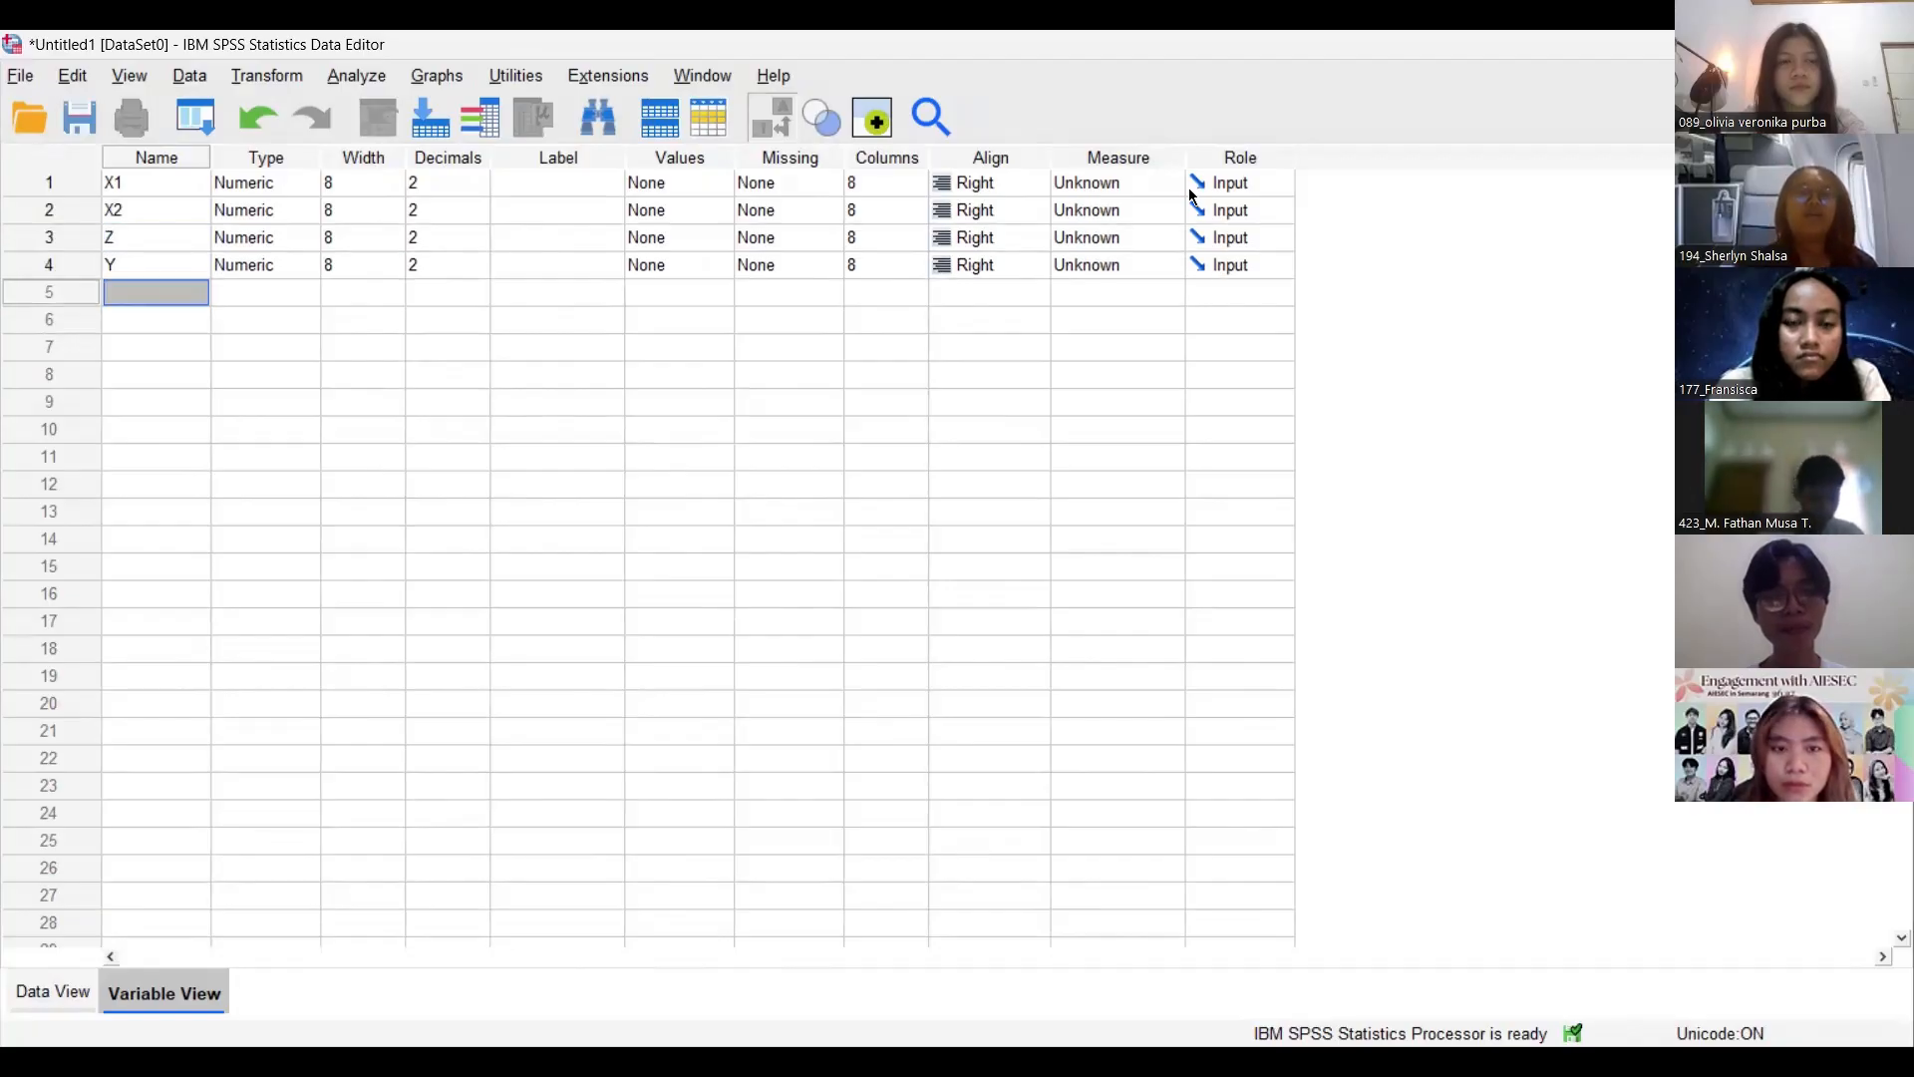
# Check the variable descriptions in Excel and label X1 as Gaya Kepemimpinan and X2 as Lingkungan Kerja in SPSS.
pyautogui.click(559, 183)
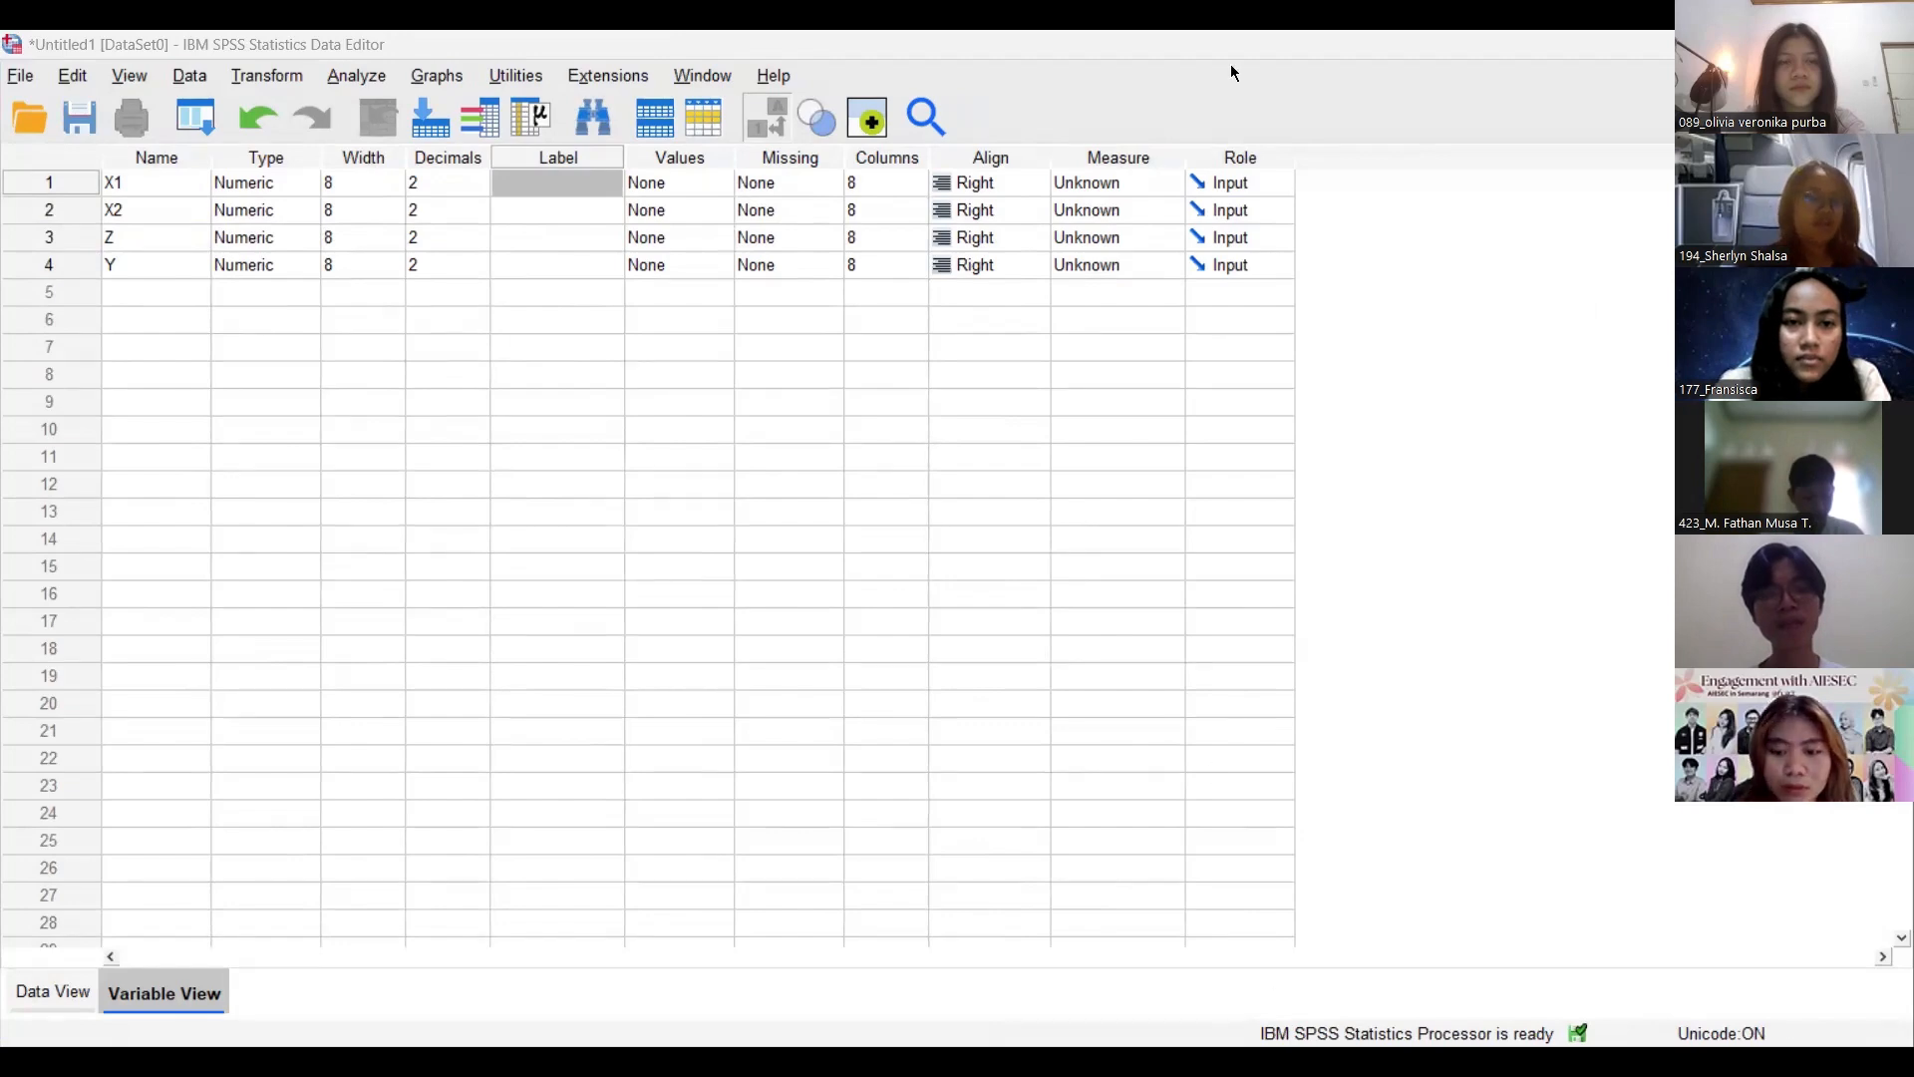
pyautogui.hotkey('alt', 'Tab')
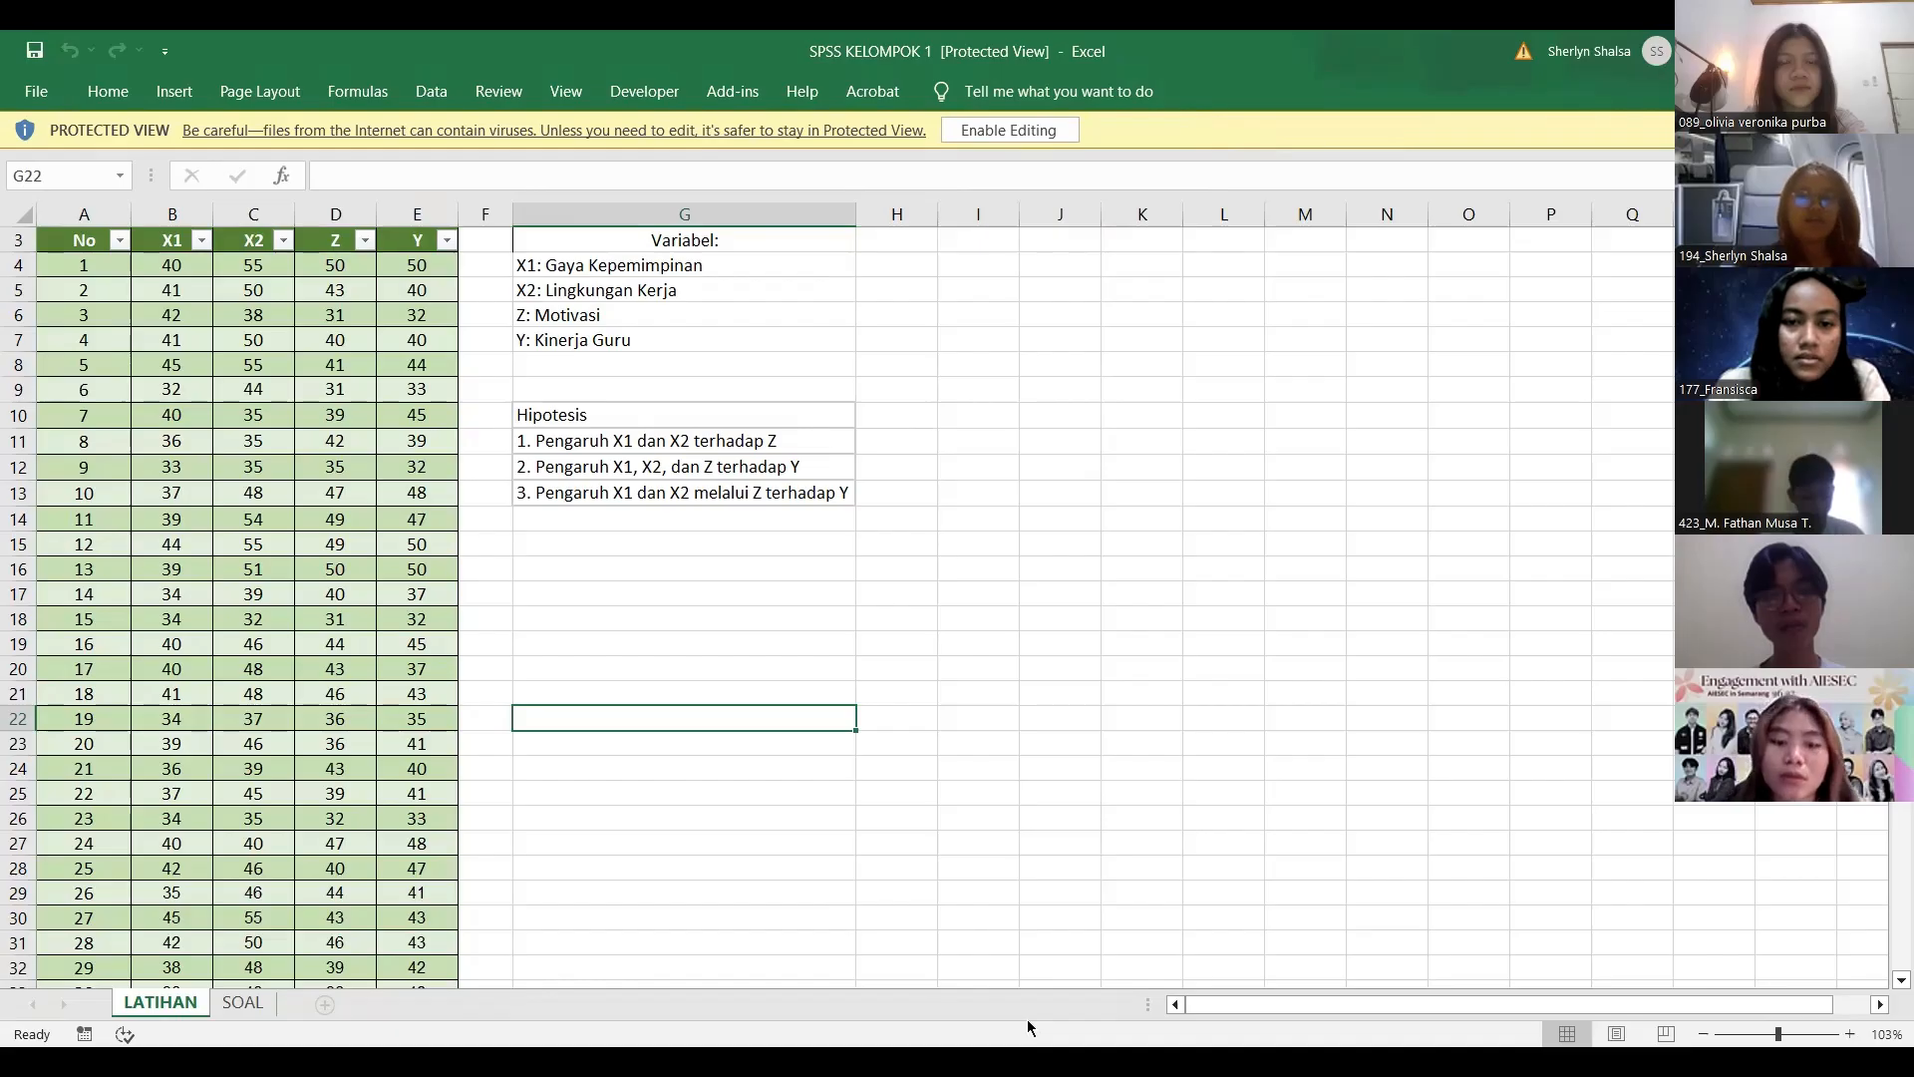
pyautogui.hotkey('alt', 'Tab')
pyautogui.click(528, 183)
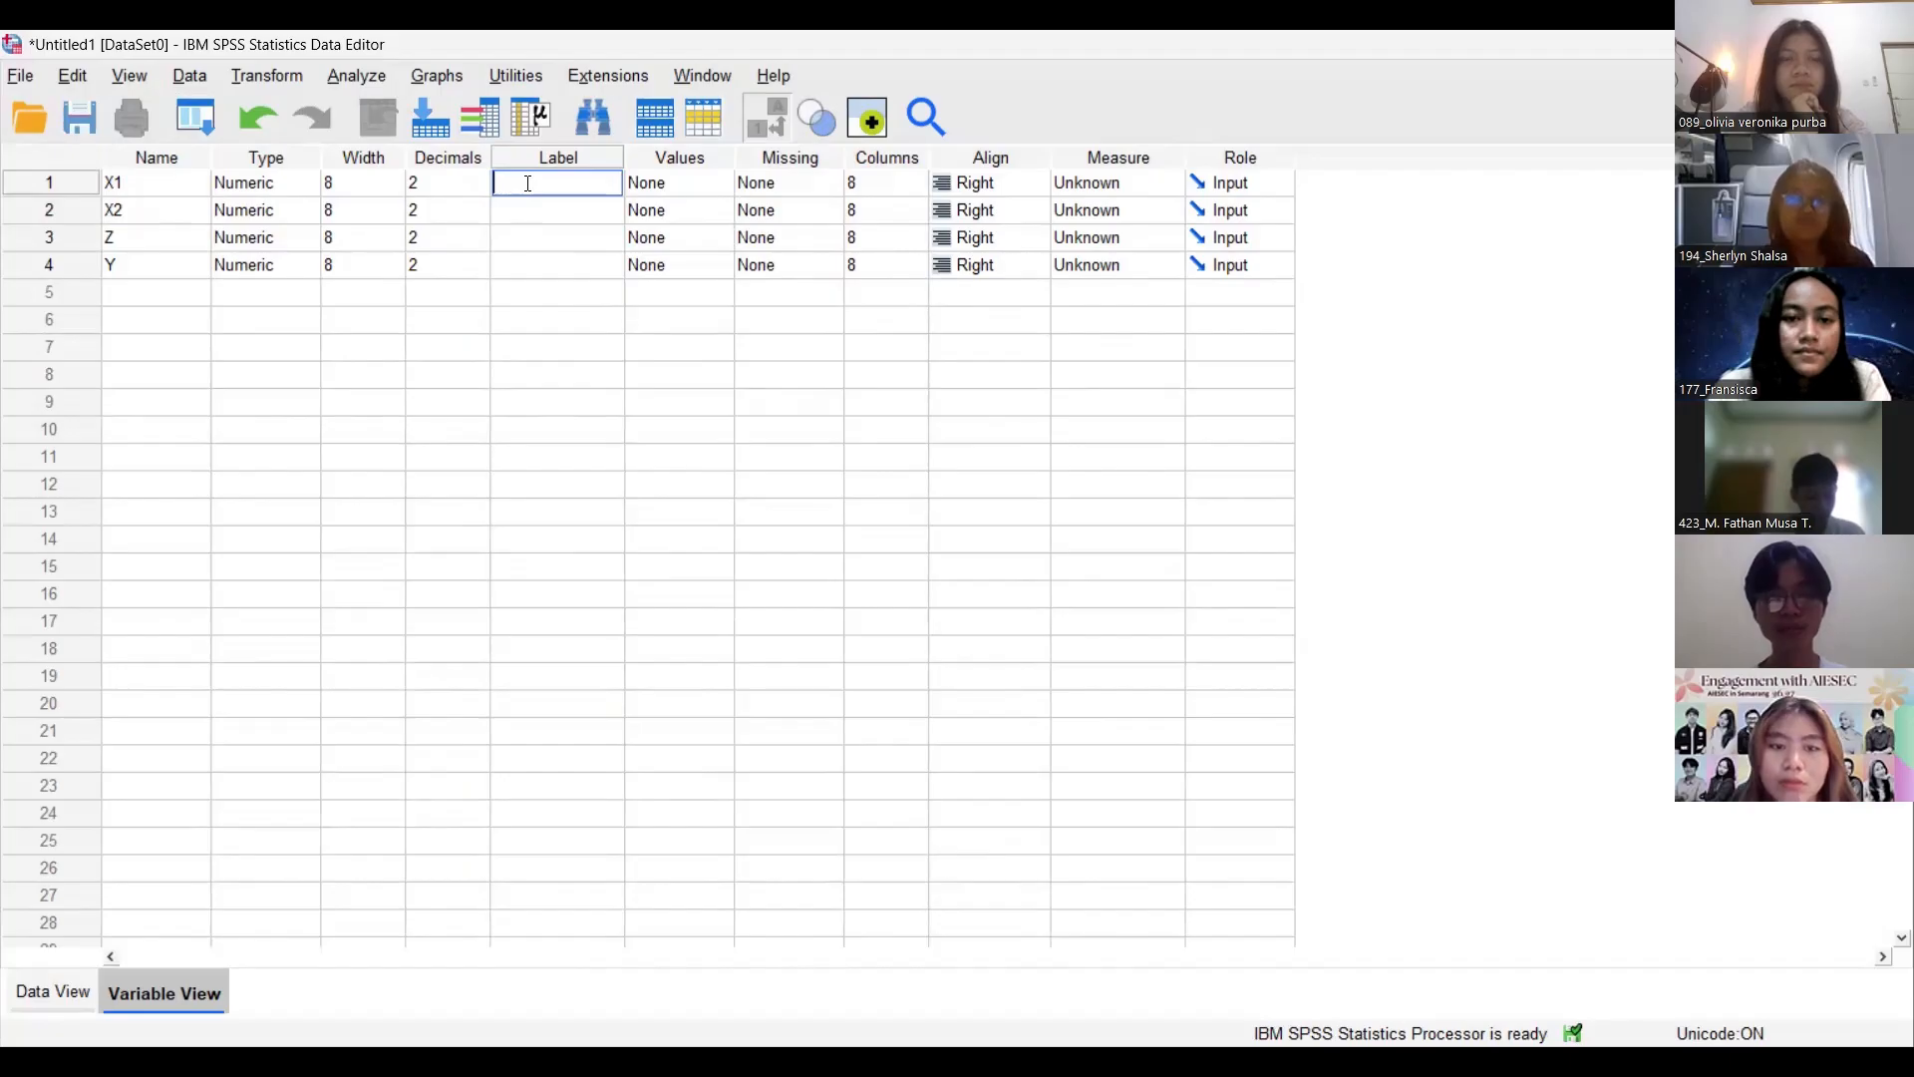
pyautogui.write('Fa')
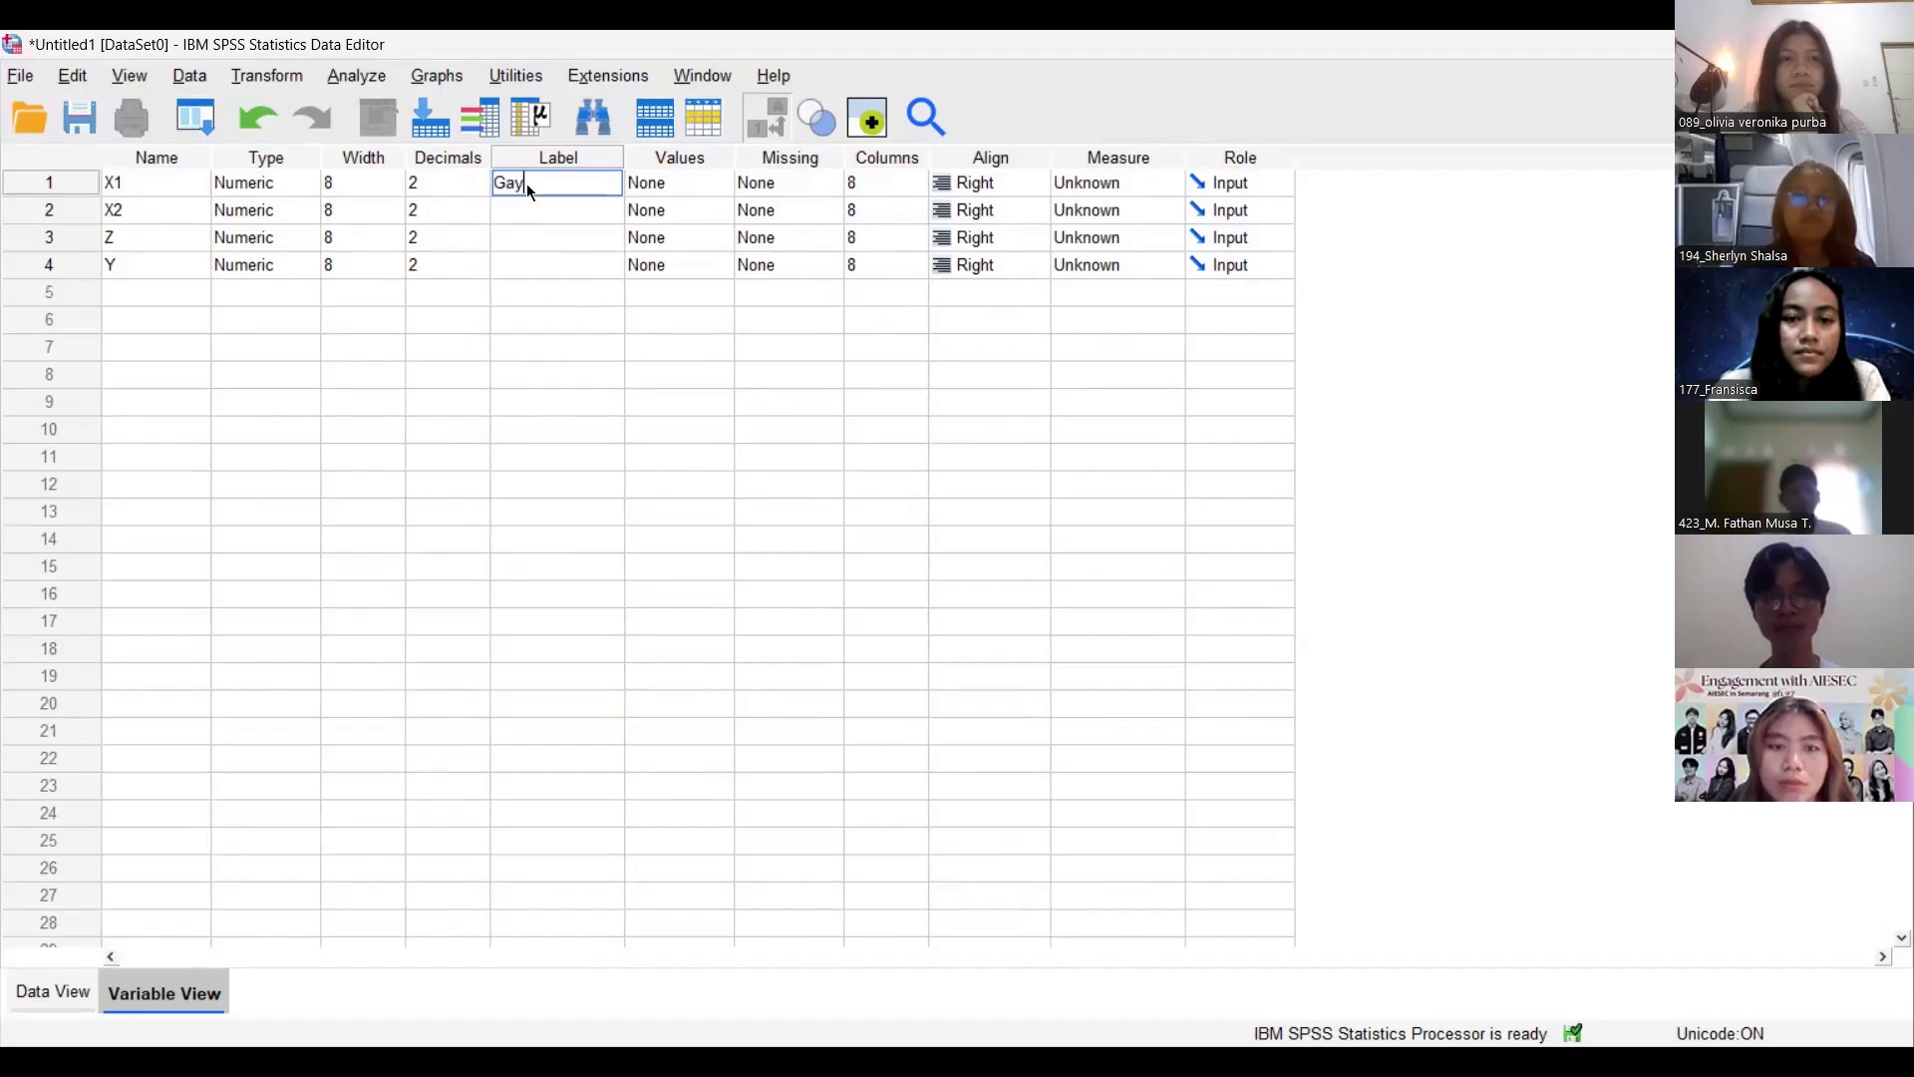
pyautogui.write('ya Kepemimpin')
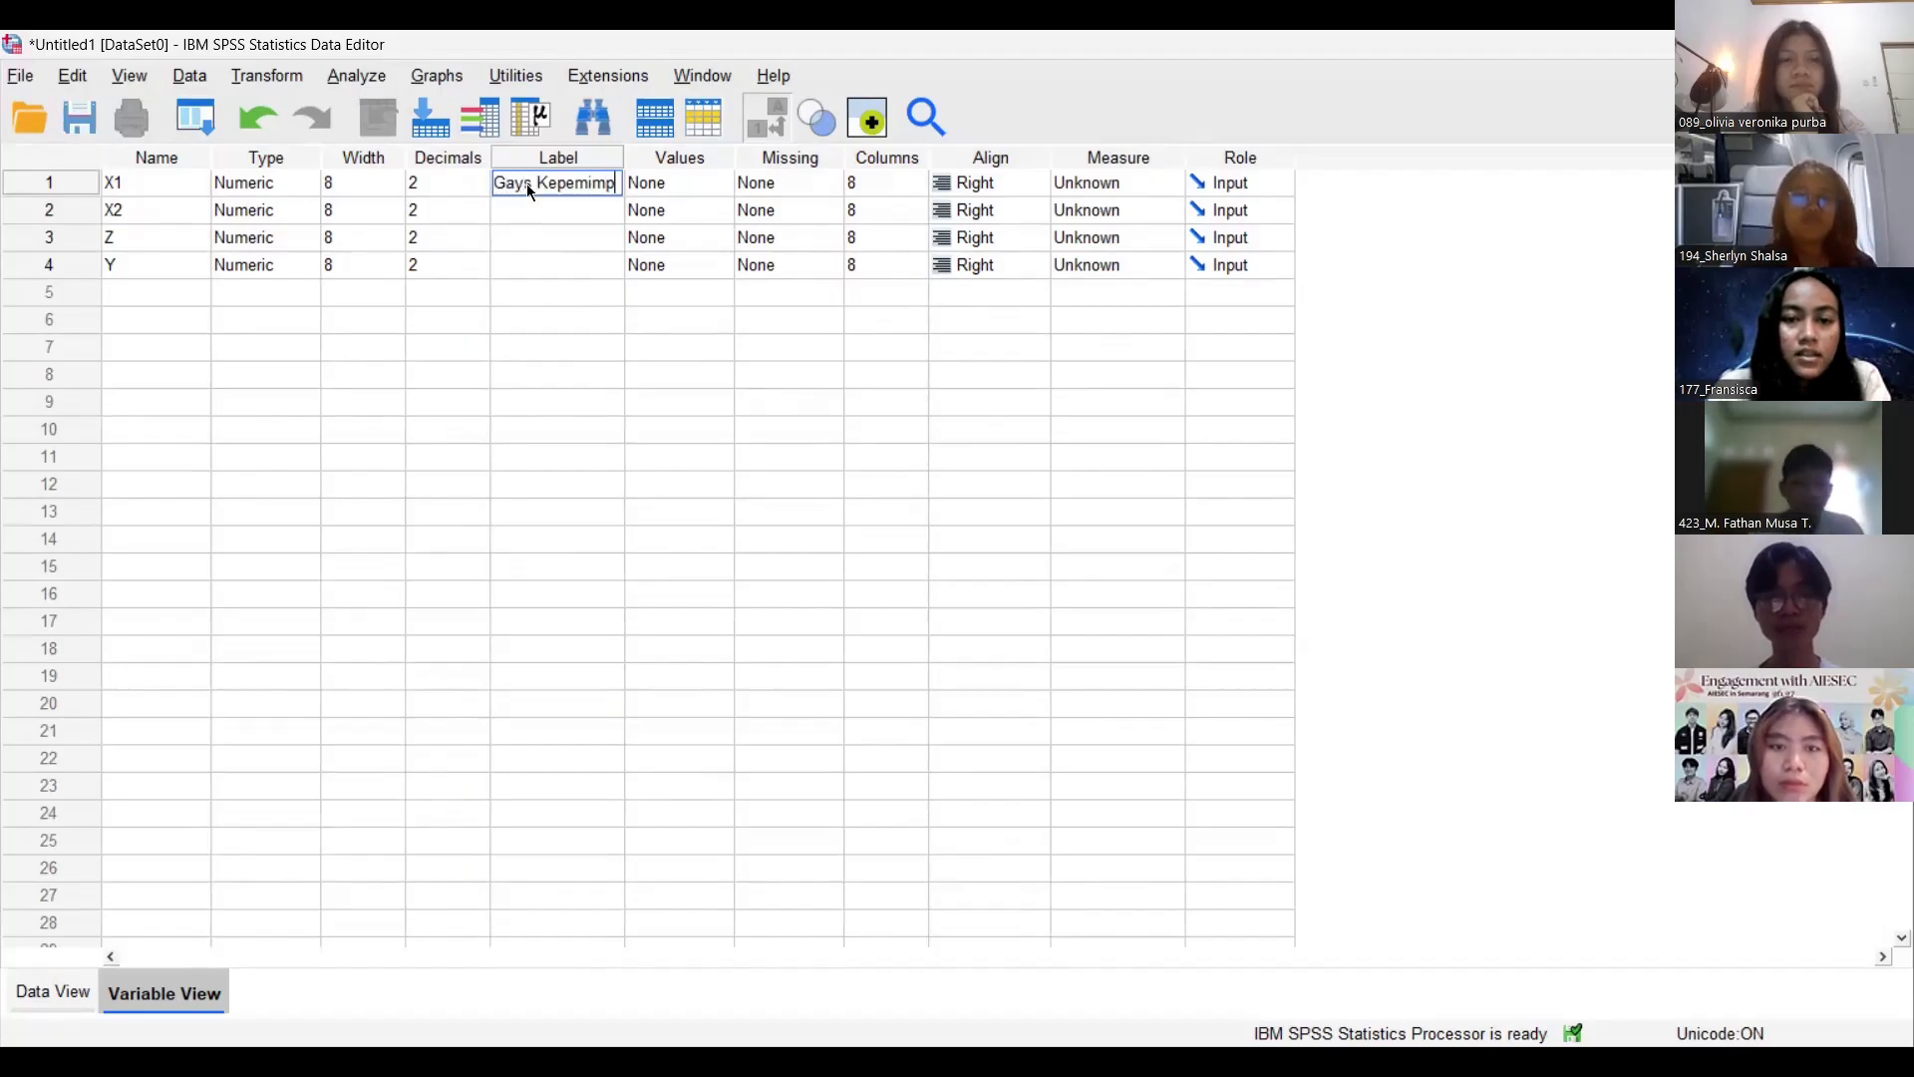
pyautogui.write('an')
pyautogui.press('Return')
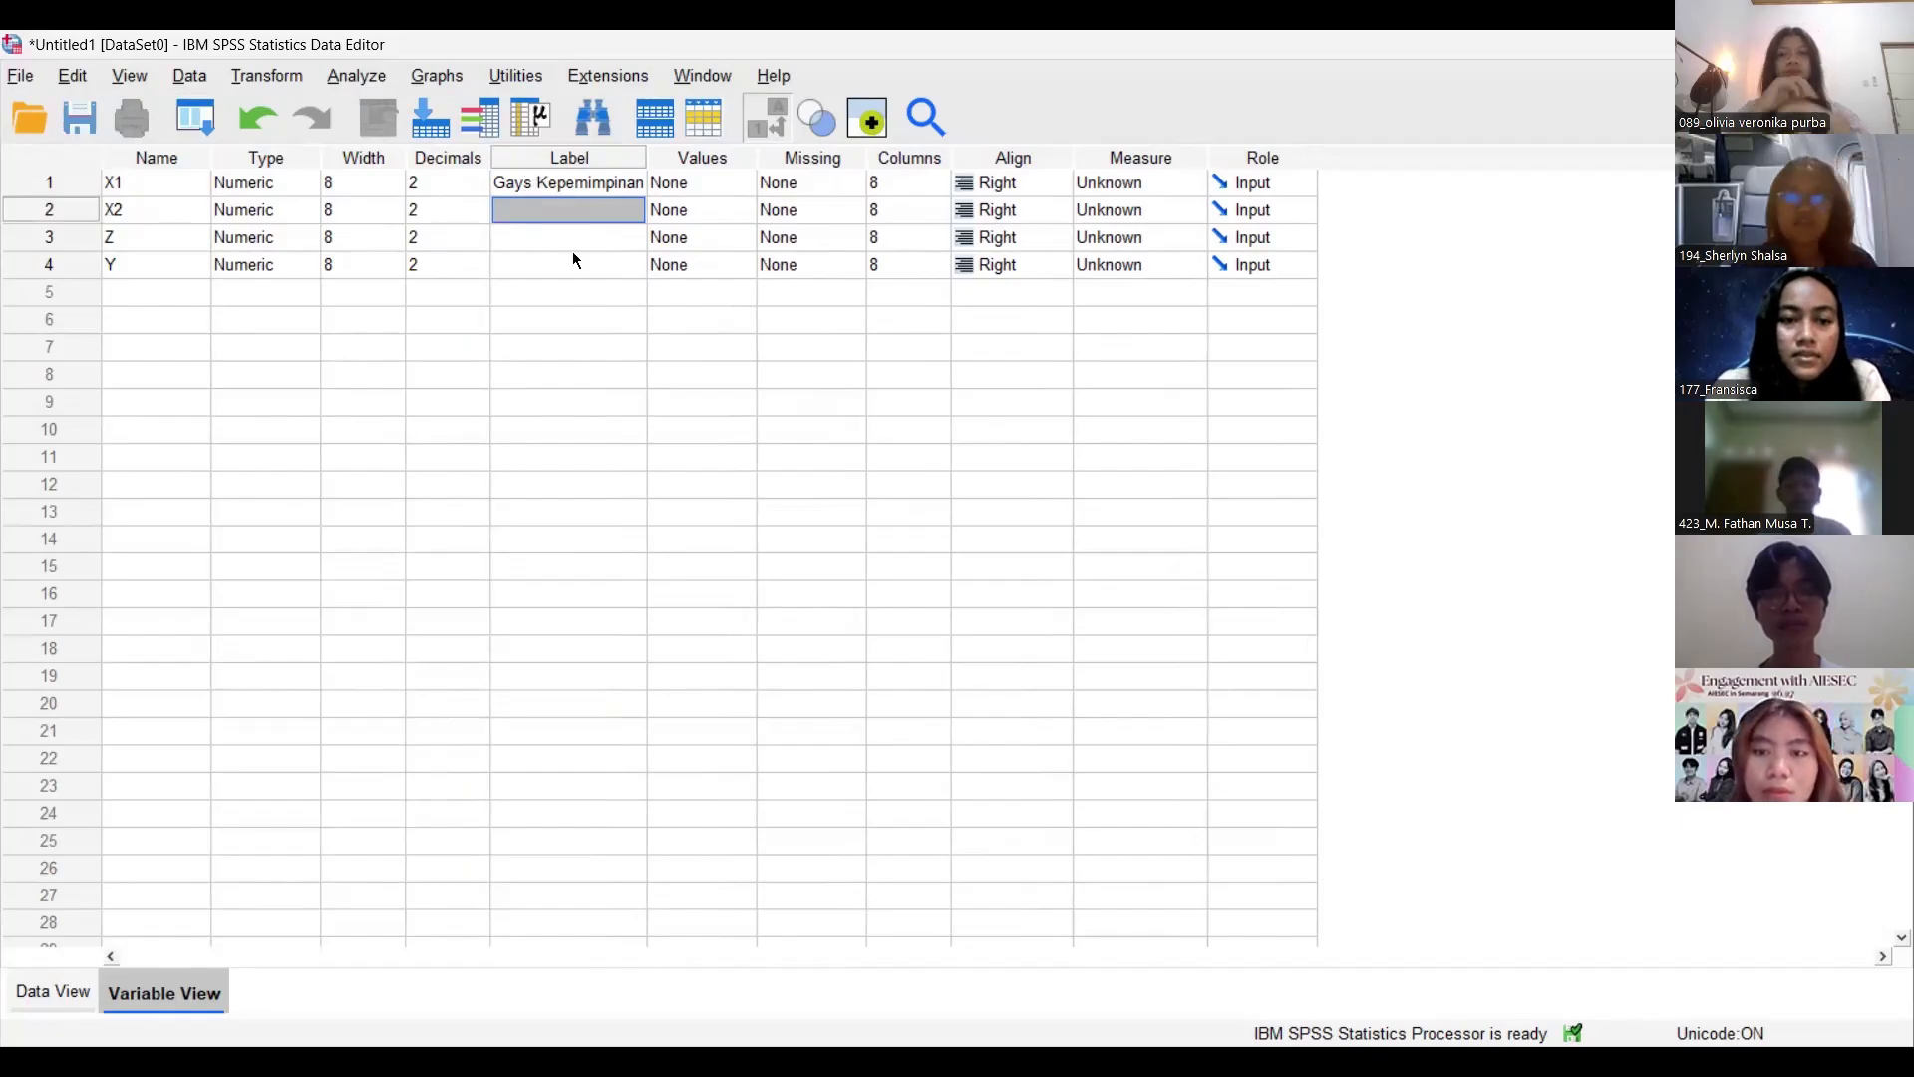
pyautogui.write('Lingkungan Kerja')
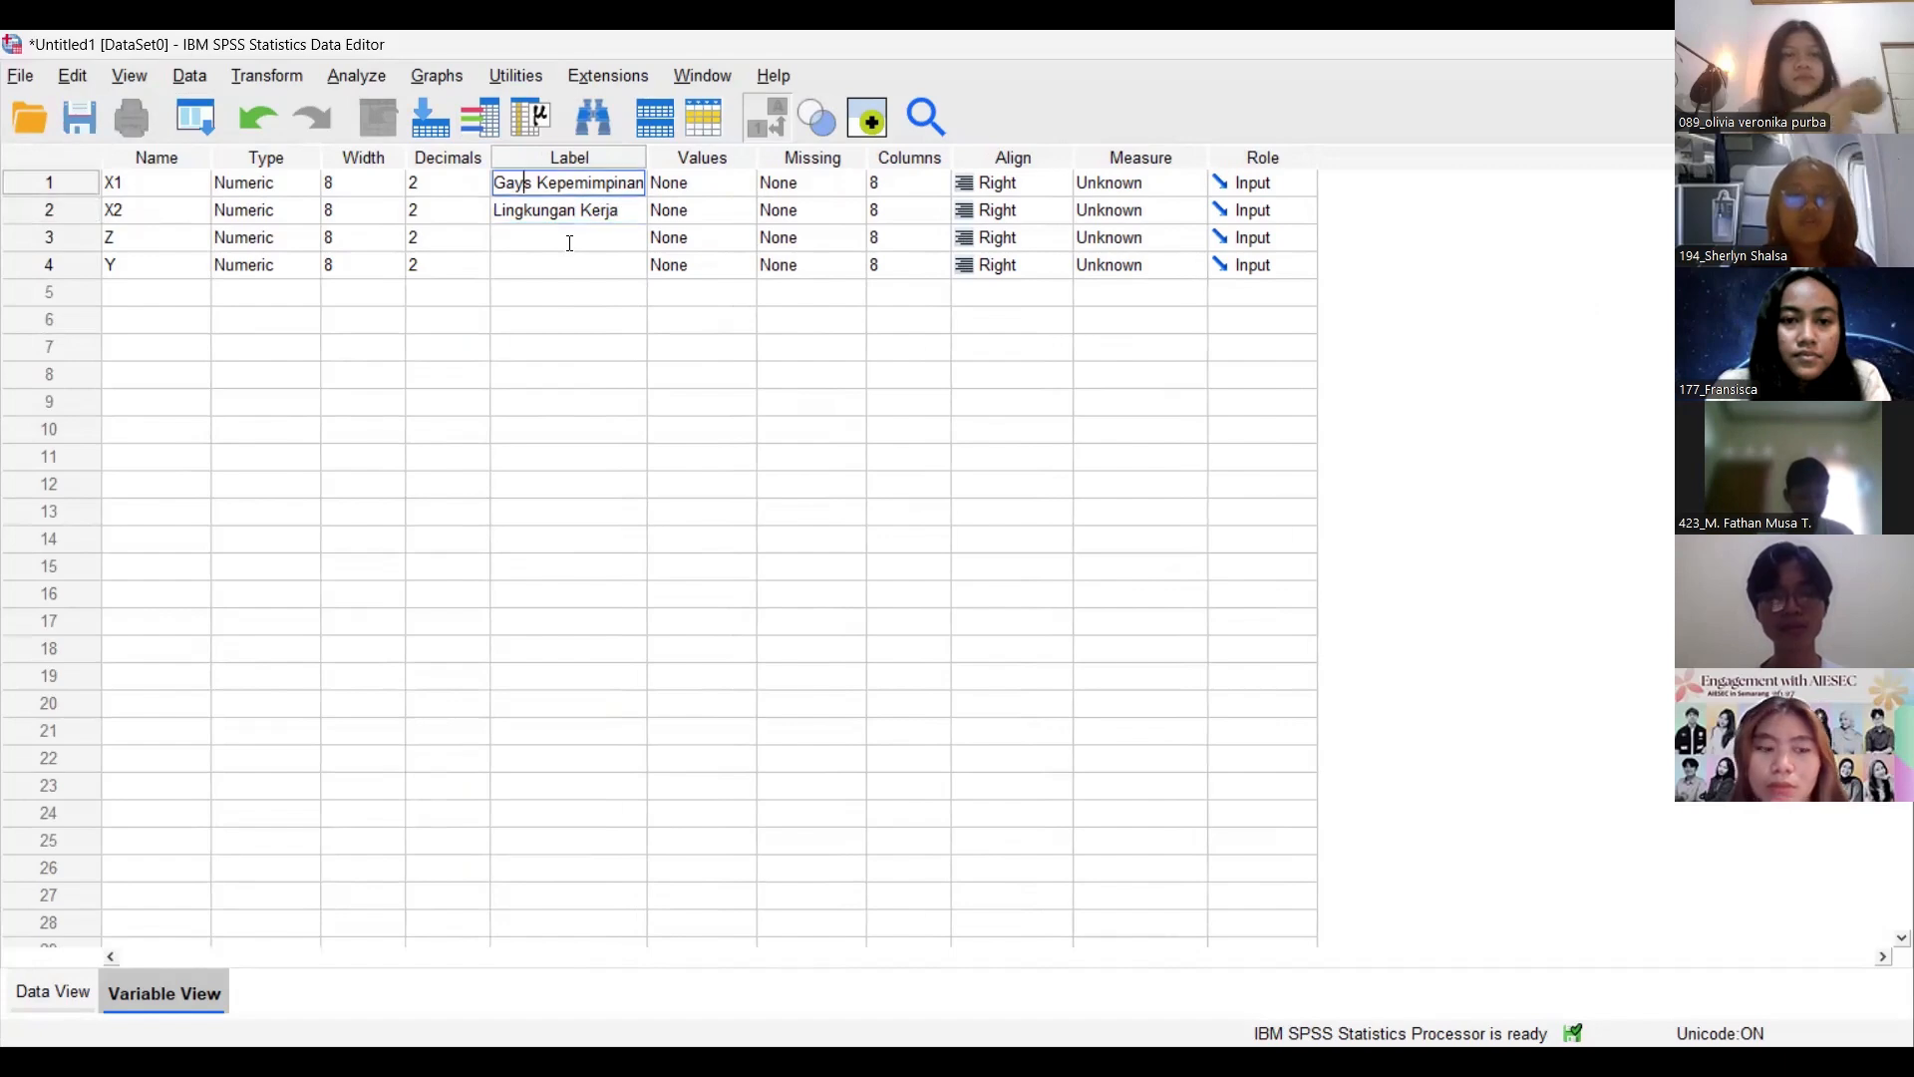
pyautogui.press('Up')
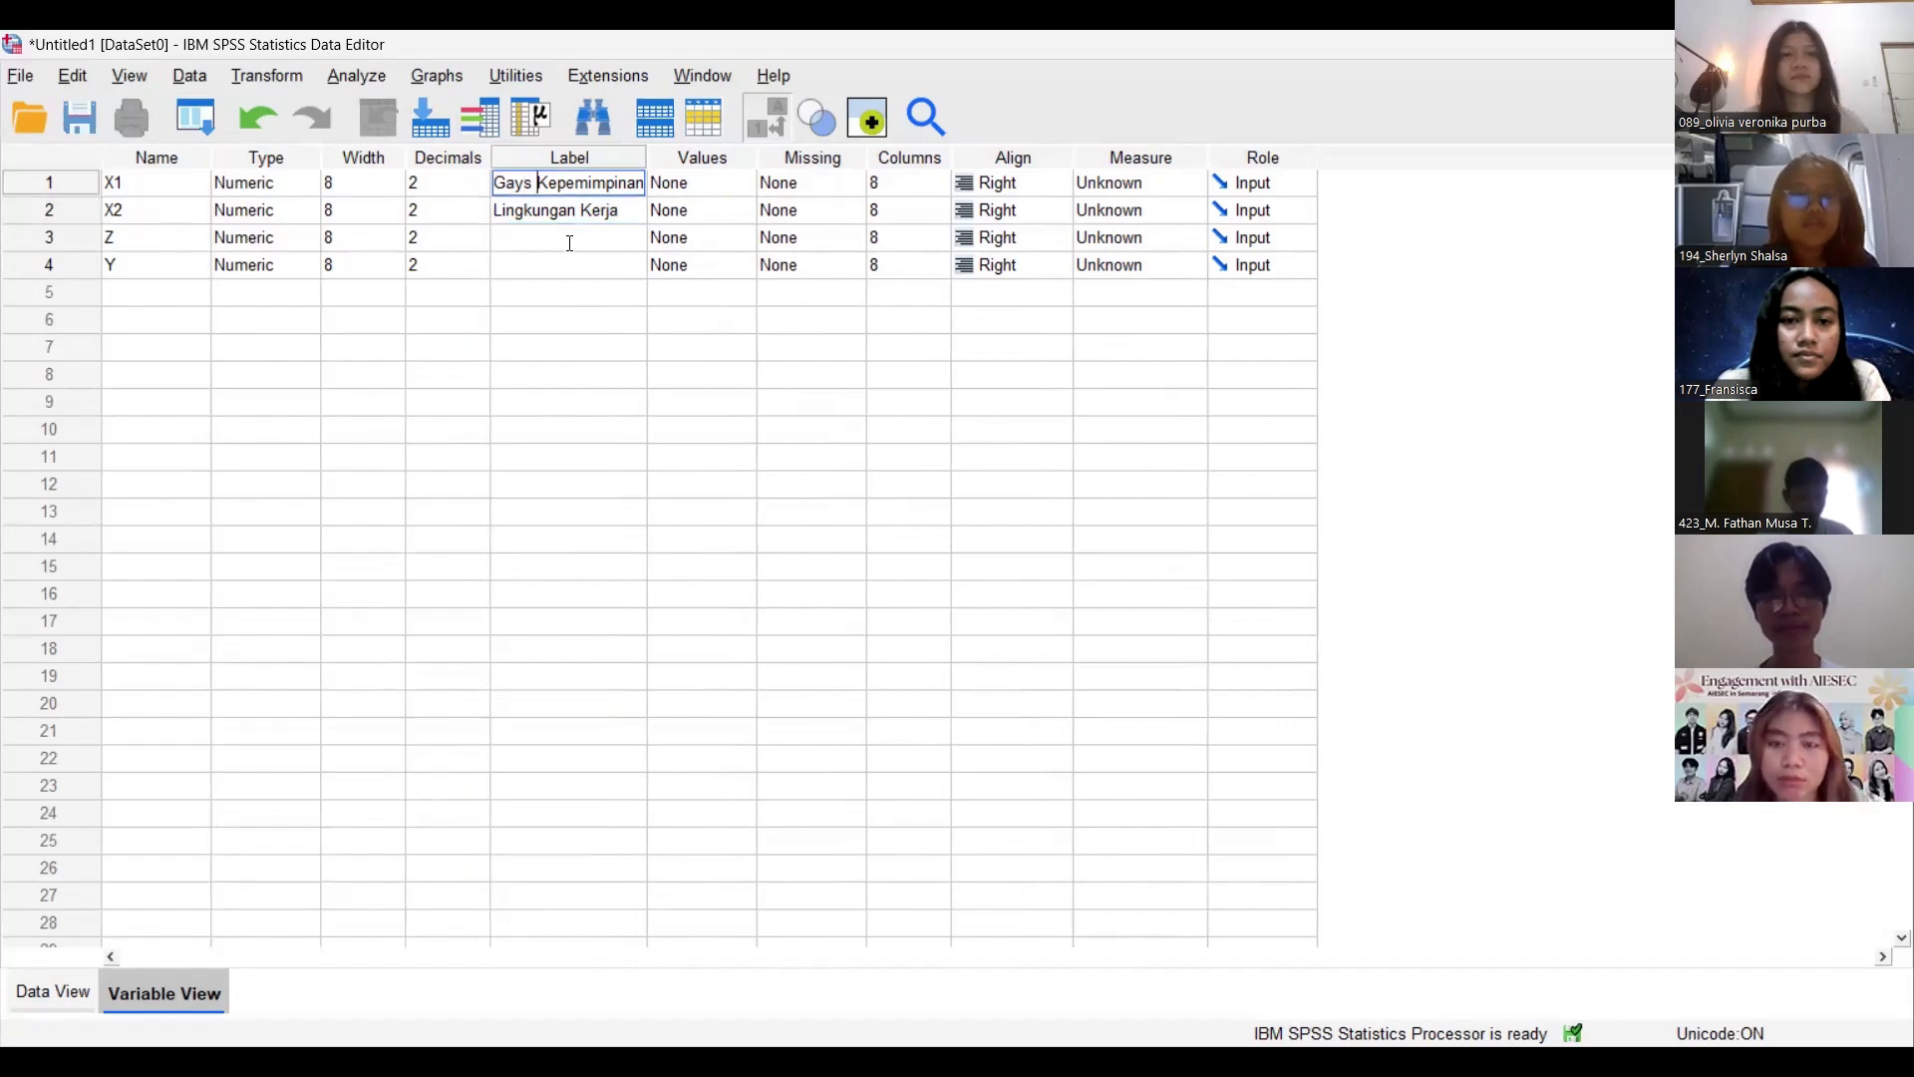
pyautogui.press('BackSpace')
pyautogui.write('a')
pyautogui.press('Return')
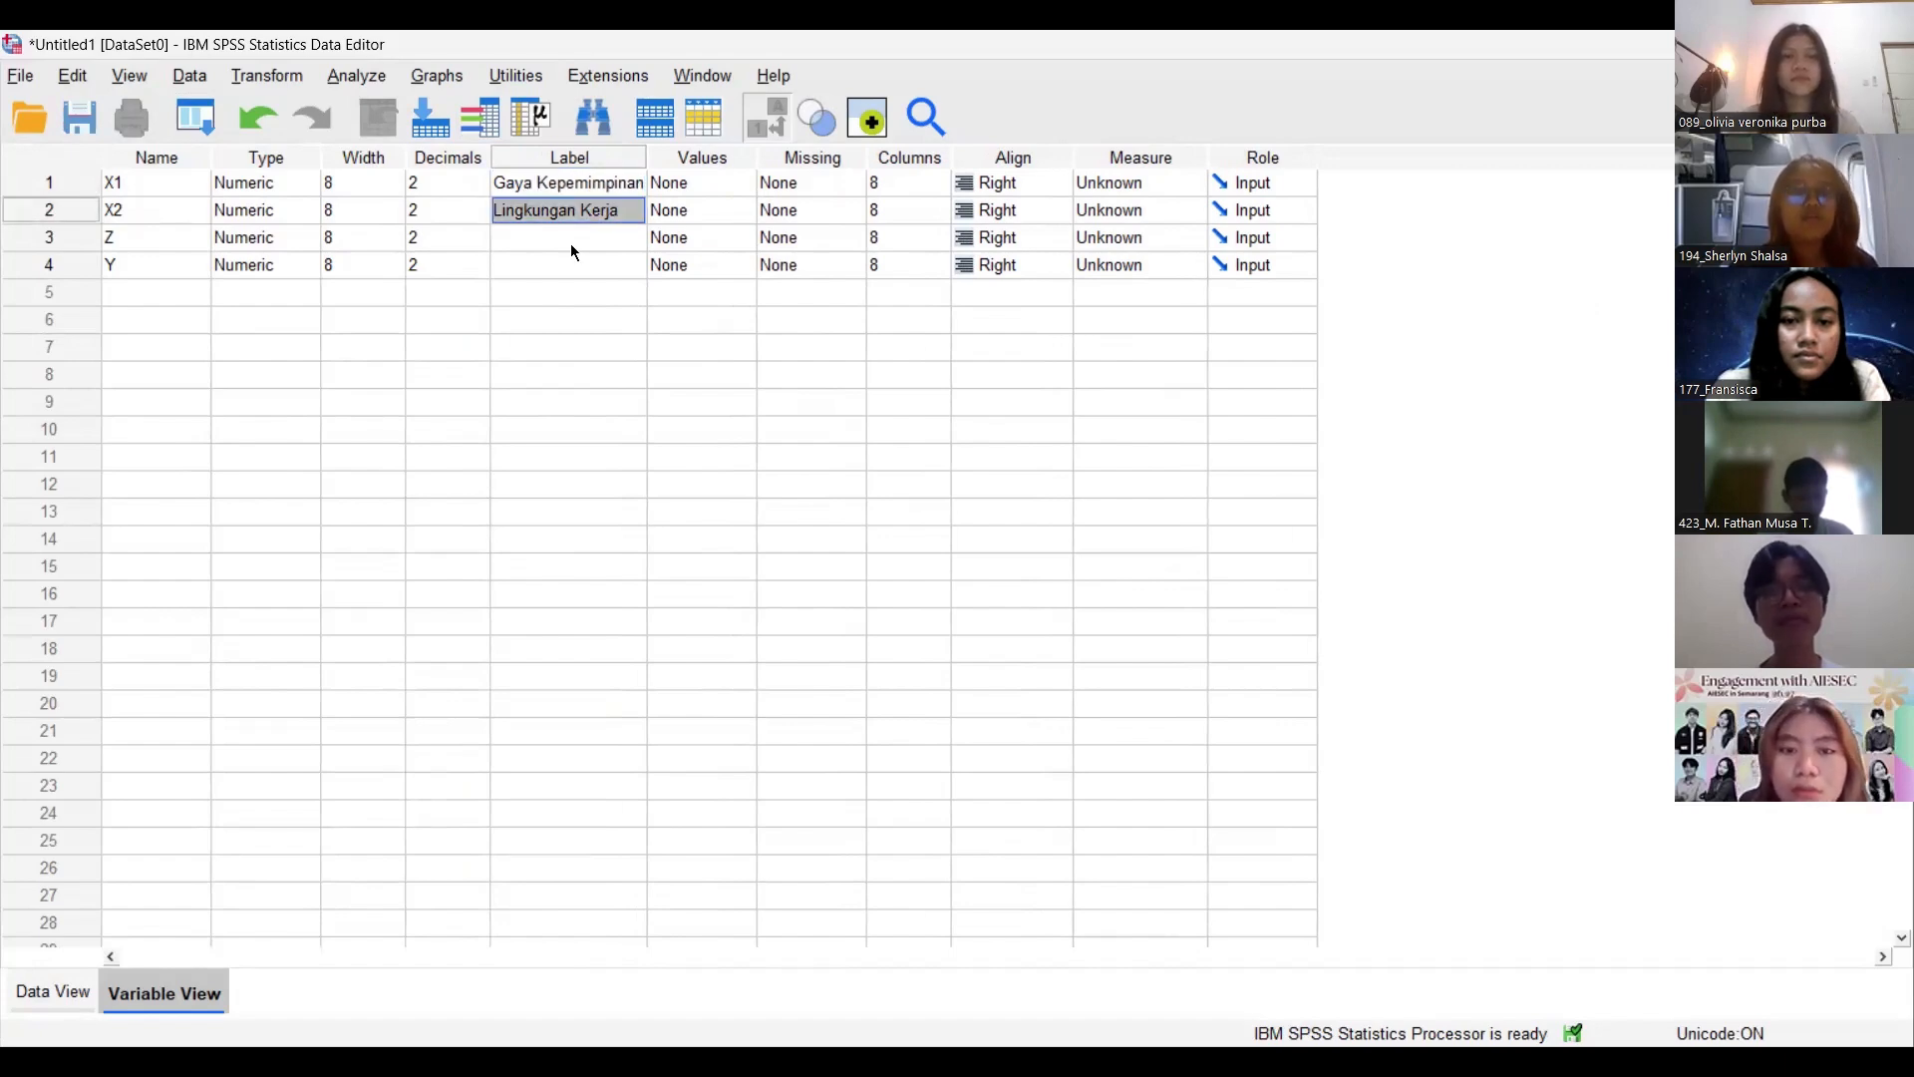
# Label variable Z as Motivasi and variable Y as Kinerja Guru.
pyautogui.click(570, 243)
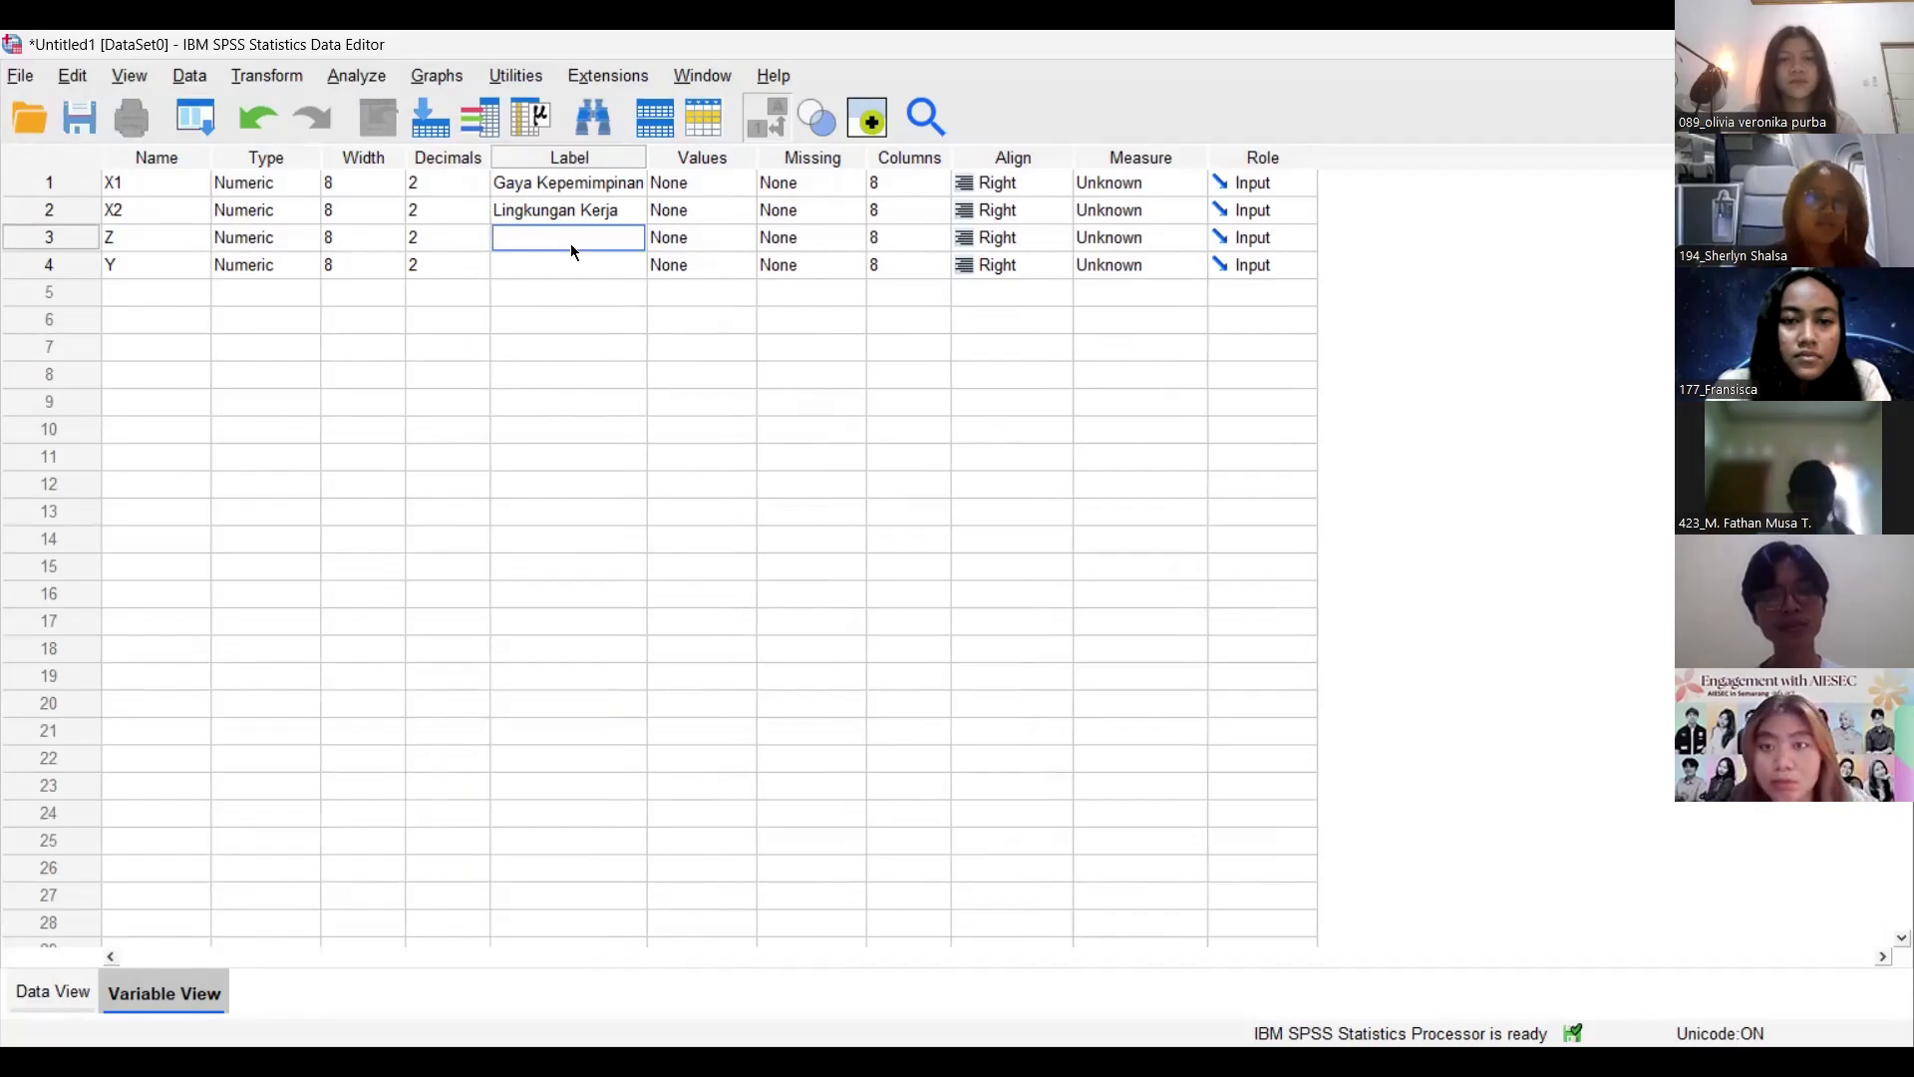
pyautogui.write('Motivasi')
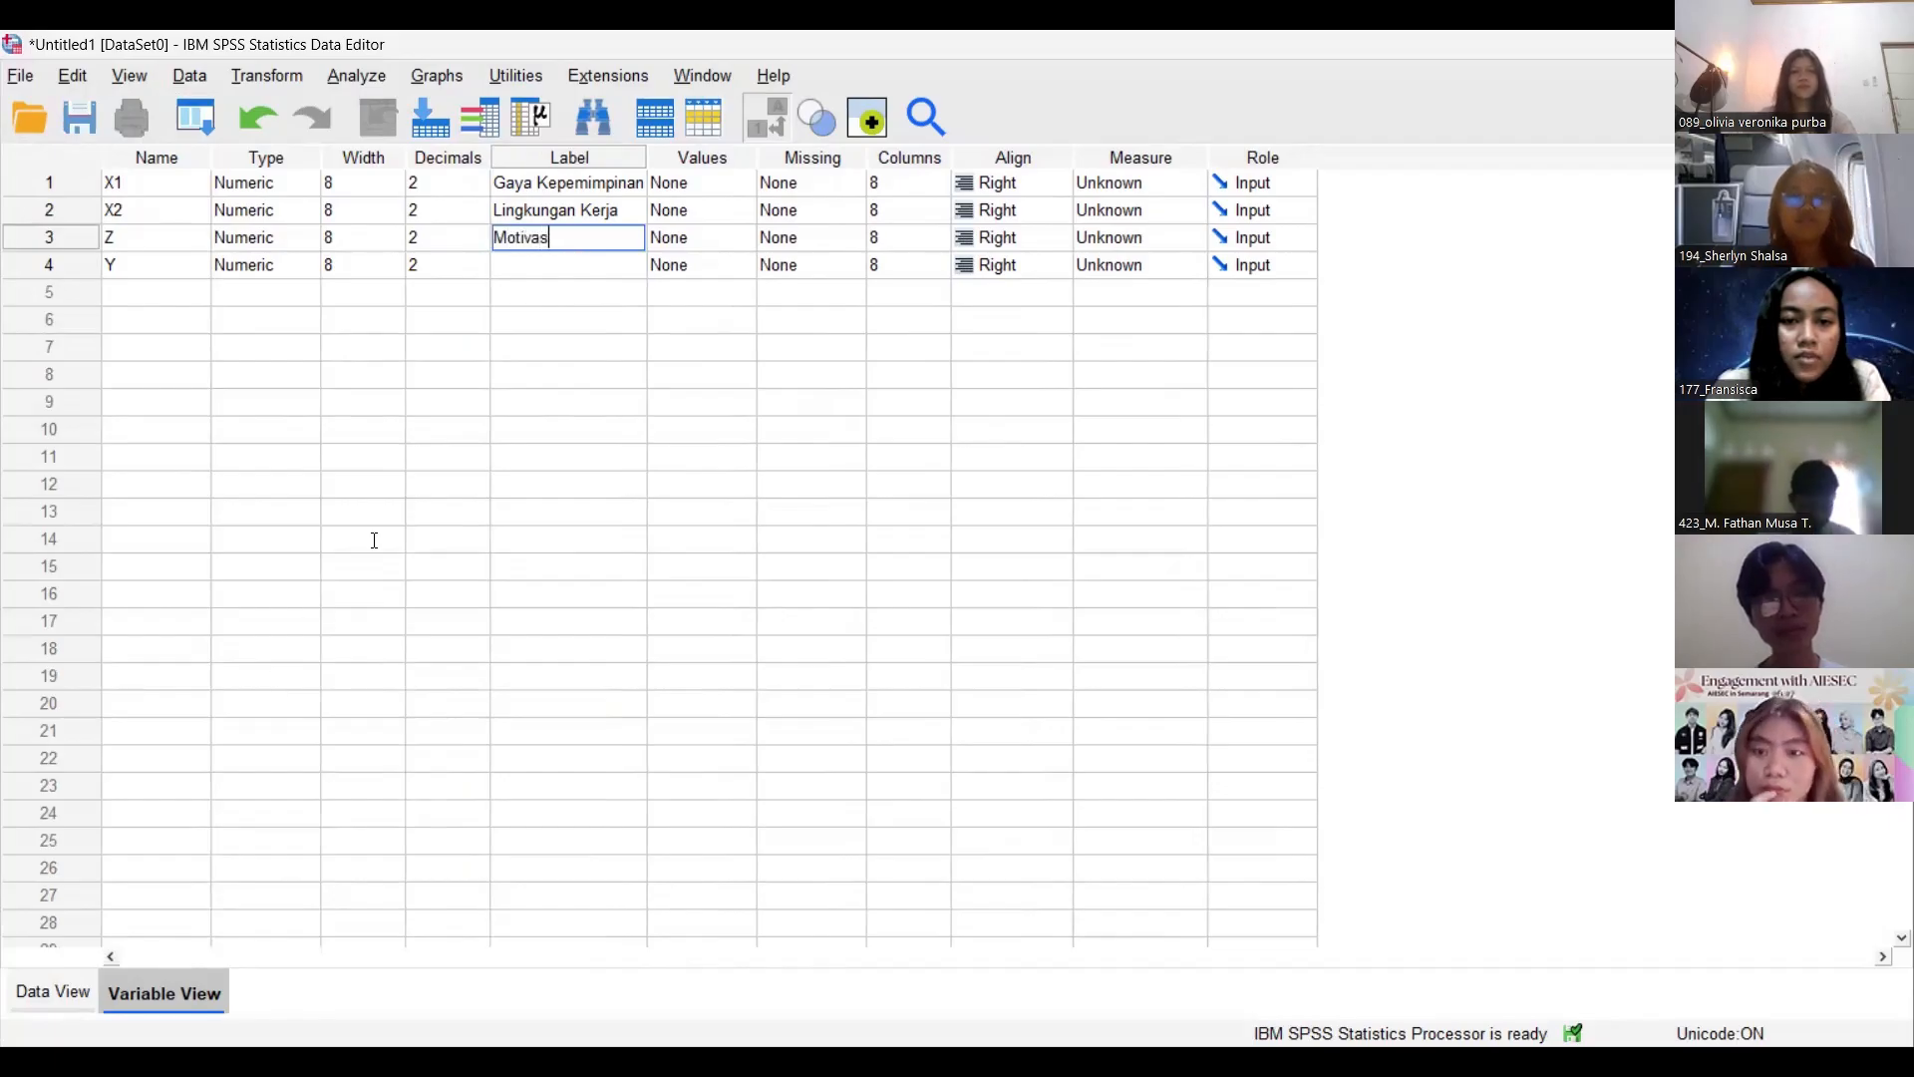
pyautogui.press('Return')
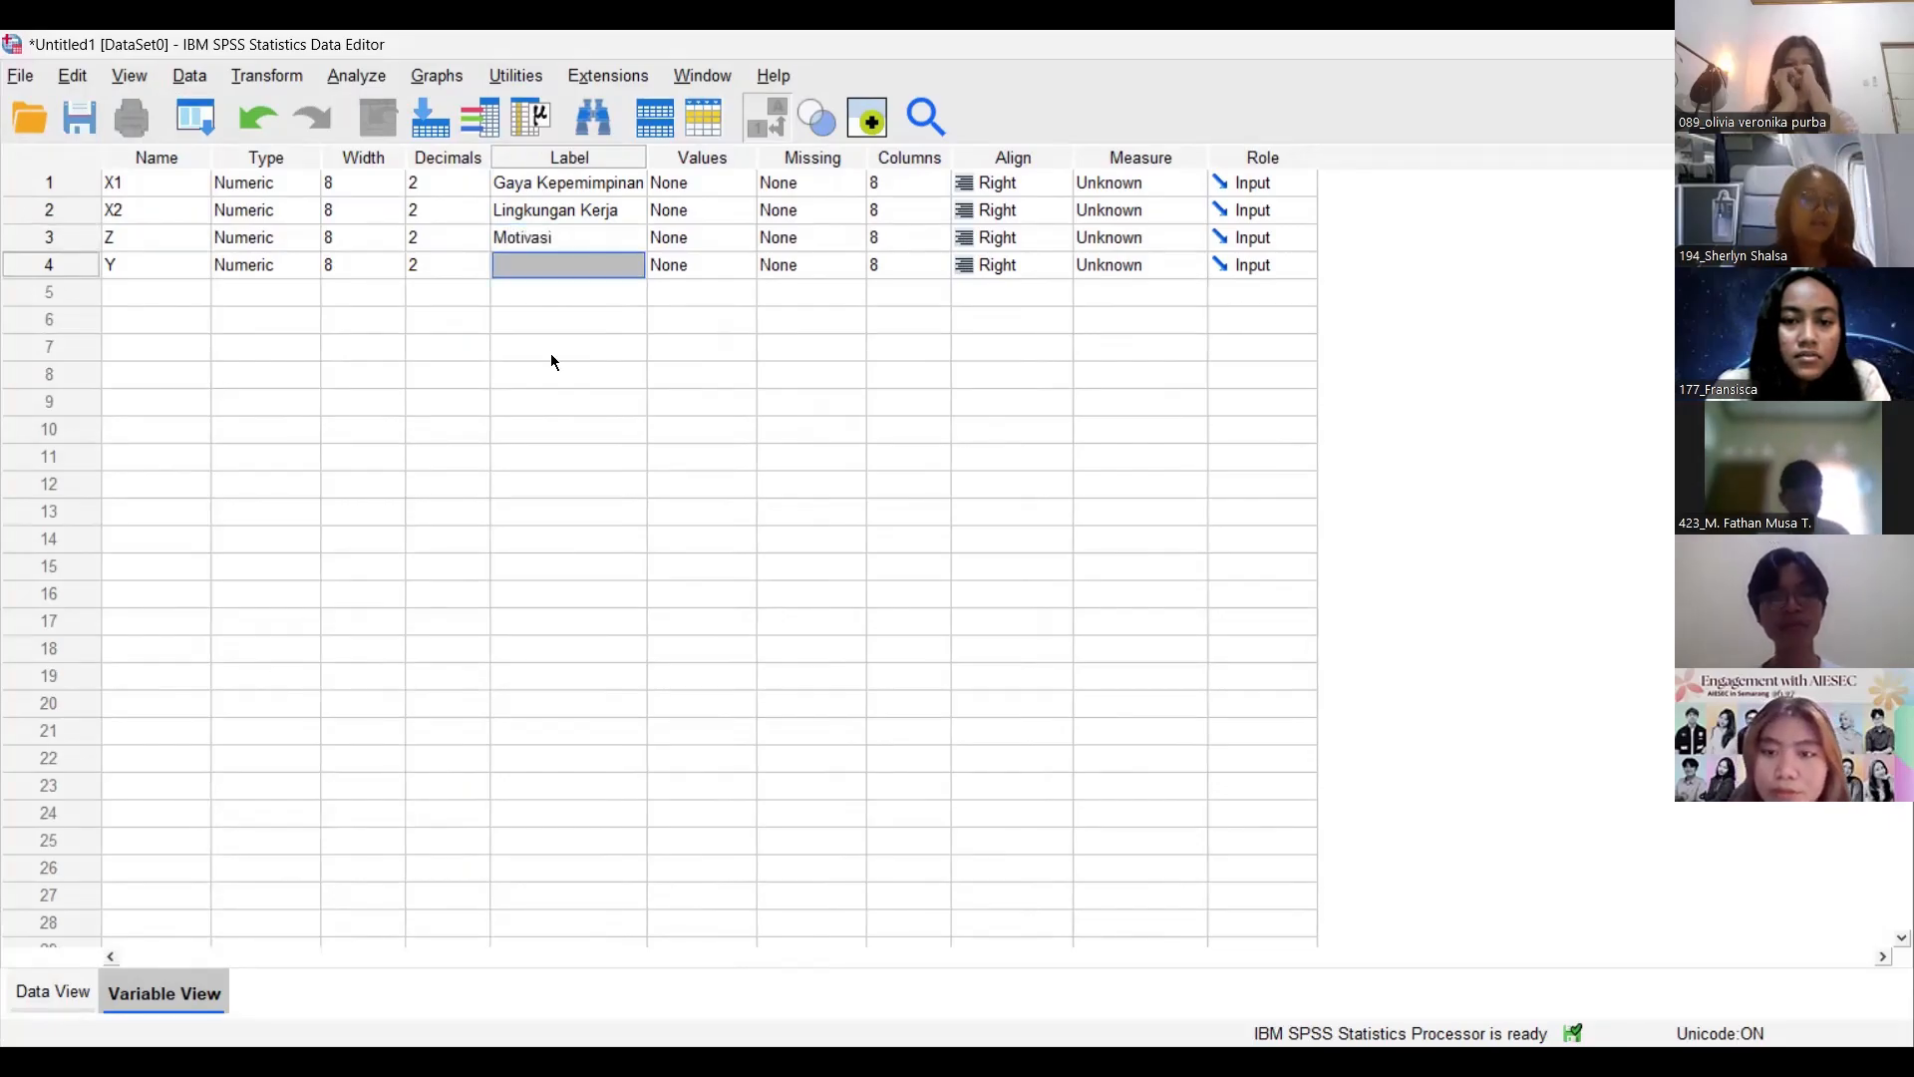
pyautogui.write('Kinerja Guru')
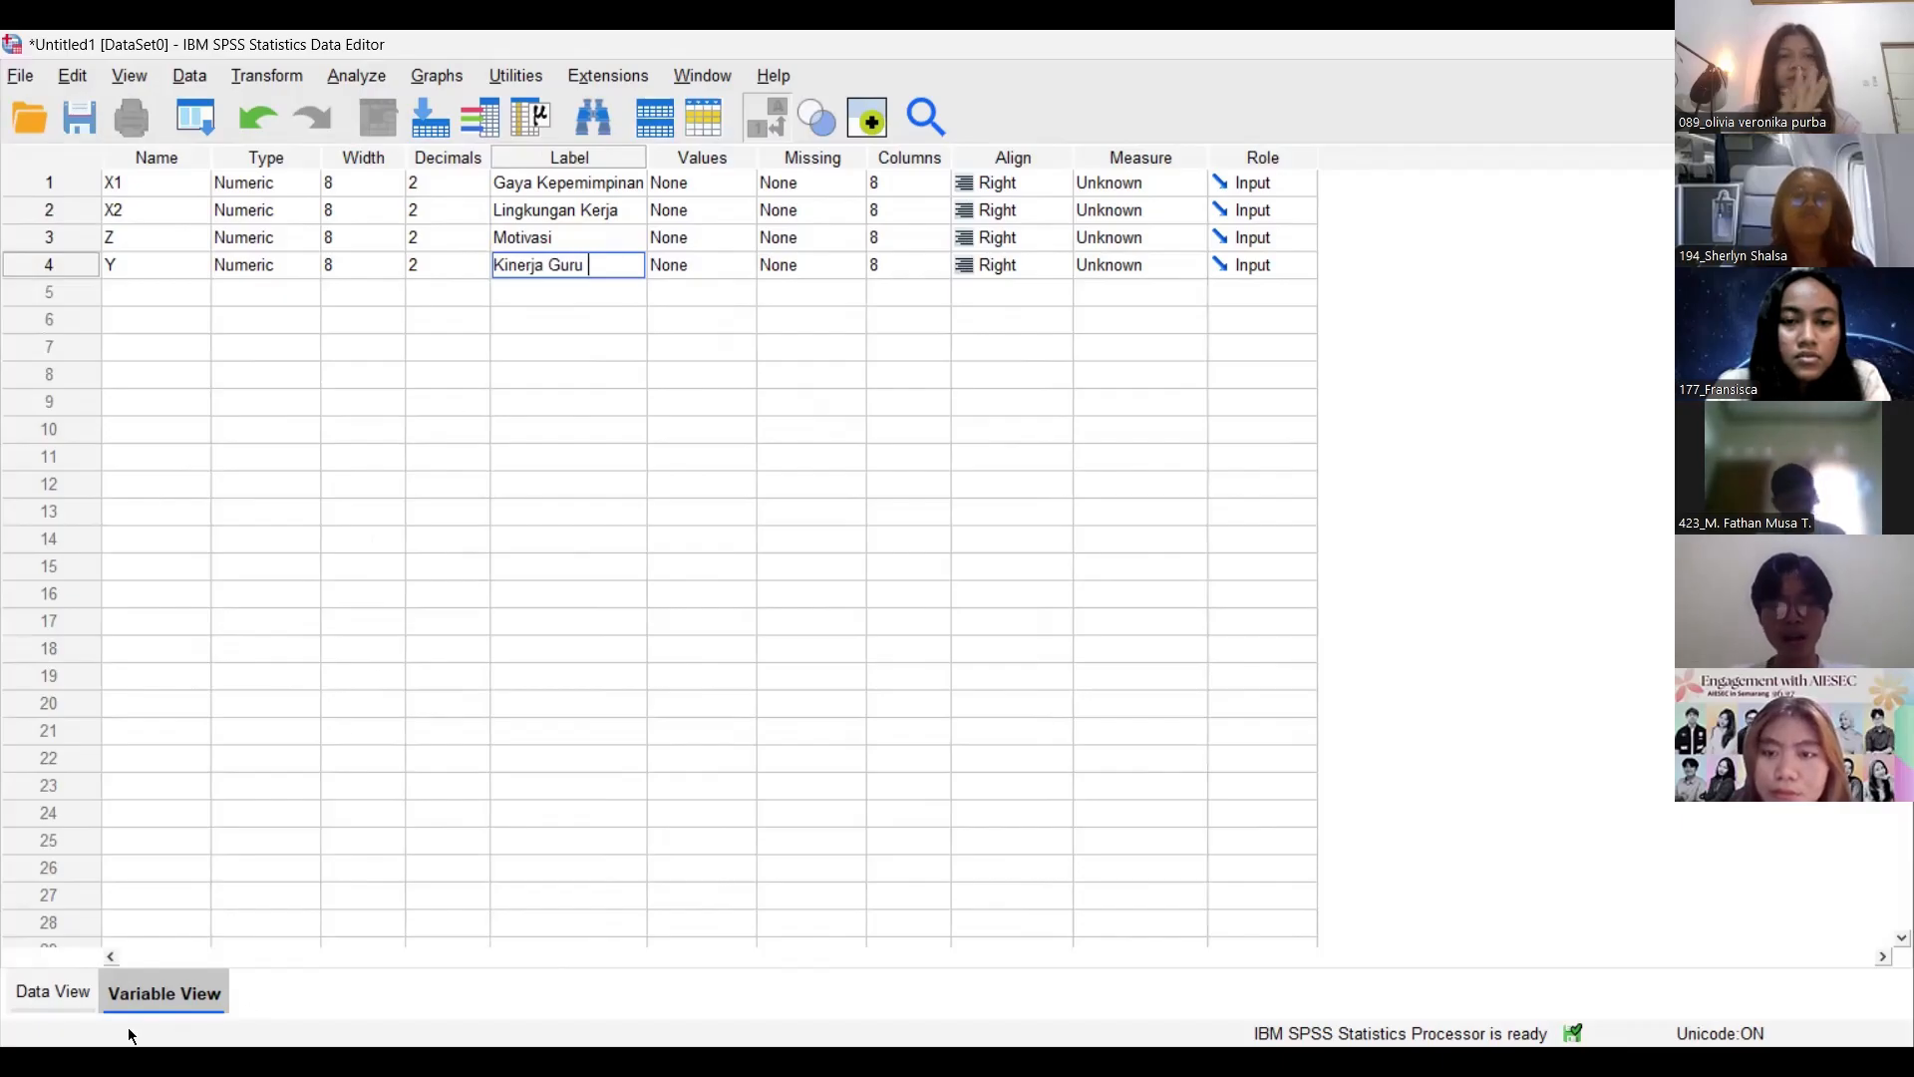
pyautogui.click(384, 538)
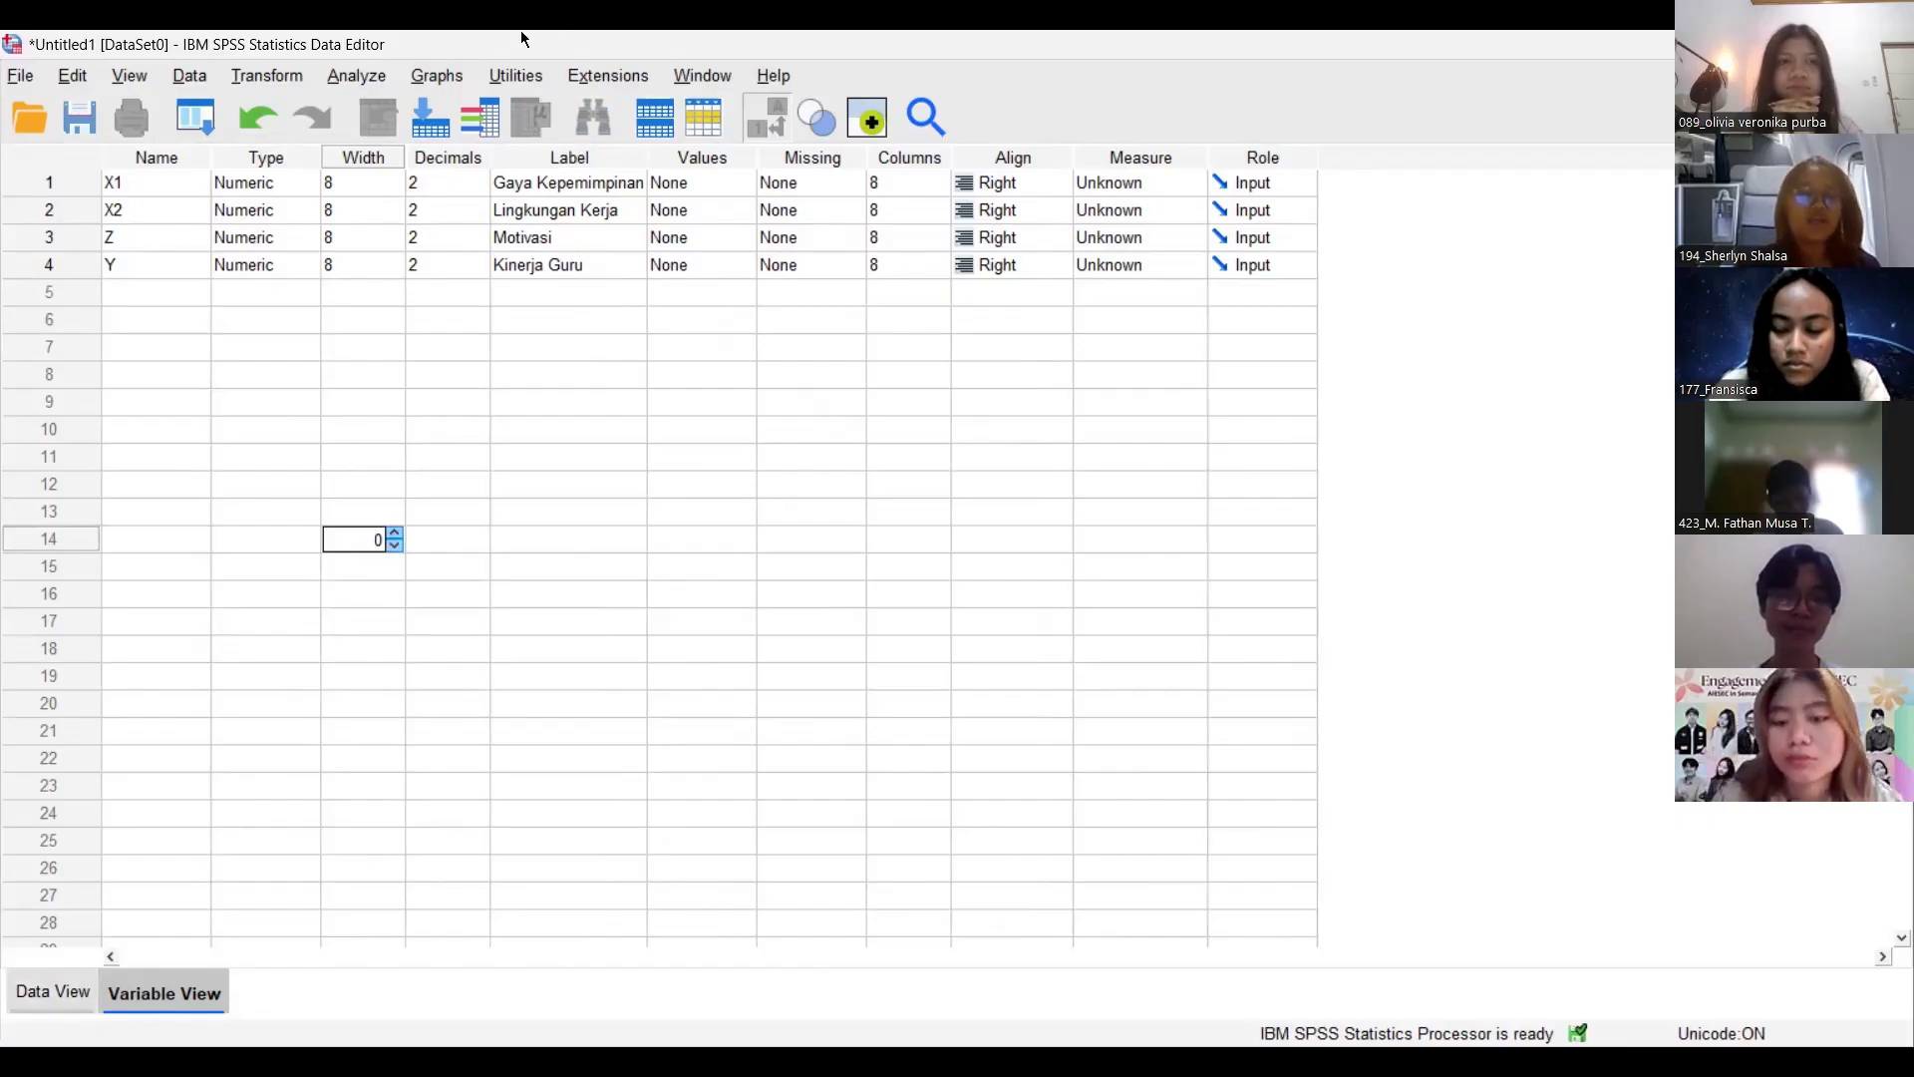
# Display the SPSS case data grid and copy the X1, X2, Z and Y values in B4:E118 from Excel's LATIHAN sheet.
pyautogui.hotkey('ctrl', 't')
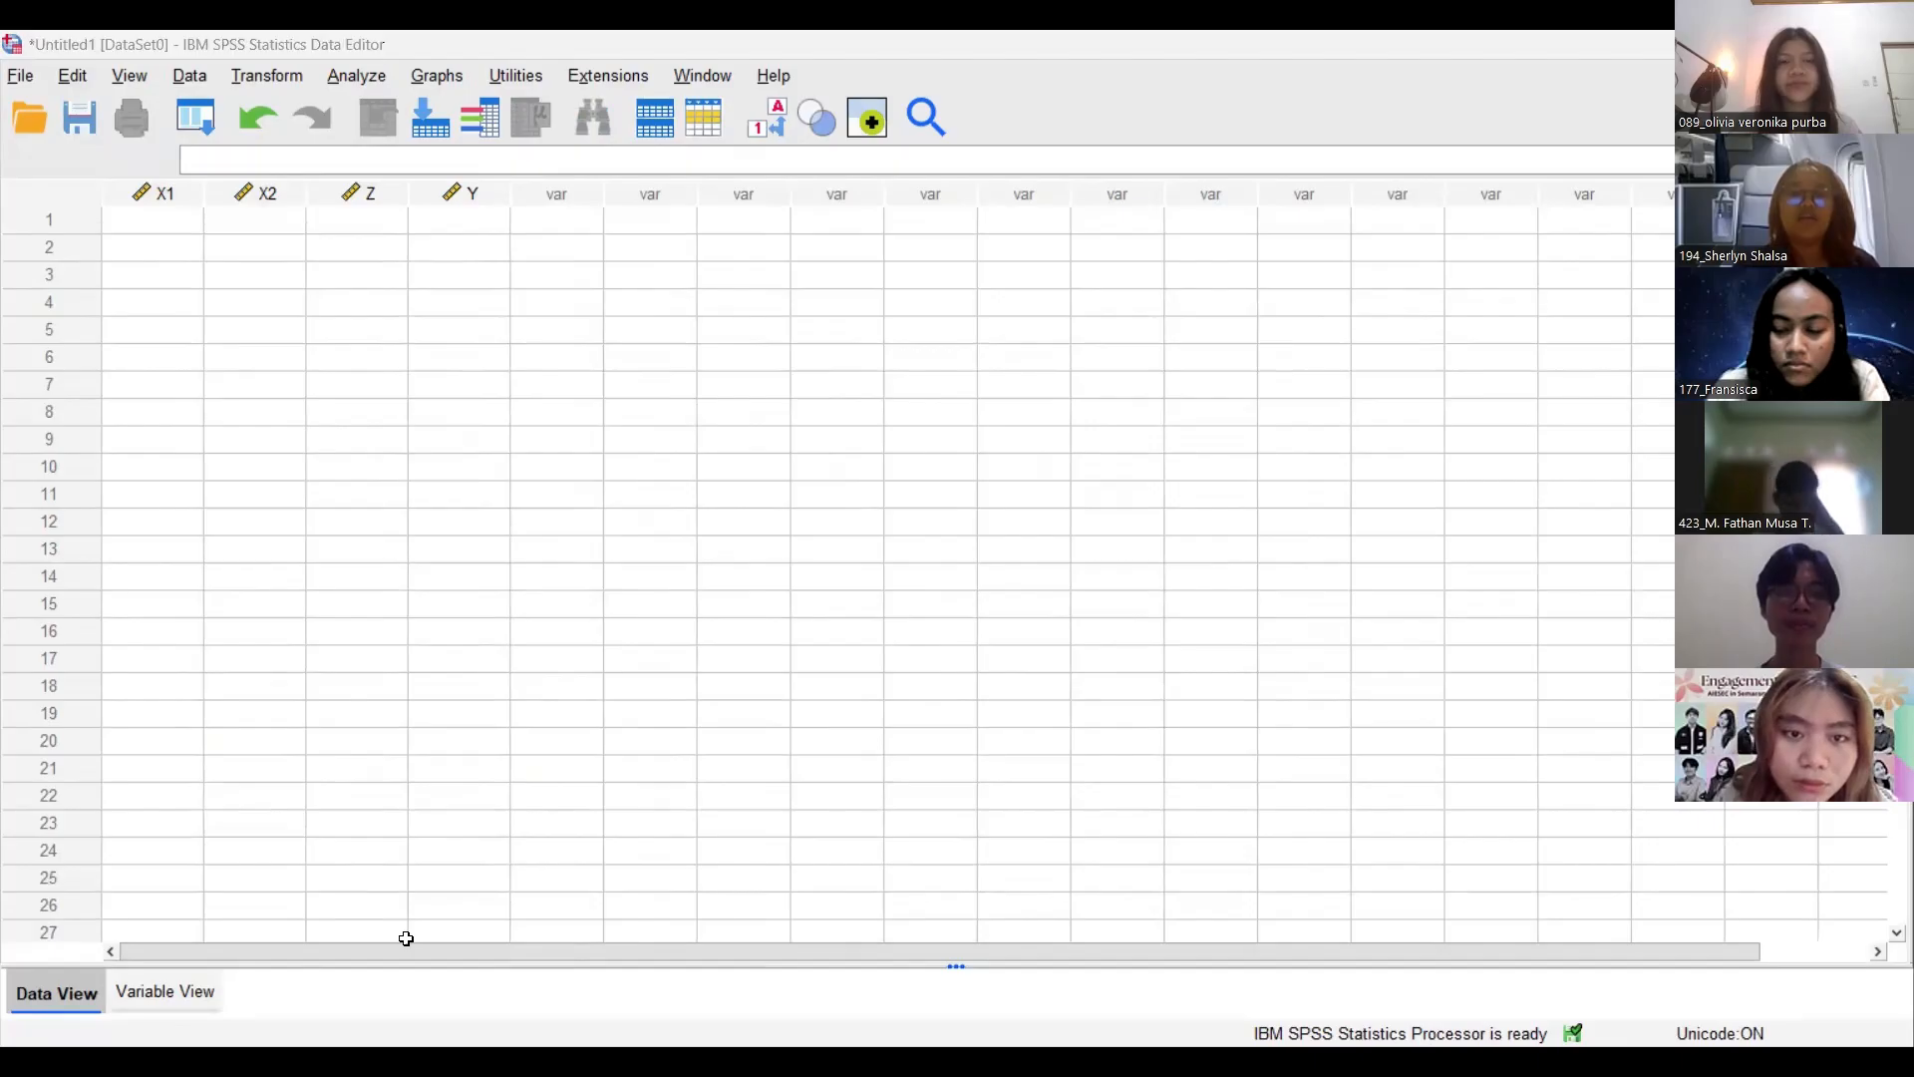
pyautogui.hotkey('alt', 'Tab')
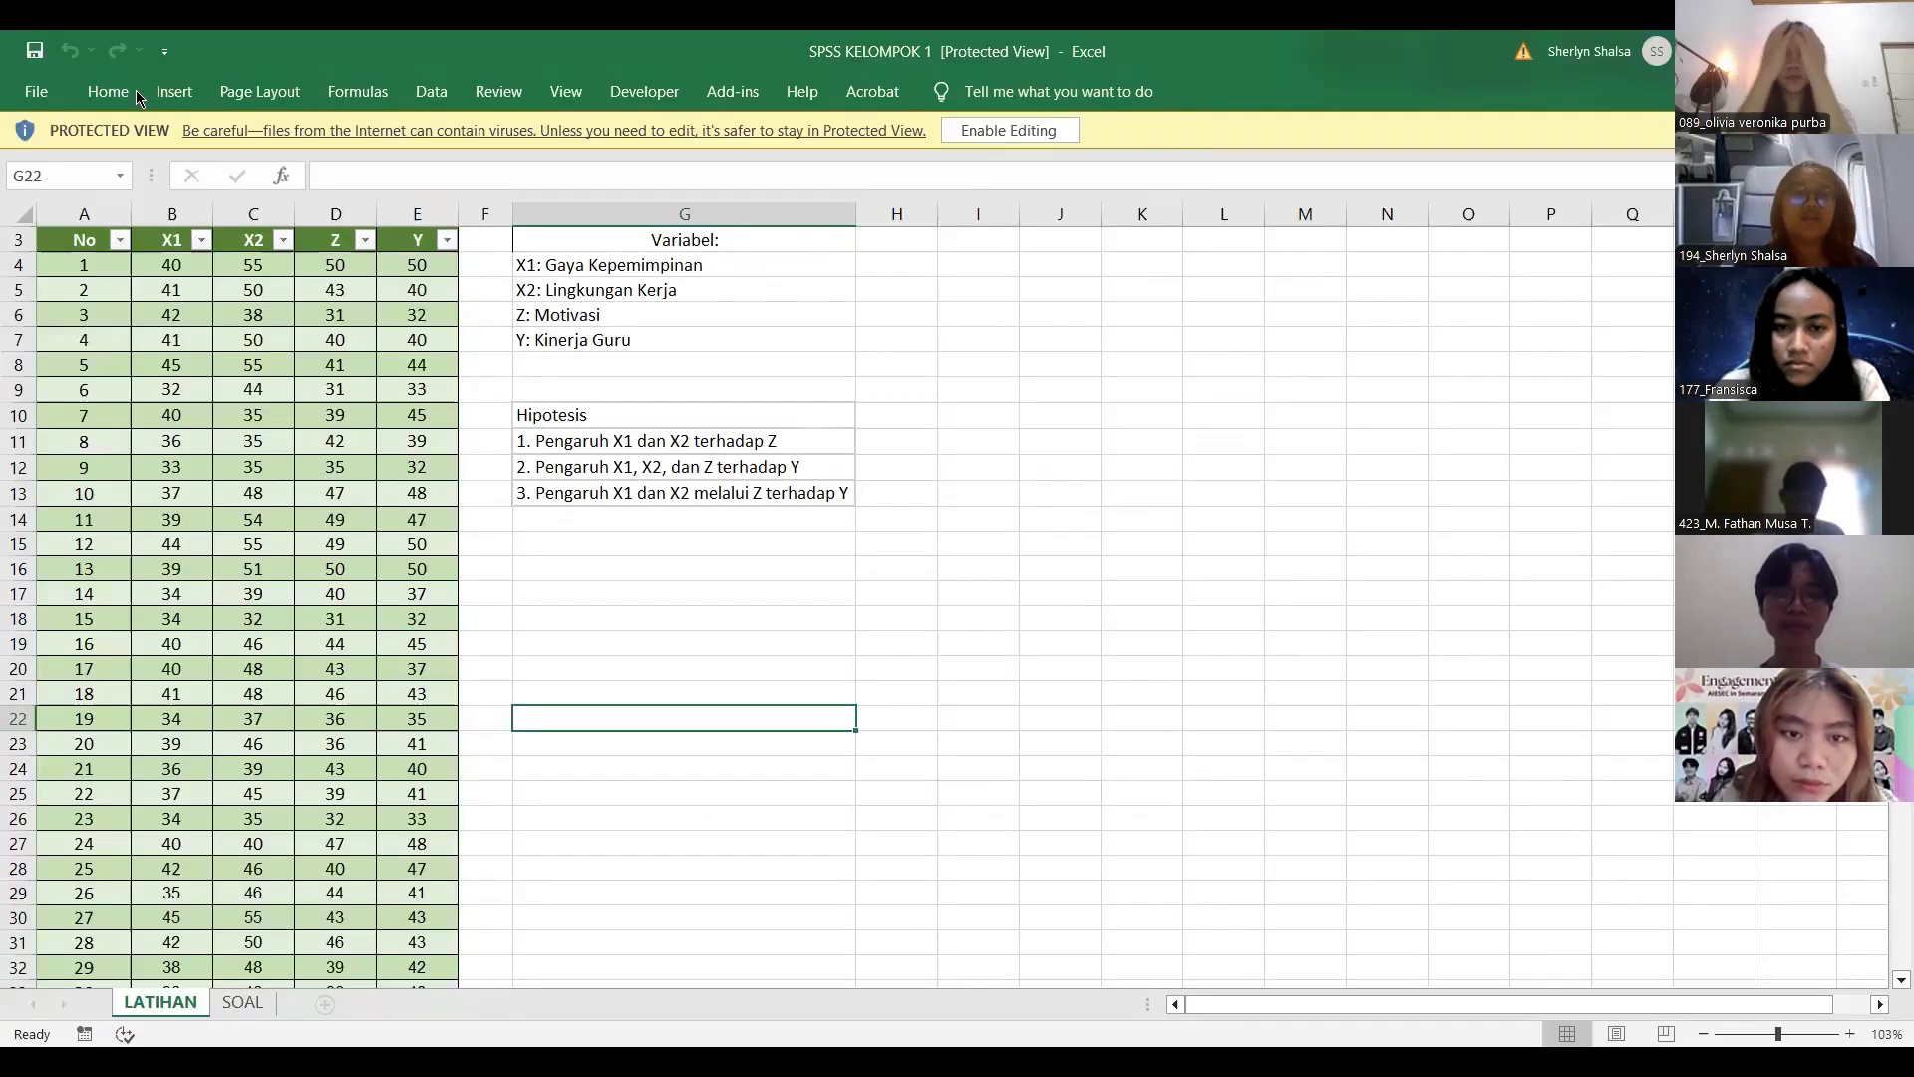
pyautogui.moveTo(169, 269); pyautogui.dragTo(417, 942)
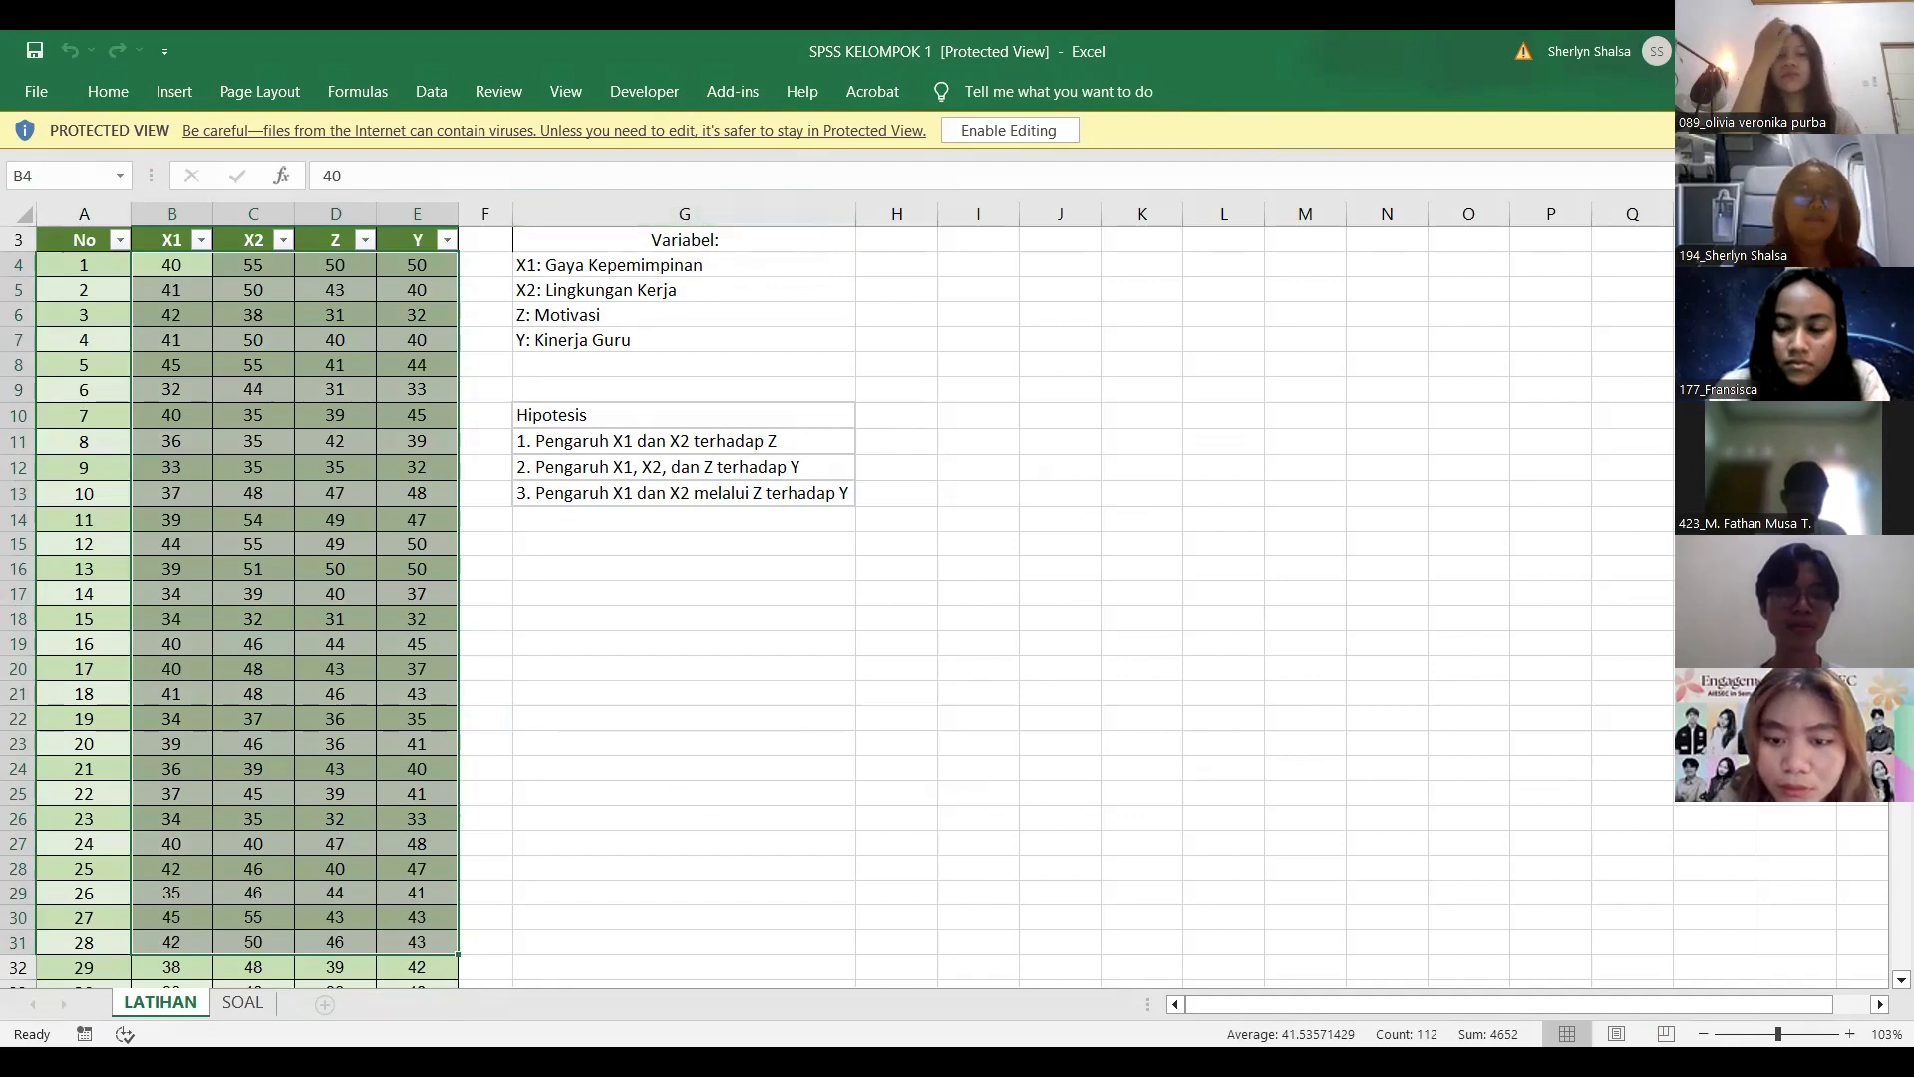
pyautogui.click(684, 493)
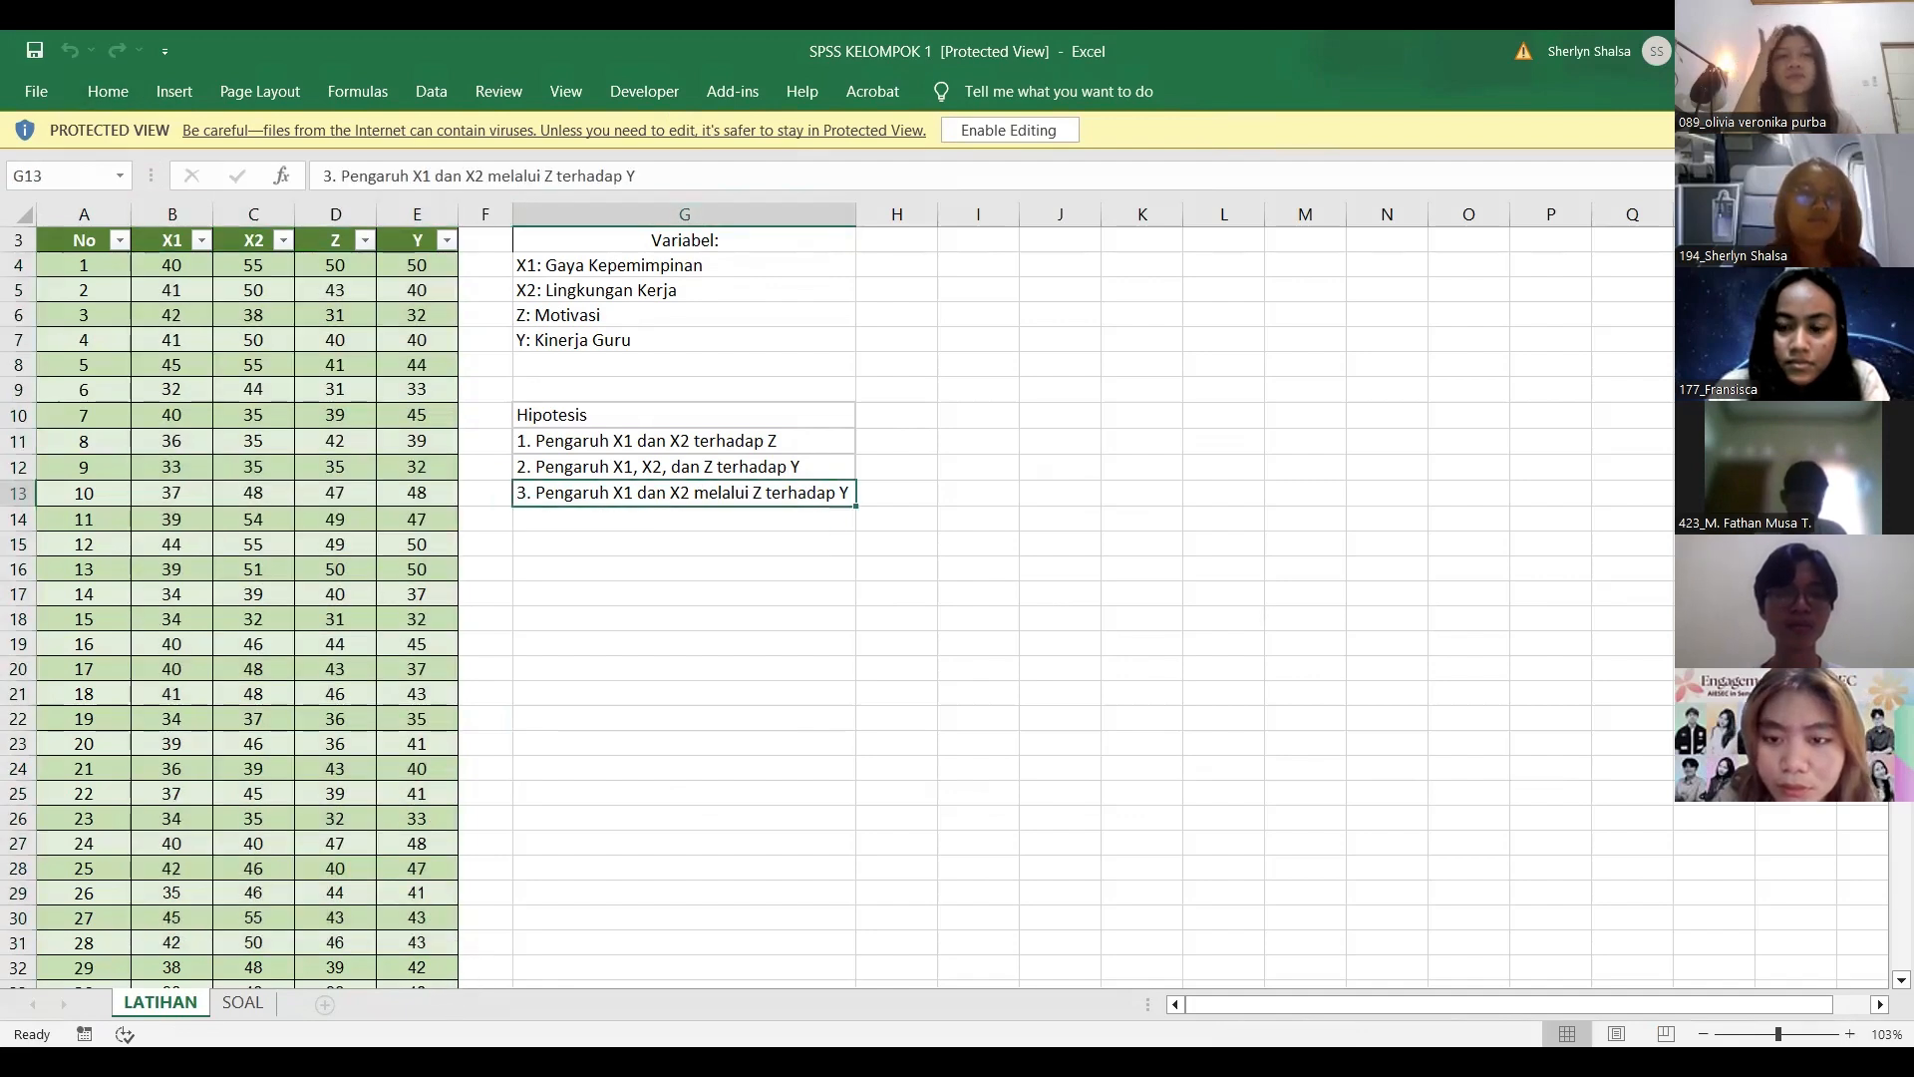
pyautogui.moveTo(172, 266); pyautogui.dragTo(416, 937)
pyautogui.hotkey('ctrl', 'c')
pyautogui.click(684, 713)
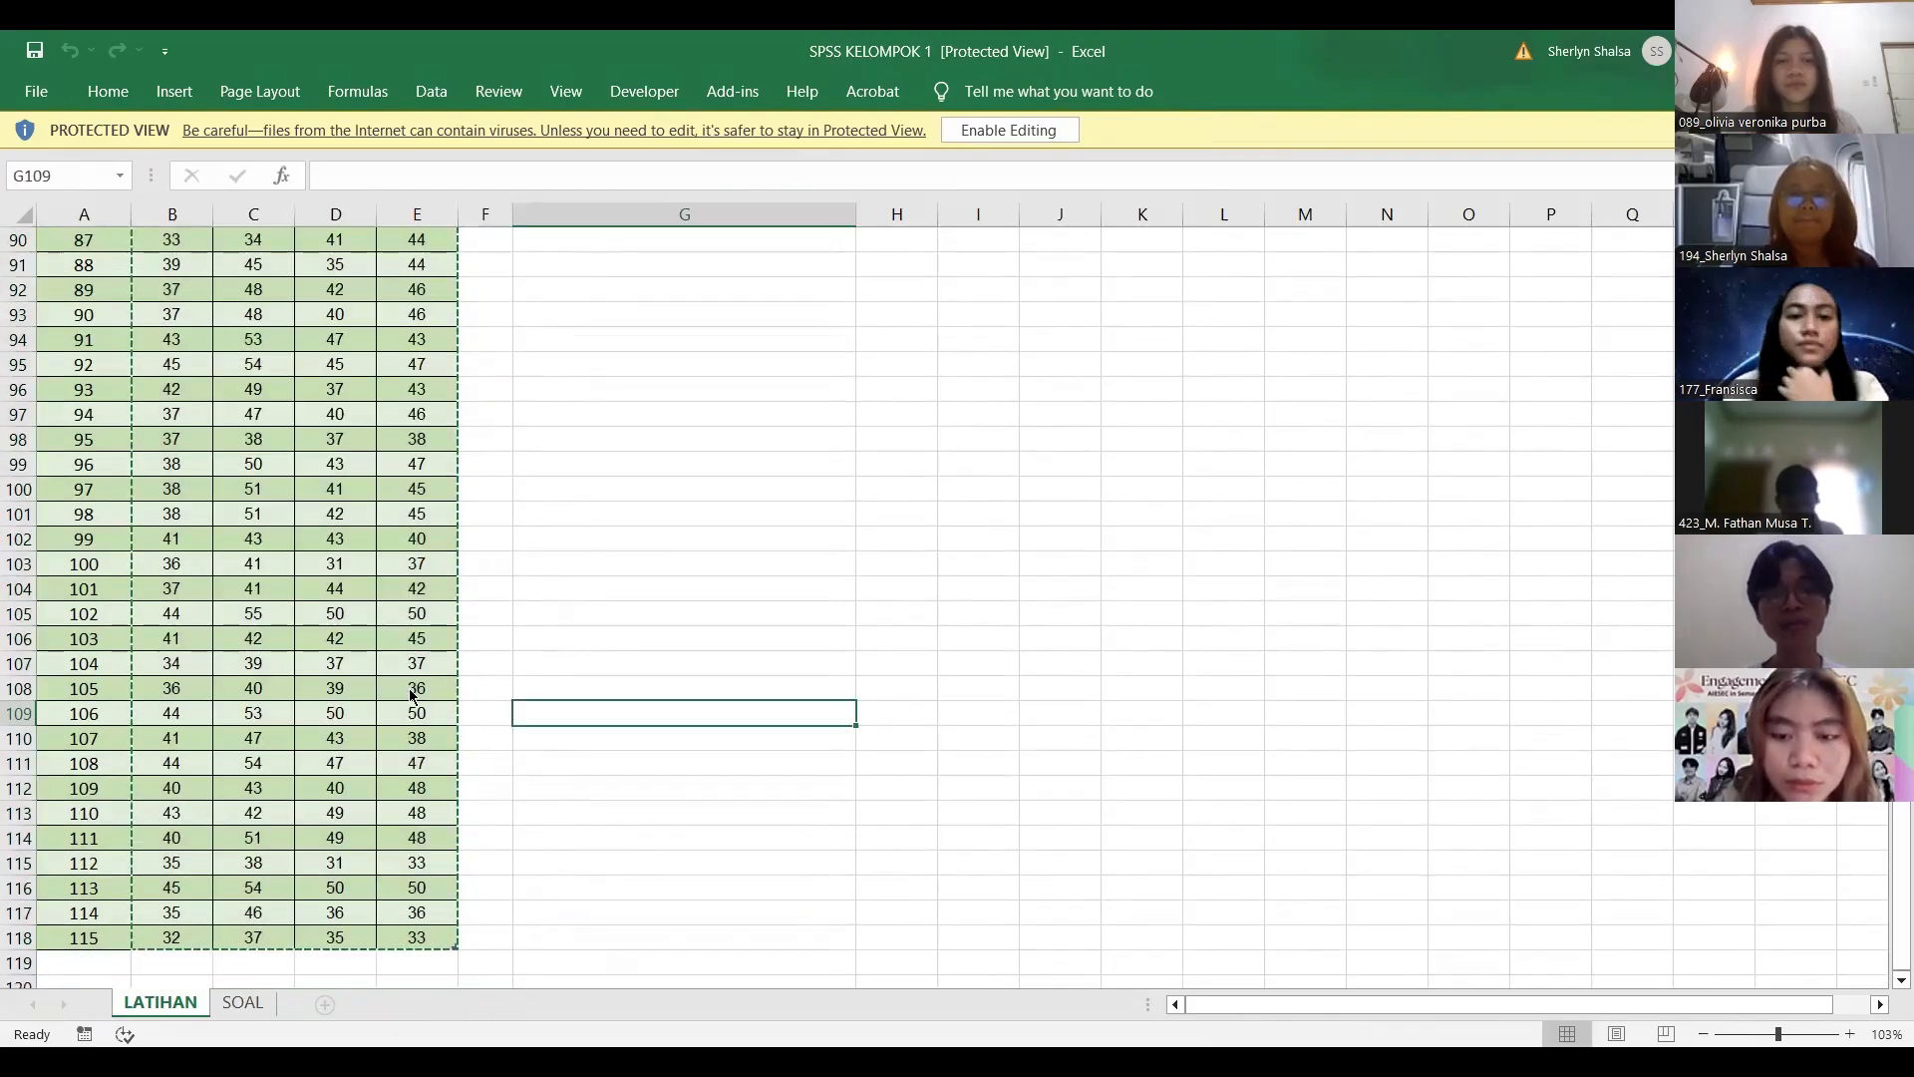
# Switch back to SPSS and paste the copied values into the X1, X2, Z and Y columns starting at case 1.
pyautogui.hotkey('alt', 'Tab')
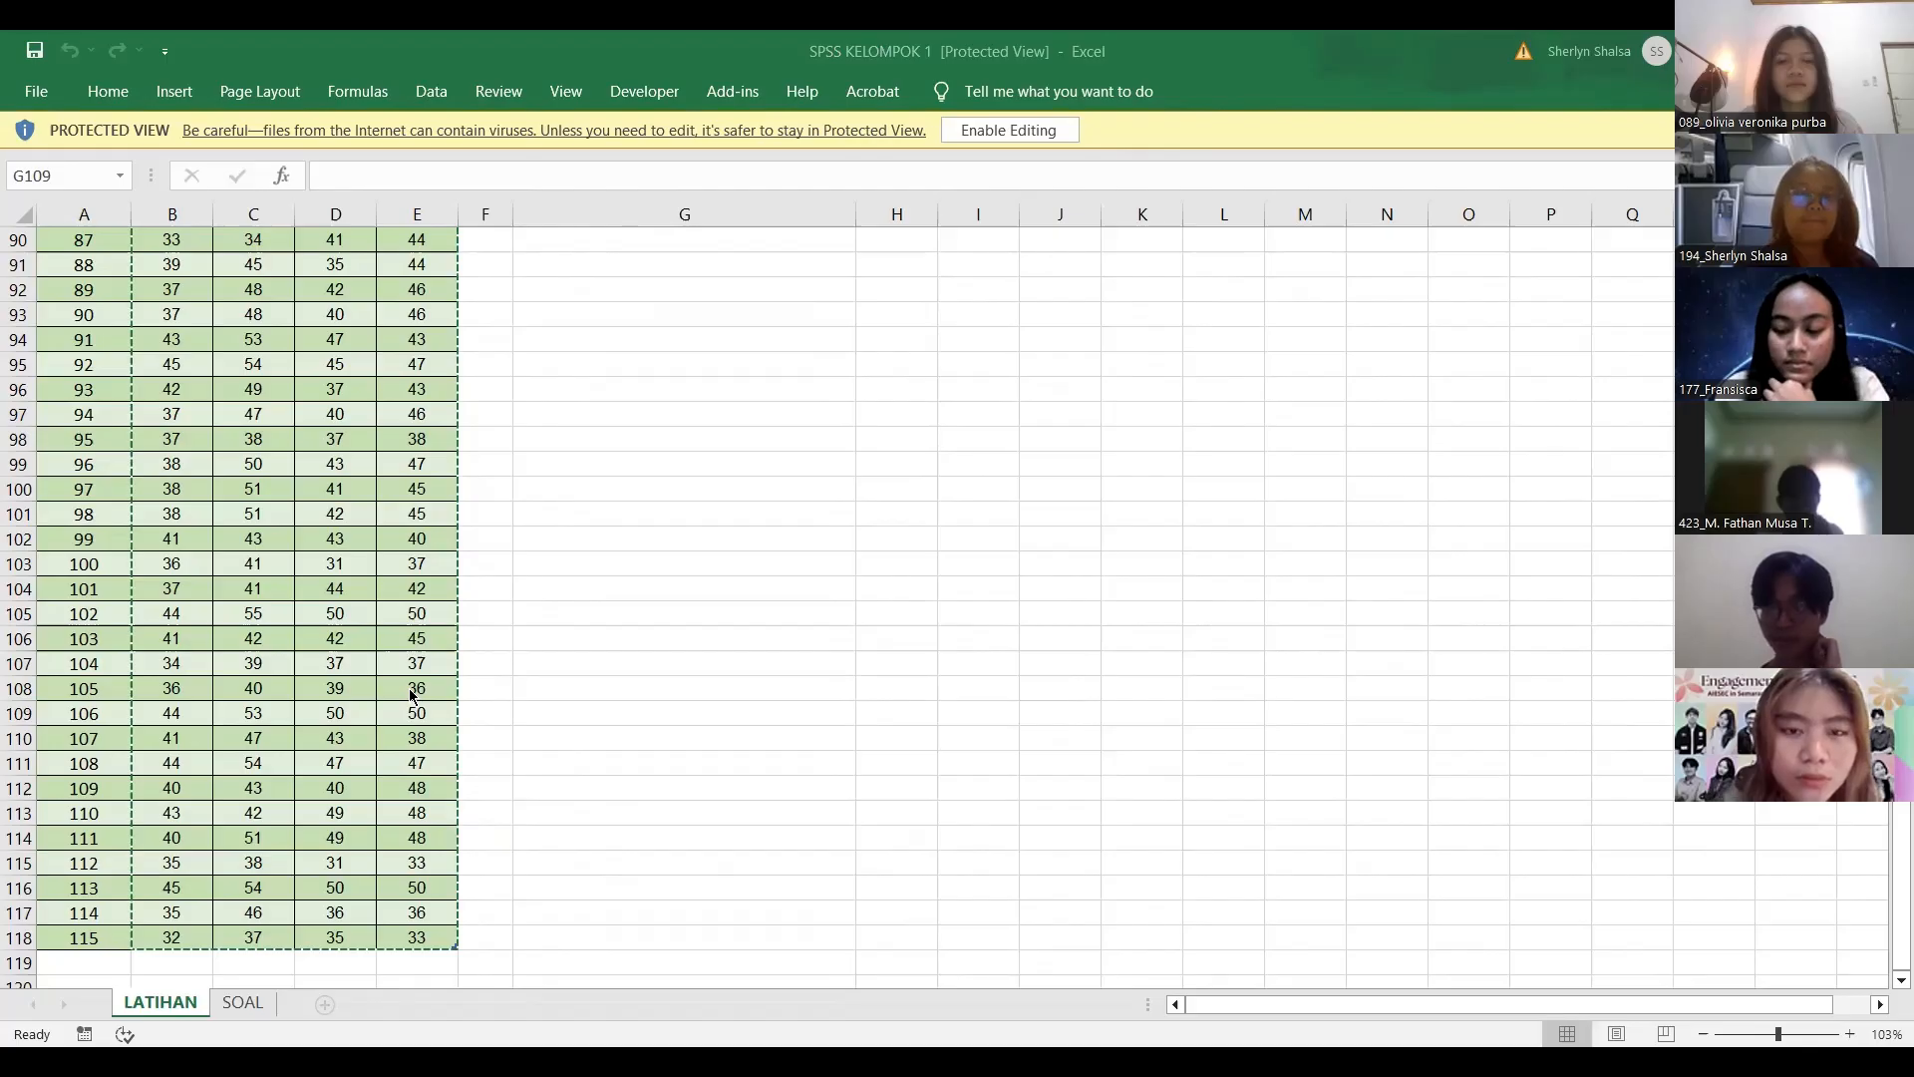
pyautogui.hotkey('alt', 'Tab')
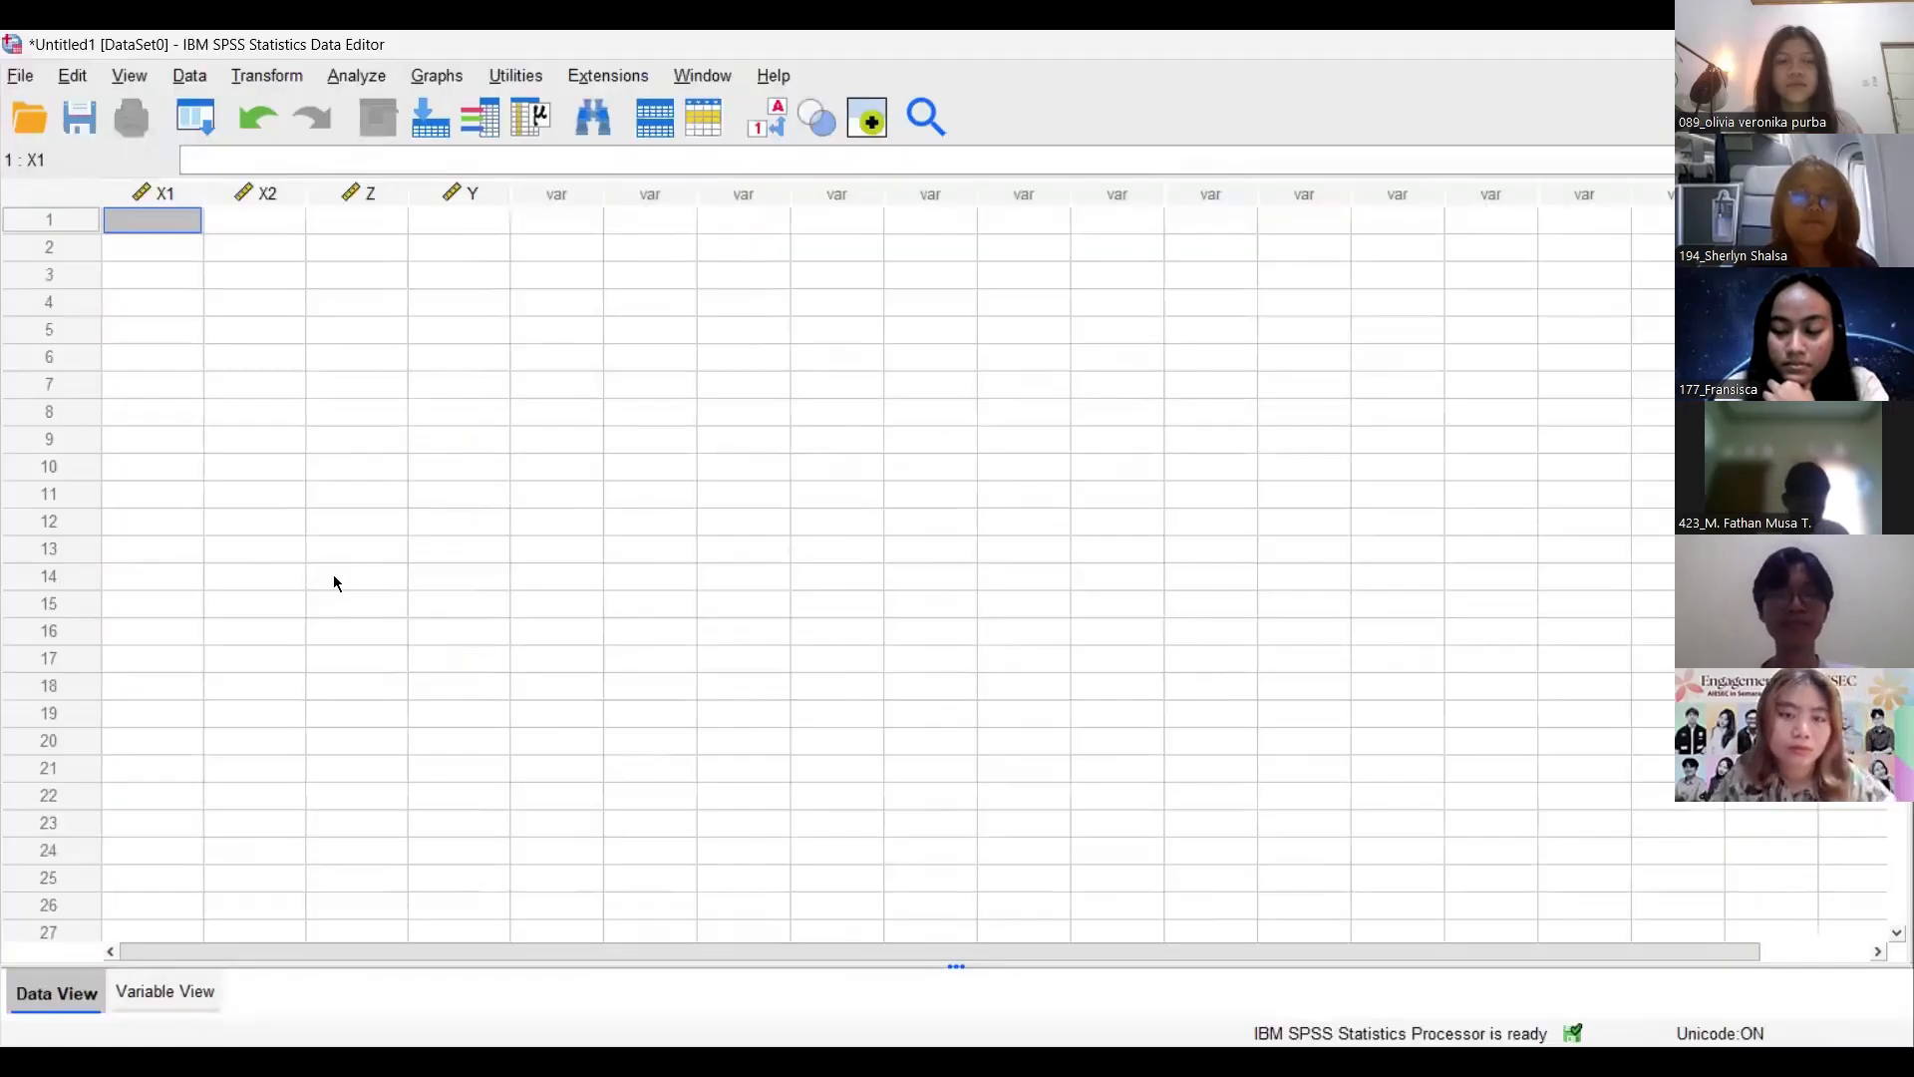
pyautogui.hotkey('ctrl', 'v')
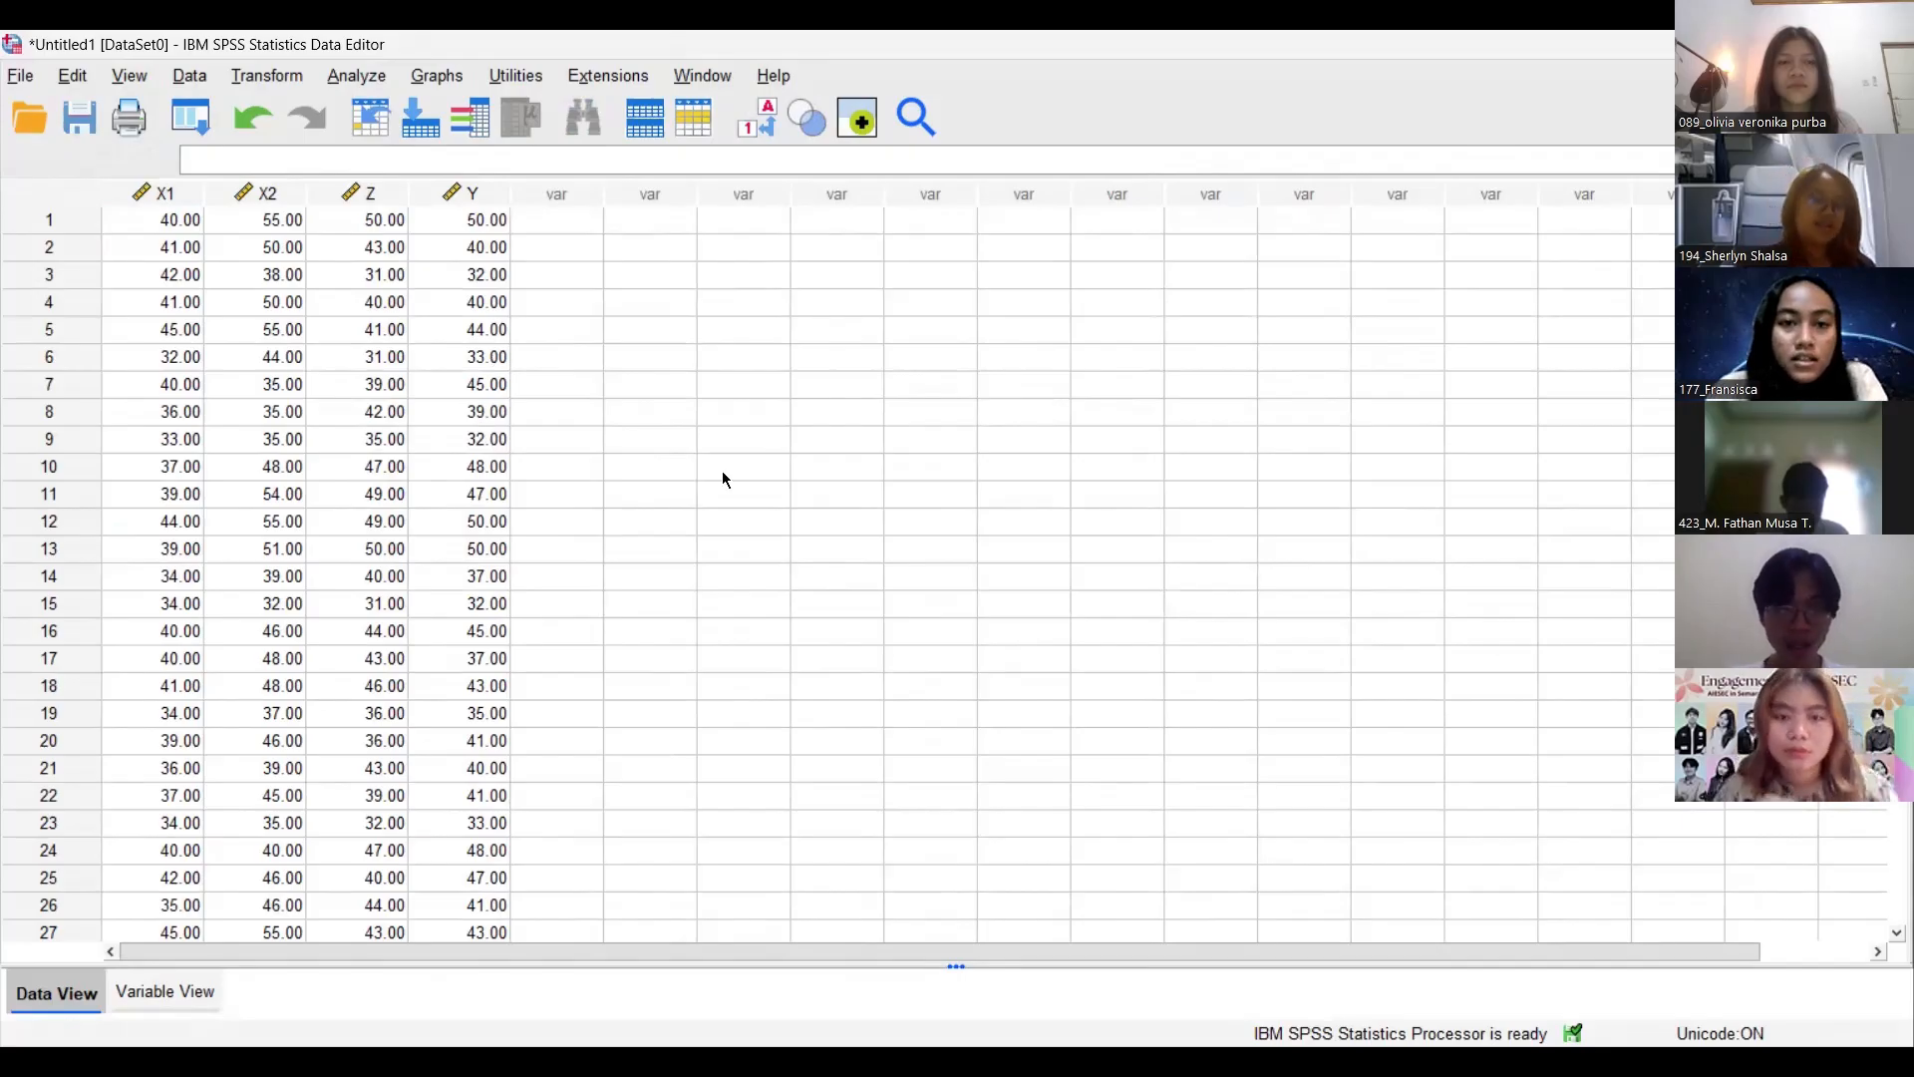
# Open the Linear Regression dialog for the pasted data.
pyautogui.hotkey('alt', 'a')
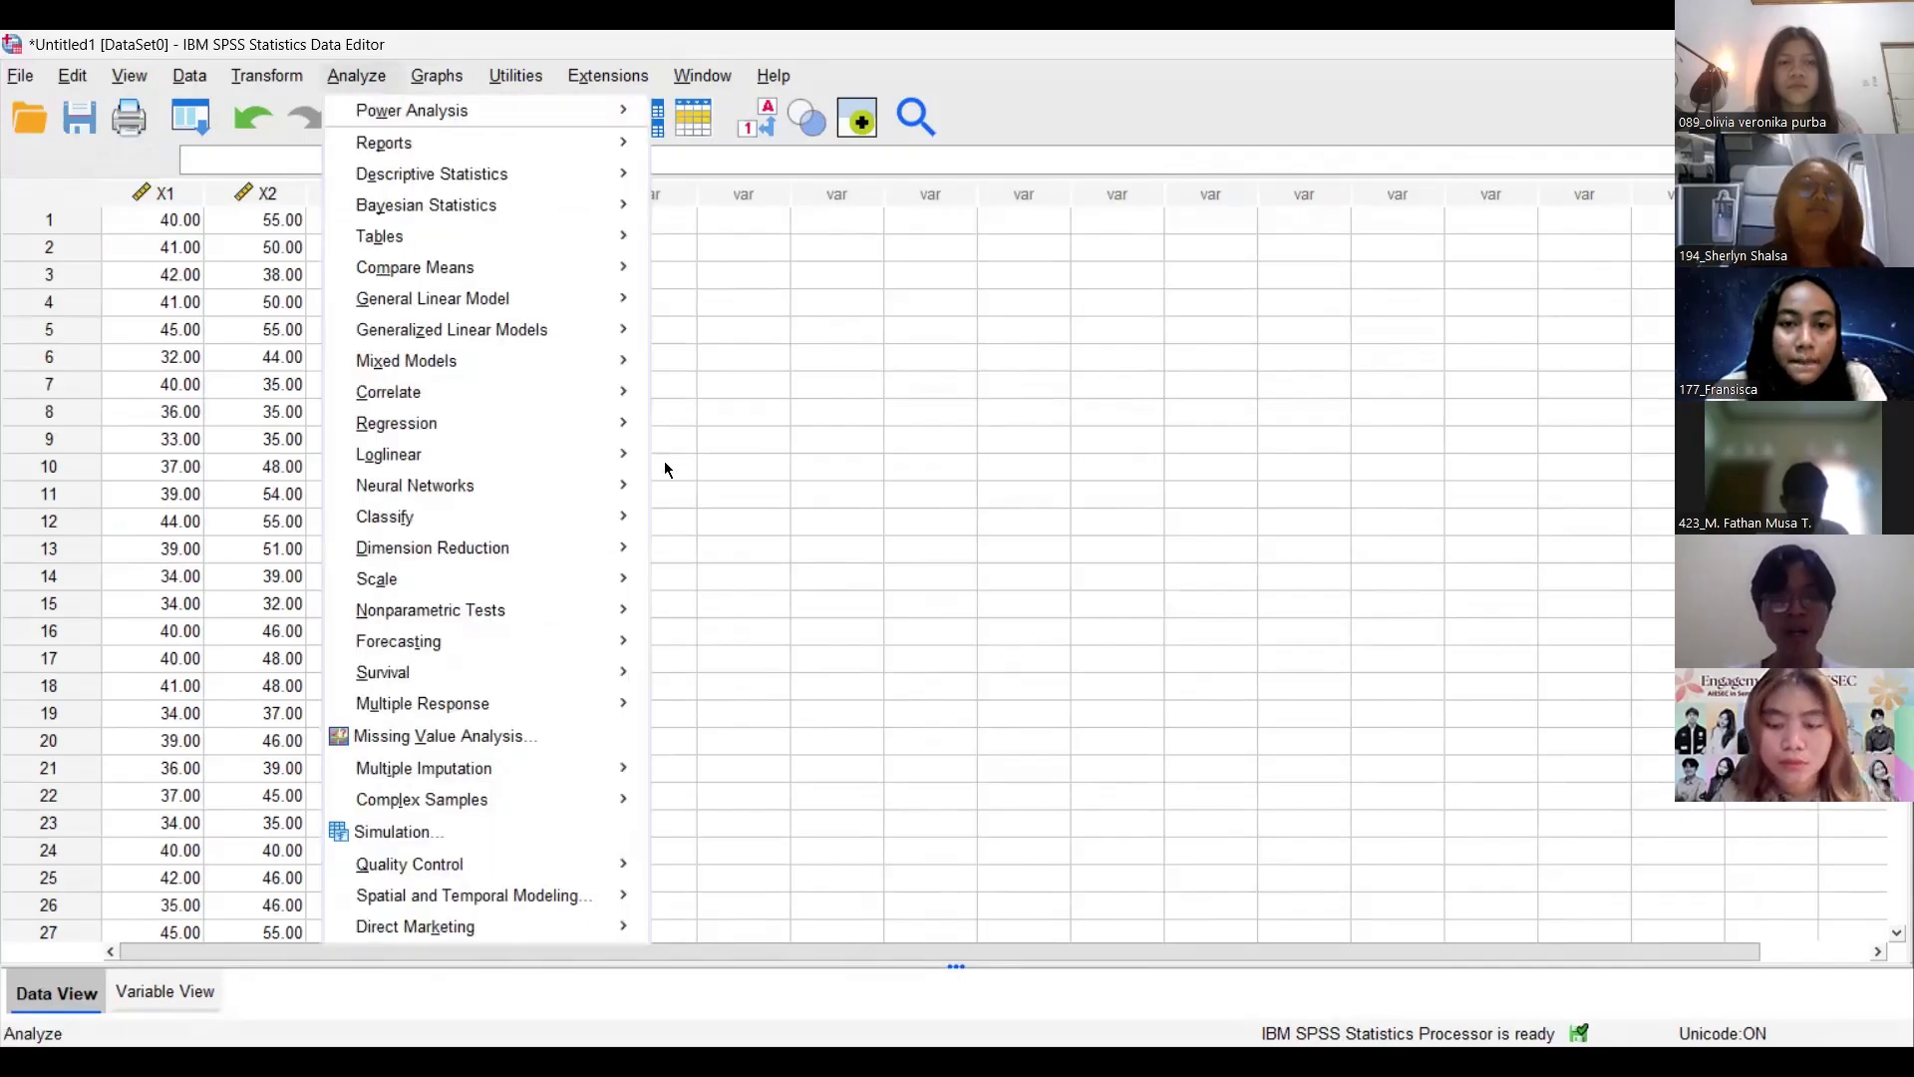
pyautogui.moveTo(486, 424)
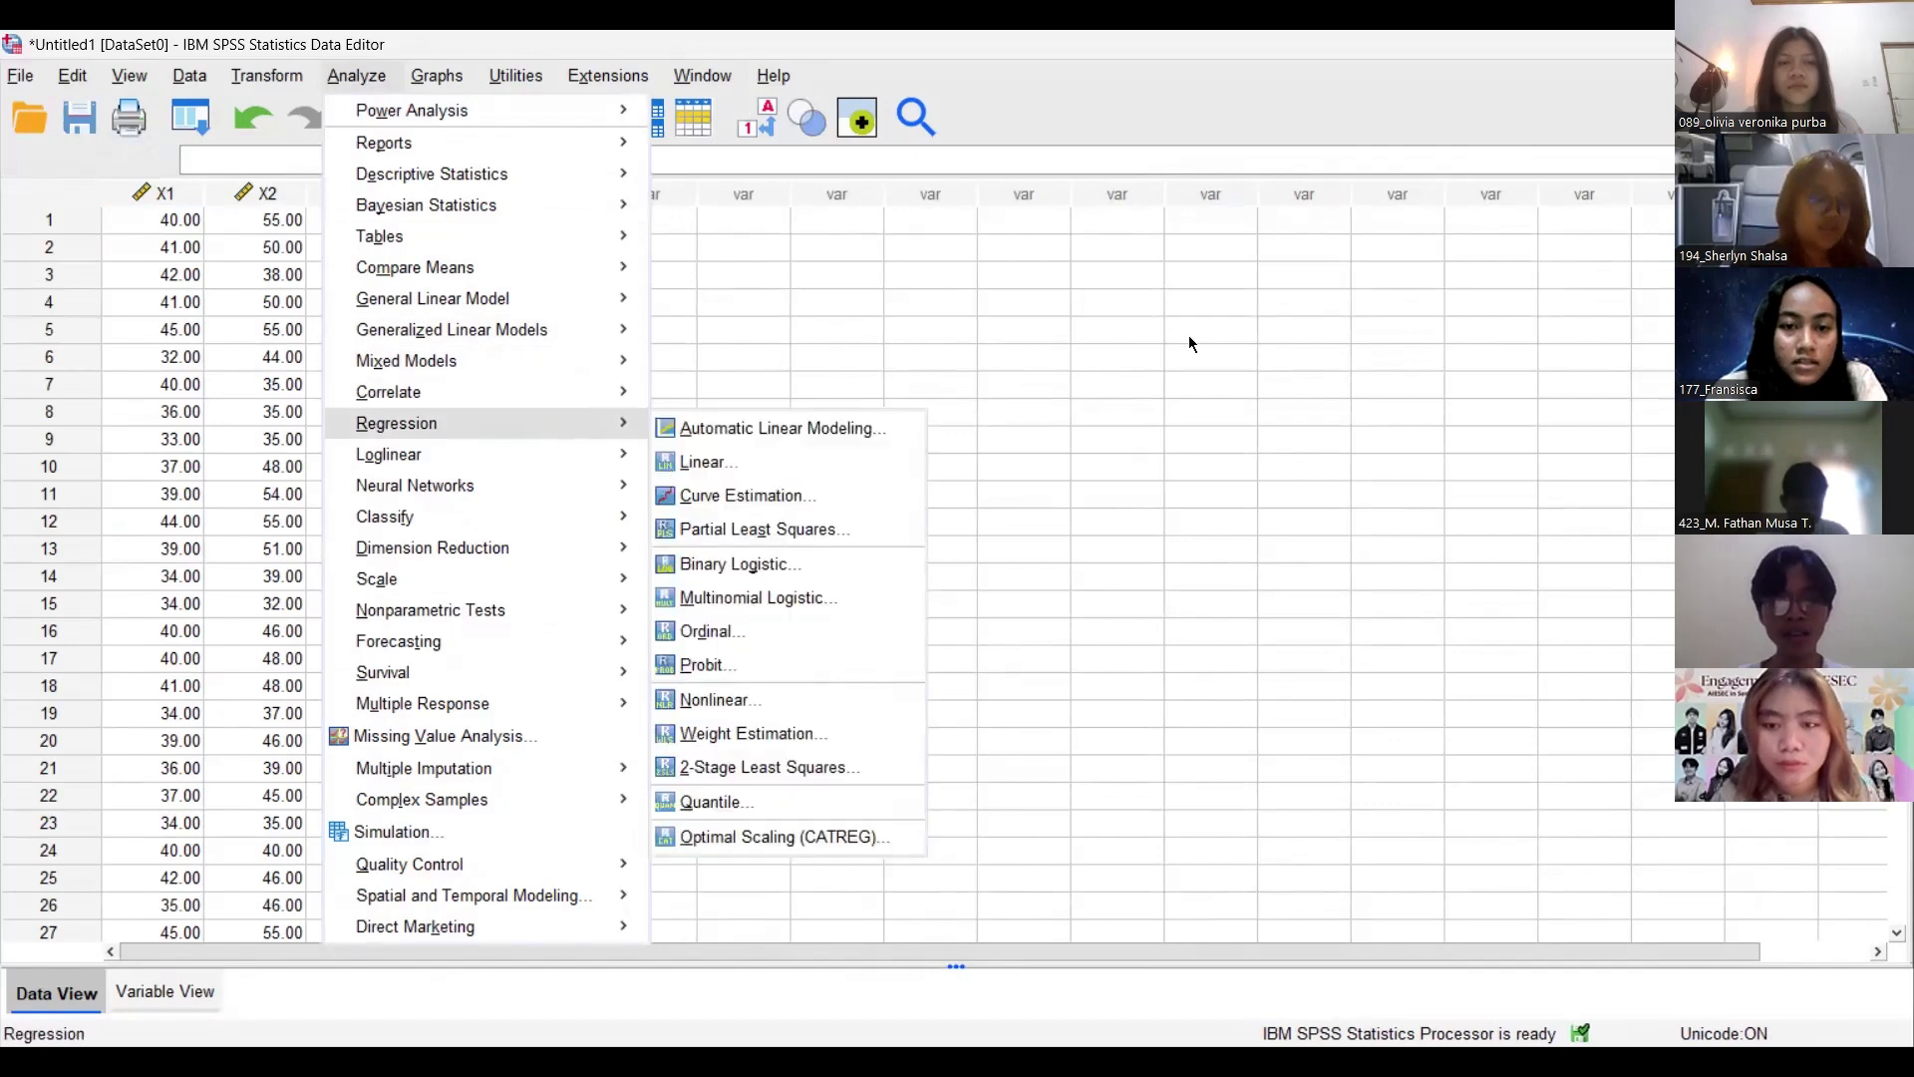
pyautogui.press('Down')
pyautogui.press('Up')
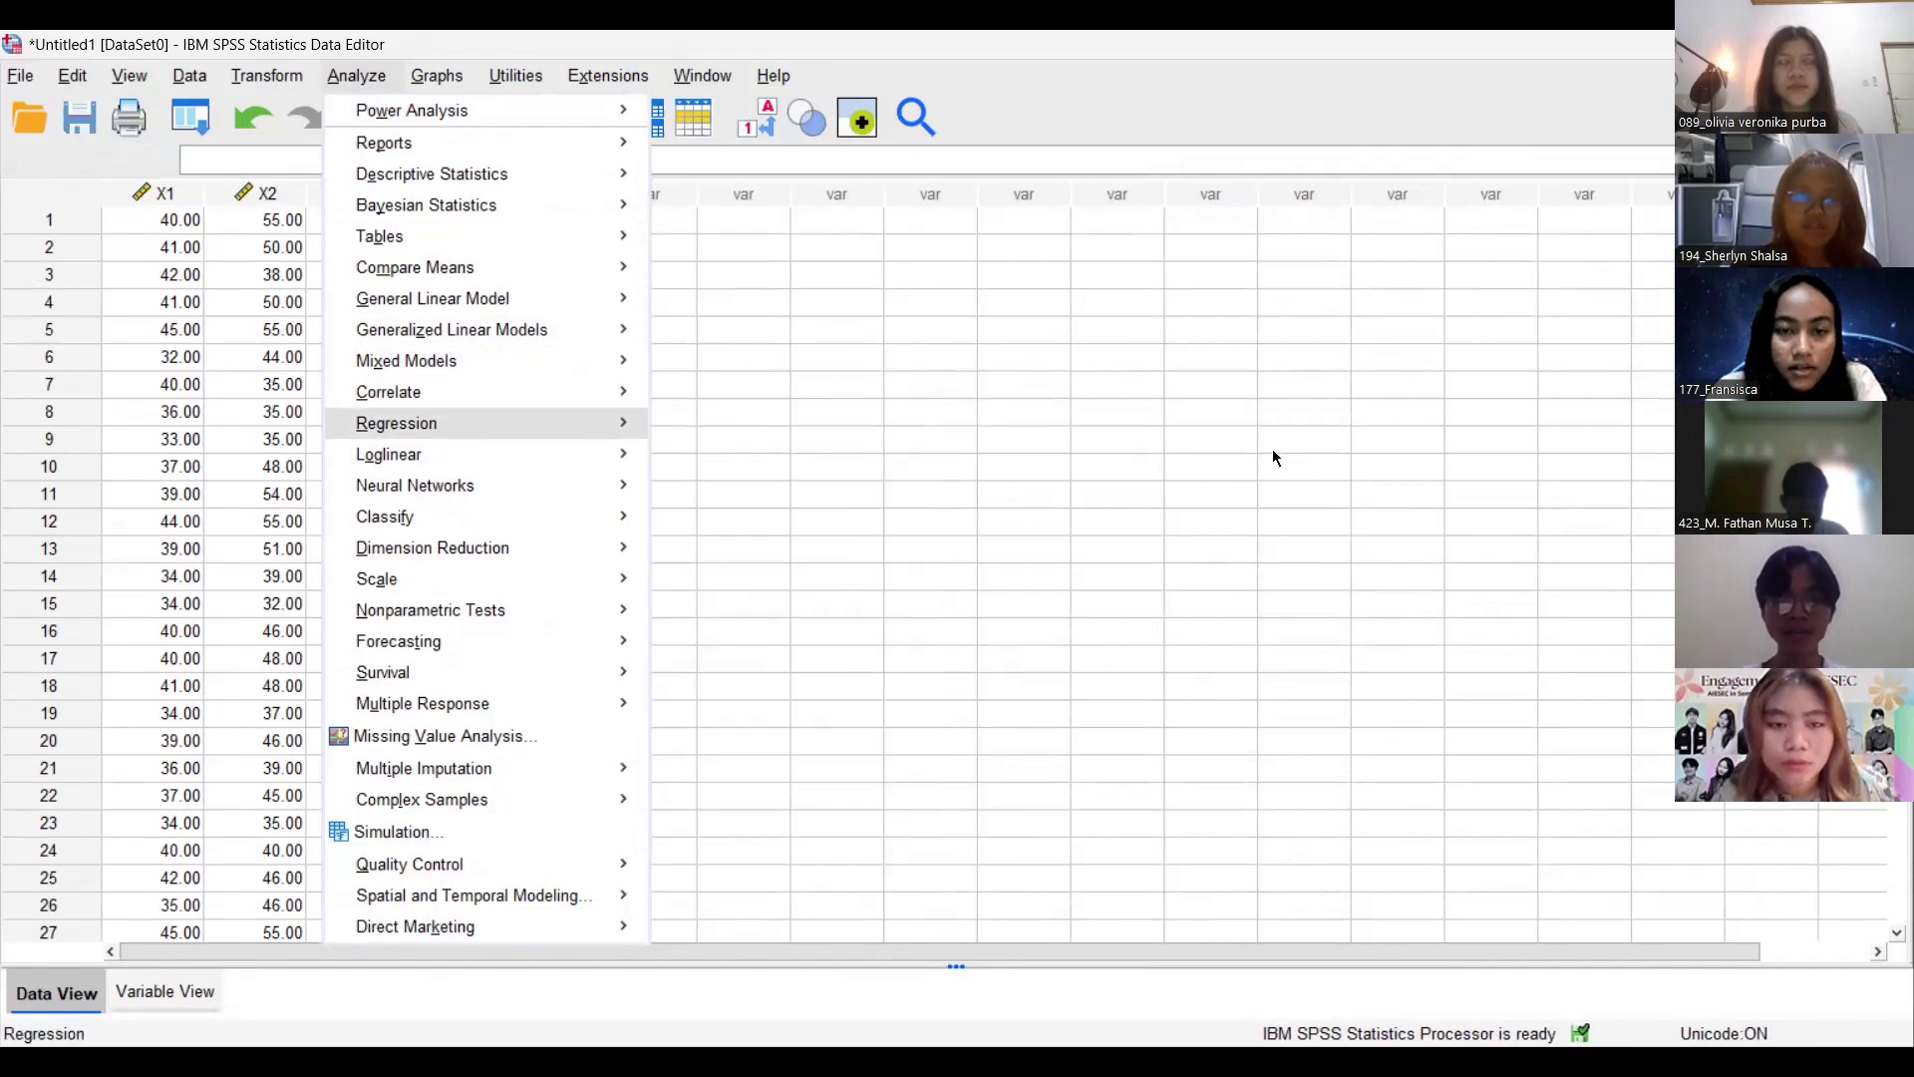
pyautogui.press('Right')
pyautogui.press('Down')
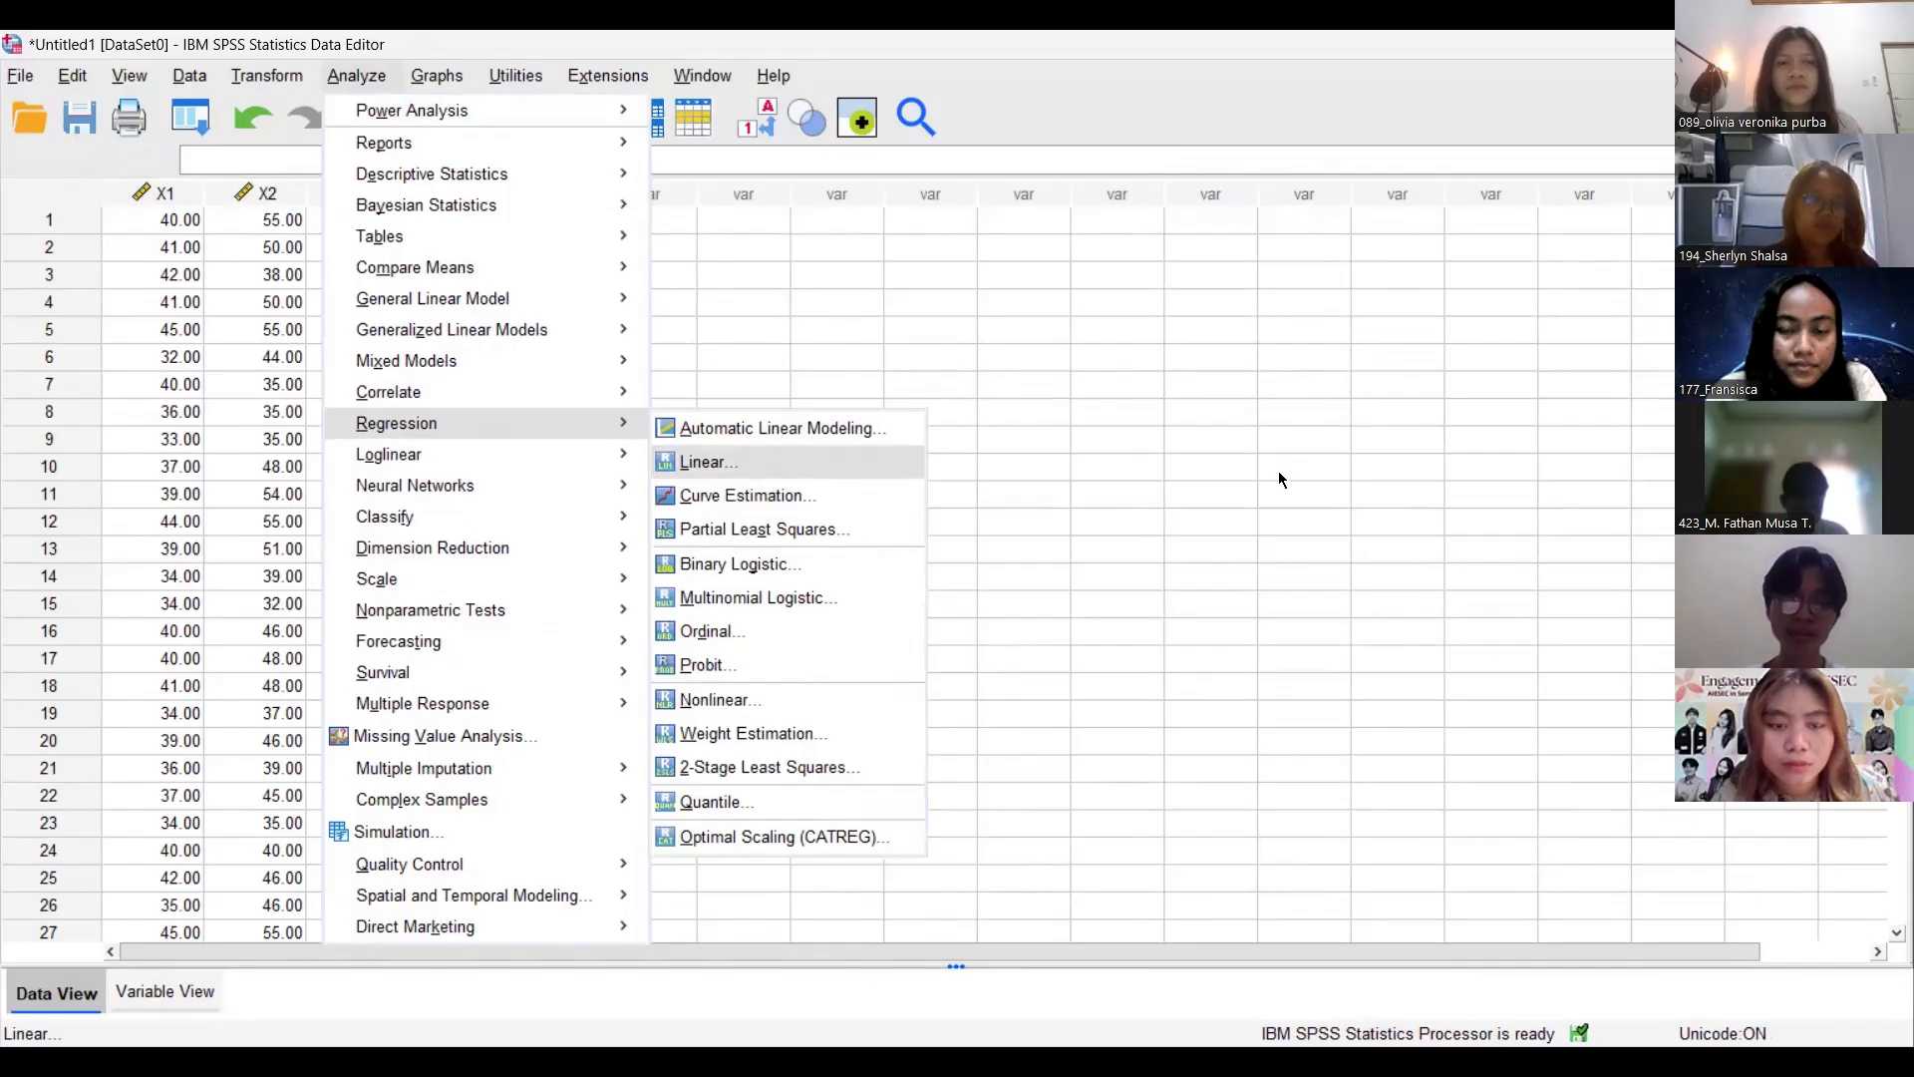
pyautogui.press('Return')
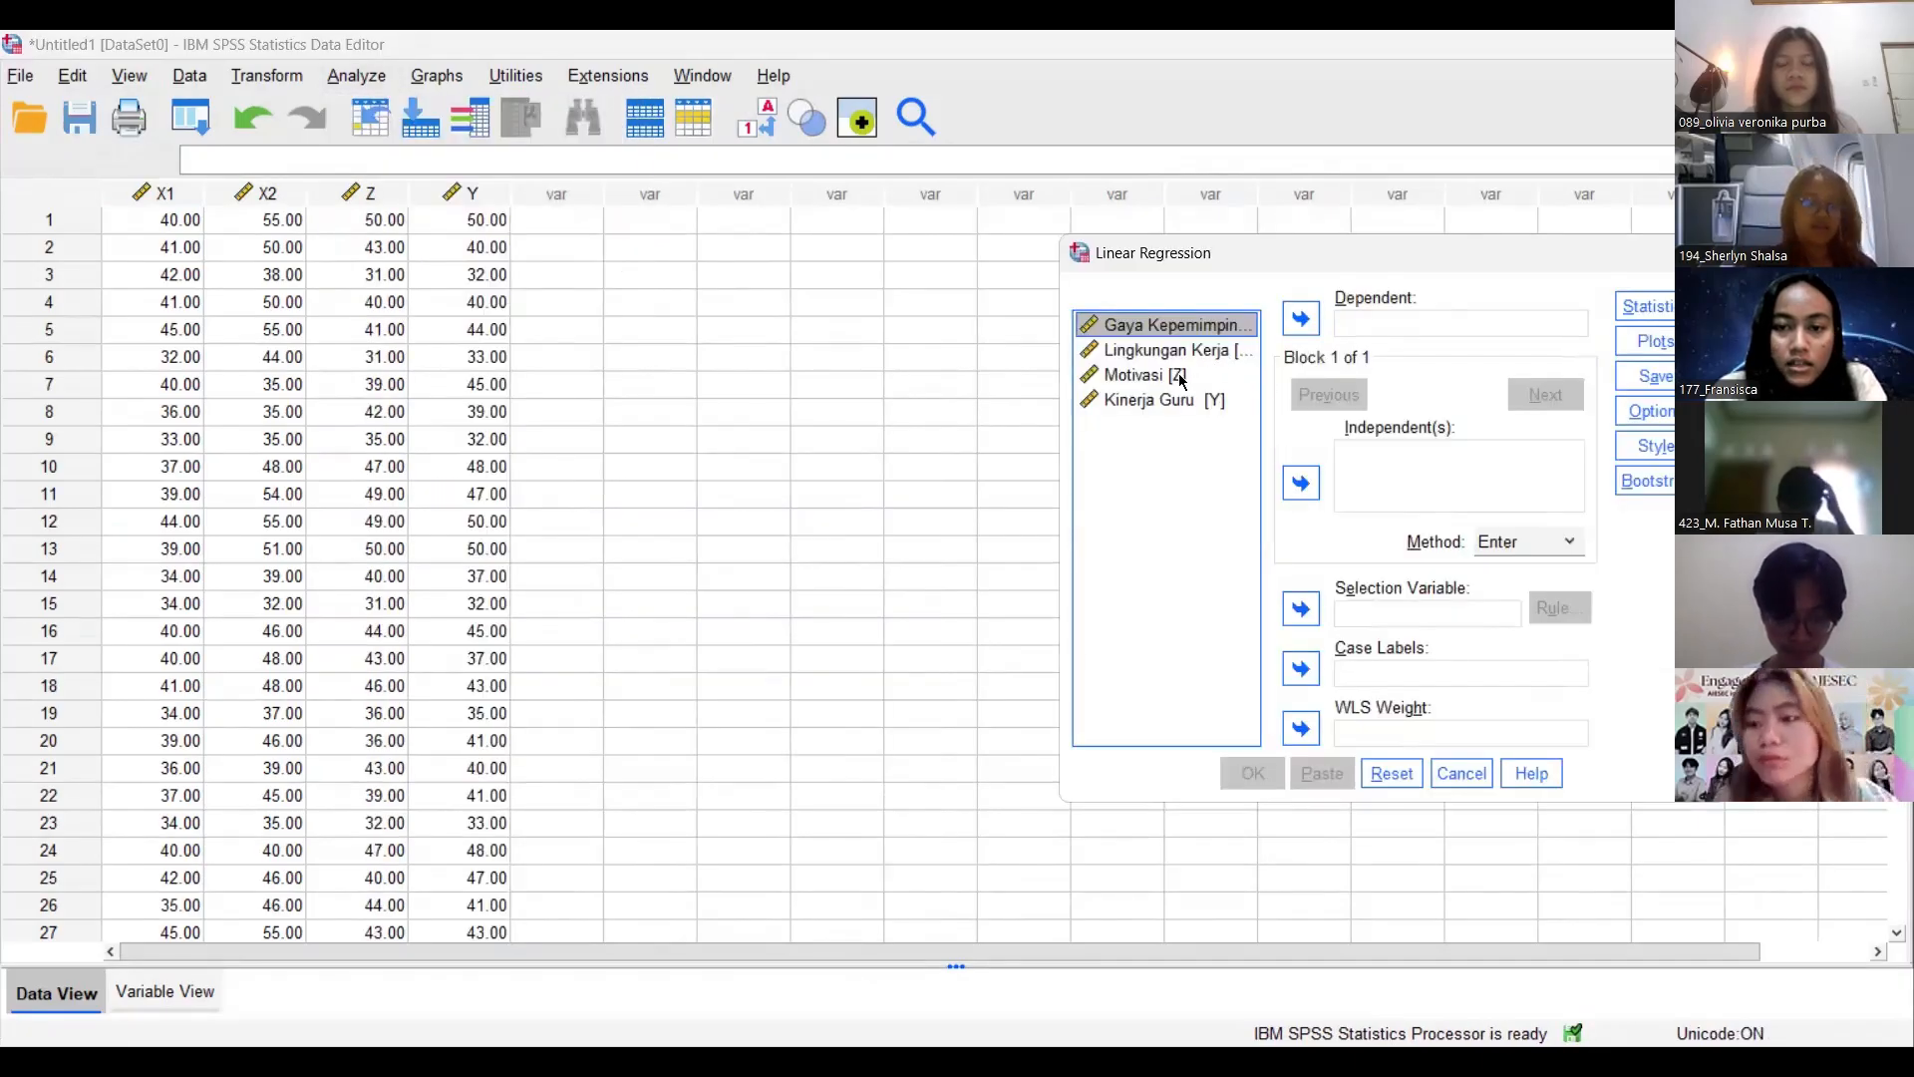
# Assign Gaya Kepemimpinan [X1] and Lingkungan Kerja [X2] as independent variables and Motivasi [Z] as the dependent variable.
pyautogui.click(1318, 472)
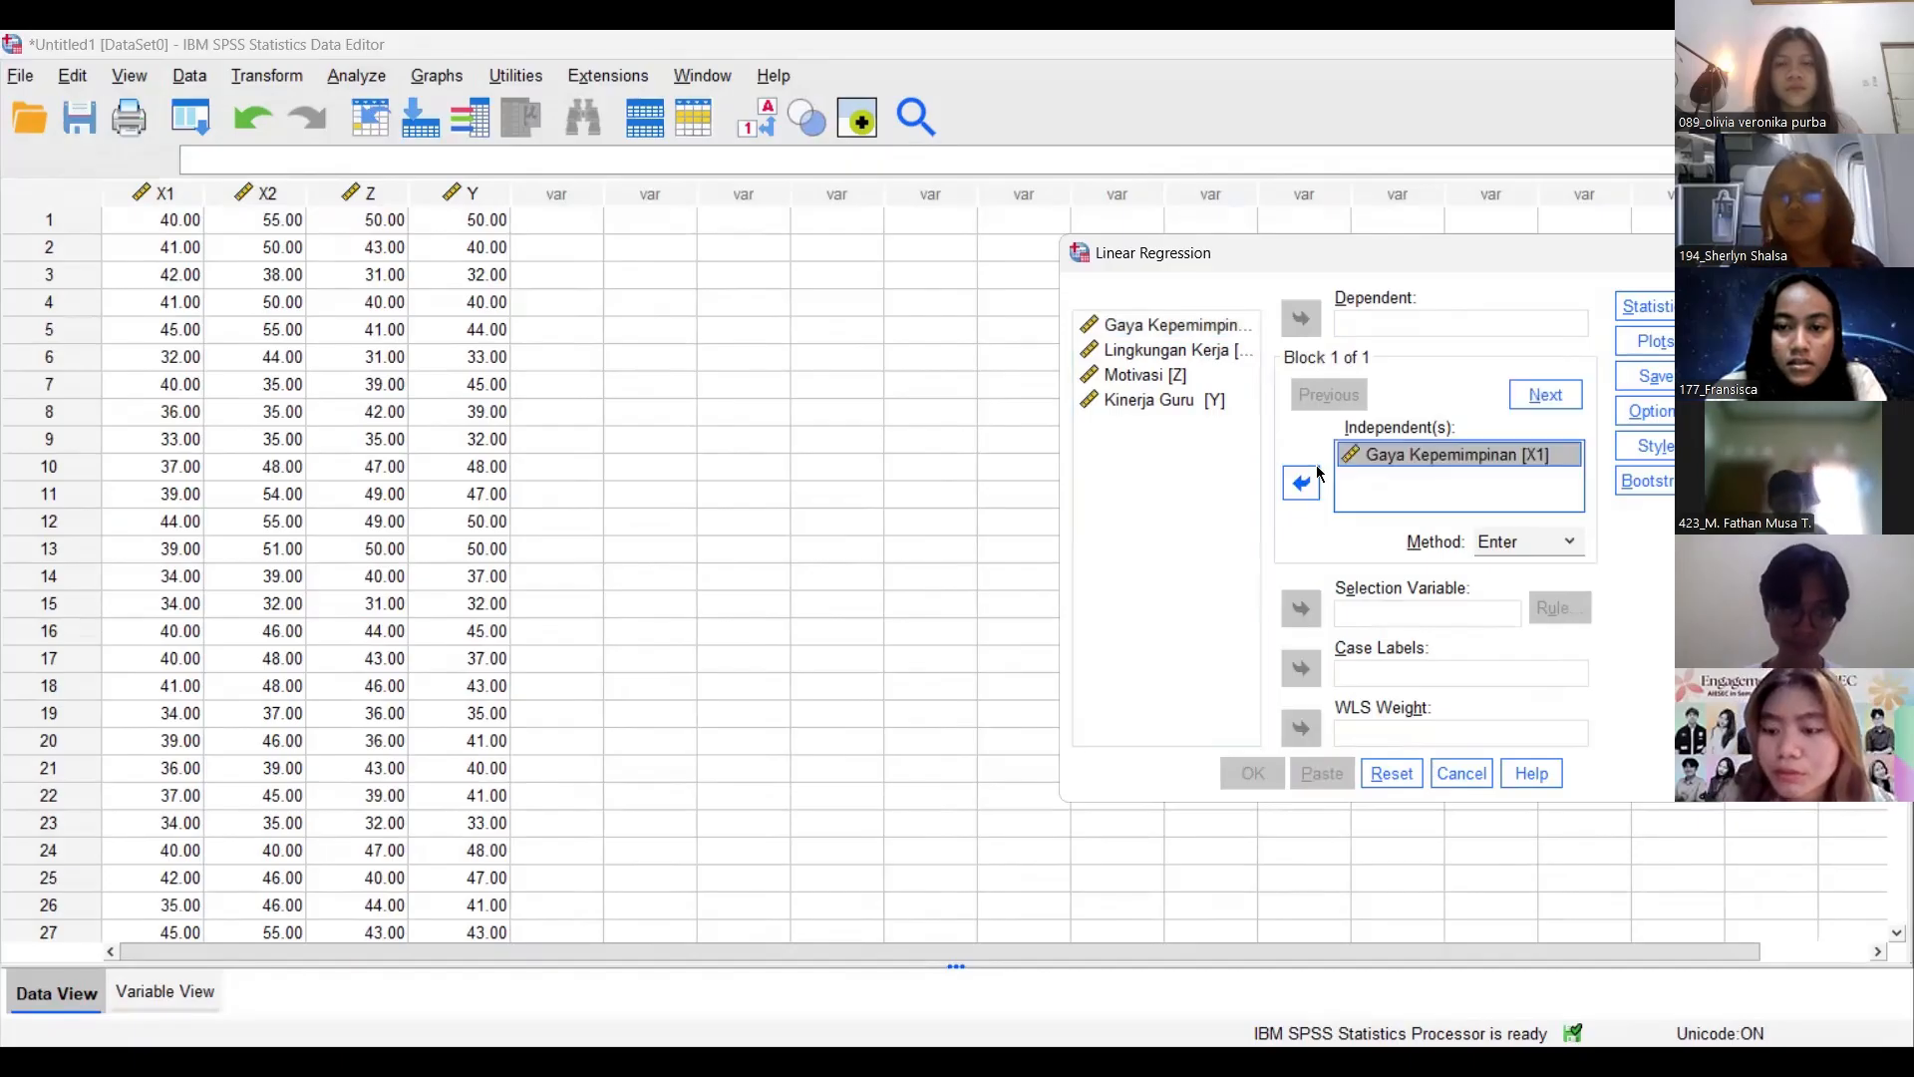
pyautogui.click(1177, 350)
pyautogui.click(1318, 487)
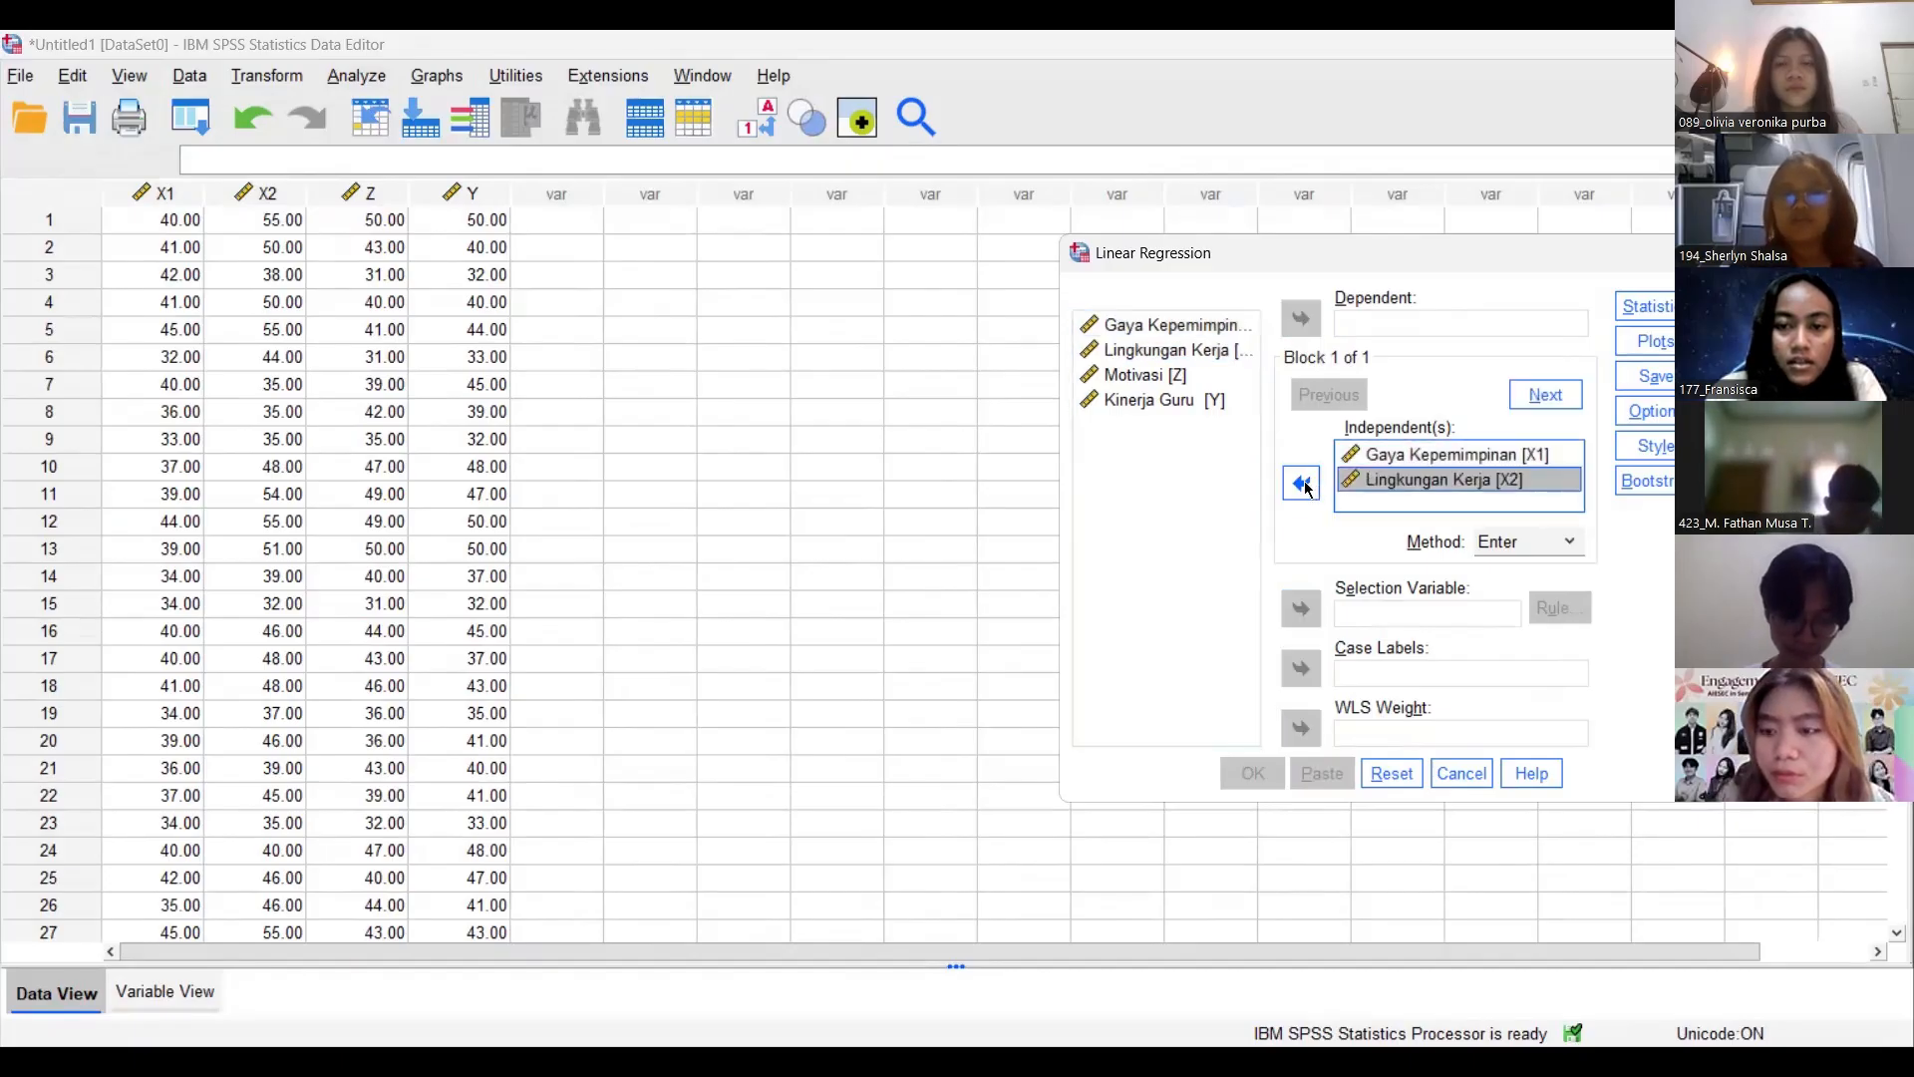
pyautogui.click(1167, 375)
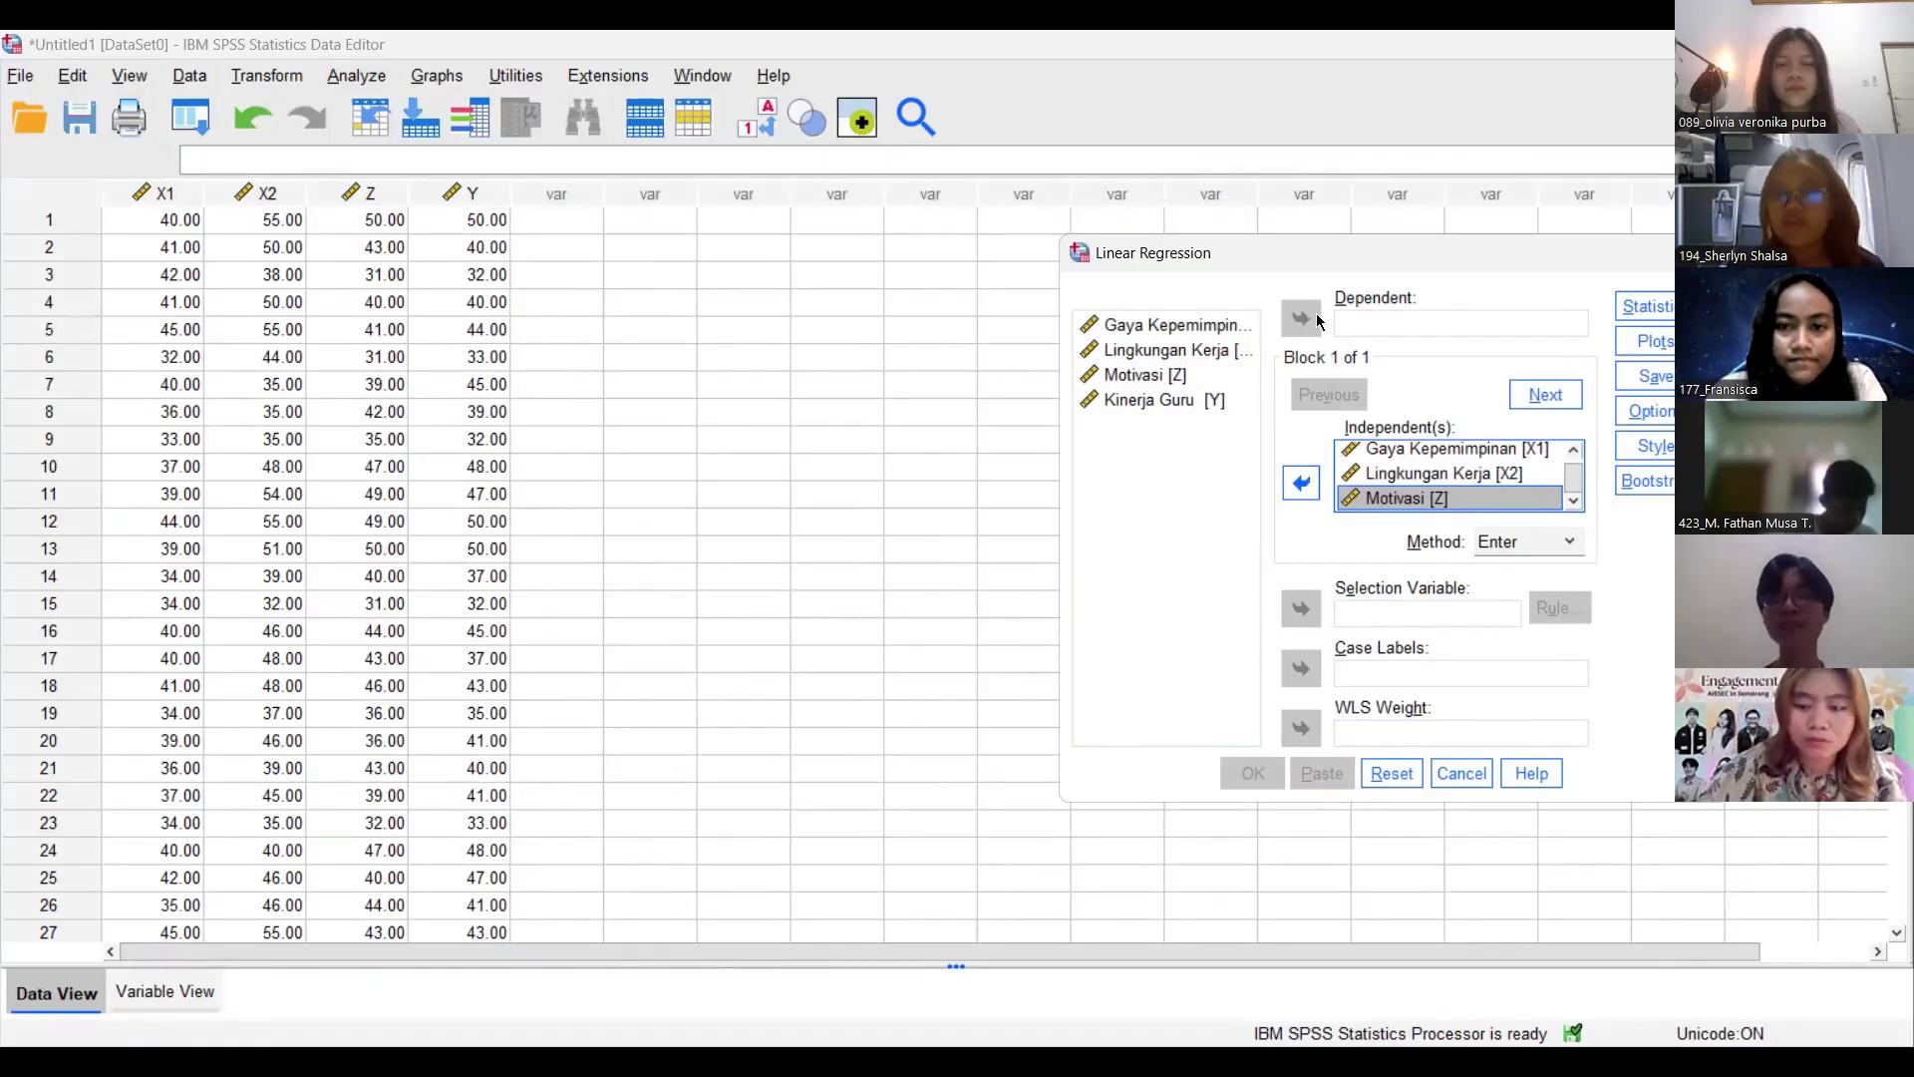
pyautogui.click(1301, 482)
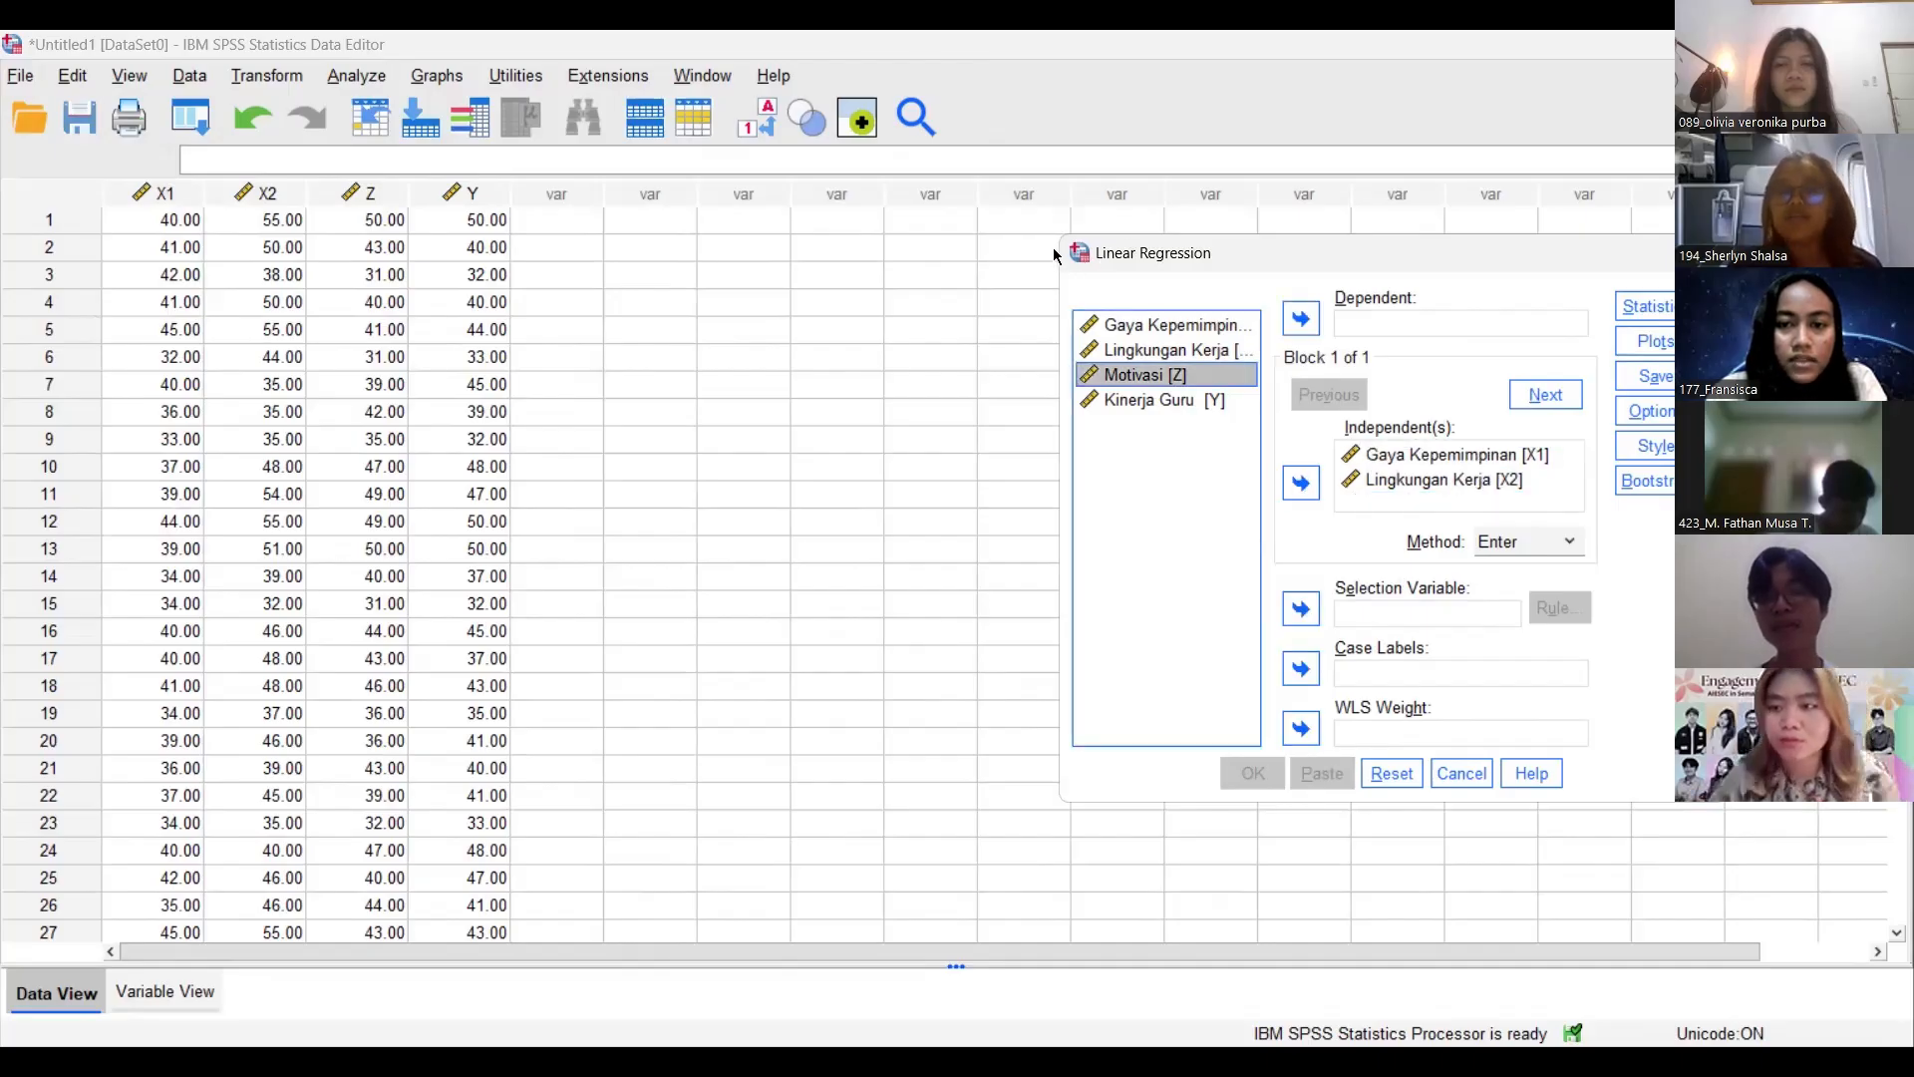
pyautogui.hotkey('alt', 'd')
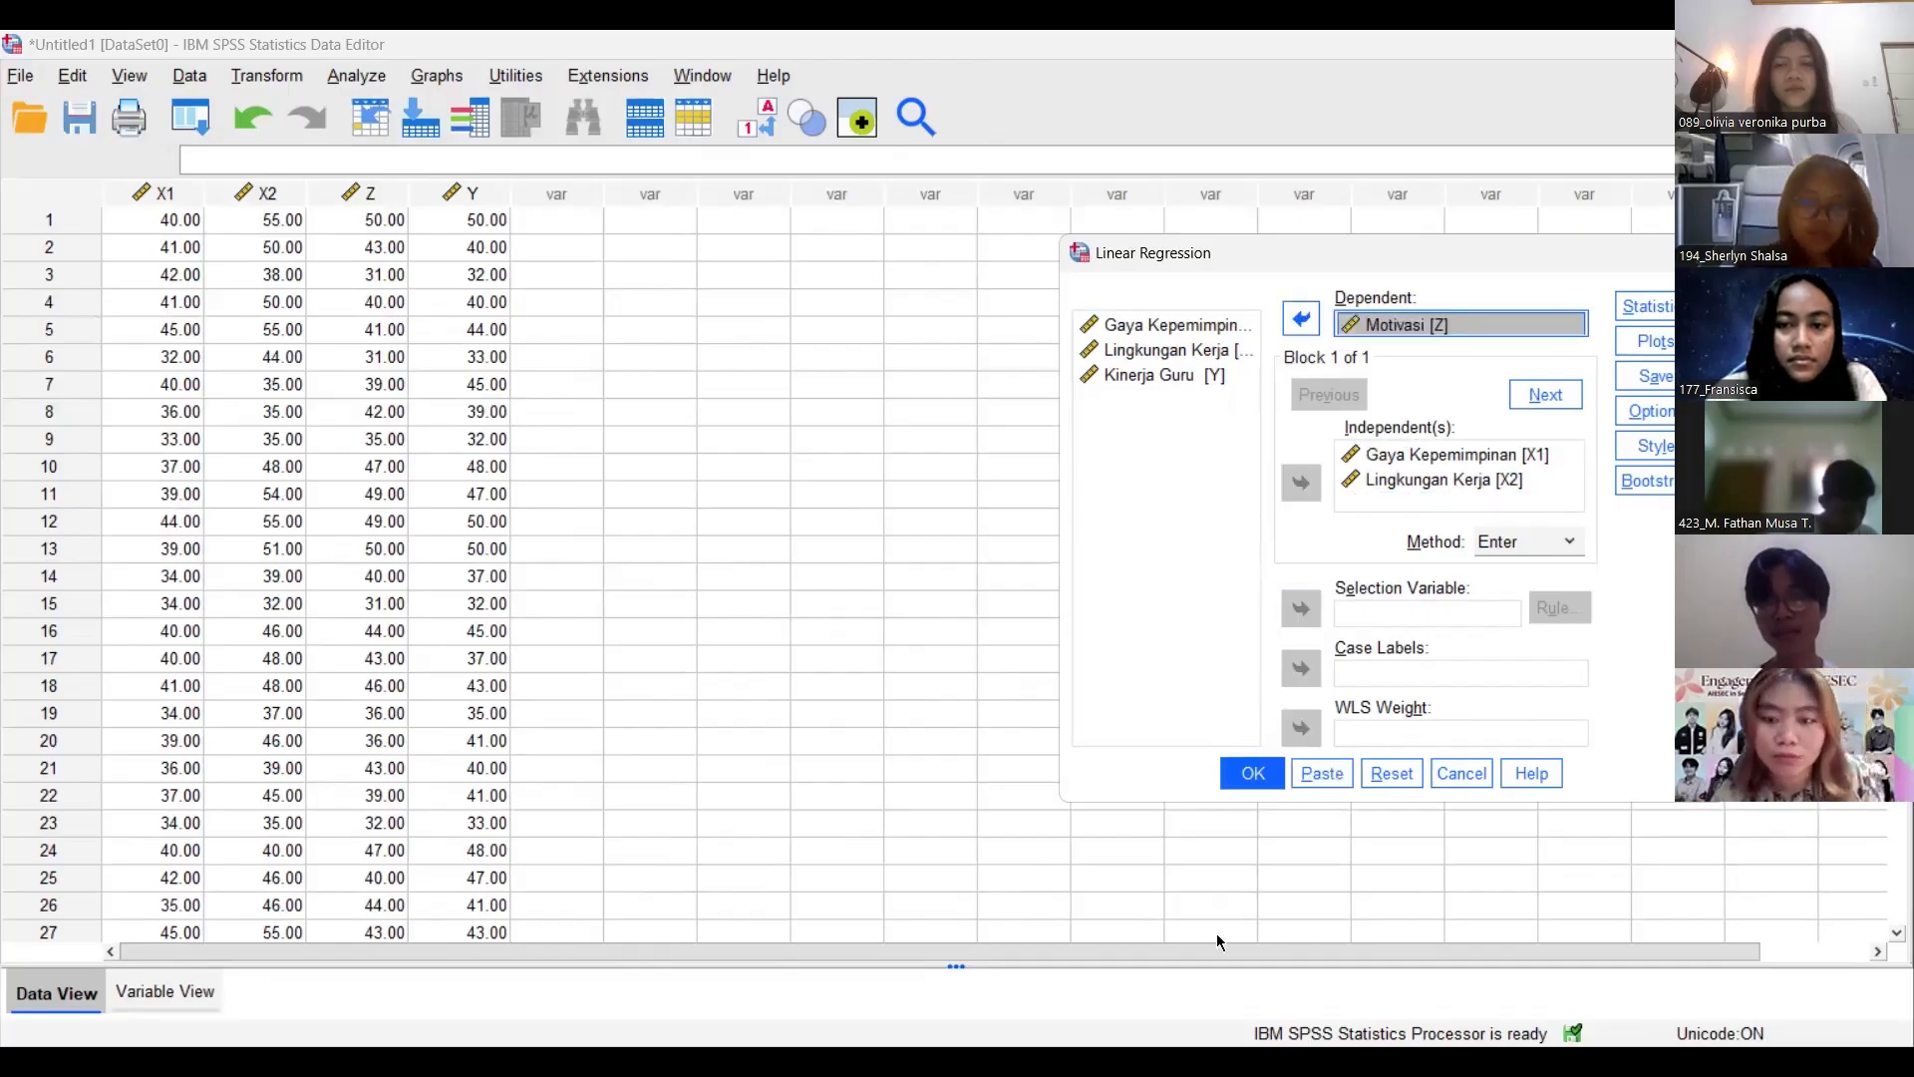
# Enable saving of unstandardized predicted values, run the Motivasi regression and view its output down to the residuals statistics.
pyautogui.hotkey('alt', 's')
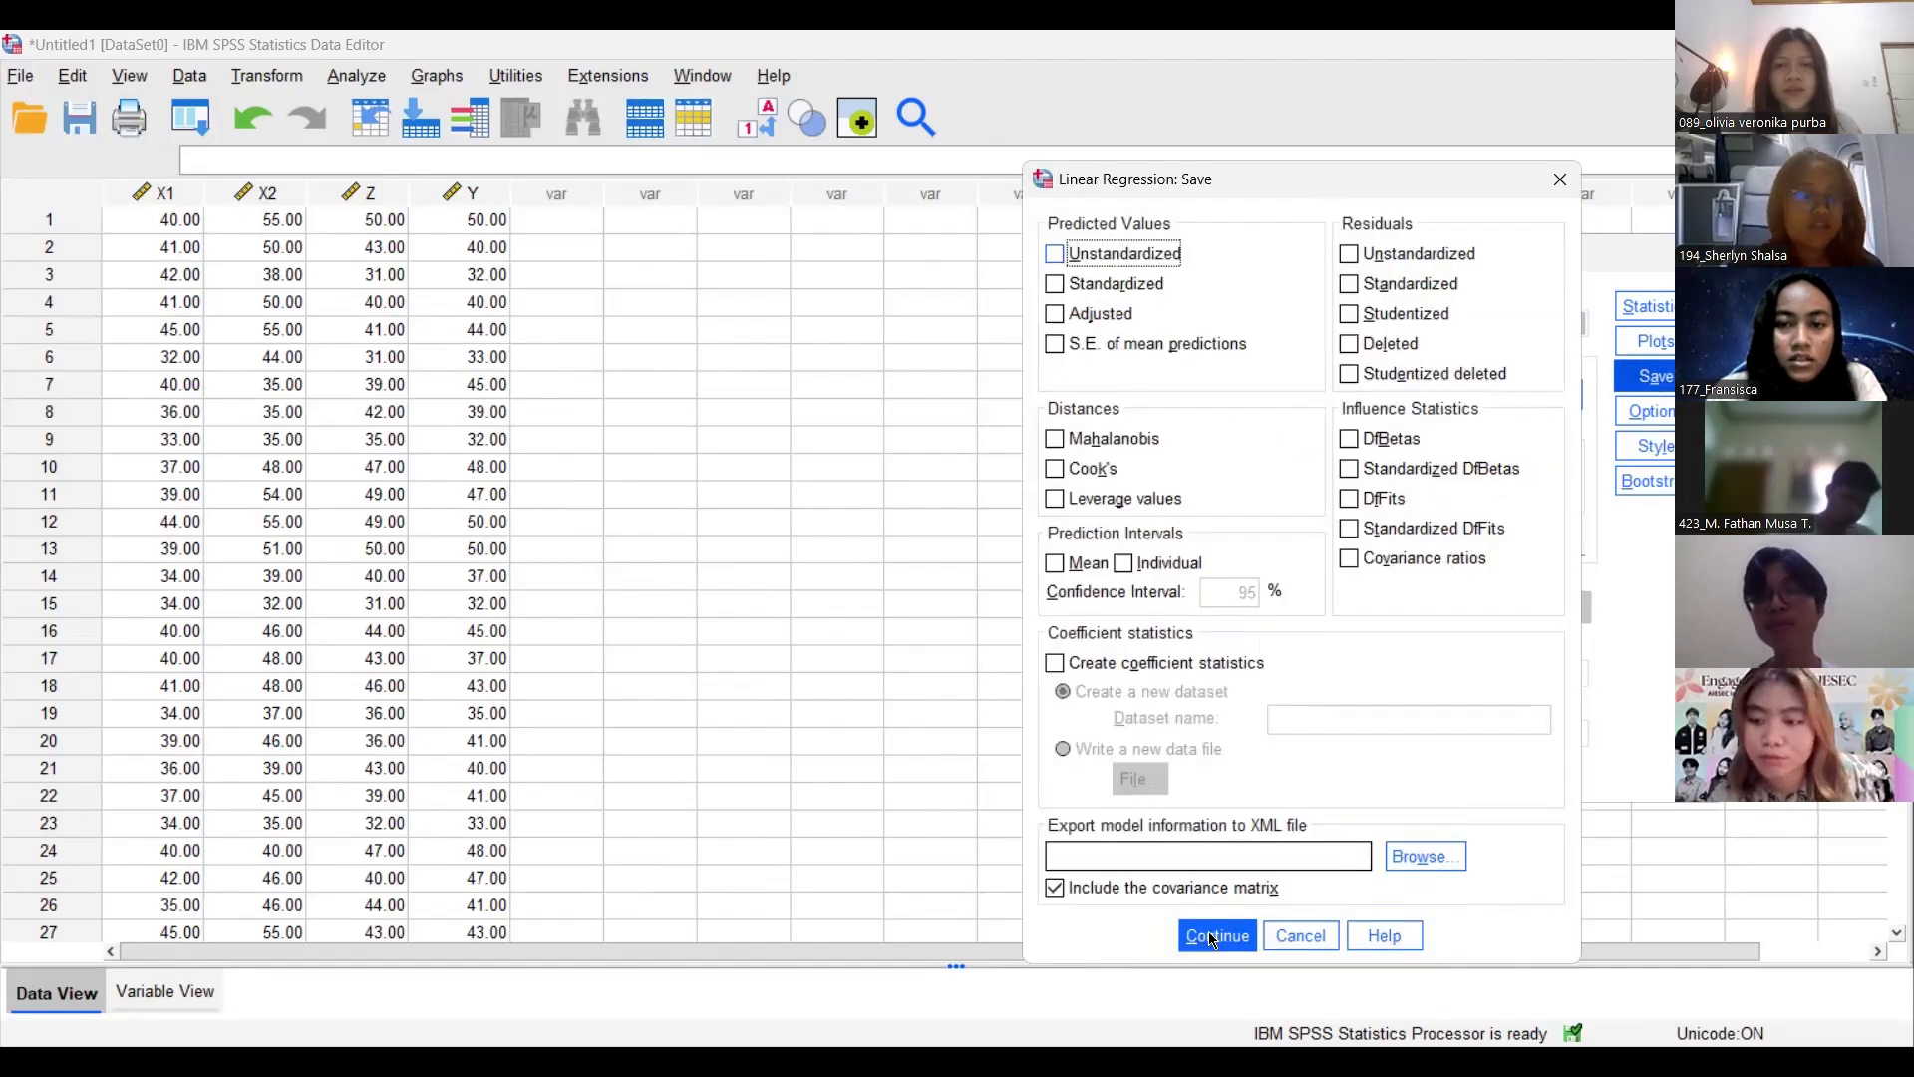
pyautogui.hotkey('alt', 'u')
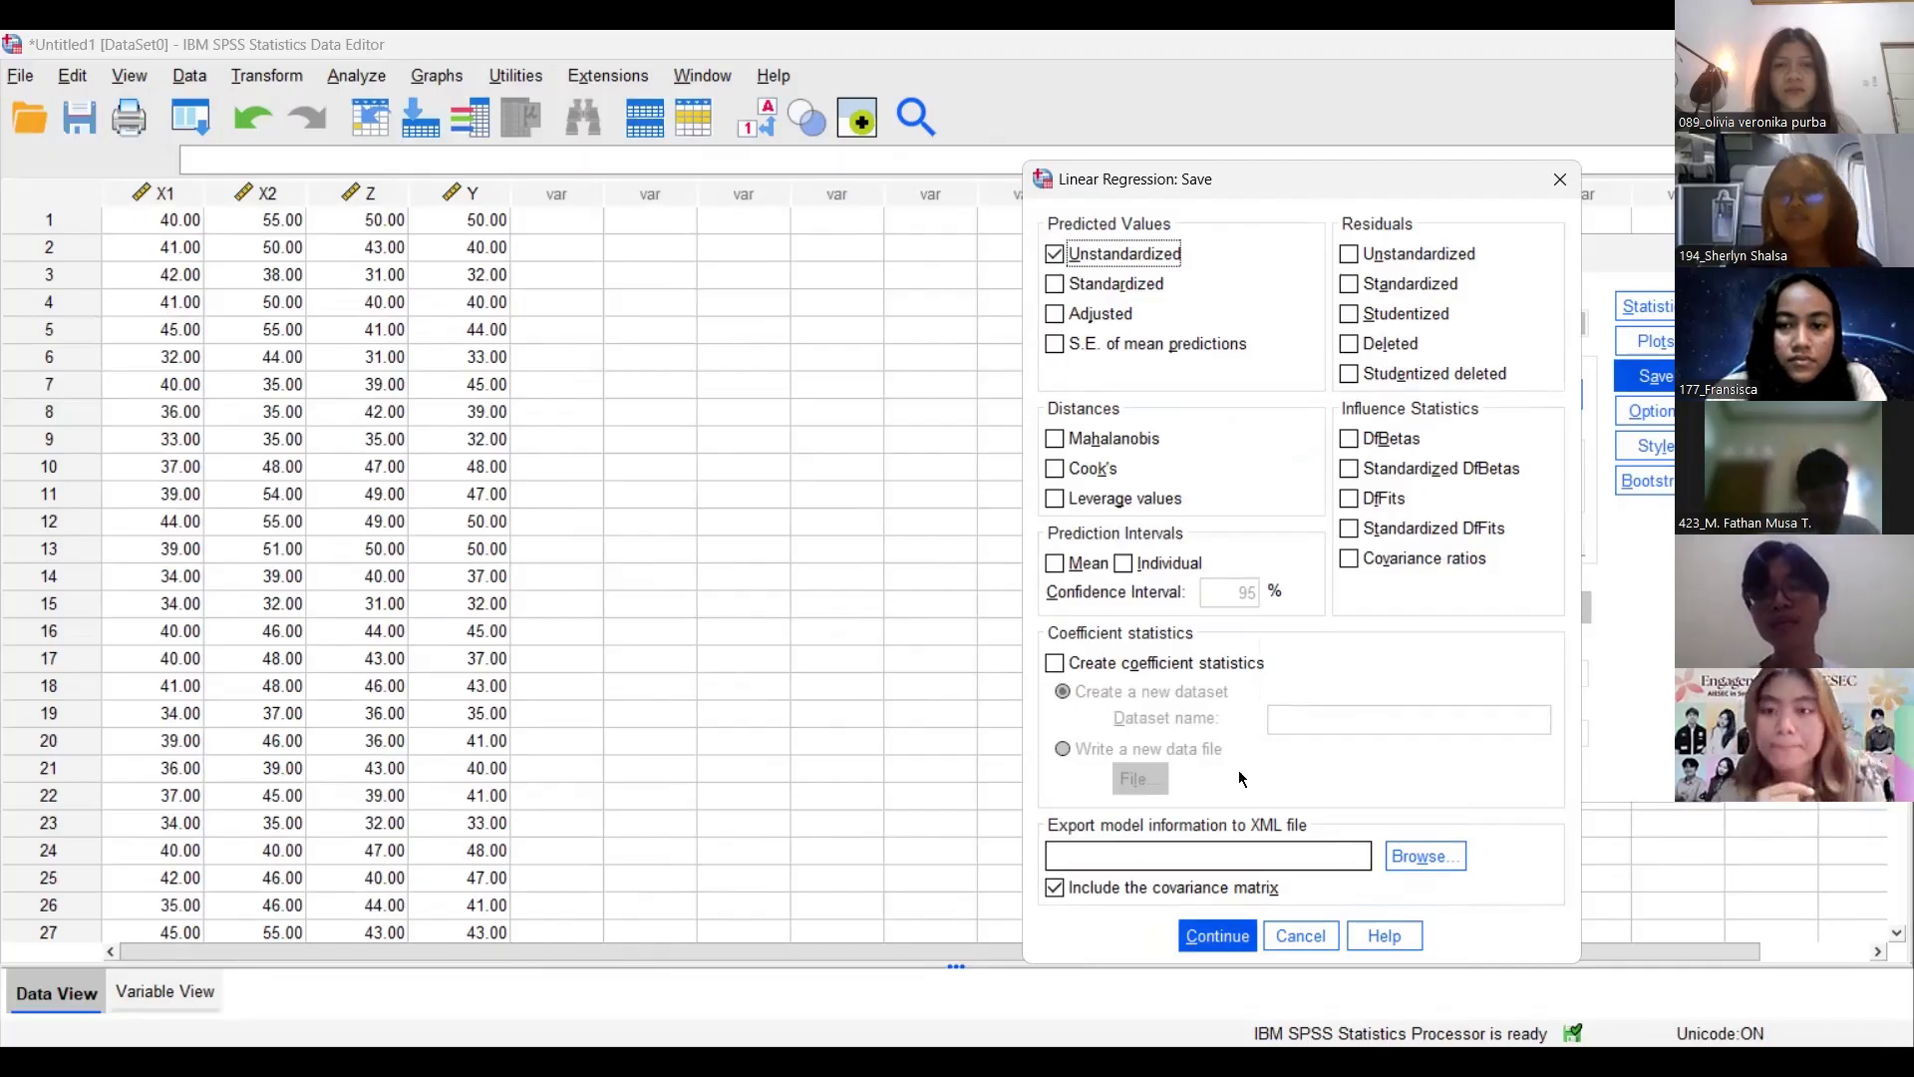
pyautogui.hotkey('alt', 'c')
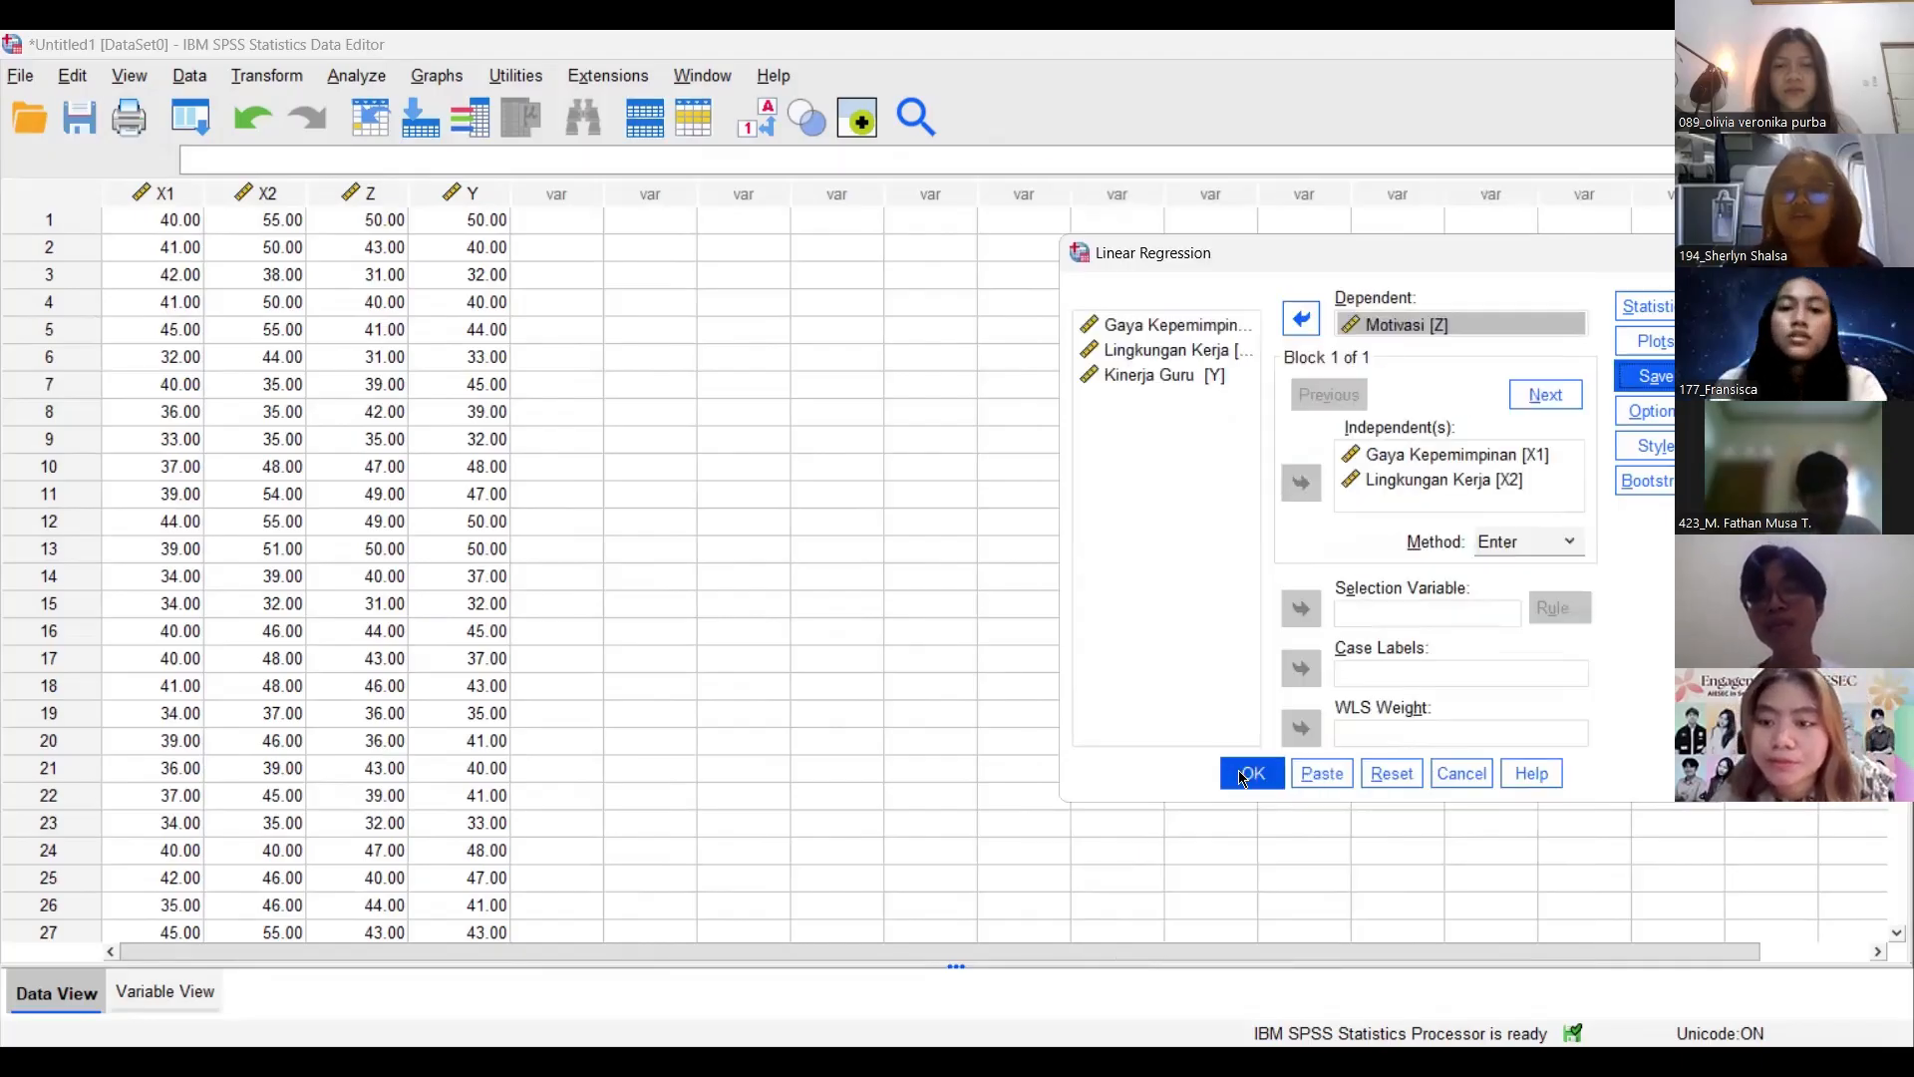
pyautogui.click(1241, 777)
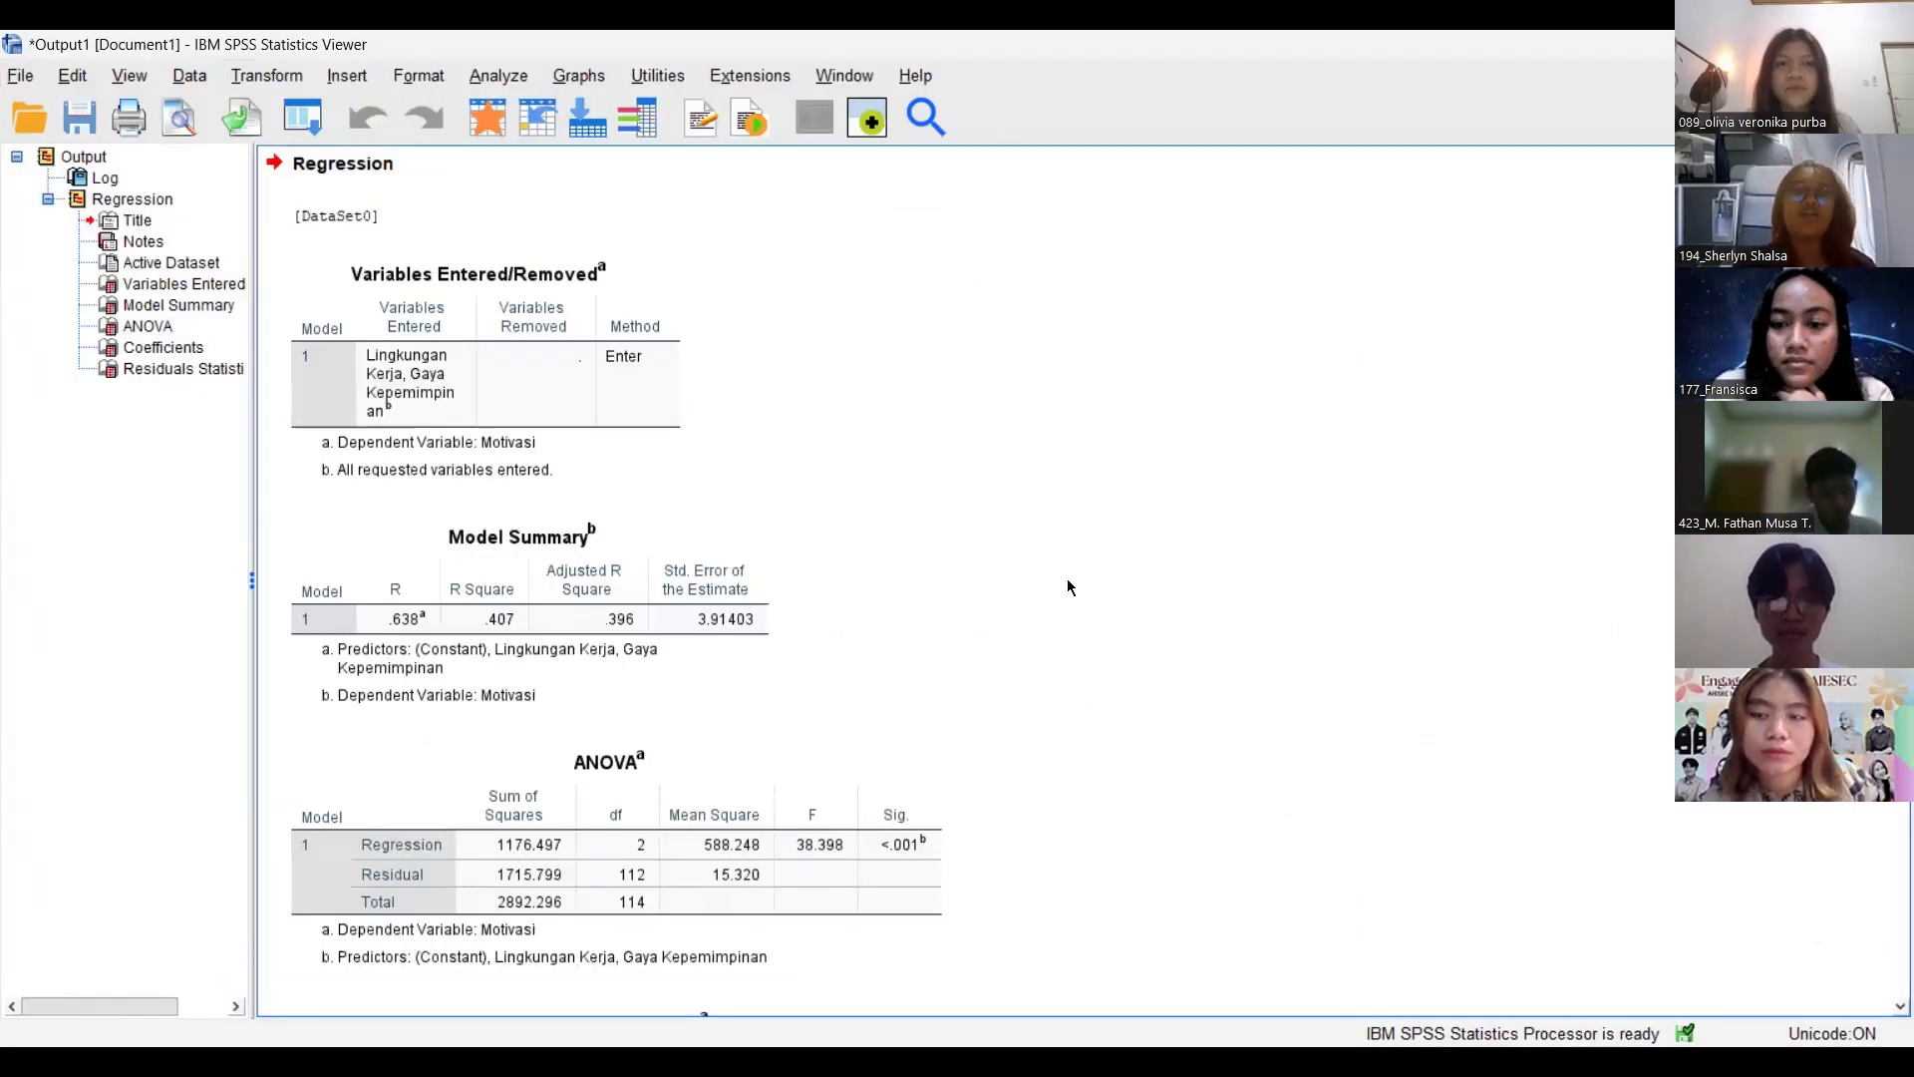
pyautogui.scroll(-5, 1067, 586)
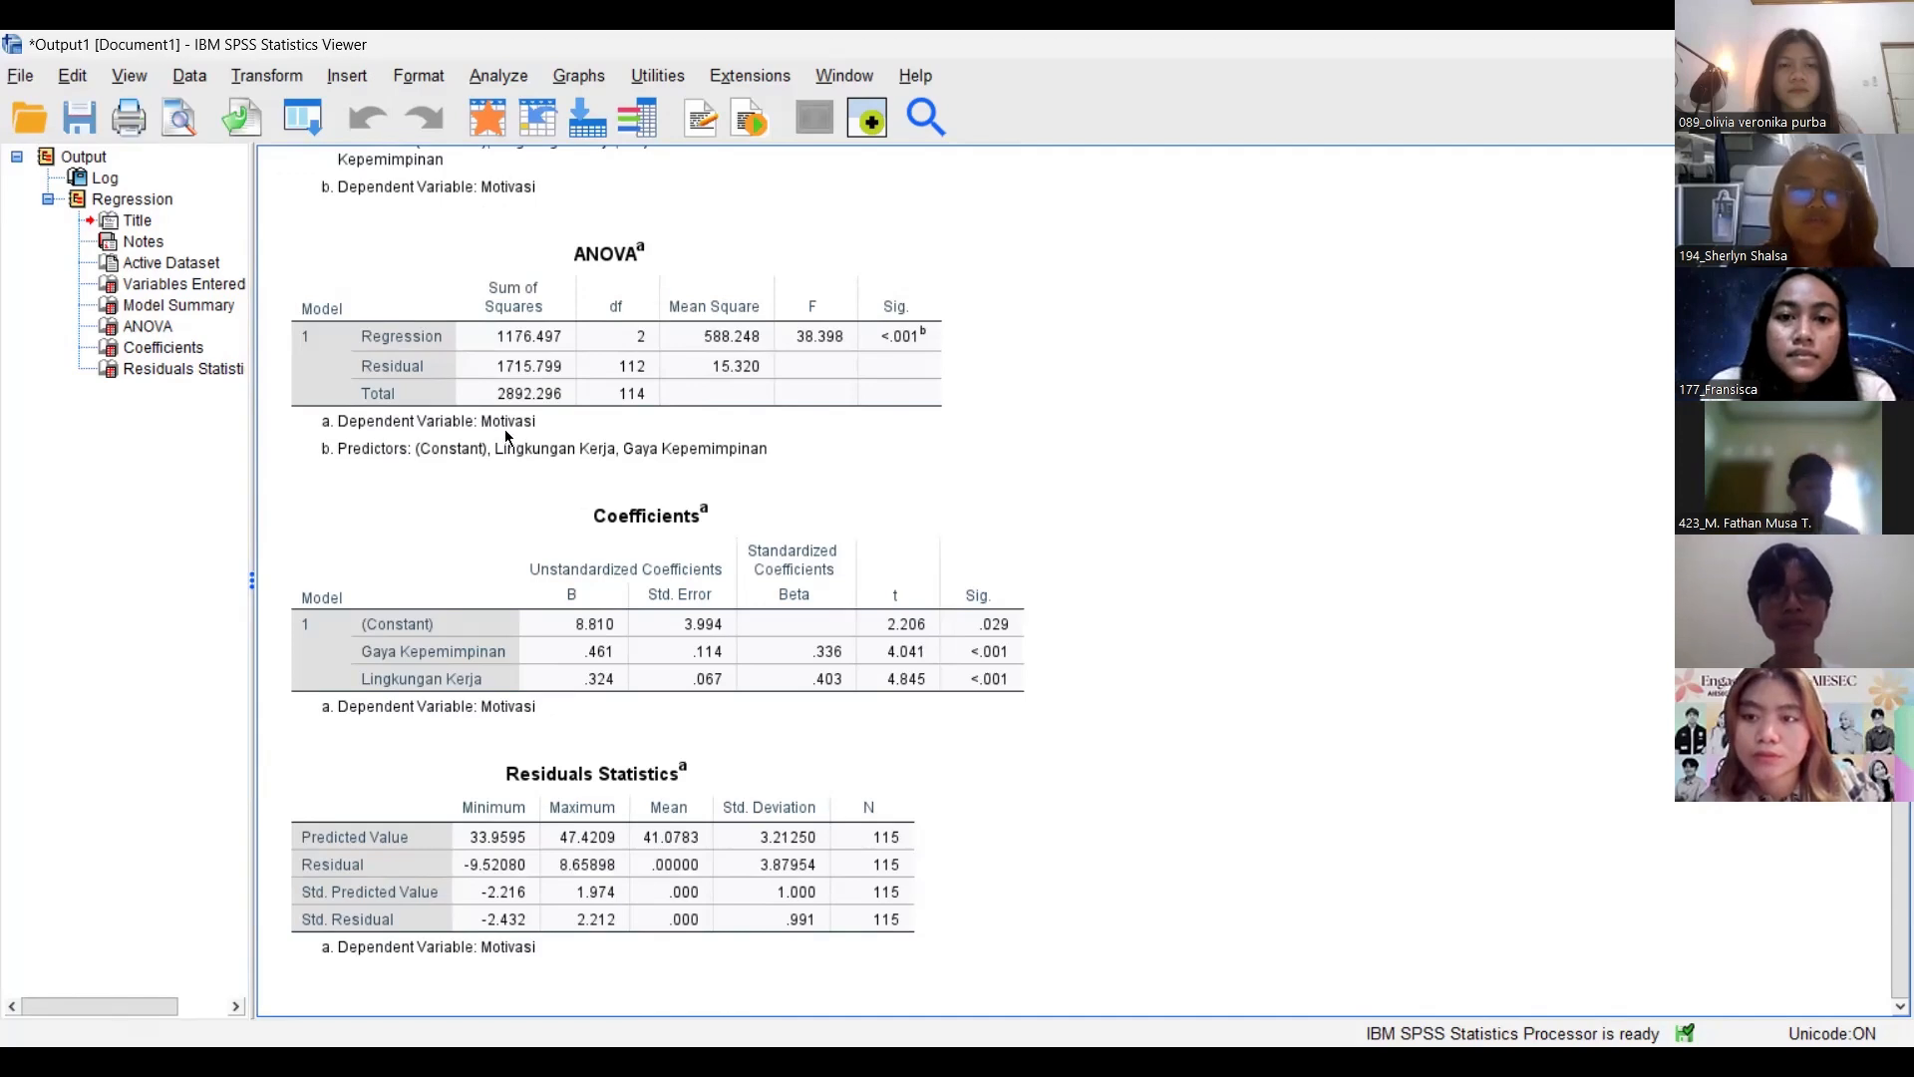
# Return to the case data and reopen the Linear Regression dialog.
pyautogui.hotkey('alt', 'Tab')
pyautogui.hotkey('alt', 'a')
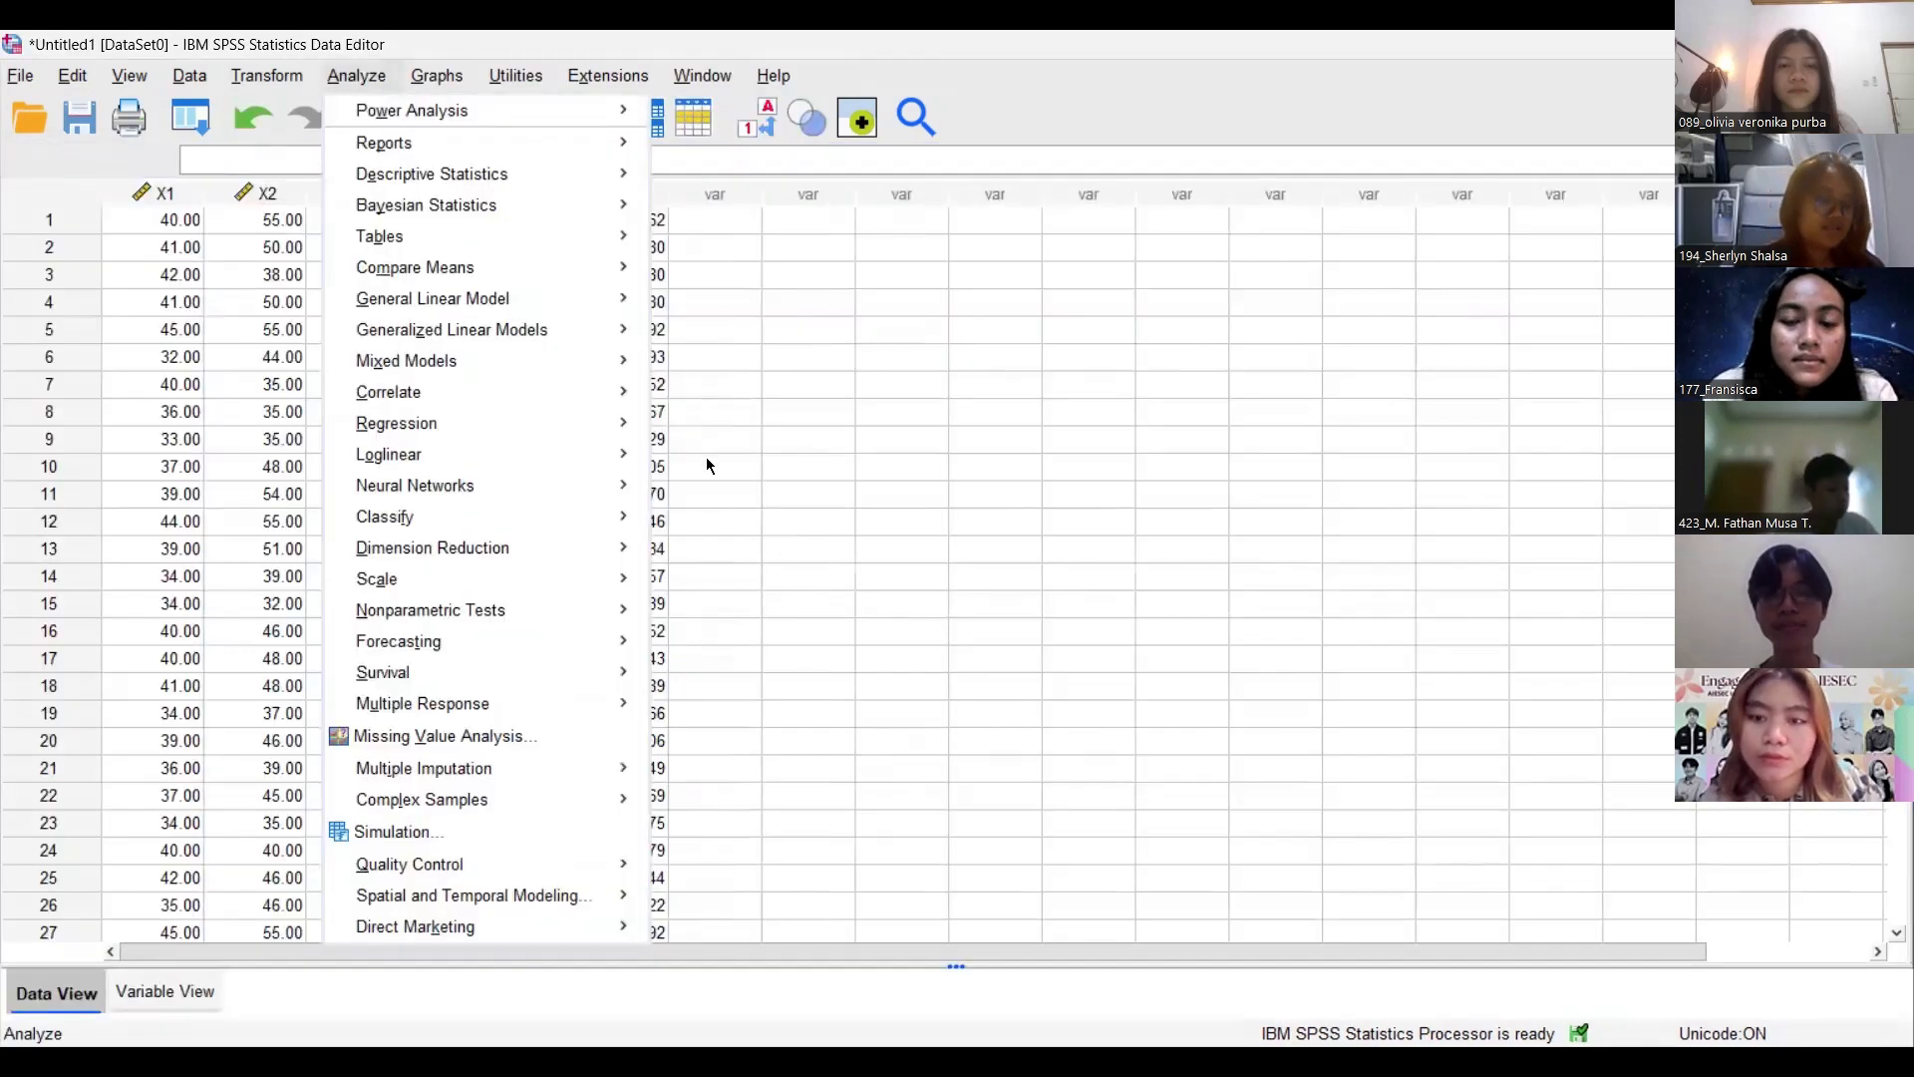
pyautogui.press('Down')
pyautogui.press('Down')
pyautogui.press('Down')
pyautogui.press('Down')
pyautogui.press('Down')
pyautogui.press('Down')
pyautogui.press('Down')
pyautogui.press('Down')
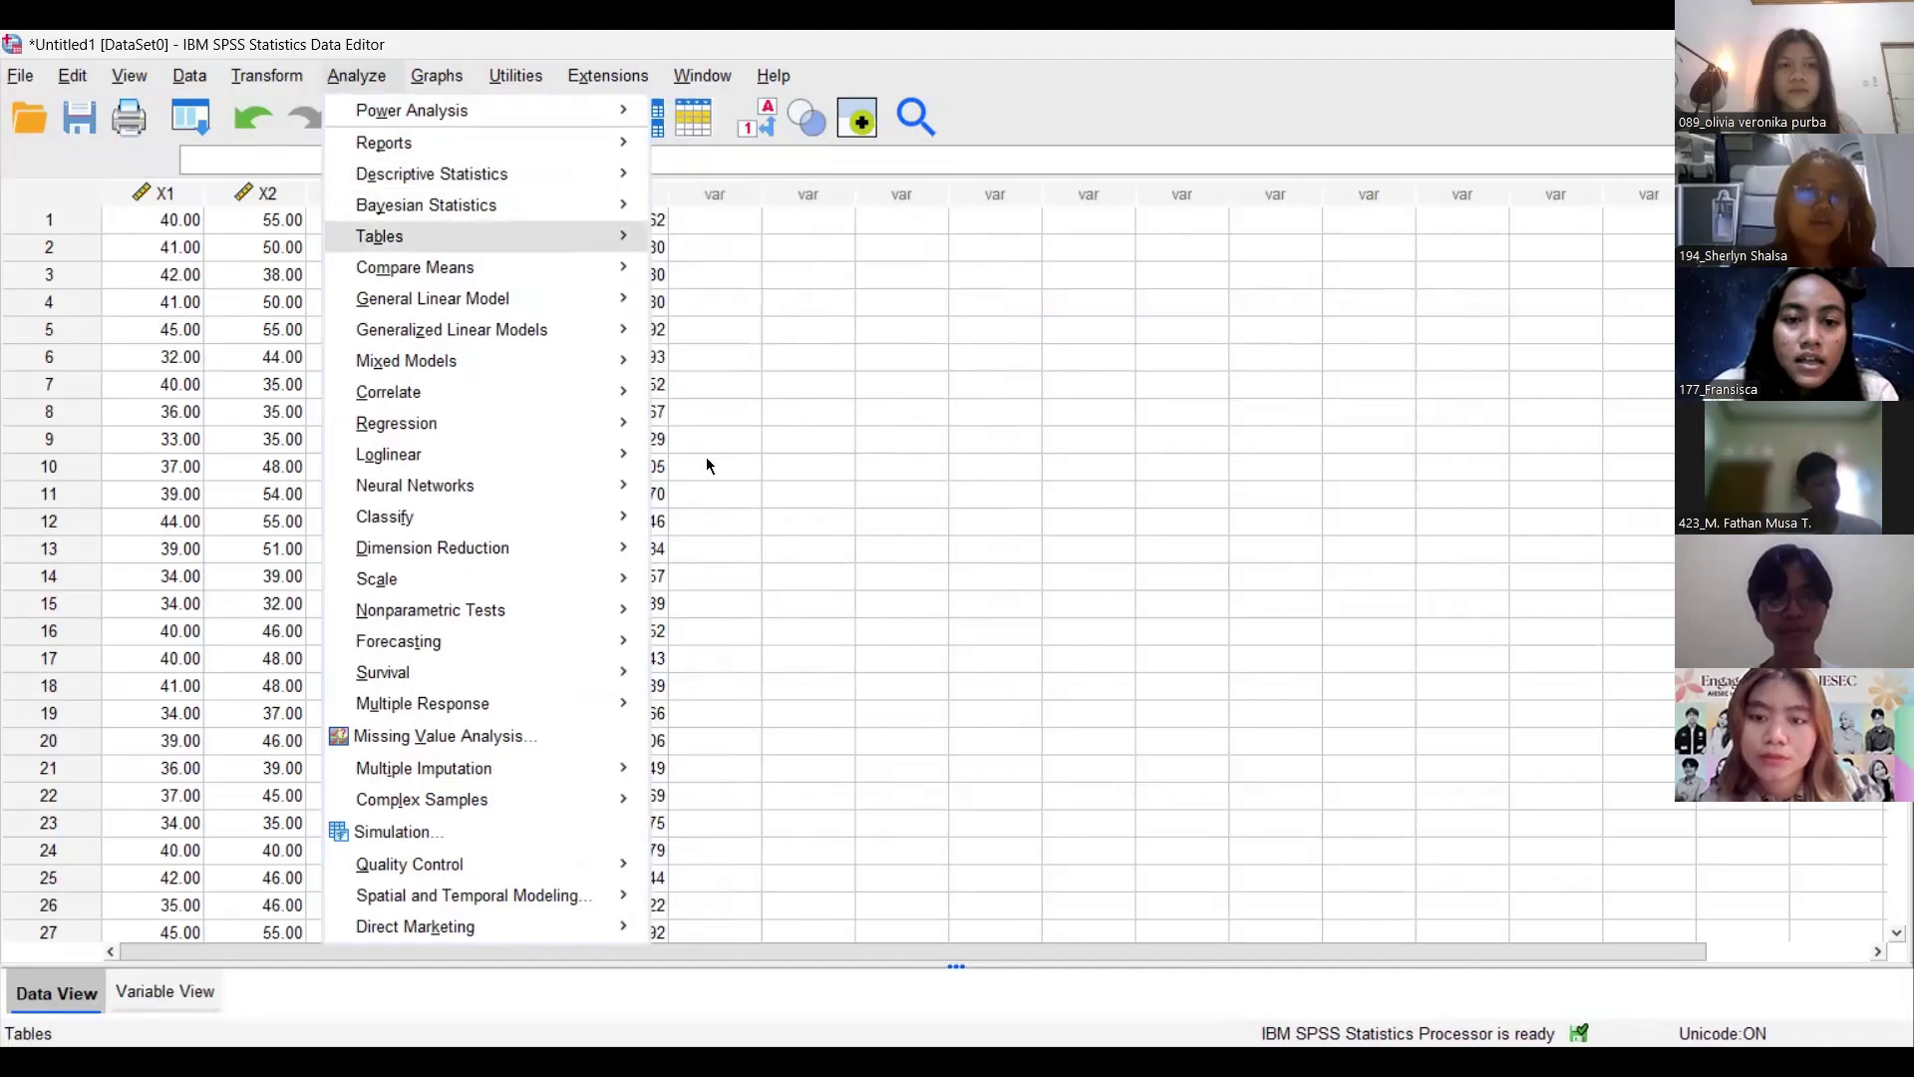
pyautogui.press('Down')
pyautogui.press('Down')
pyautogui.press('Down')
pyautogui.press('Down')
pyautogui.press('Down')
pyautogui.press('Down')
pyautogui.press('Right')
pyautogui.press('Left')
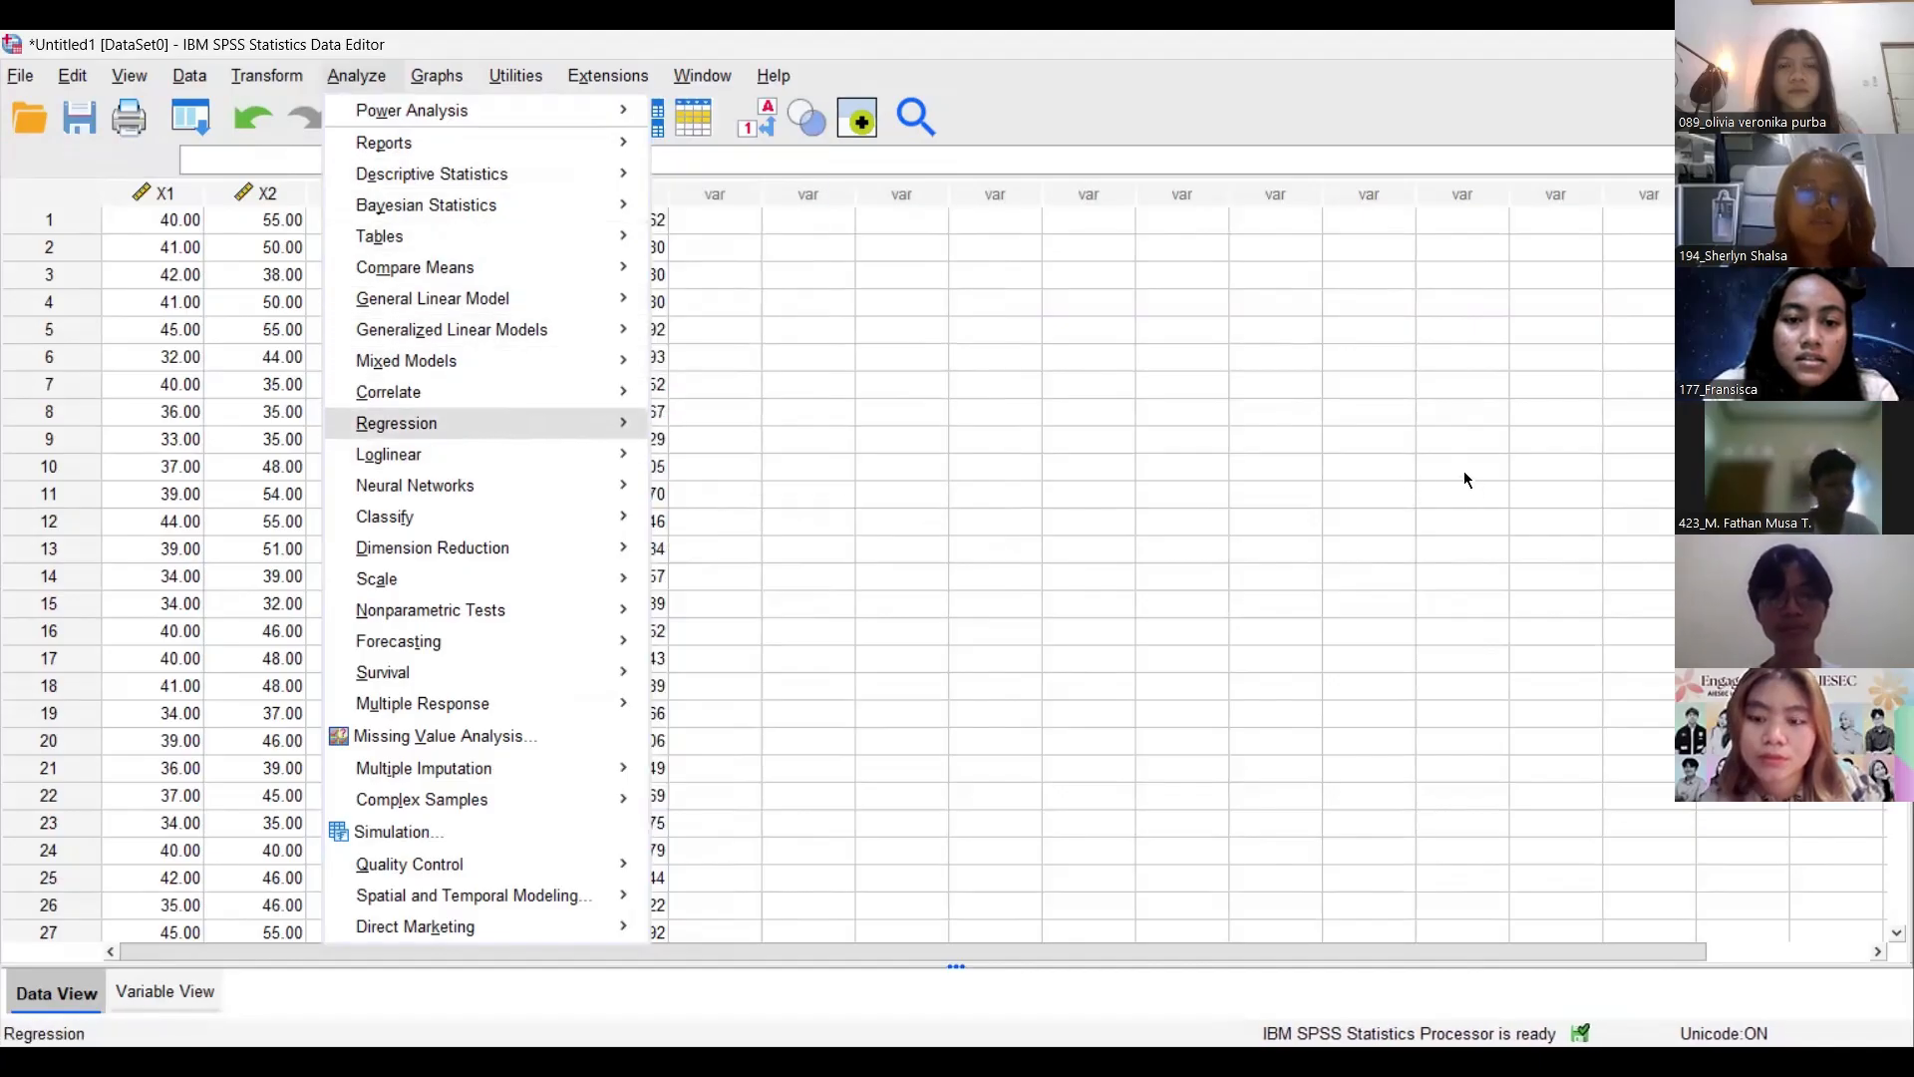
pyautogui.press('Right')
pyautogui.press('Down')
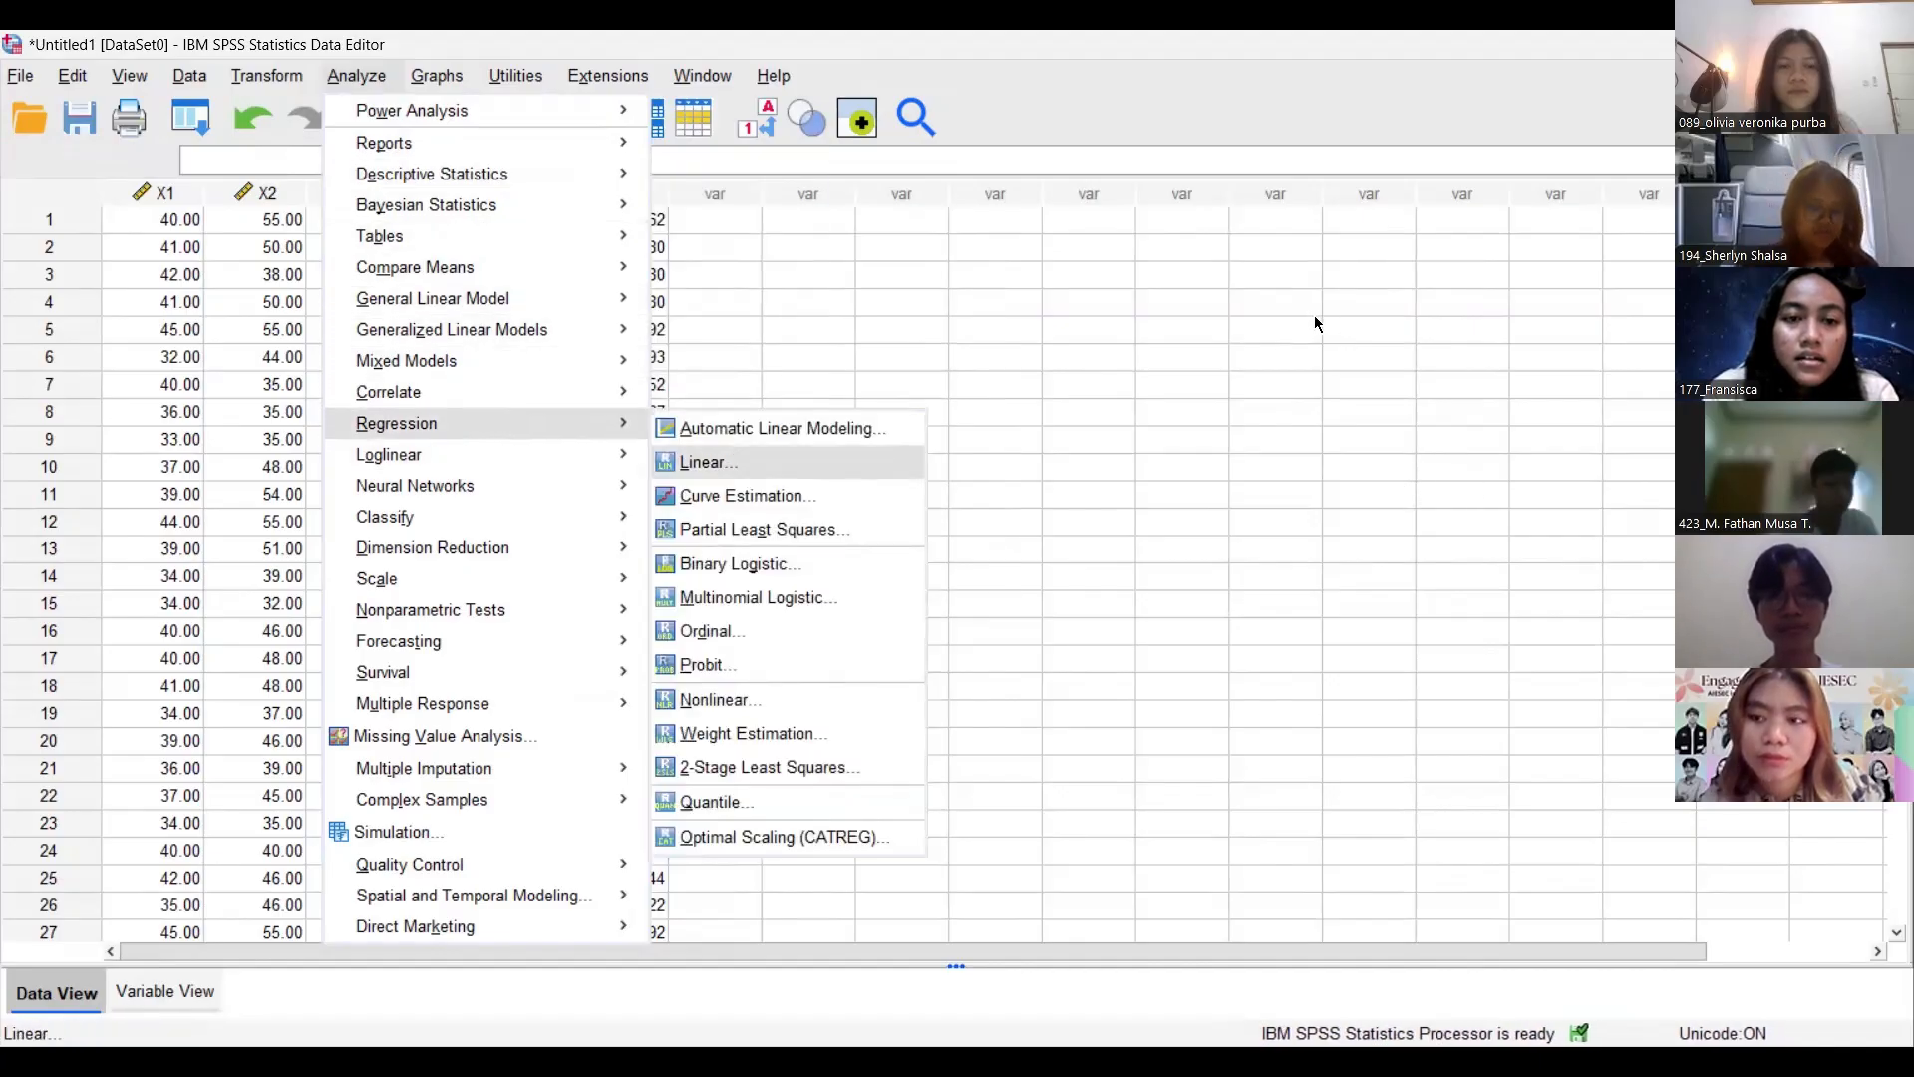
pyautogui.press('Return')
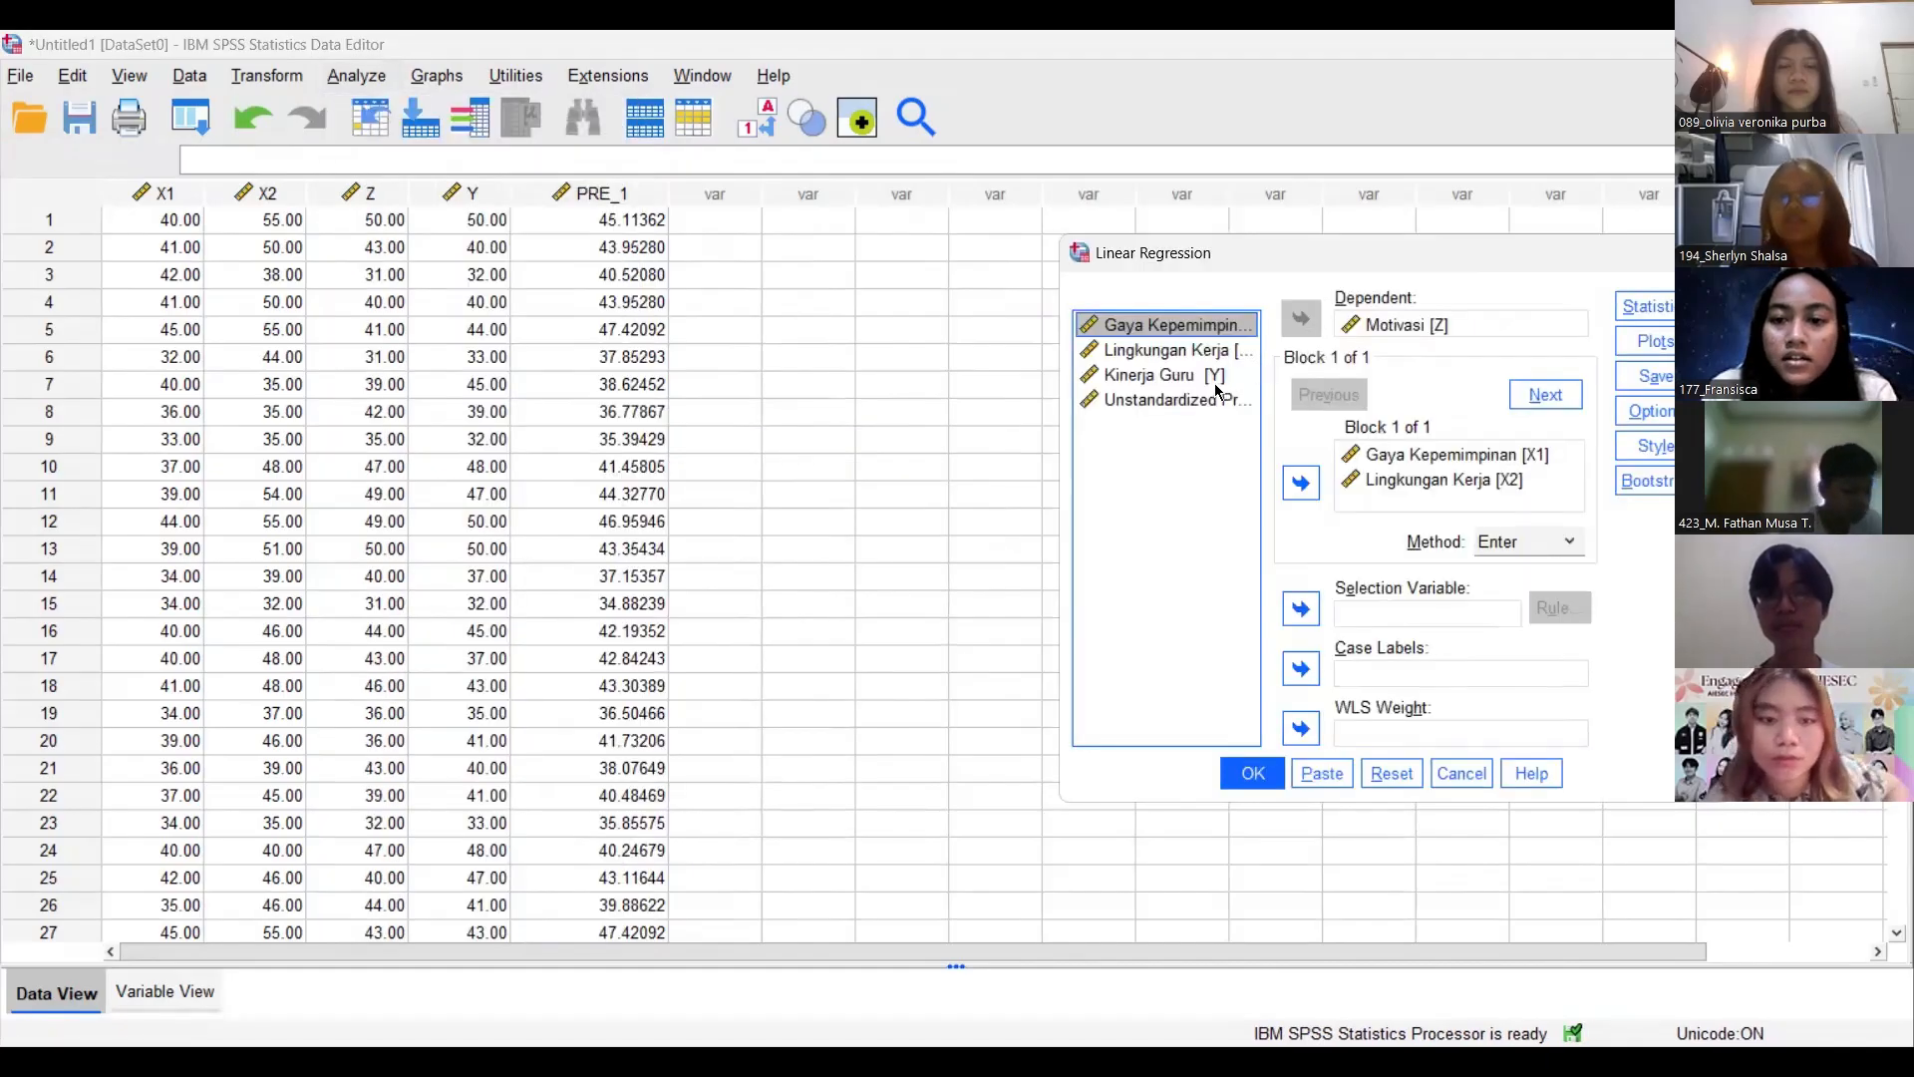
# Move Motivasi [Z] from dependent to the independent variables alongside X1 and X2, and set Kinerja Guru [Y] as the dependent variable.
pyautogui.click(1374, 326)
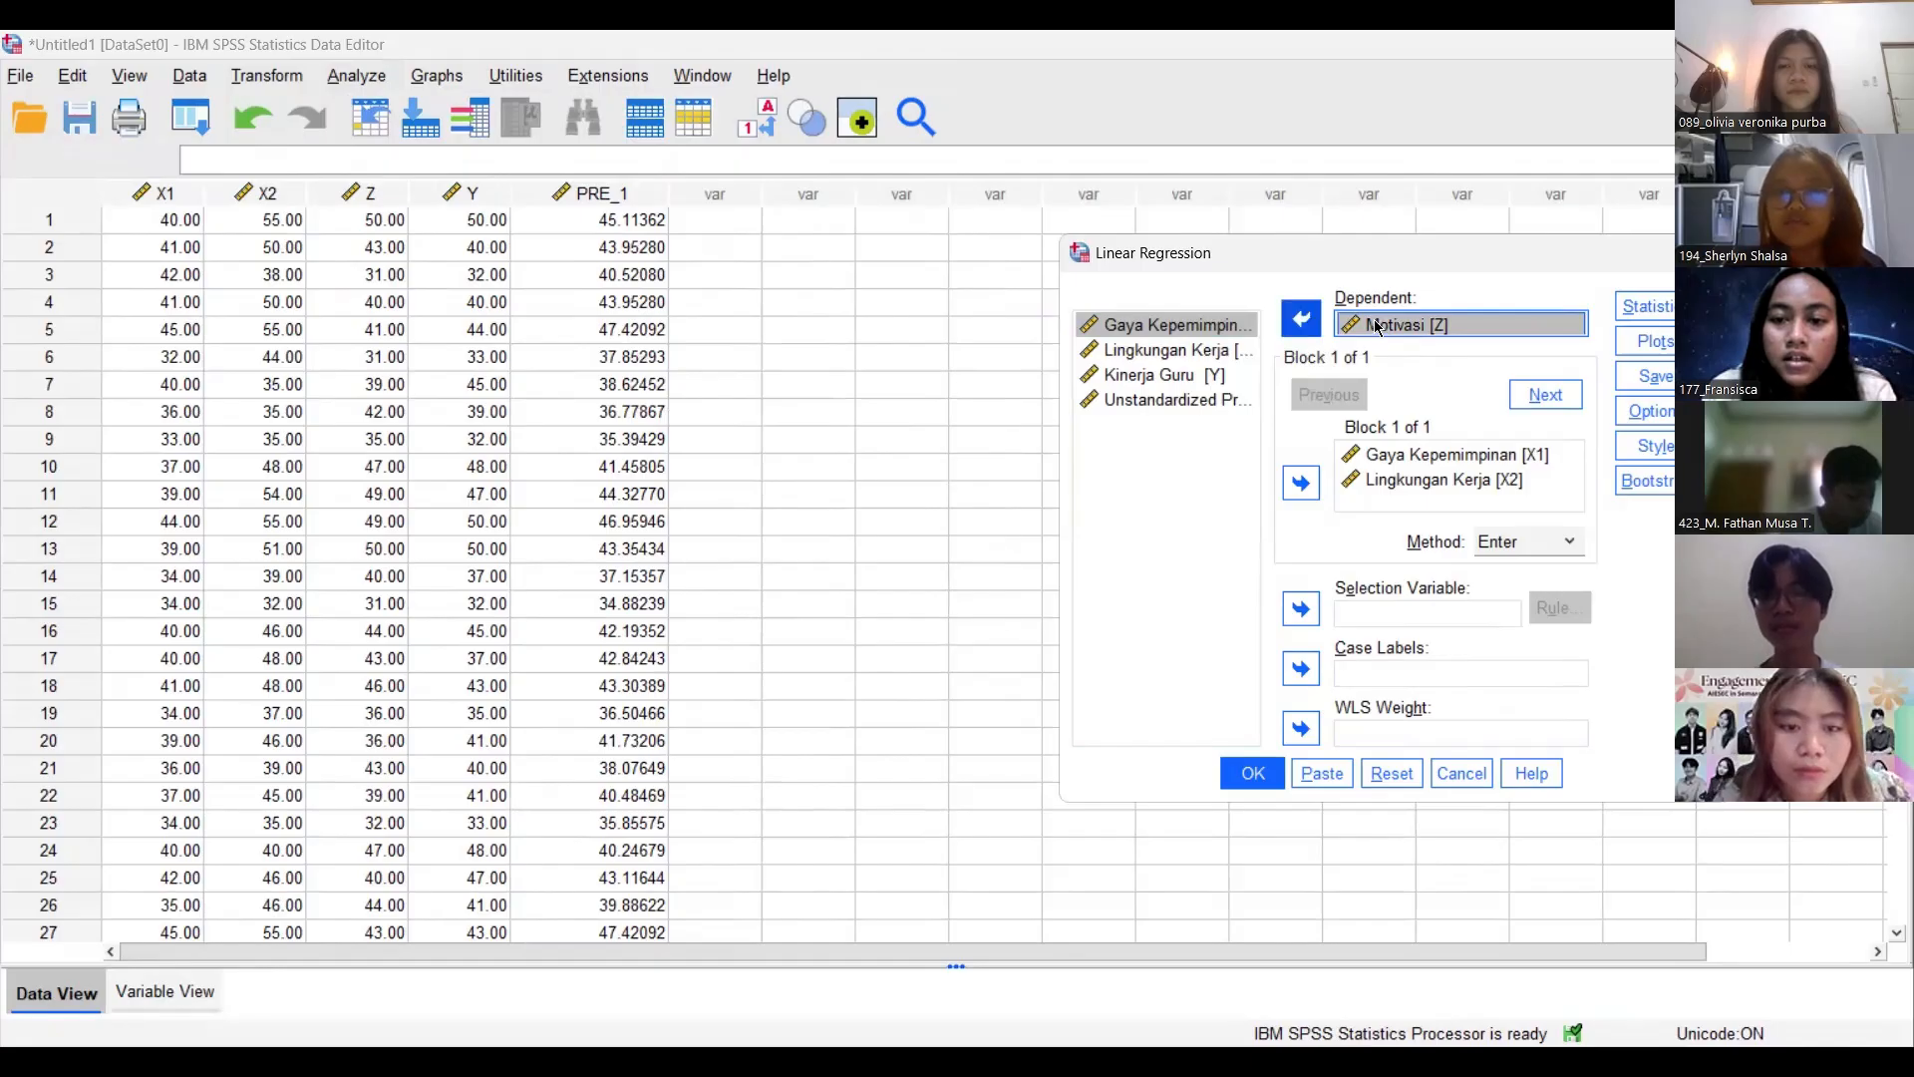
pyautogui.doubleClick(1375, 327)
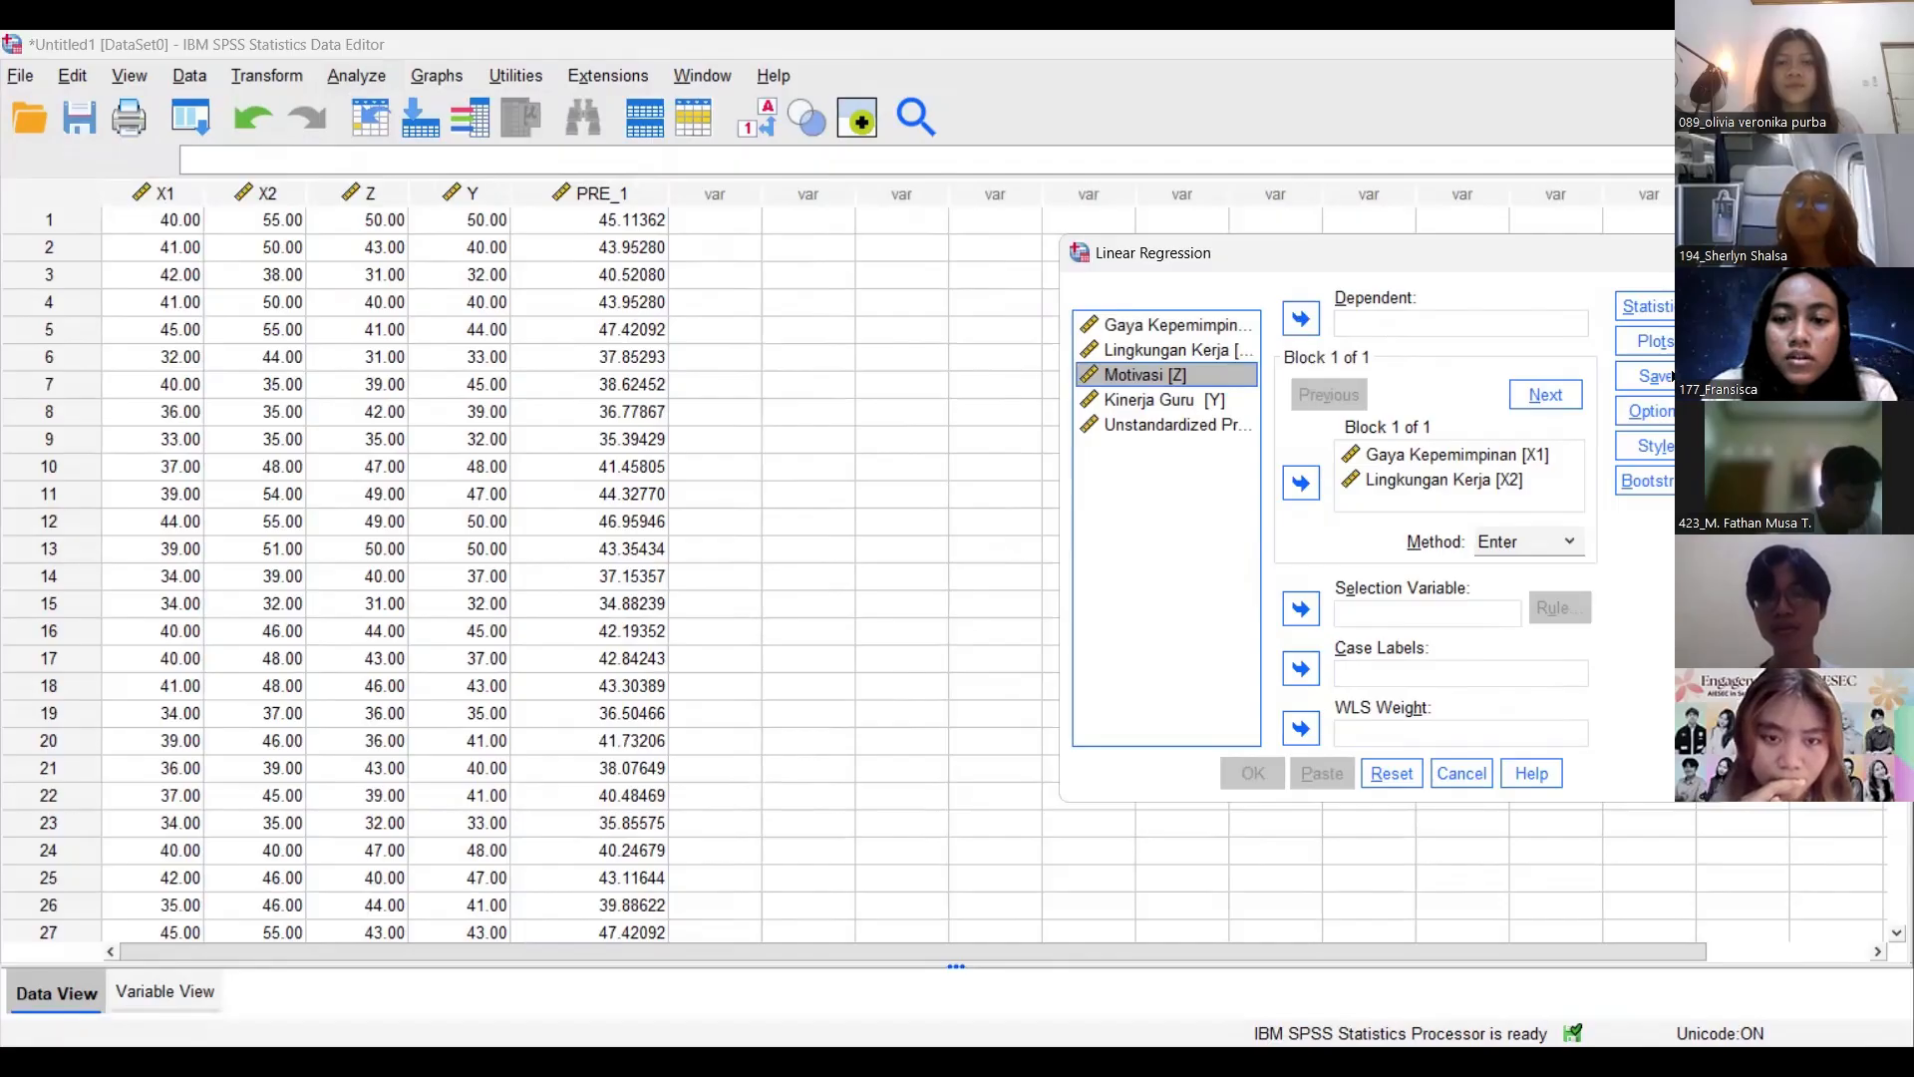
pyautogui.click(1301, 483)
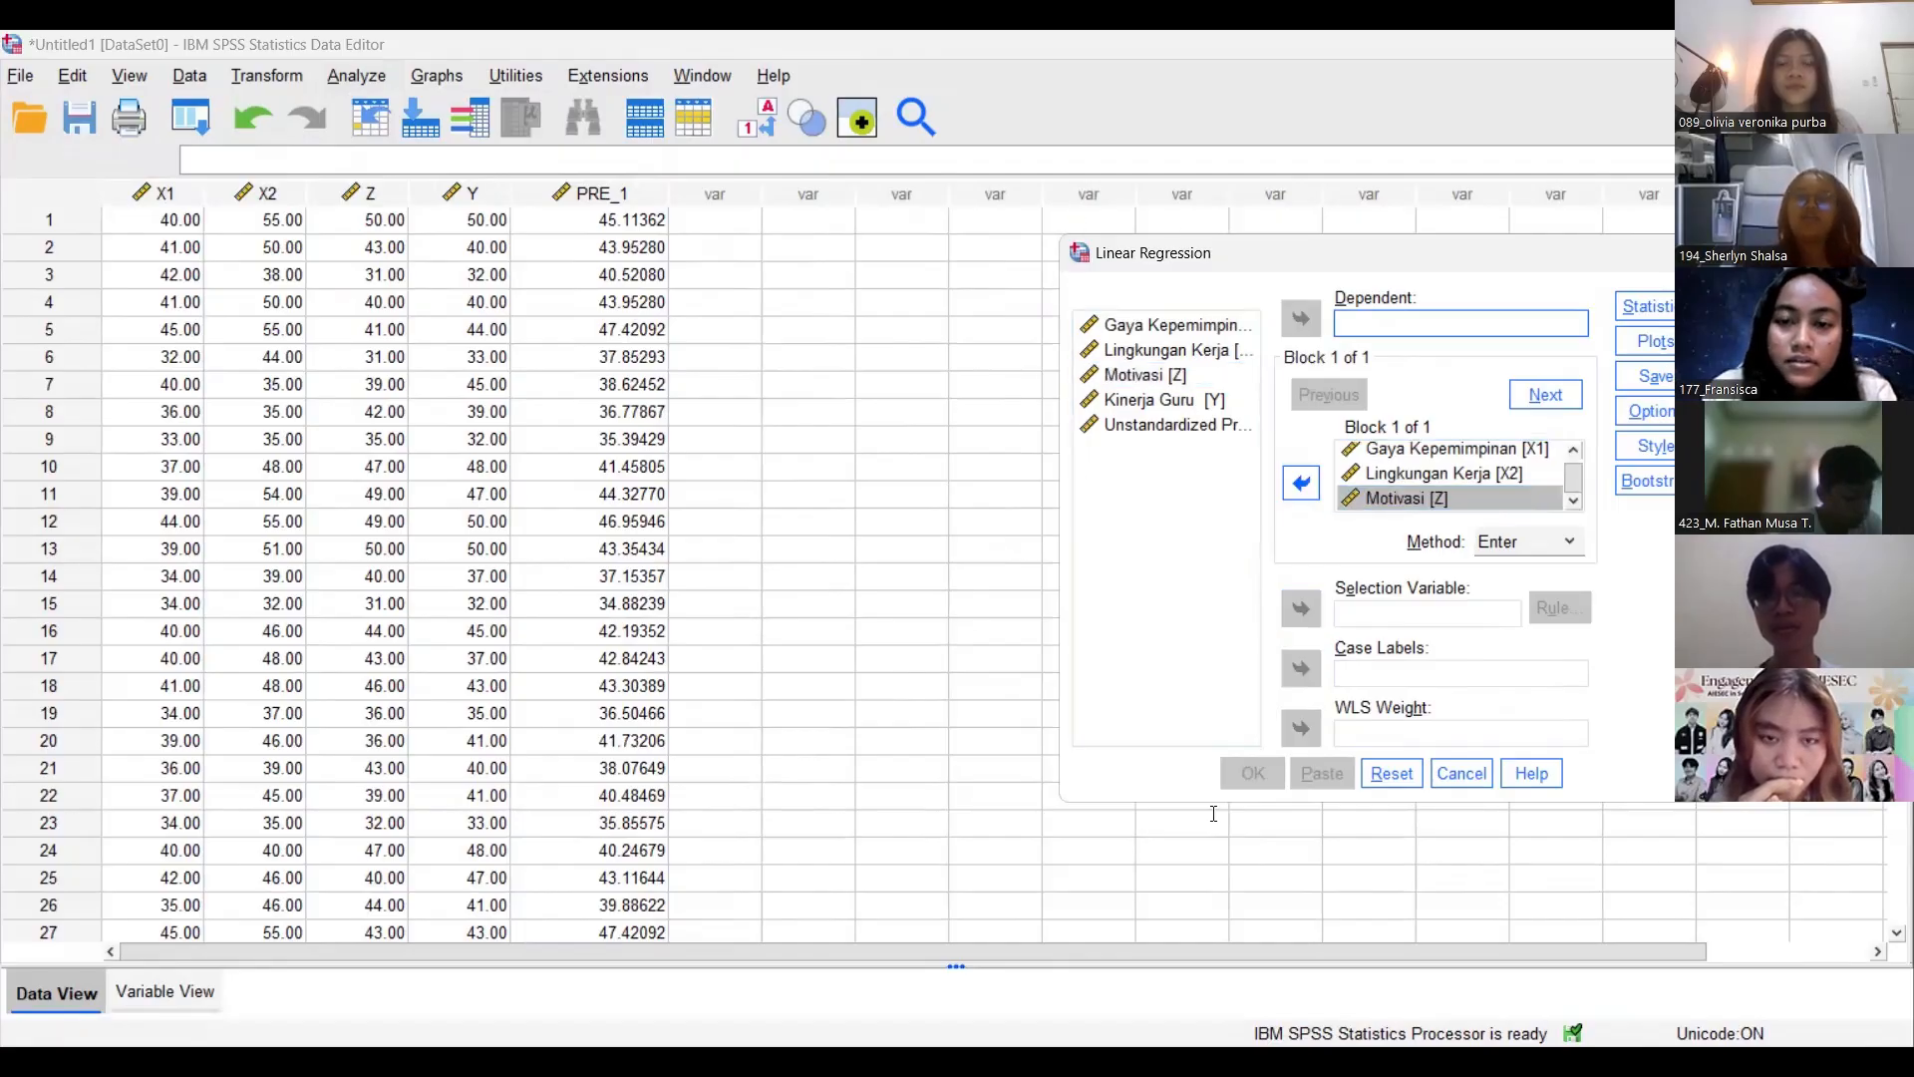
pyautogui.click(1164, 399)
pyautogui.click(1301, 318)
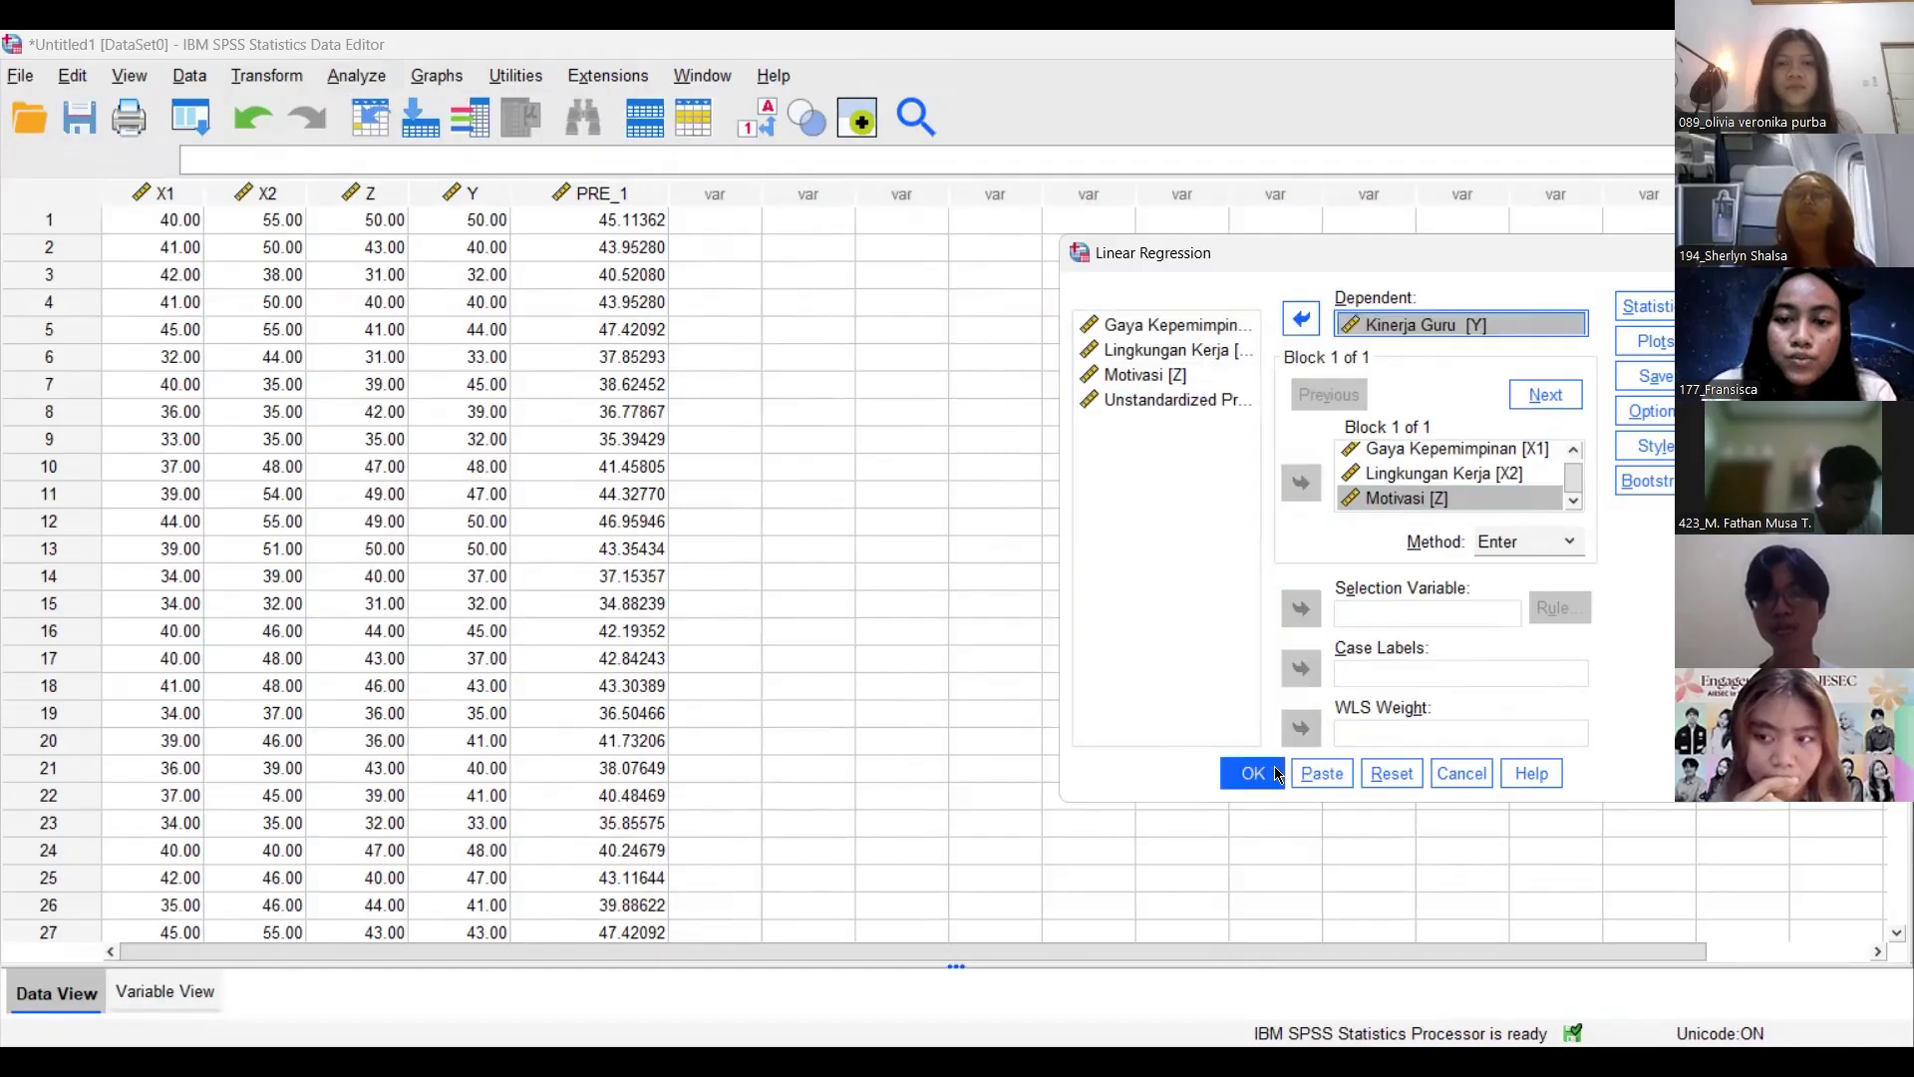
# Keep unstandardized predicted values selected for saving and run the regression on Kinerja Guru.
pyautogui.click(1255, 775)
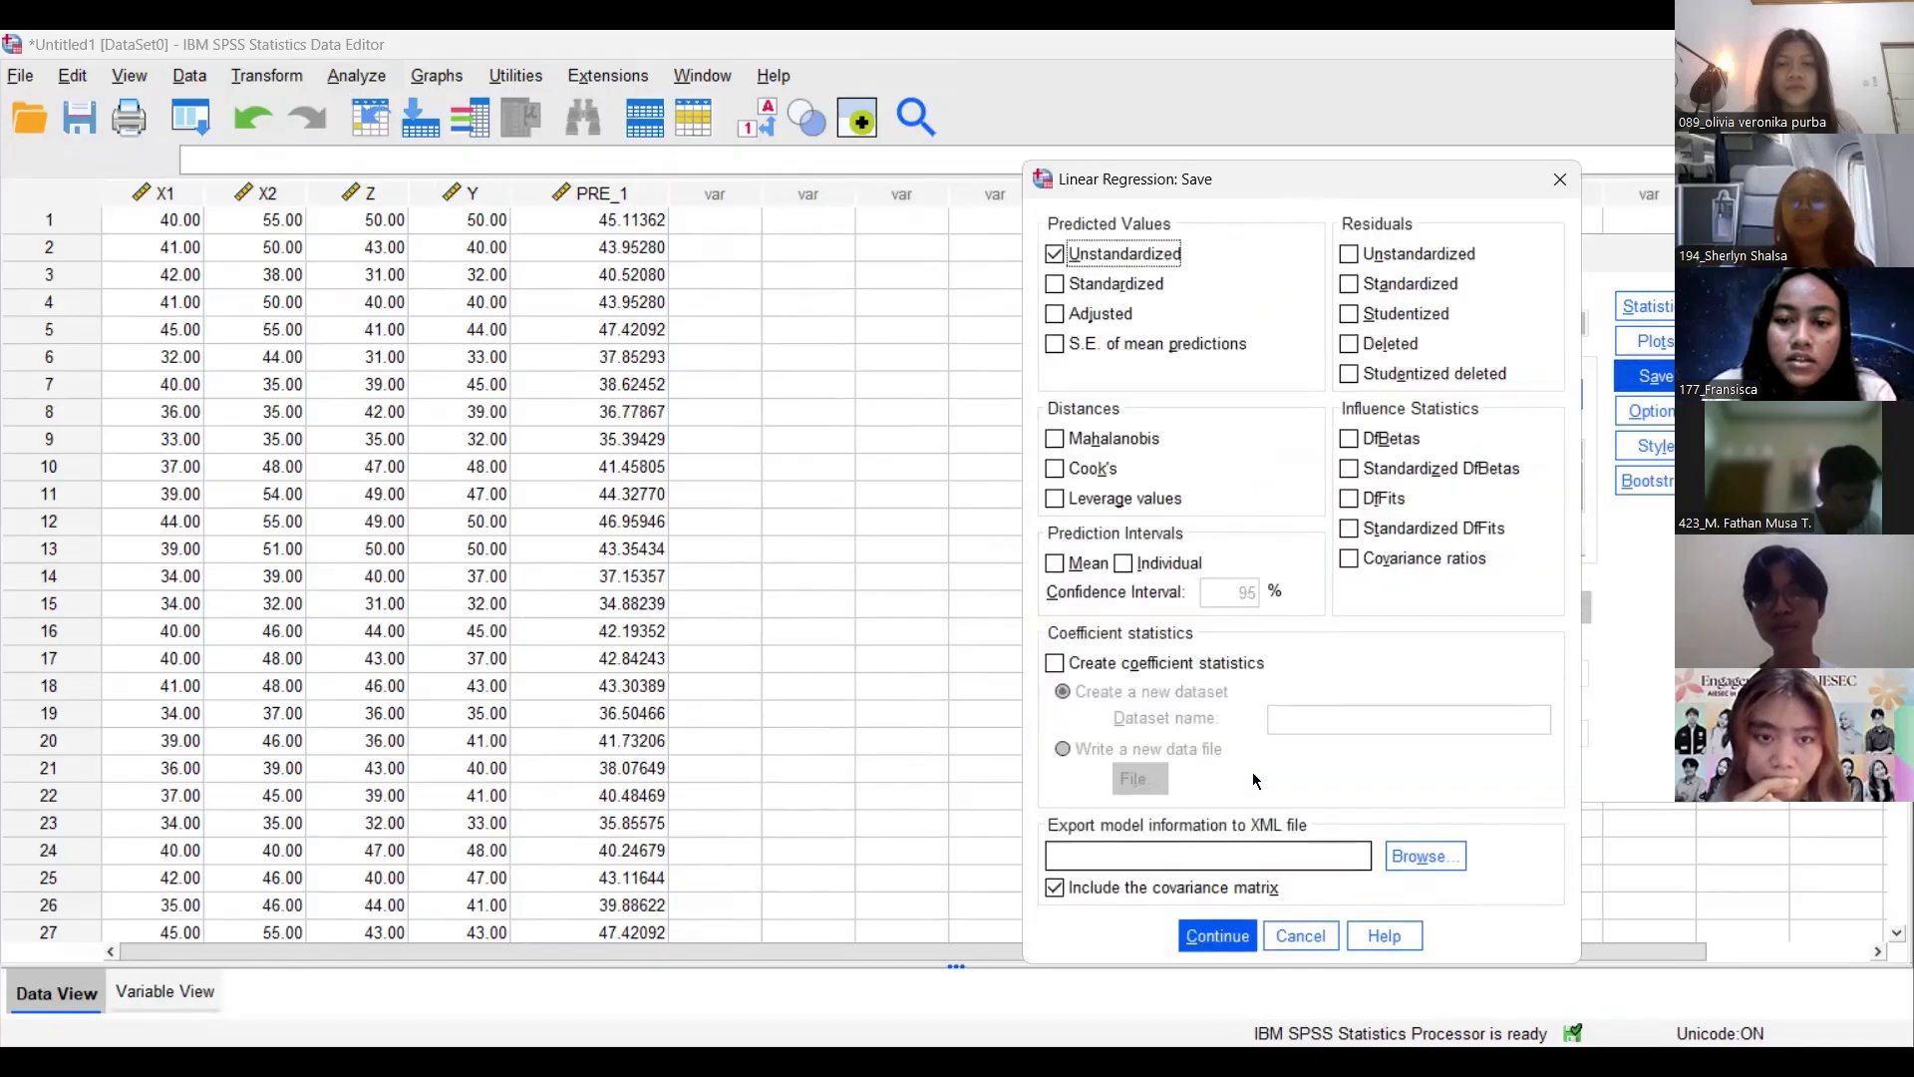
pyautogui.press('Return')
pyautogui.click(1254, 775)
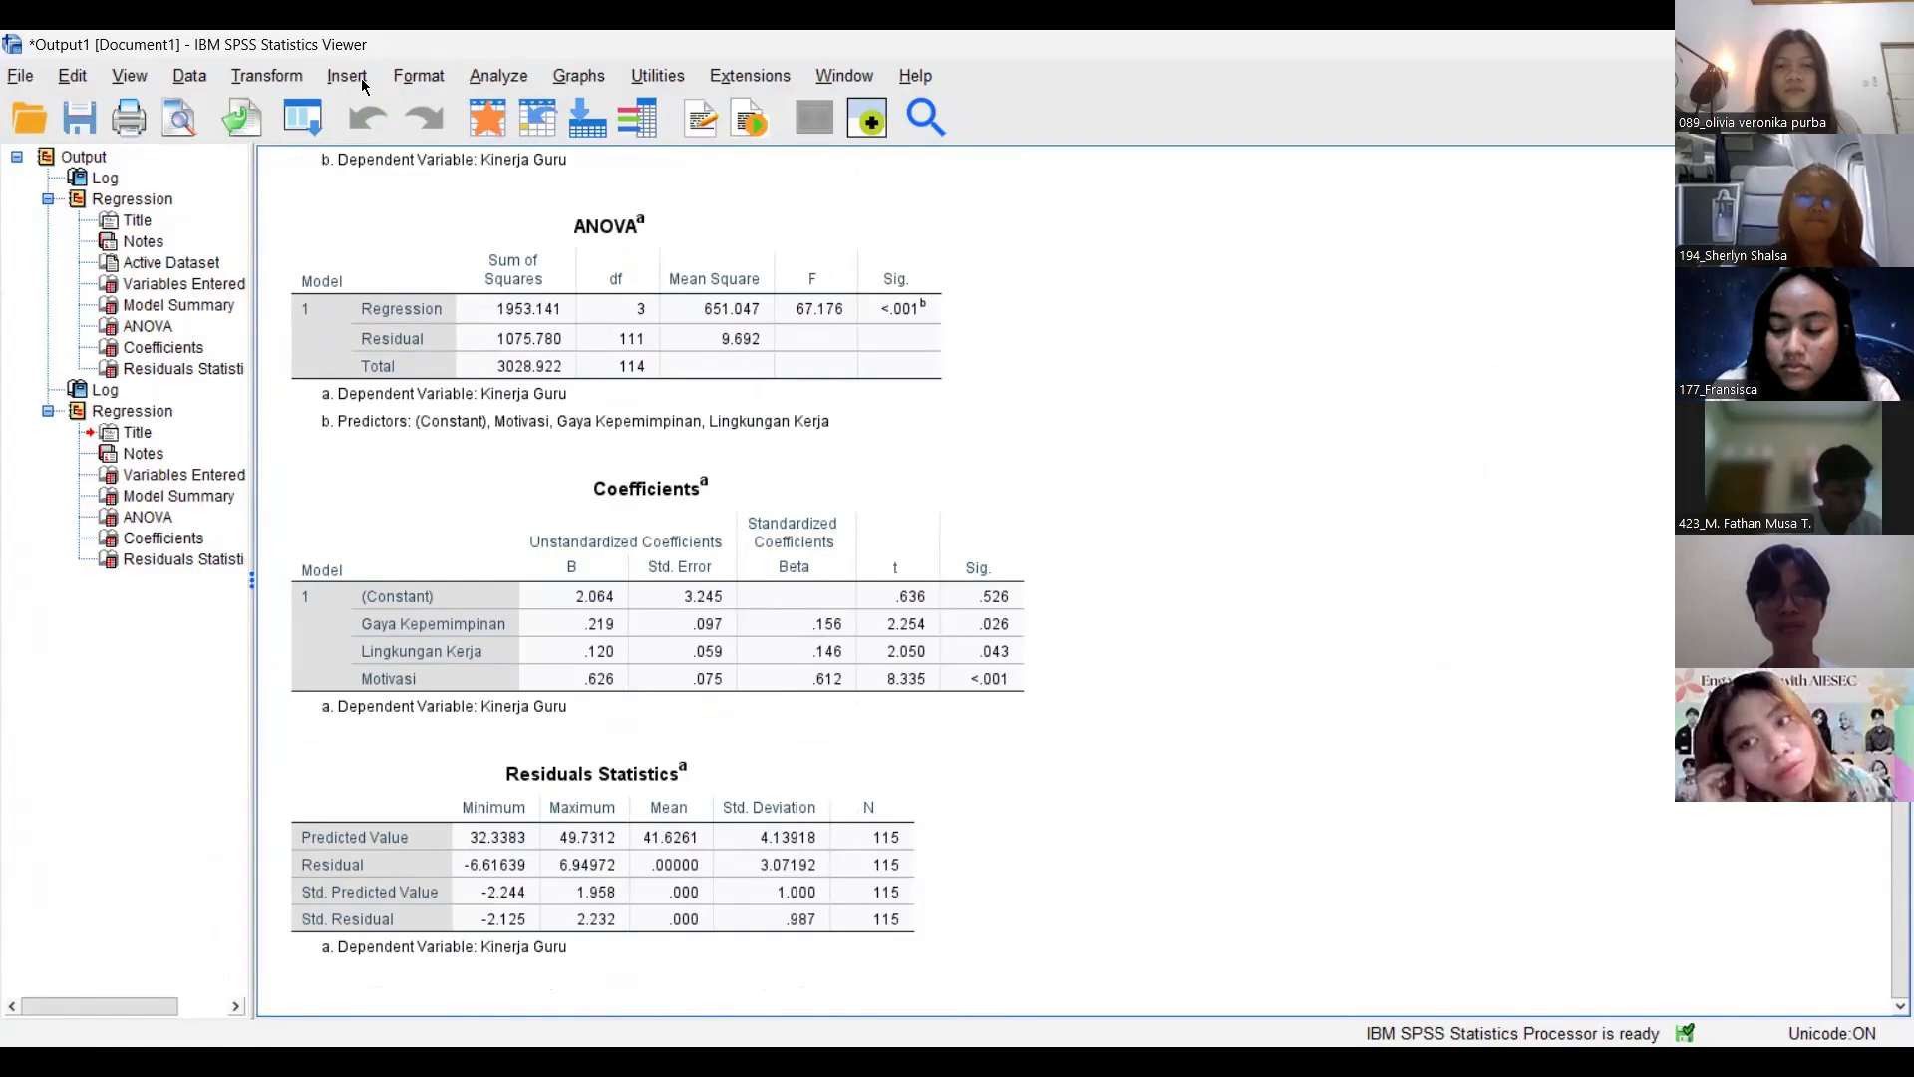
# Return to the case data and open the legacy nonparametric 1-Sample K-S test dialog.
pyautogui.hotkey('alt', 'Tab')
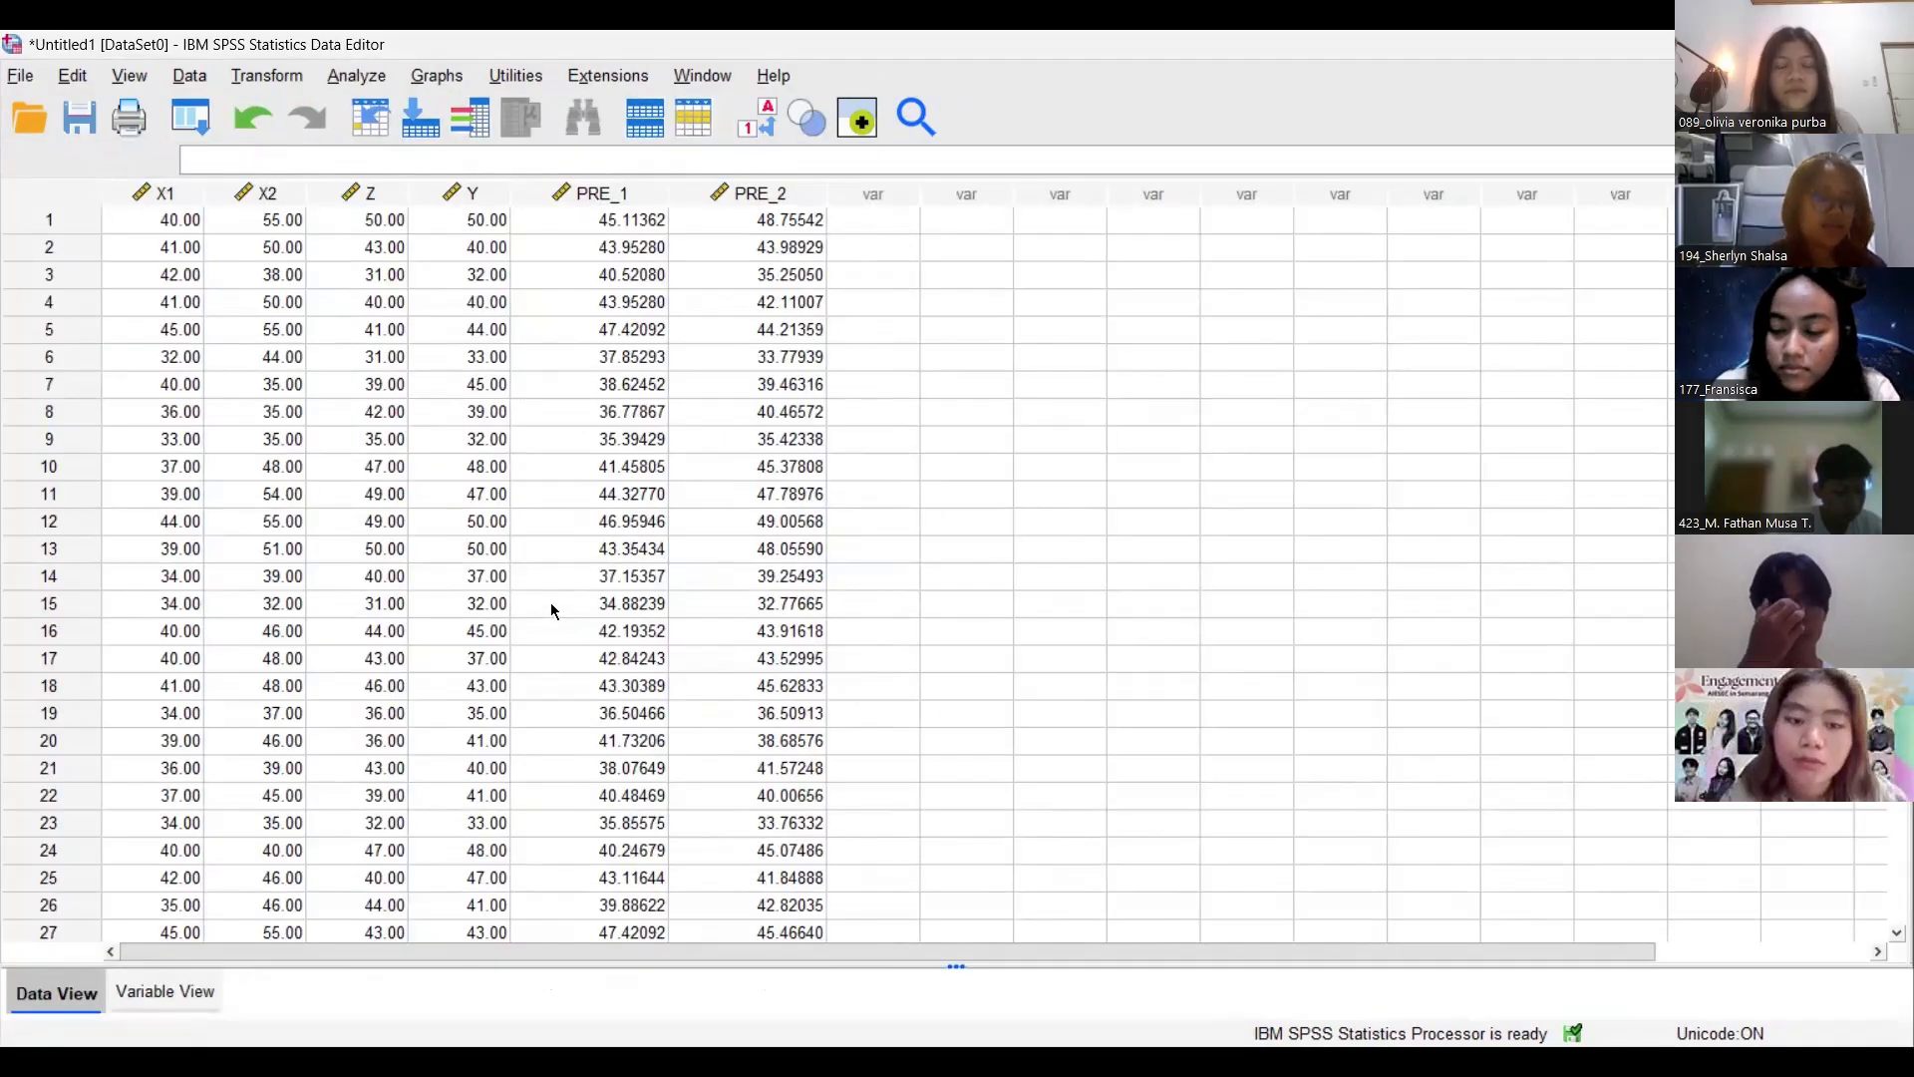
pyautogui.hotkey('alt', 'a')
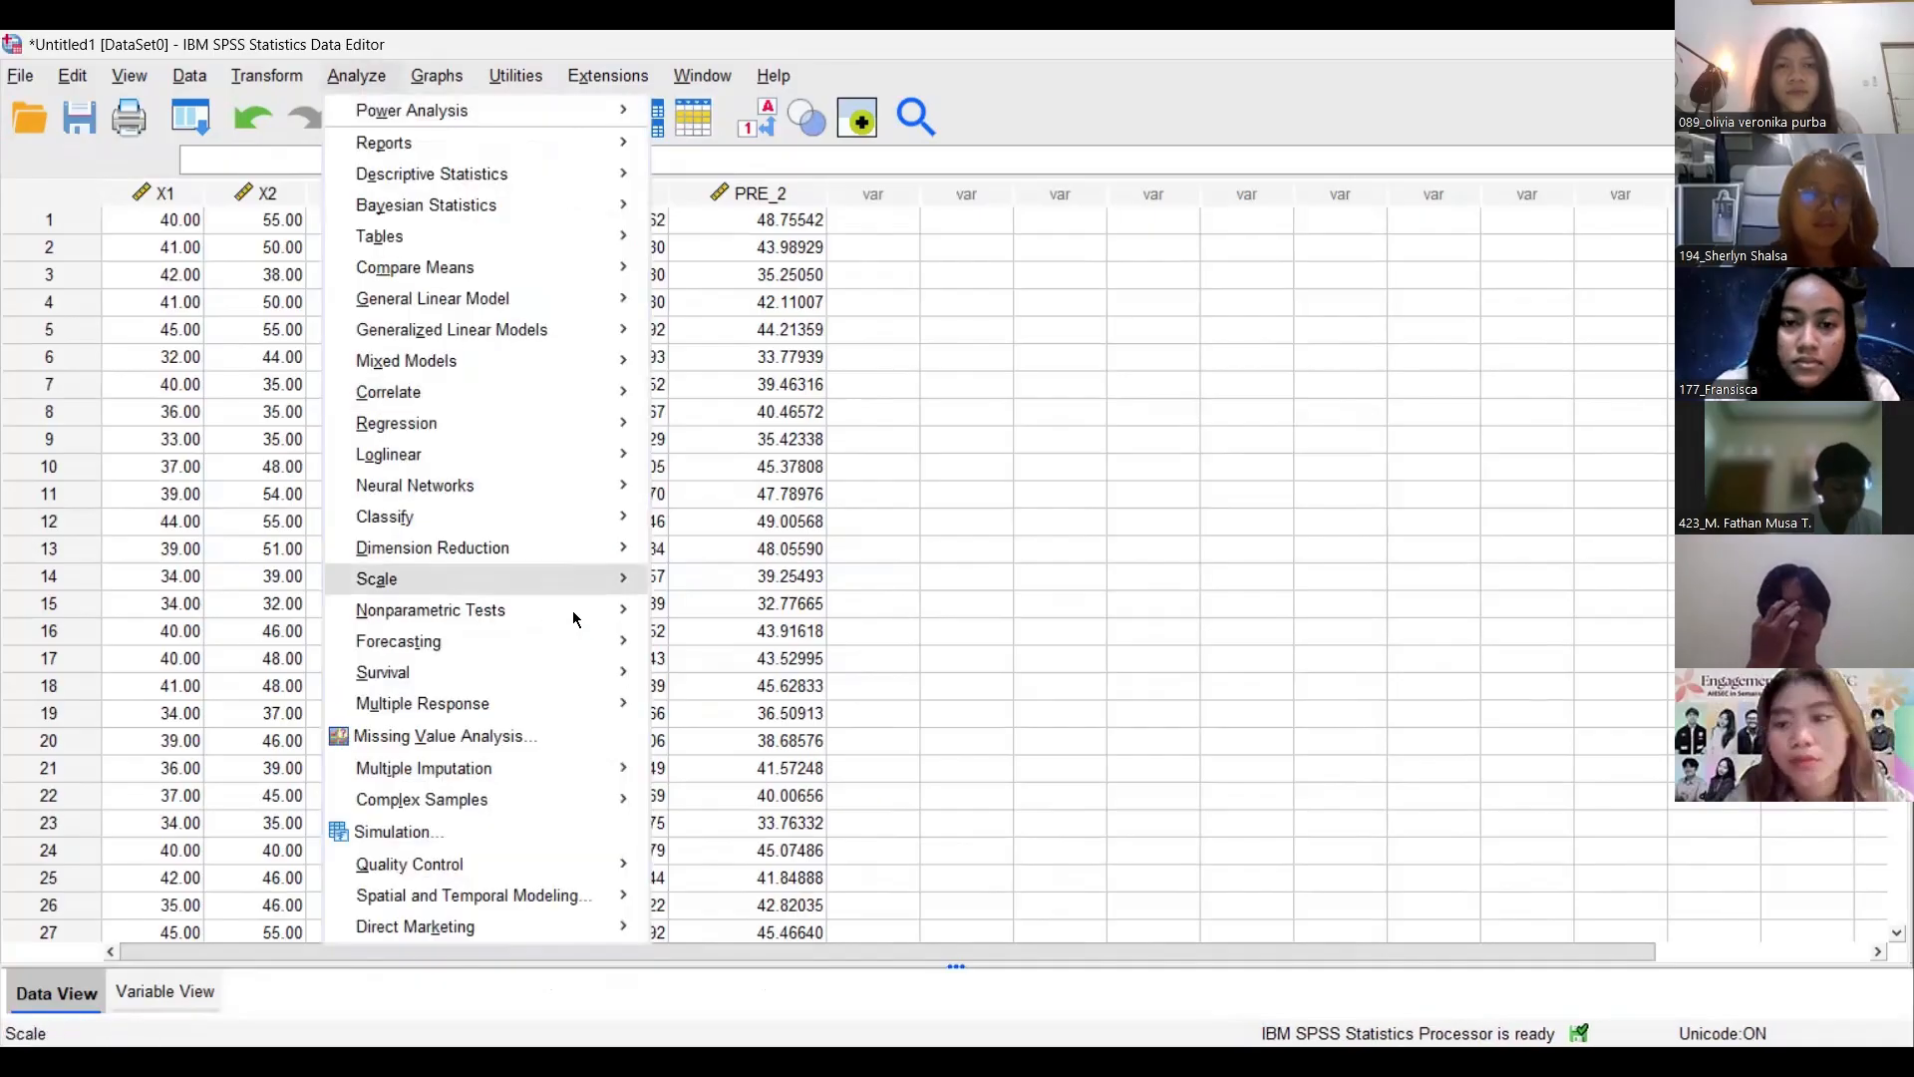
pyautogui.press('Up')
pyautogui.press('Up')
pyautogui.press('Up')
pyautogui.press('Up')
pyautogui.press('Up')
pyautogui.press('Up')
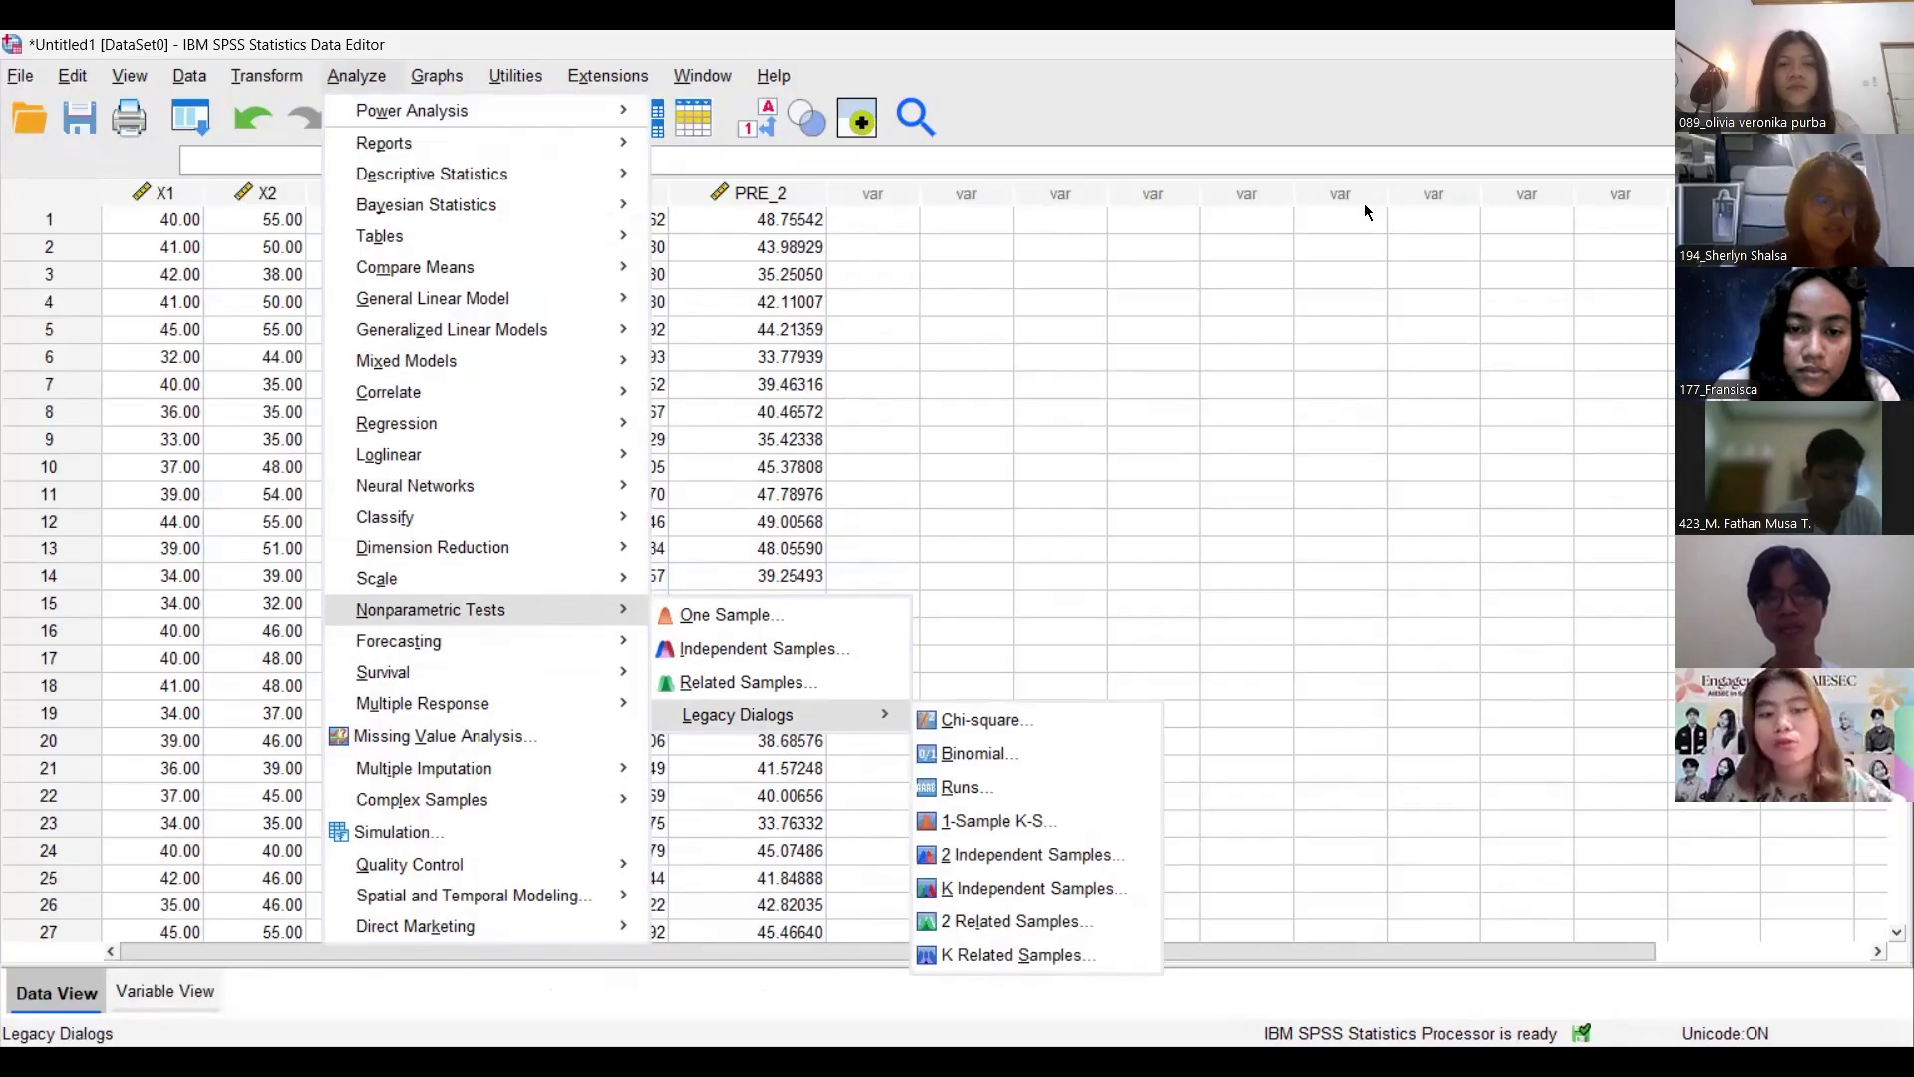
pyautogui.press('Right')
pyautogui.press('Down')
pyautogui.press('Down')
pyautogui.press('Down')
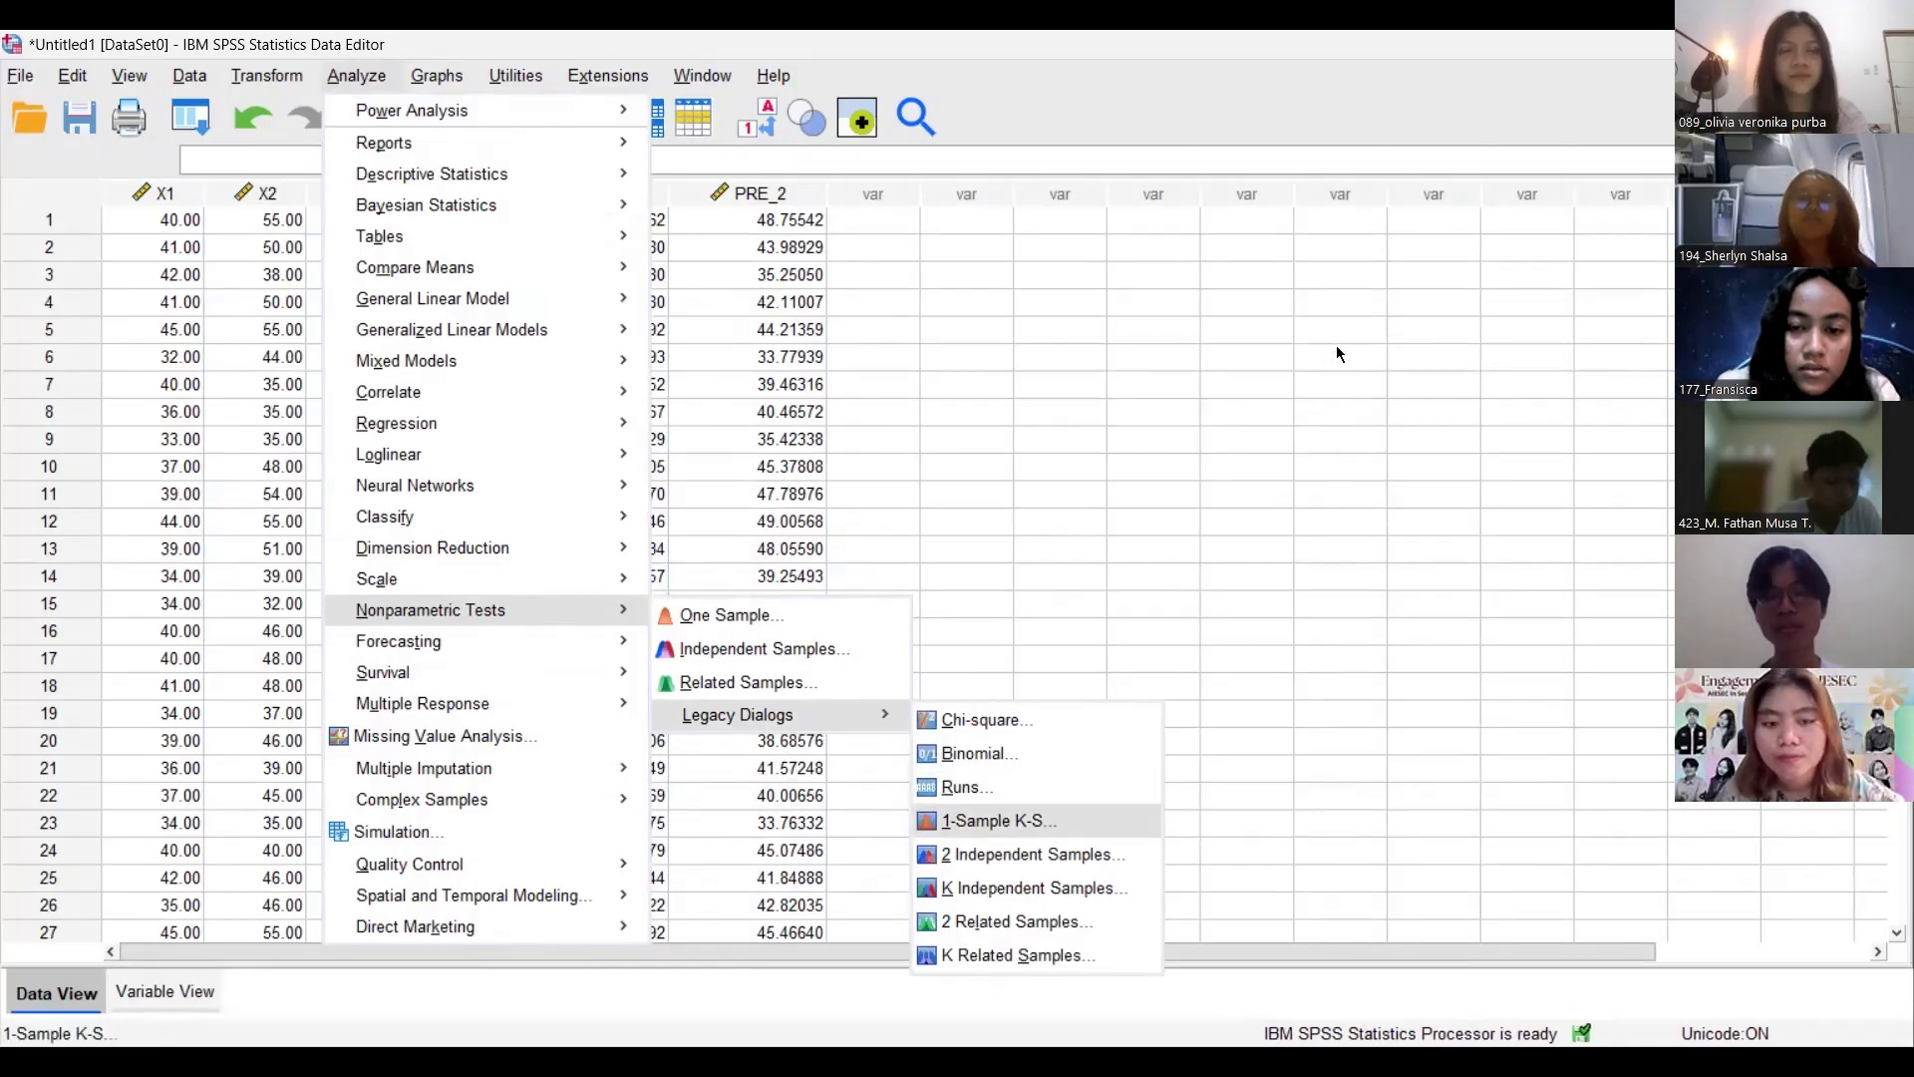
pyautogui.press('Return')
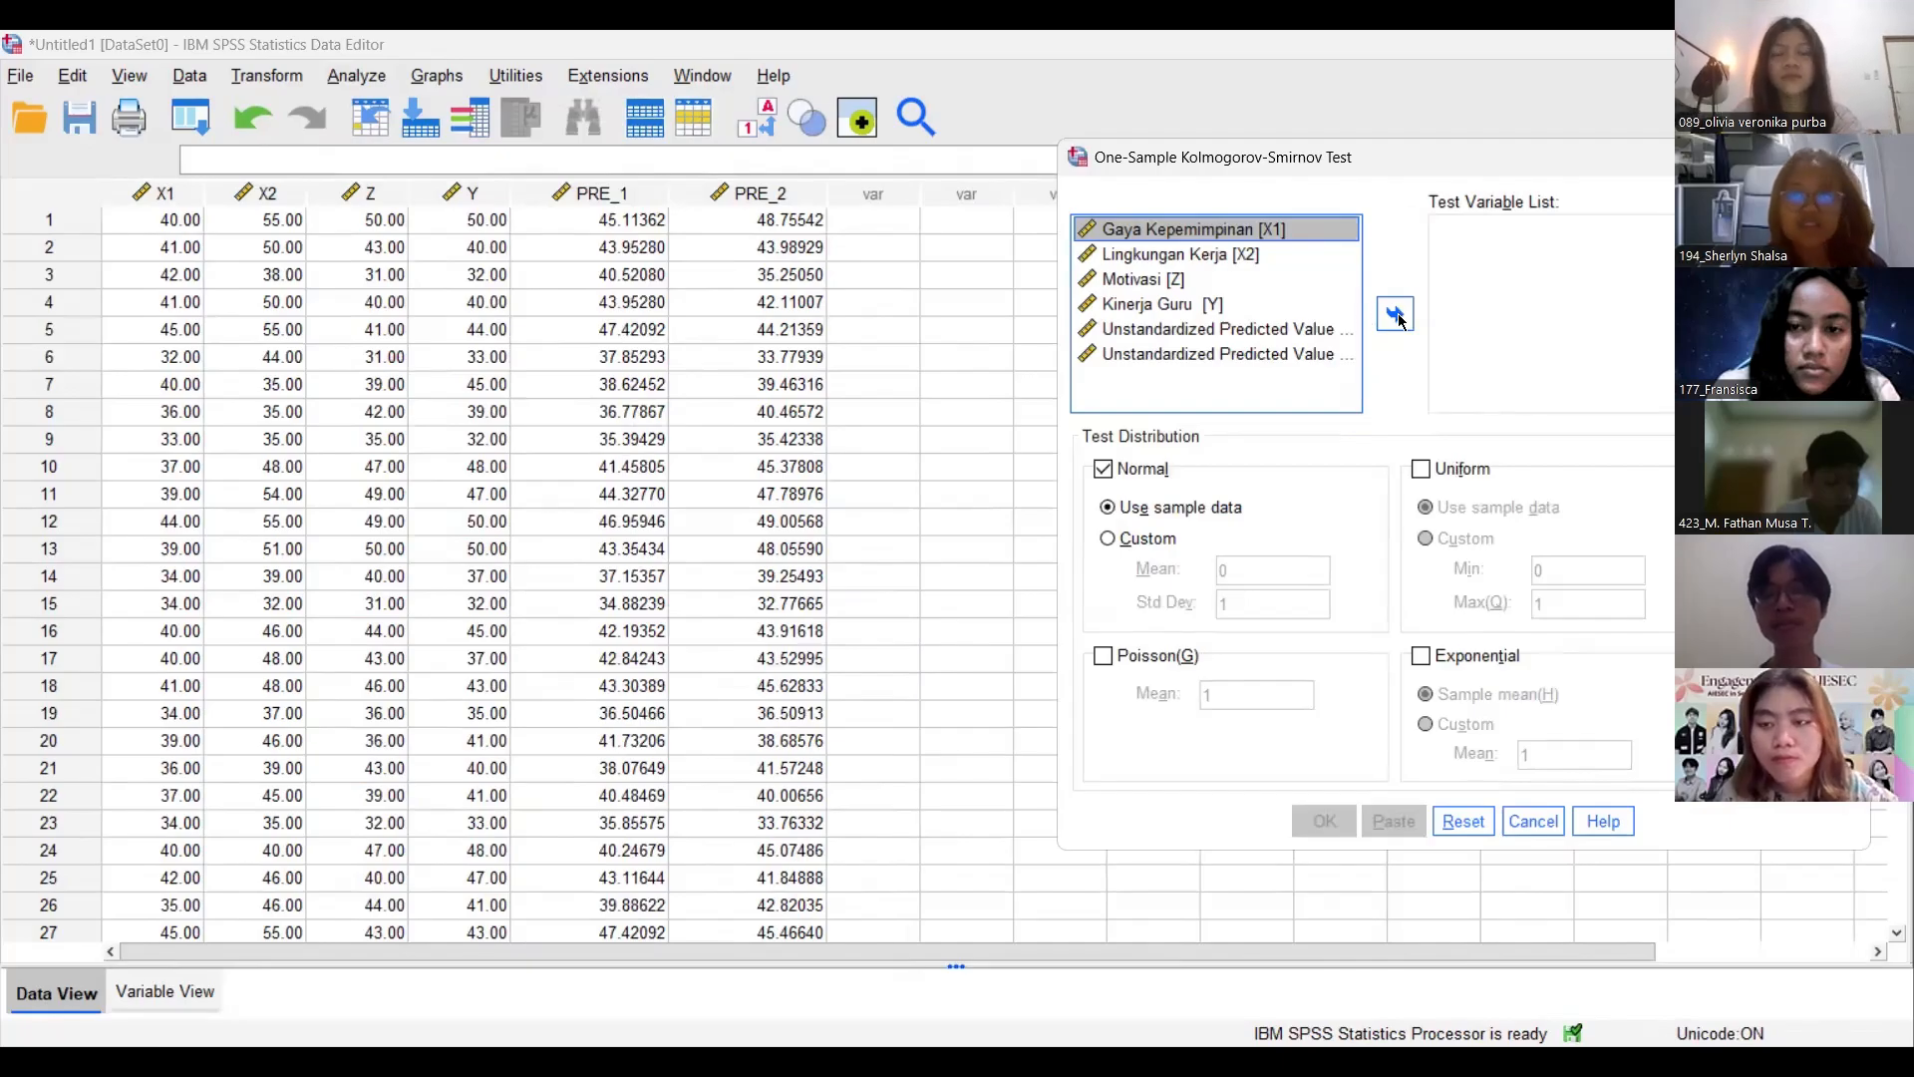
# Run the Kolmogorov-Smirnov test against a normal distribution on both unstandardized predicted value variables and display its output.
pyautogui.click(1346, 328)
pyautogui.click(1395, 315)
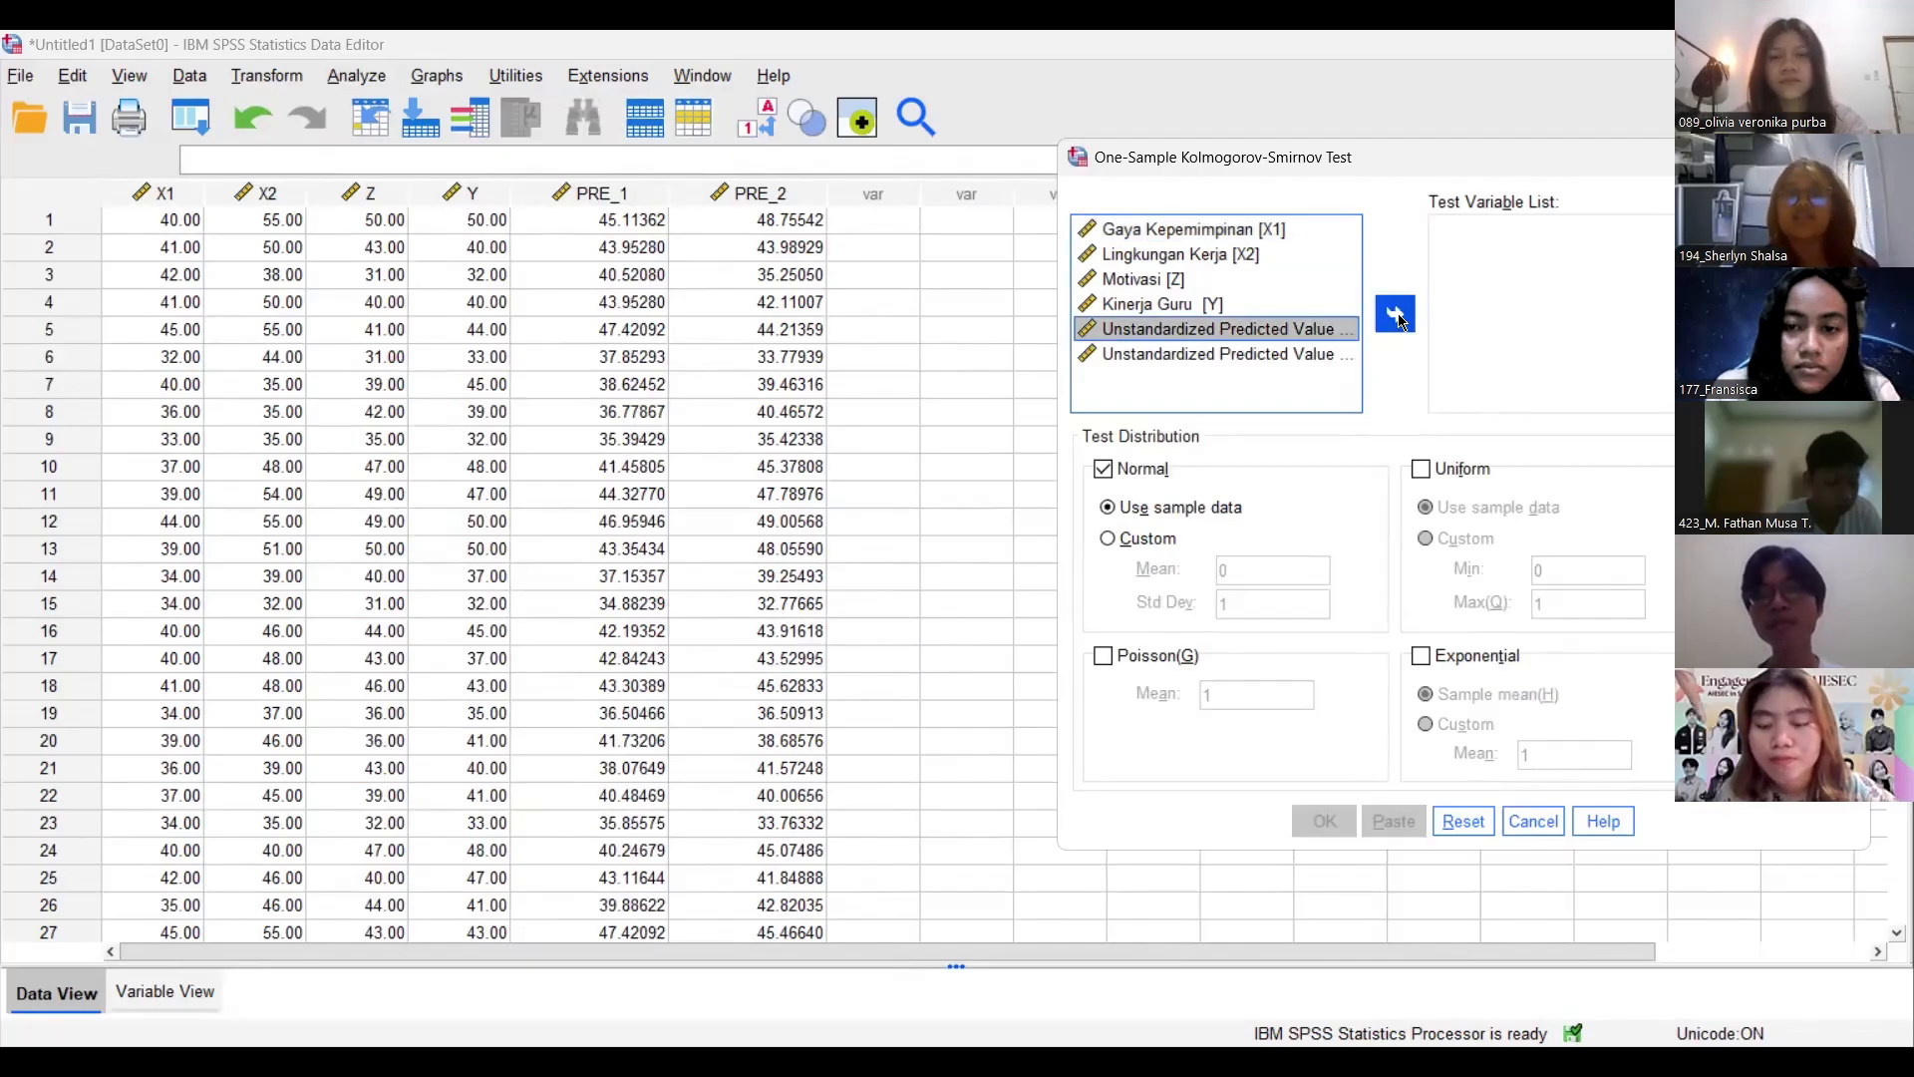
pyautogui.click(1216, 329)
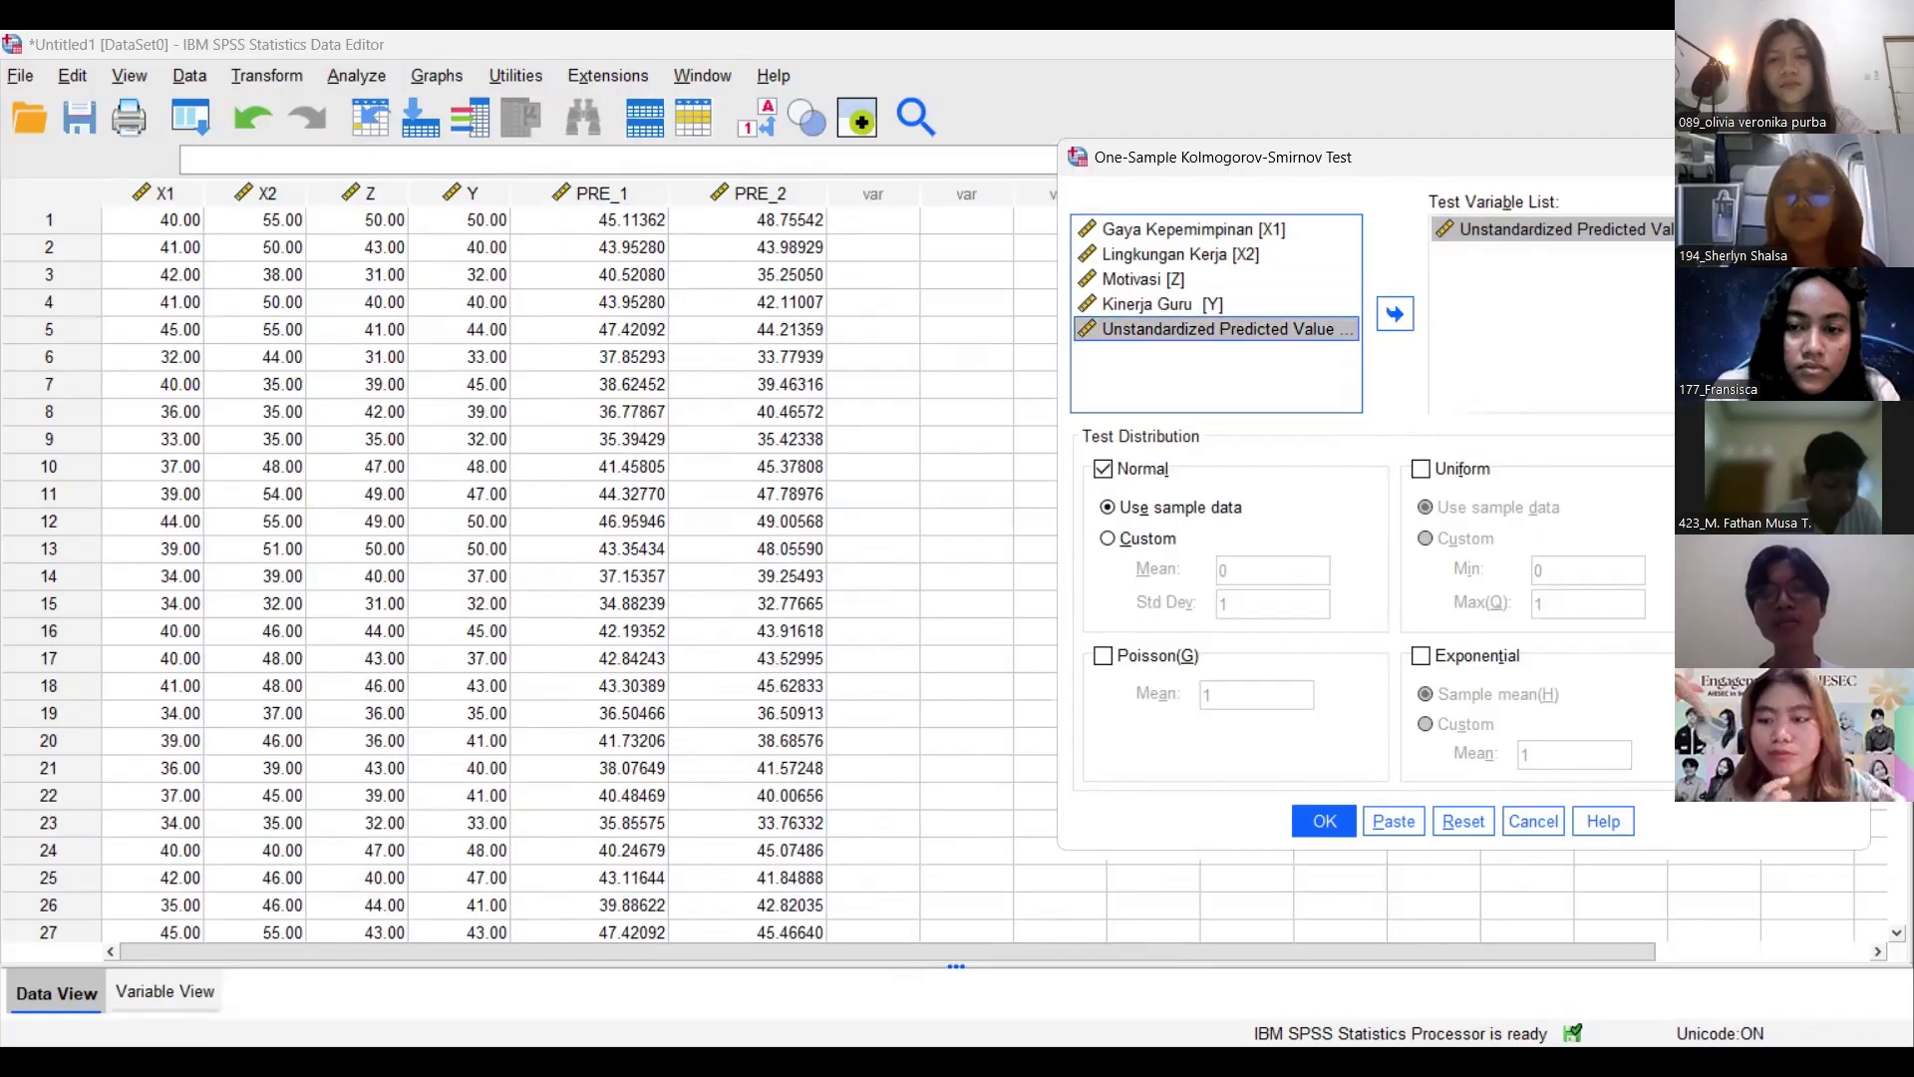
pyautogui.click(1395, 315)
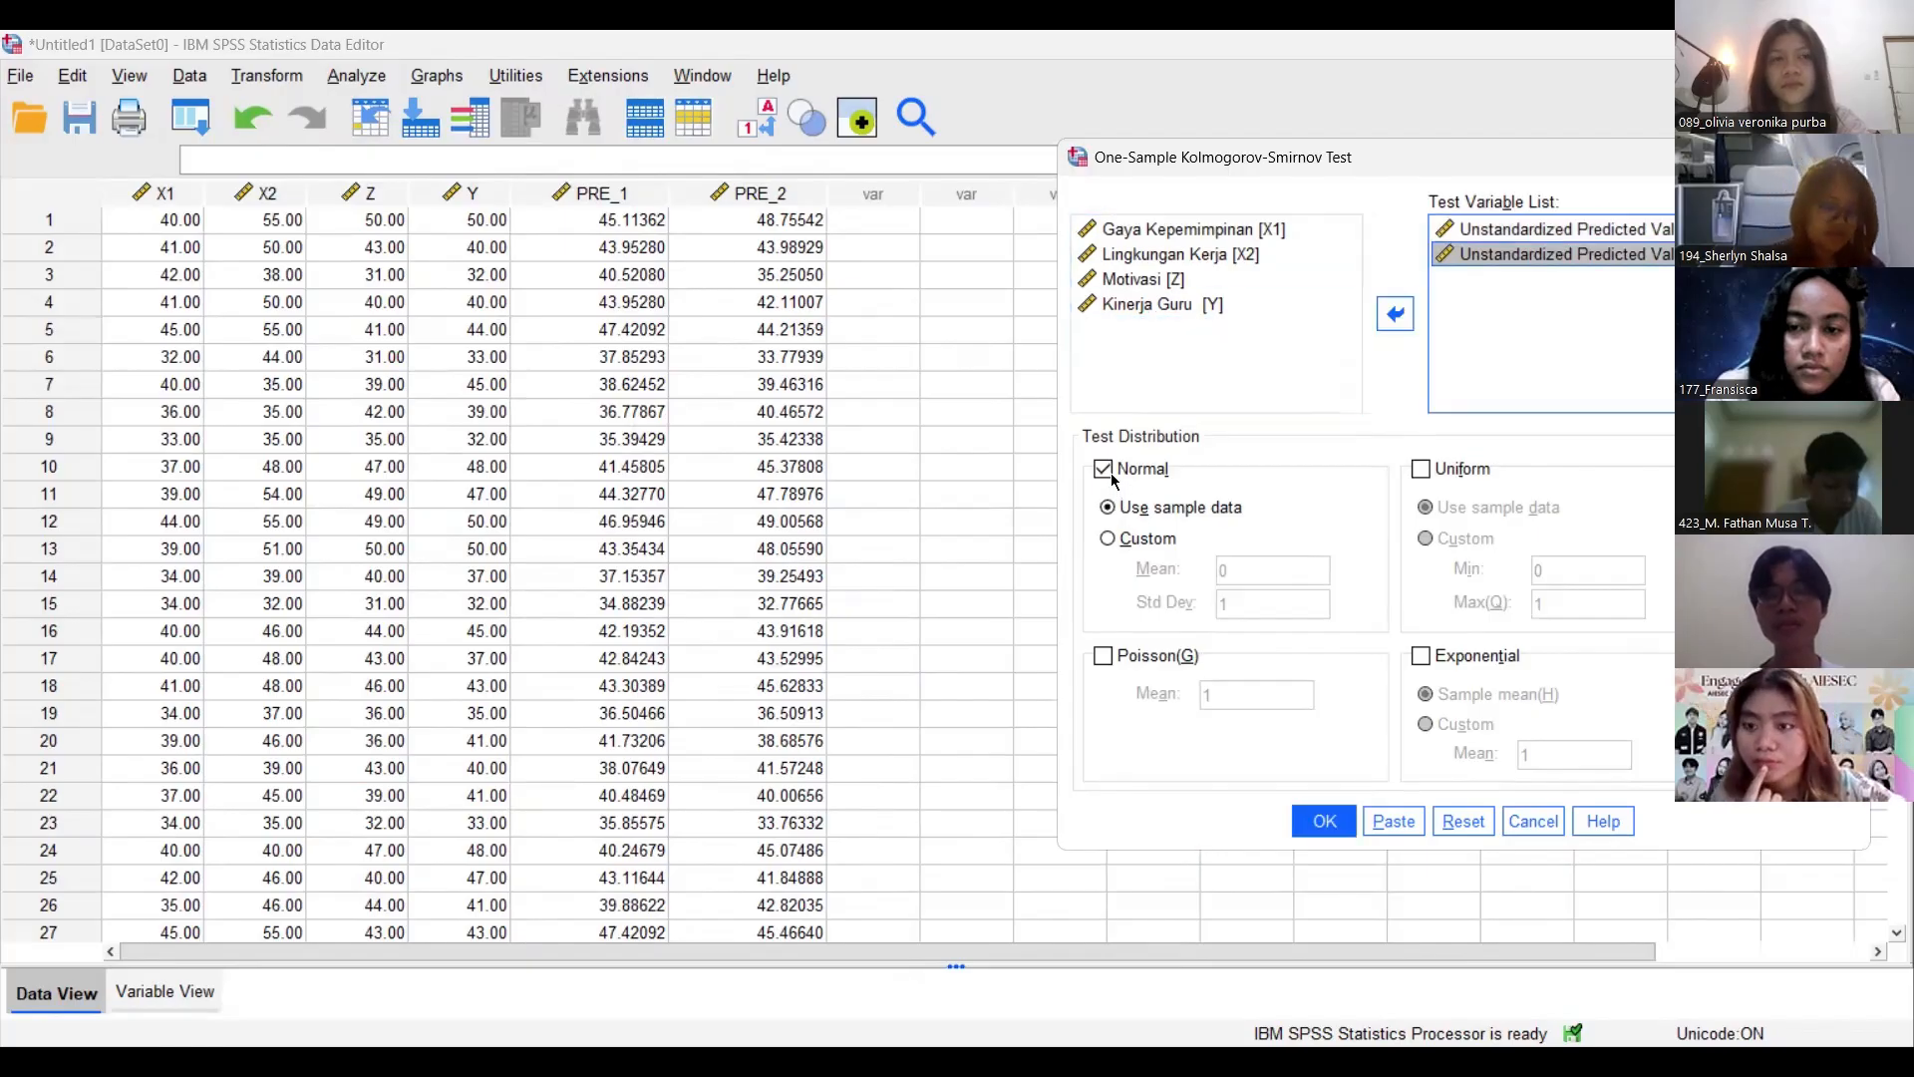
pyautogui.click(1336, 829)
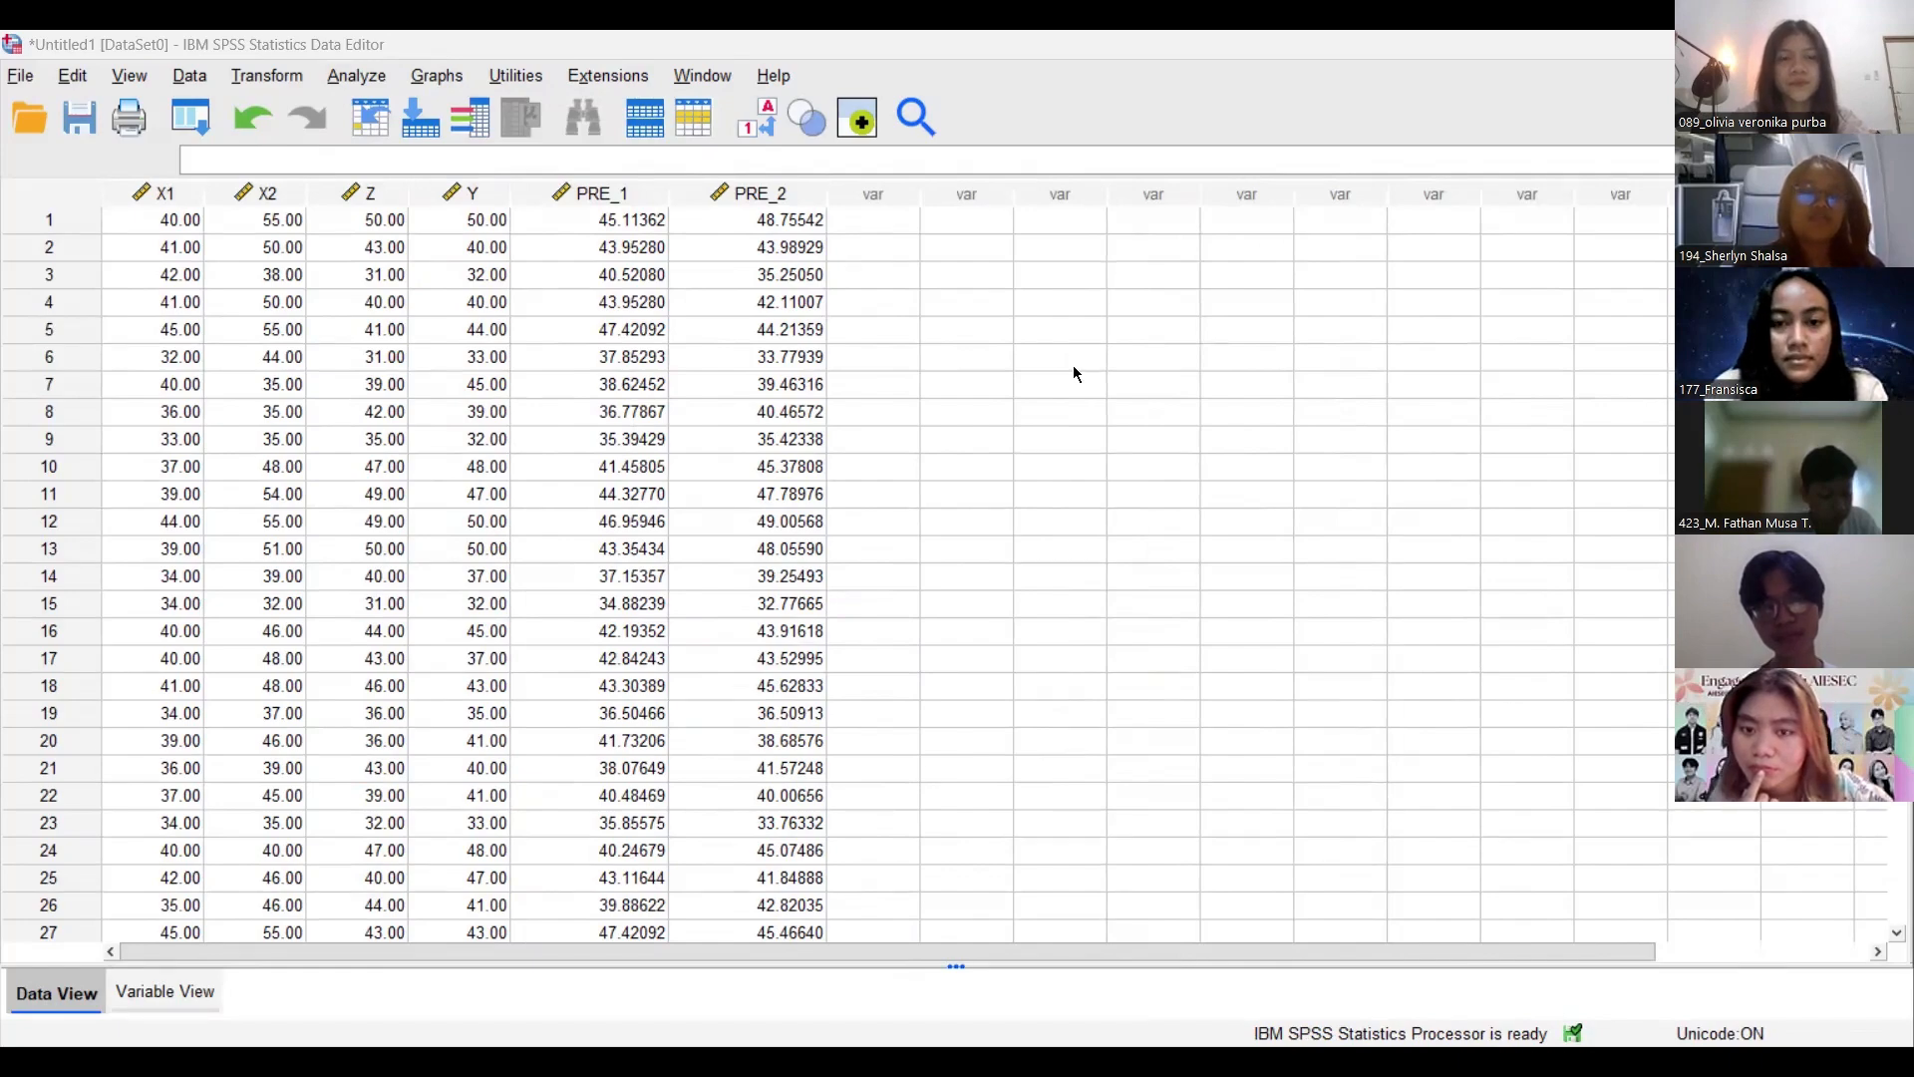
pyautogui.hotkey('alt', 'Tab')
pyautogui.scroll(5, 1073, 367)
pyautogui.scroll(-5, 1073, 367)
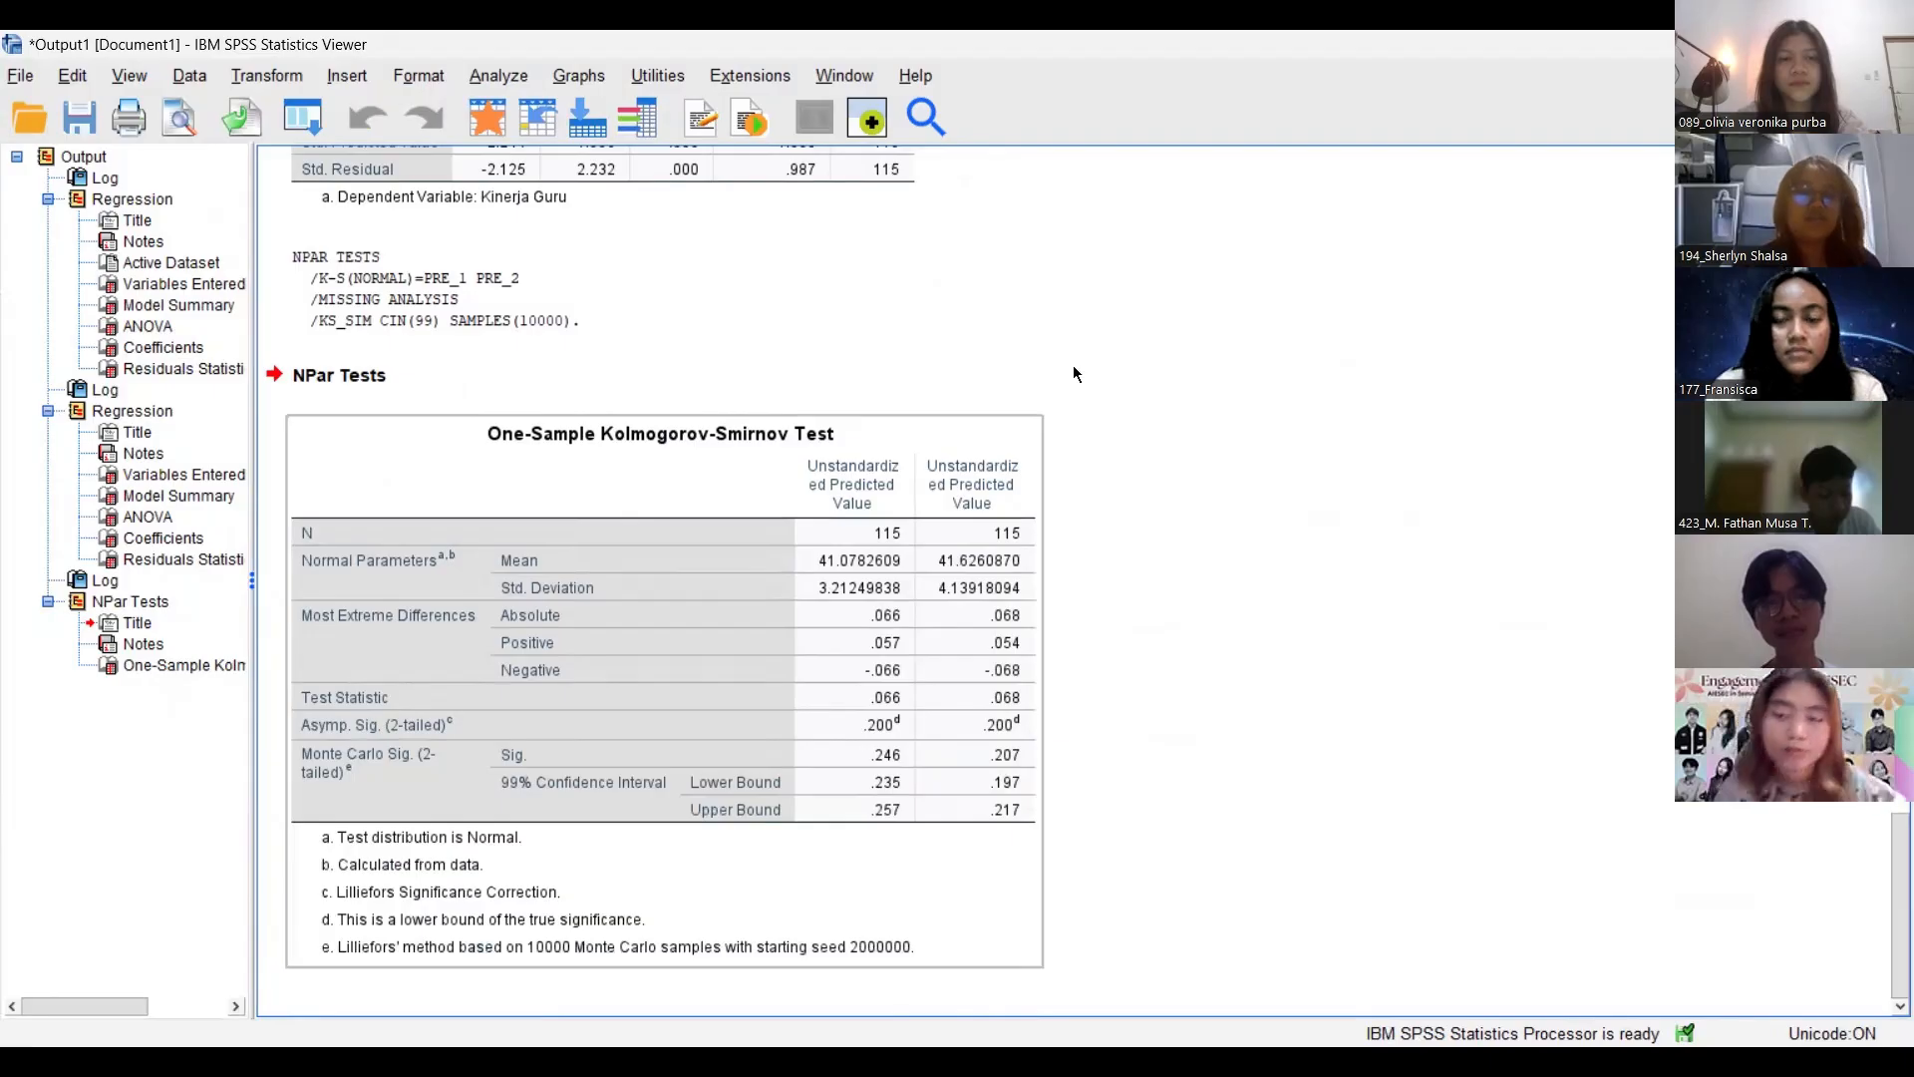
pyautogui.click(1074, 367)
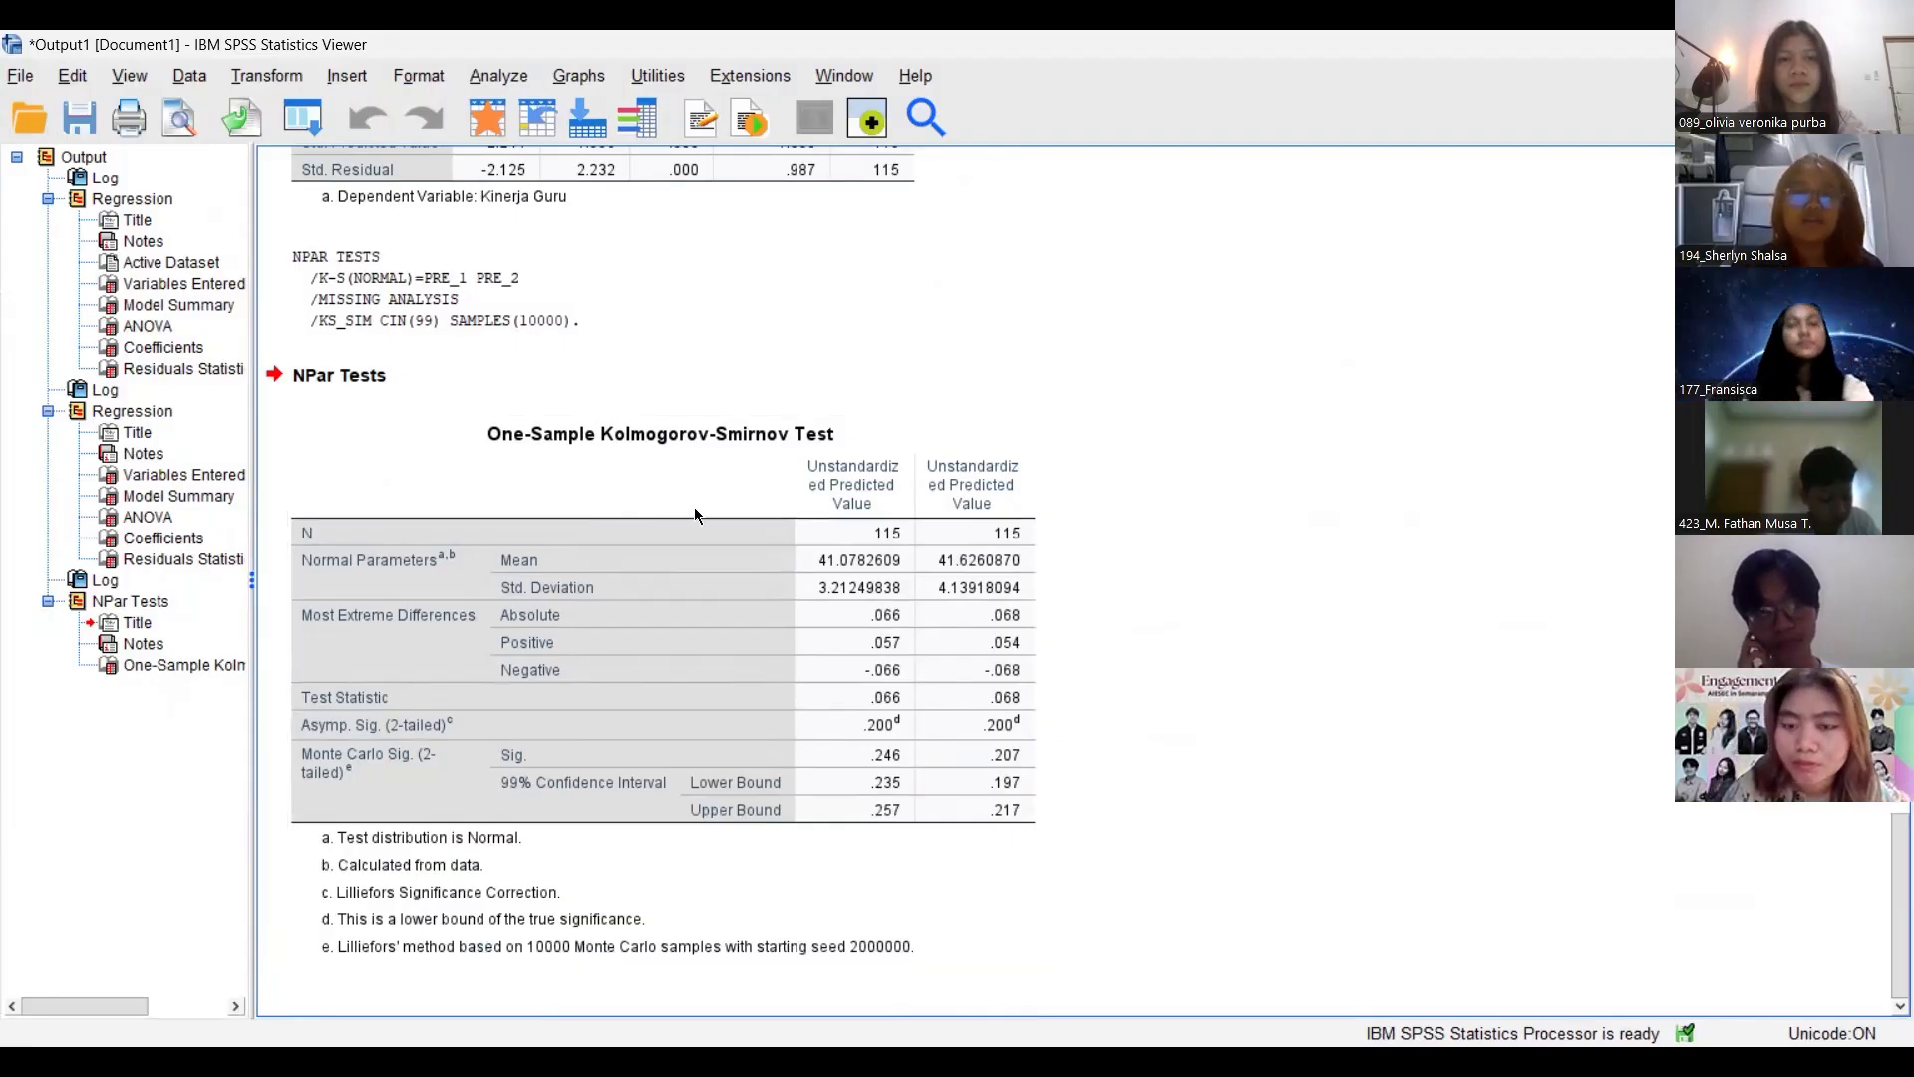
# Return to the case data, open the Linear Regression dialog and reset all its settings.
pyautogui.hotkey('alt', 'Tab')
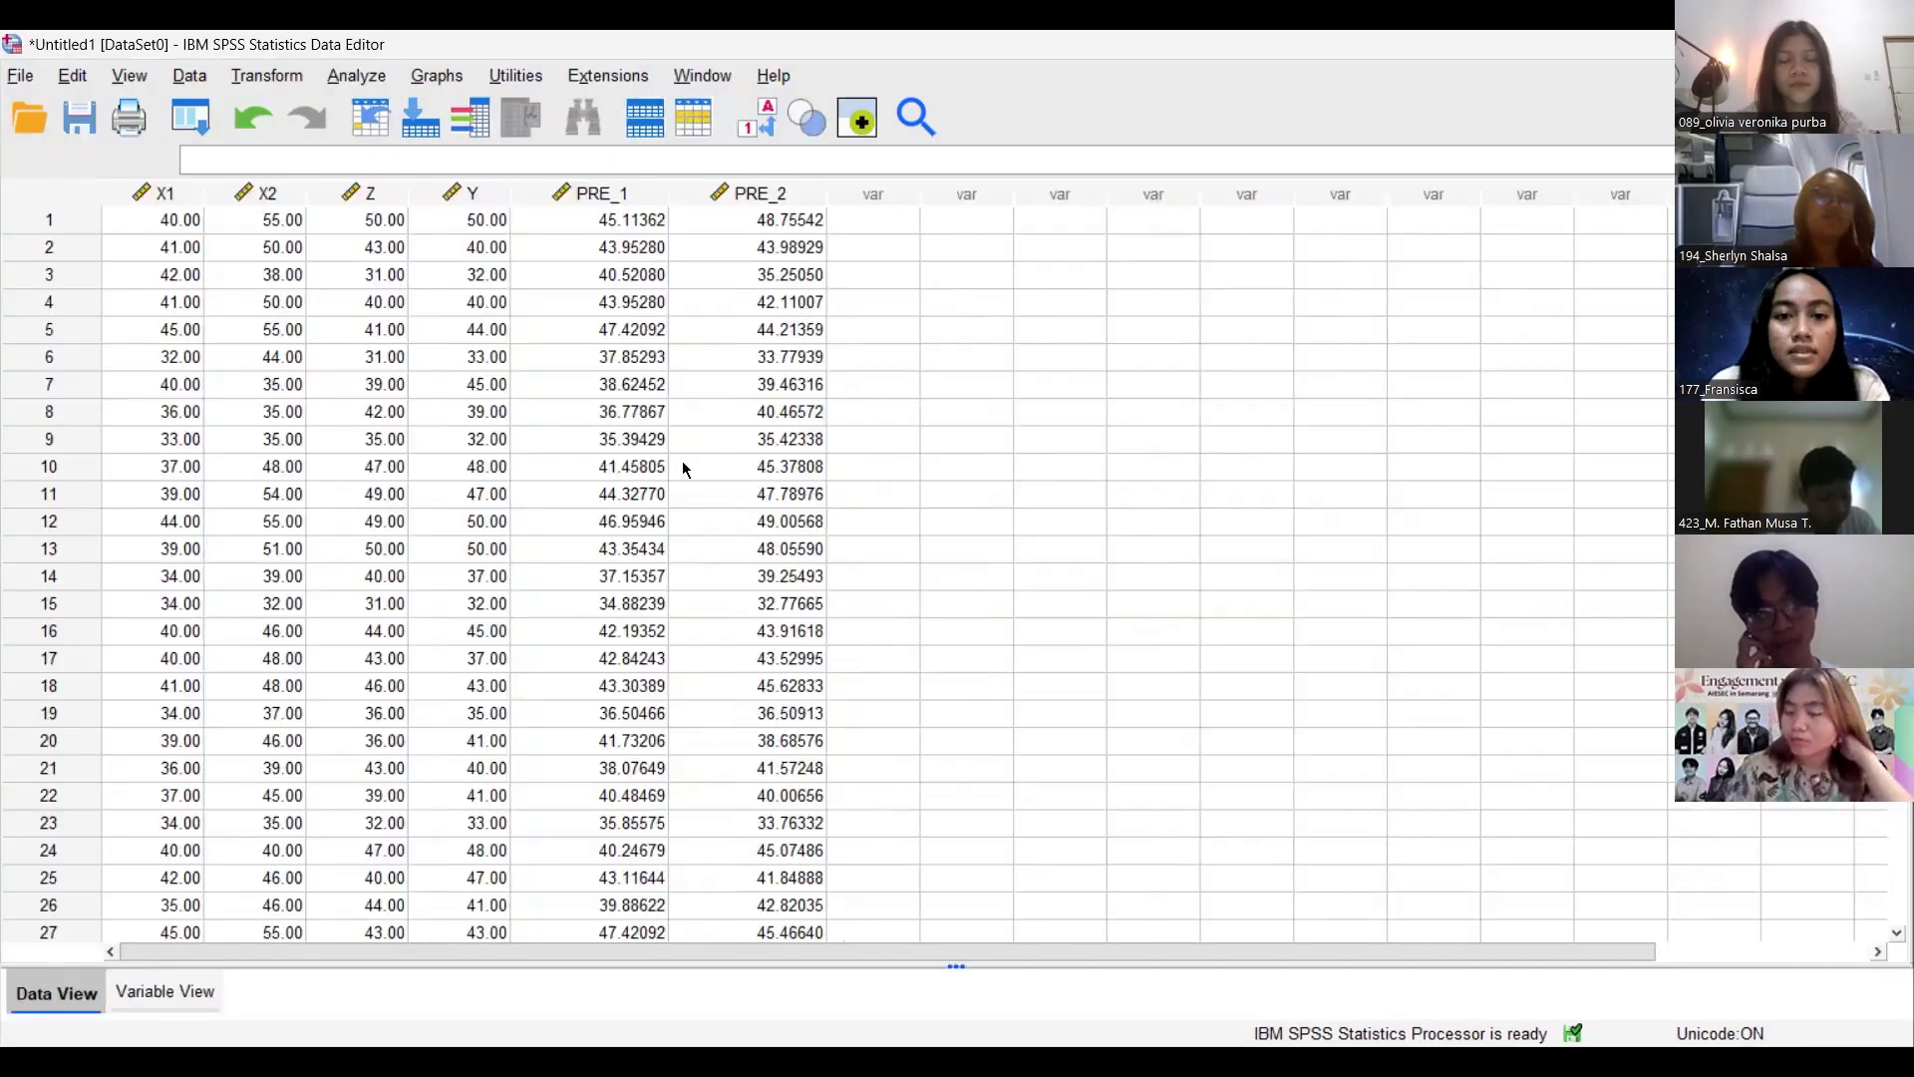
pyautogui.hotkey('alt', 'a')
pyautogui.press('r')
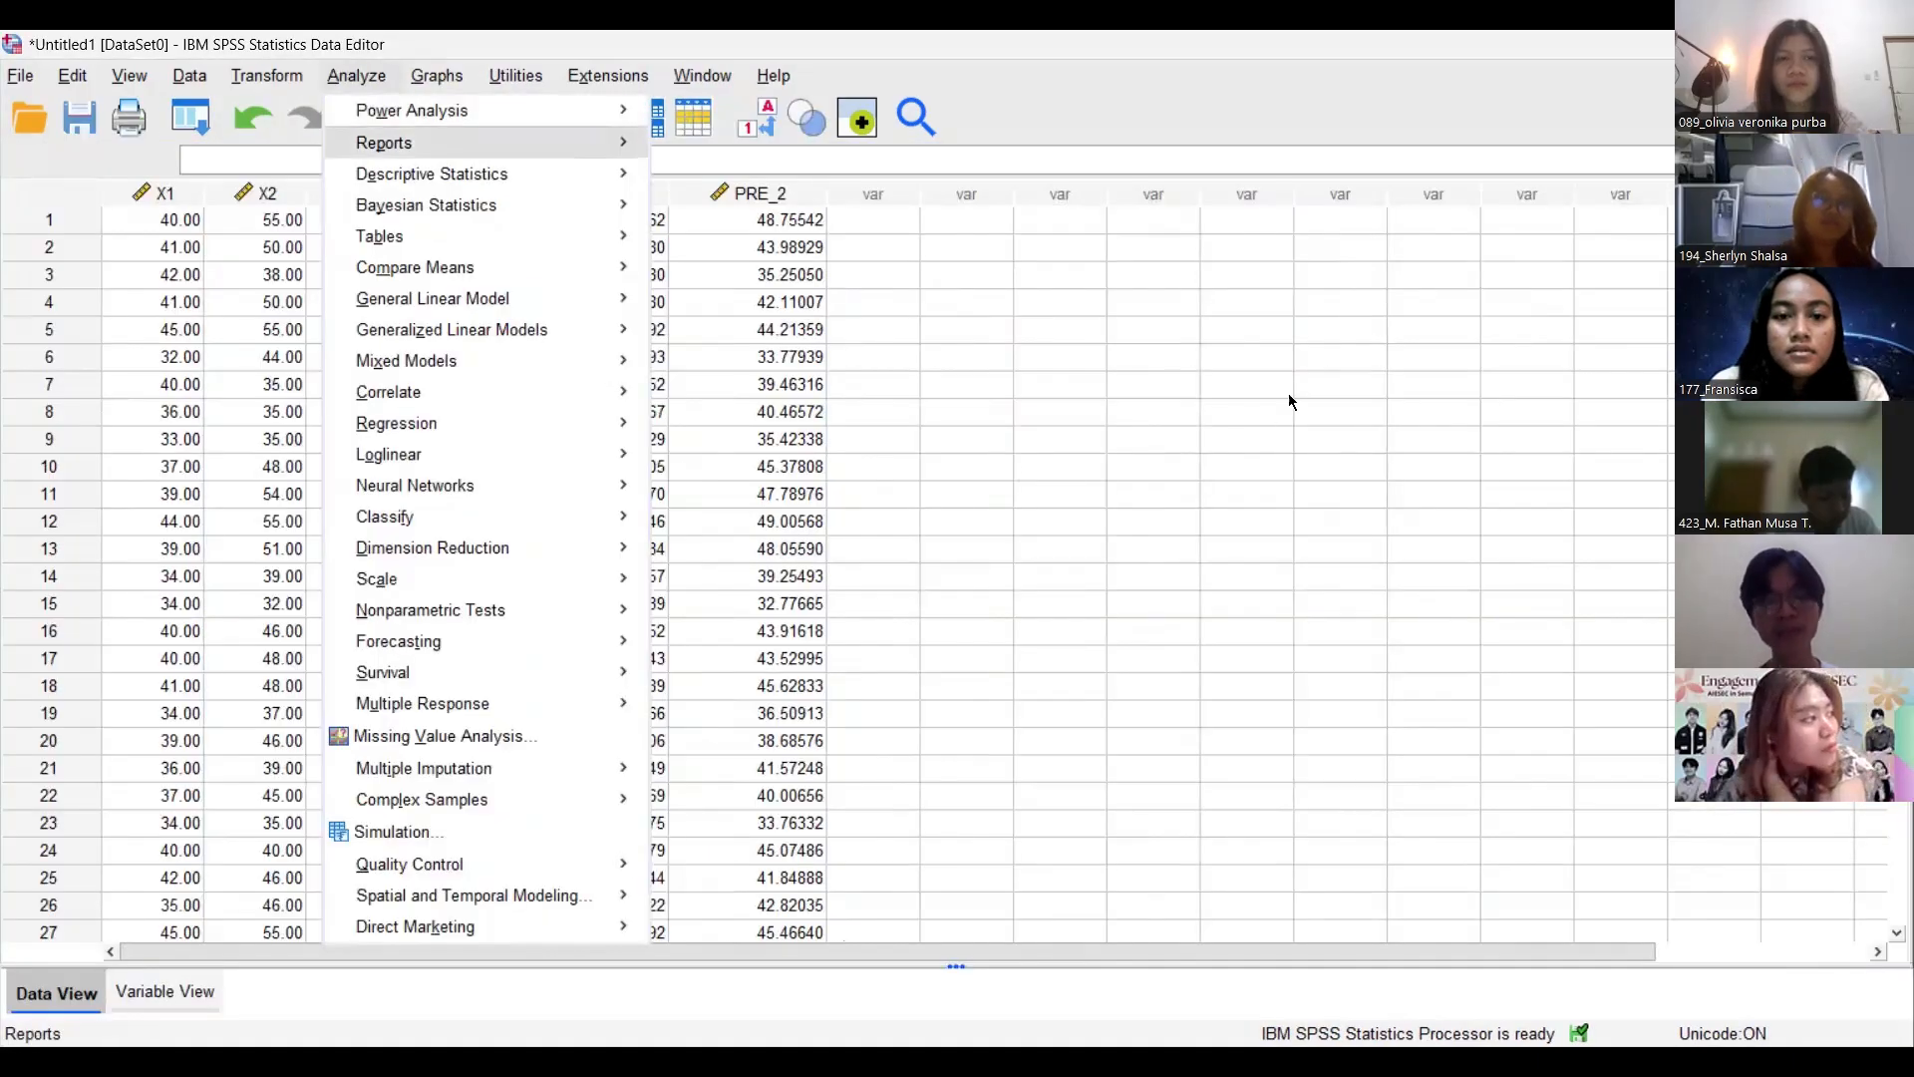
pyautogui.press('r')
pyautogui.press('Down')
pyautogui.press('Down')
pyautogui.press('Up')
pyautogui.press('Up')
pyautogui.press('Right')
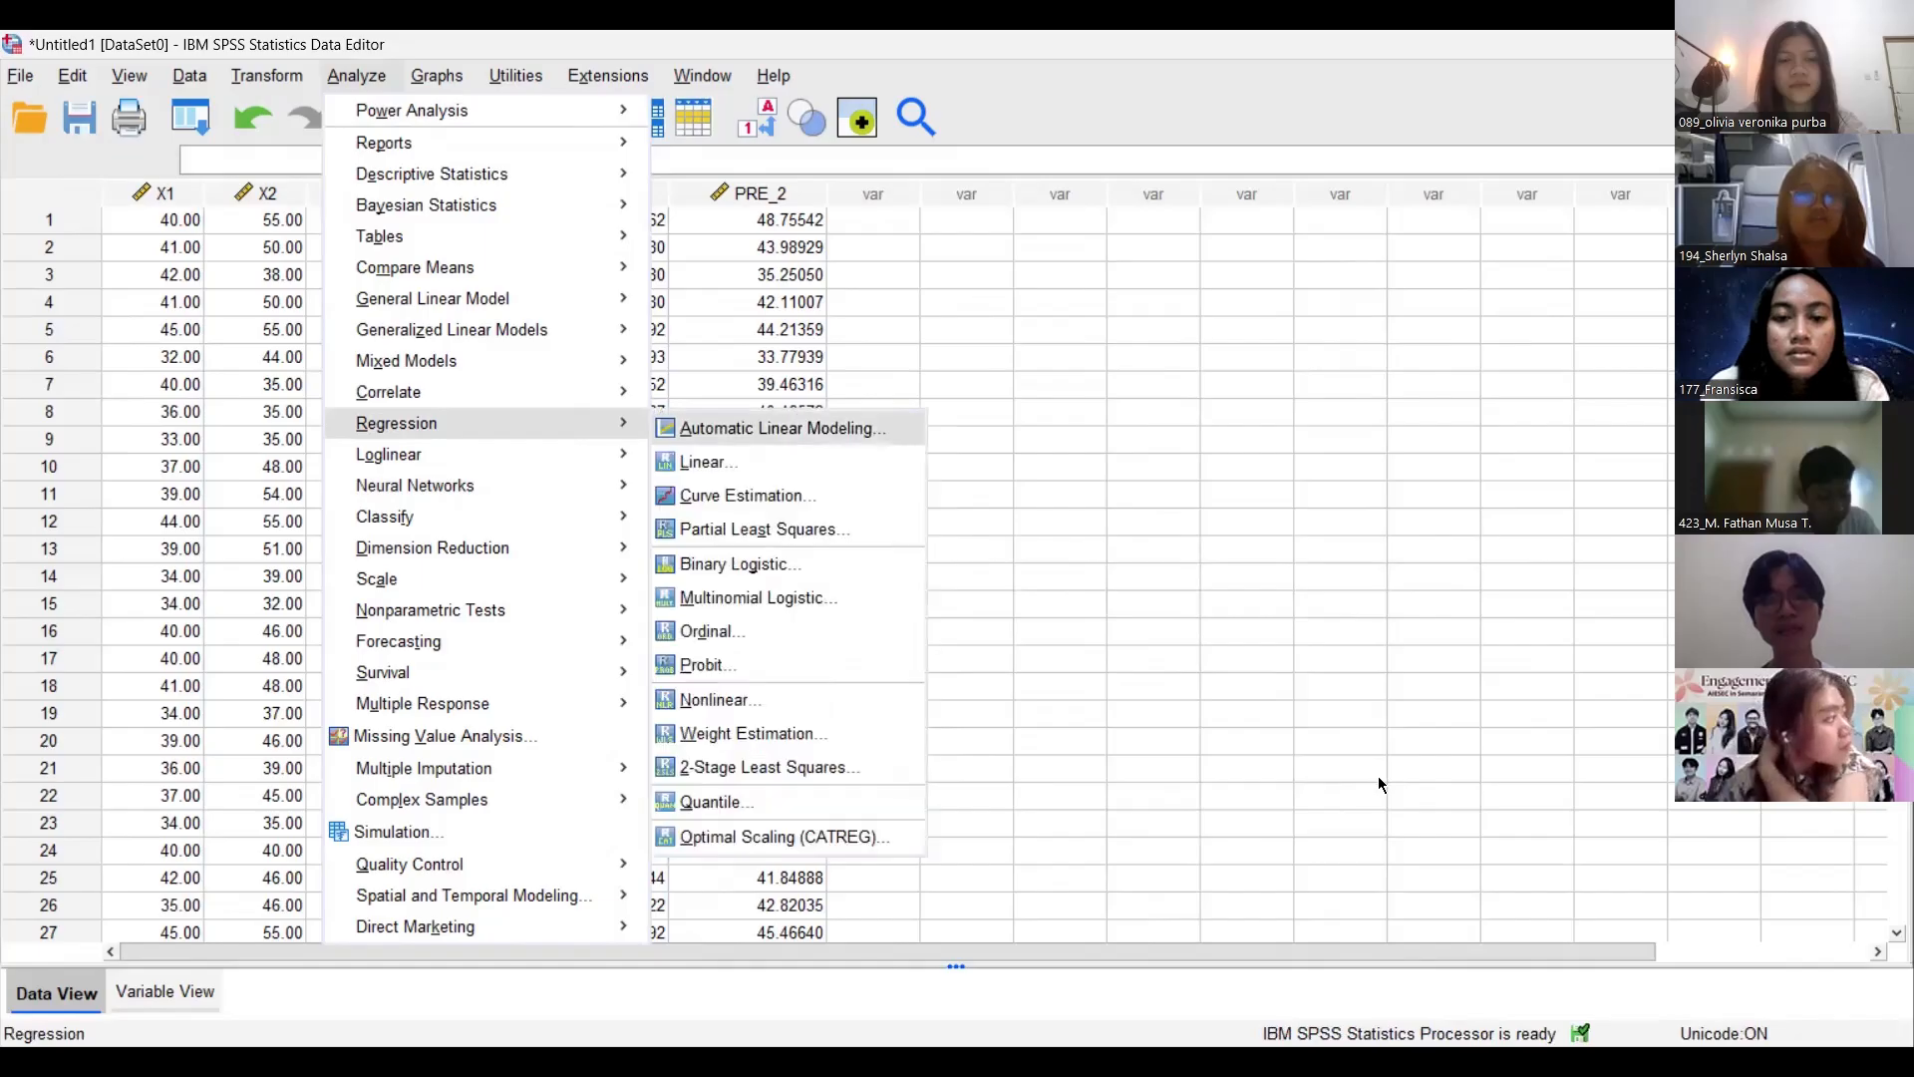
pyautogui.press('Down')
pyautogui.press('Return')
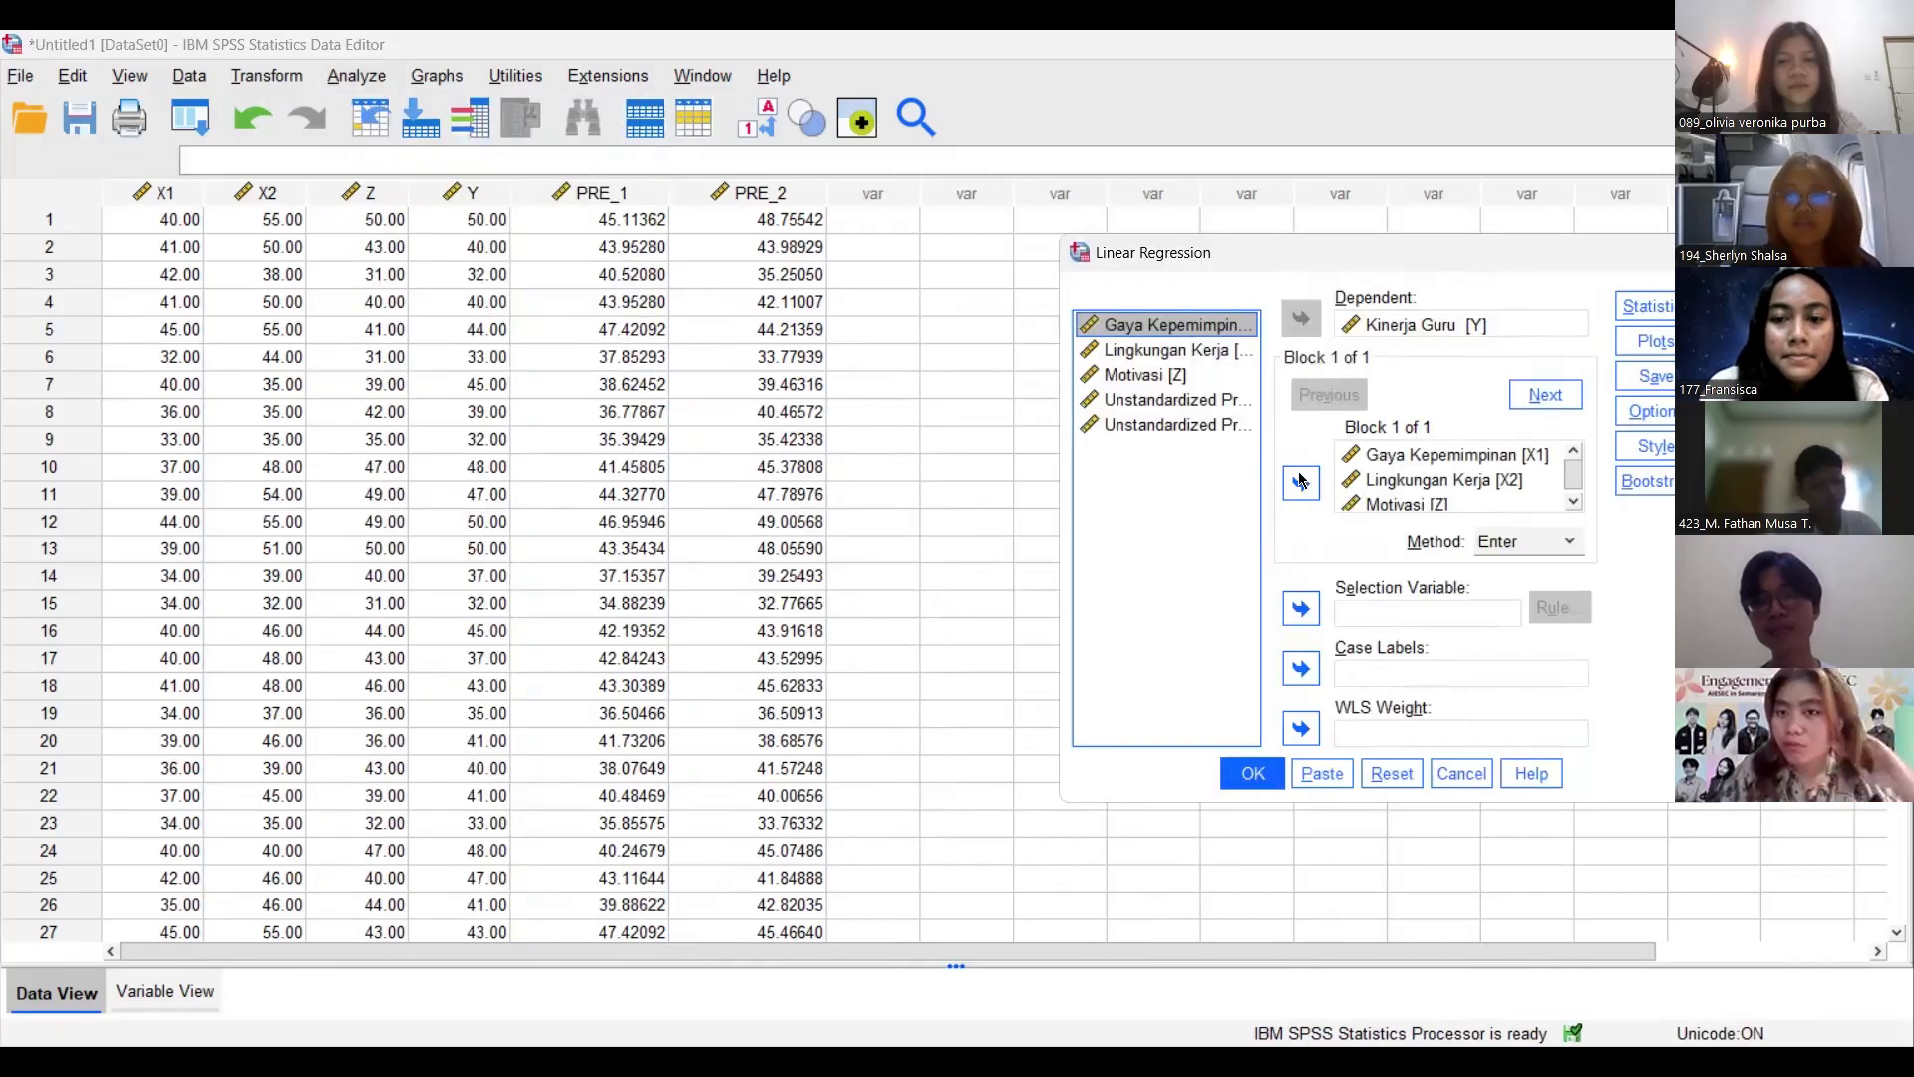
pyautogui.click(1392, 774)
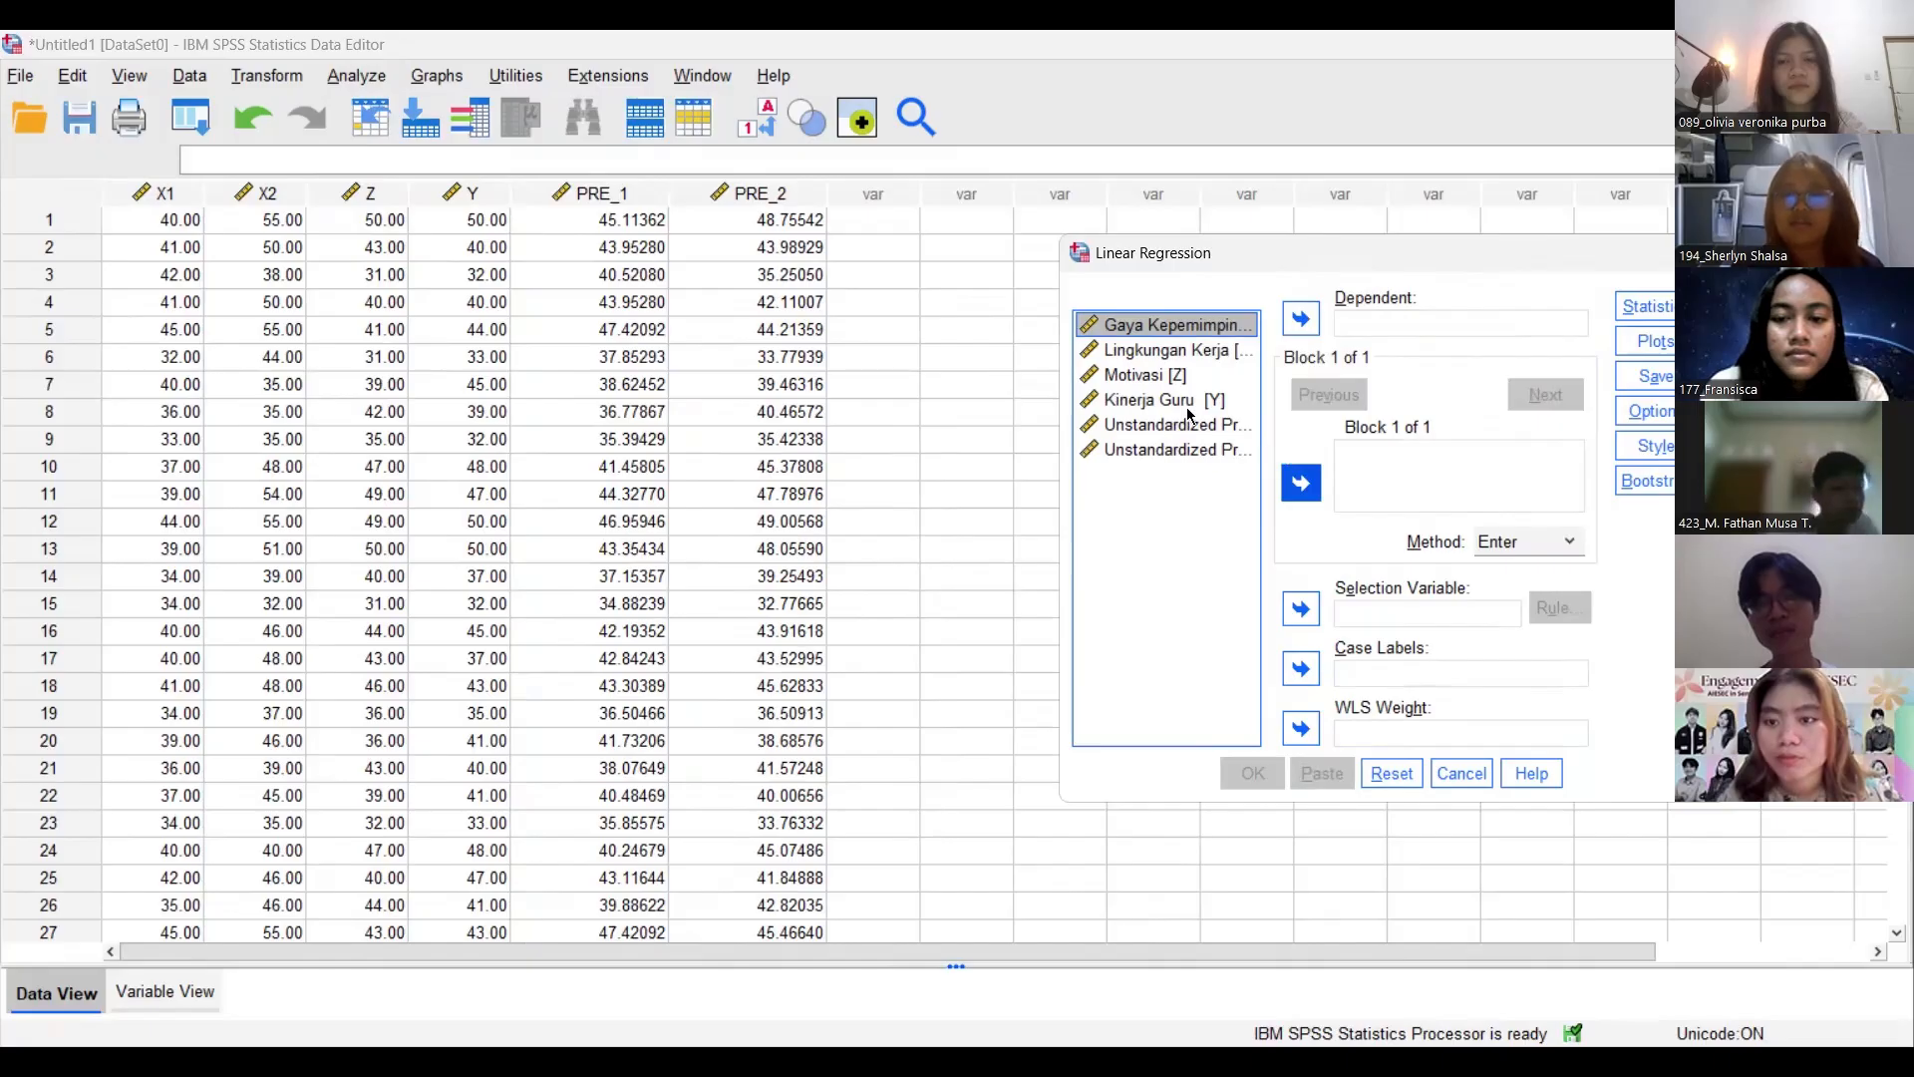
# Set Gaya Kepemimpinan [X1] and Lingkungan Kerja [X2] as independent variables and Motivasi [Z] as the dependent variable.
pyautogui.click(1301, 482)
pyautogui.click(1174, 350)
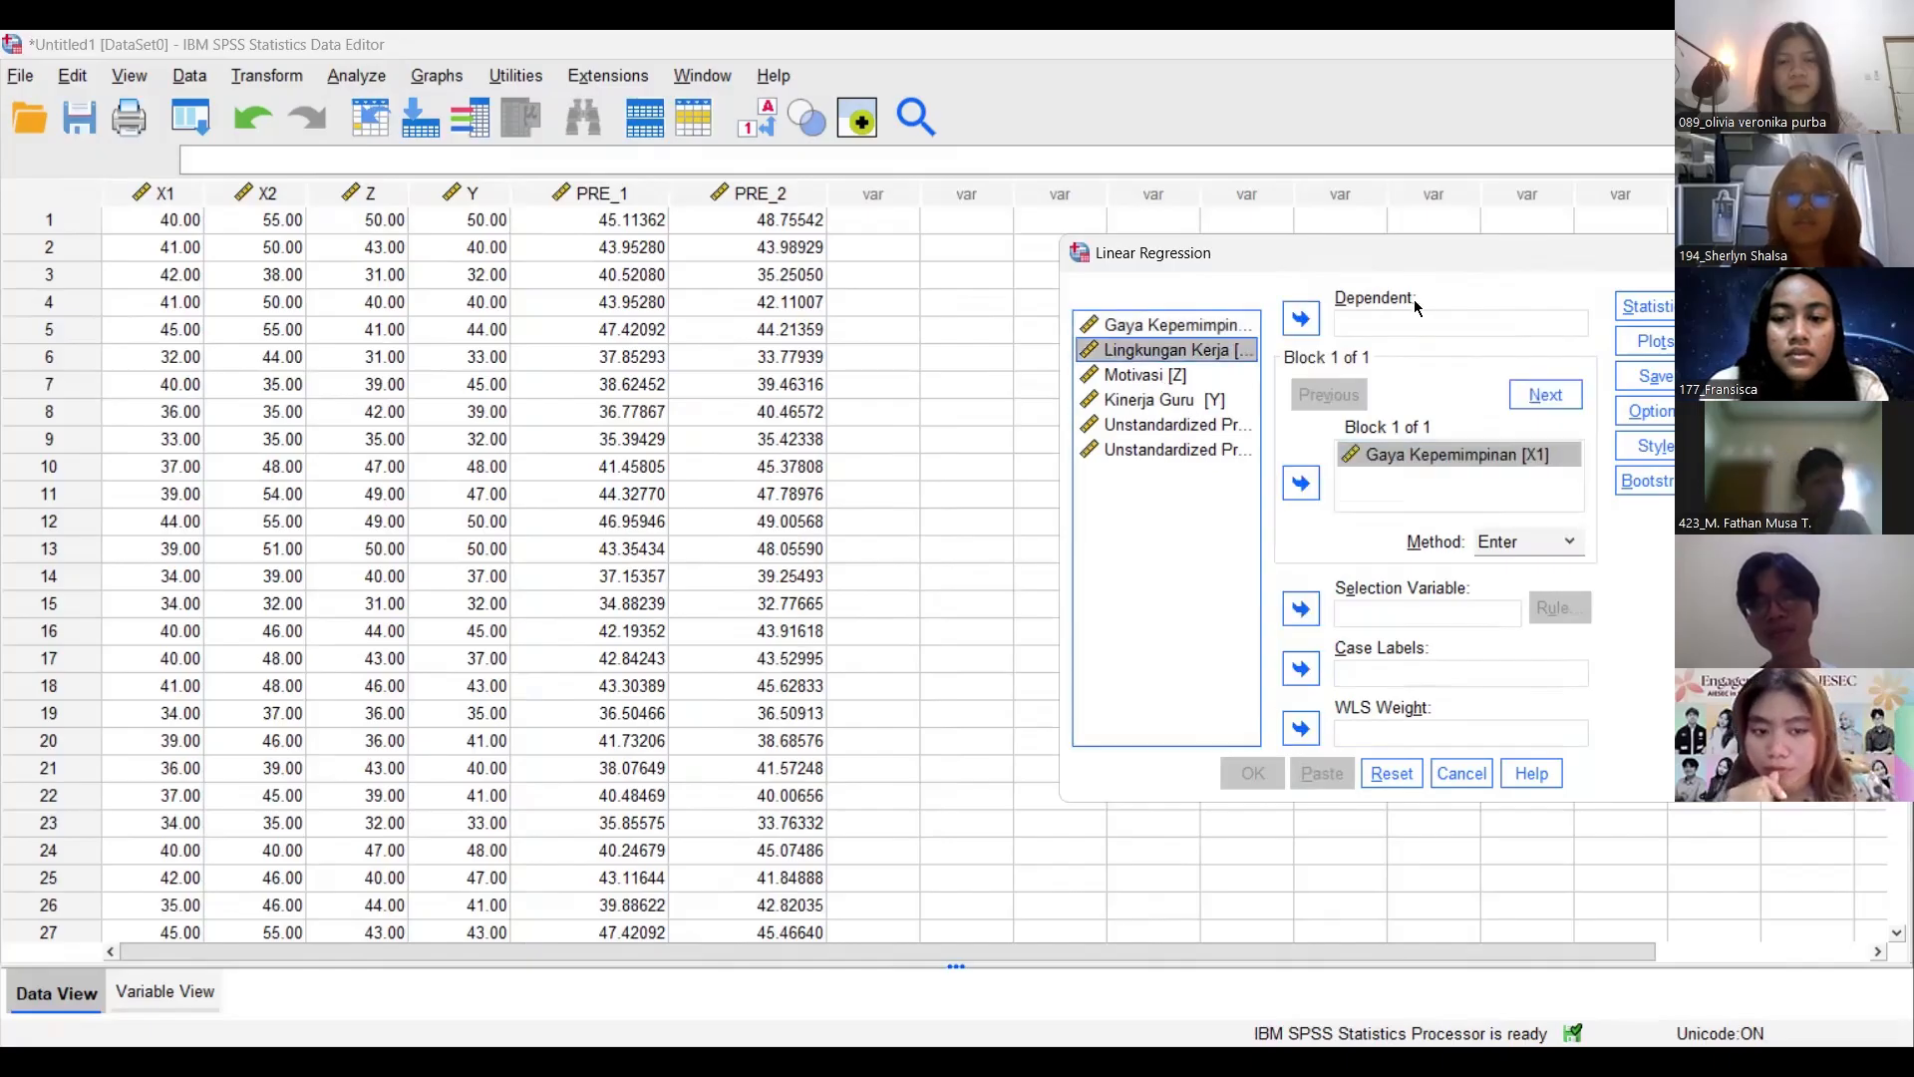
pyautogui.click(1301, 483)
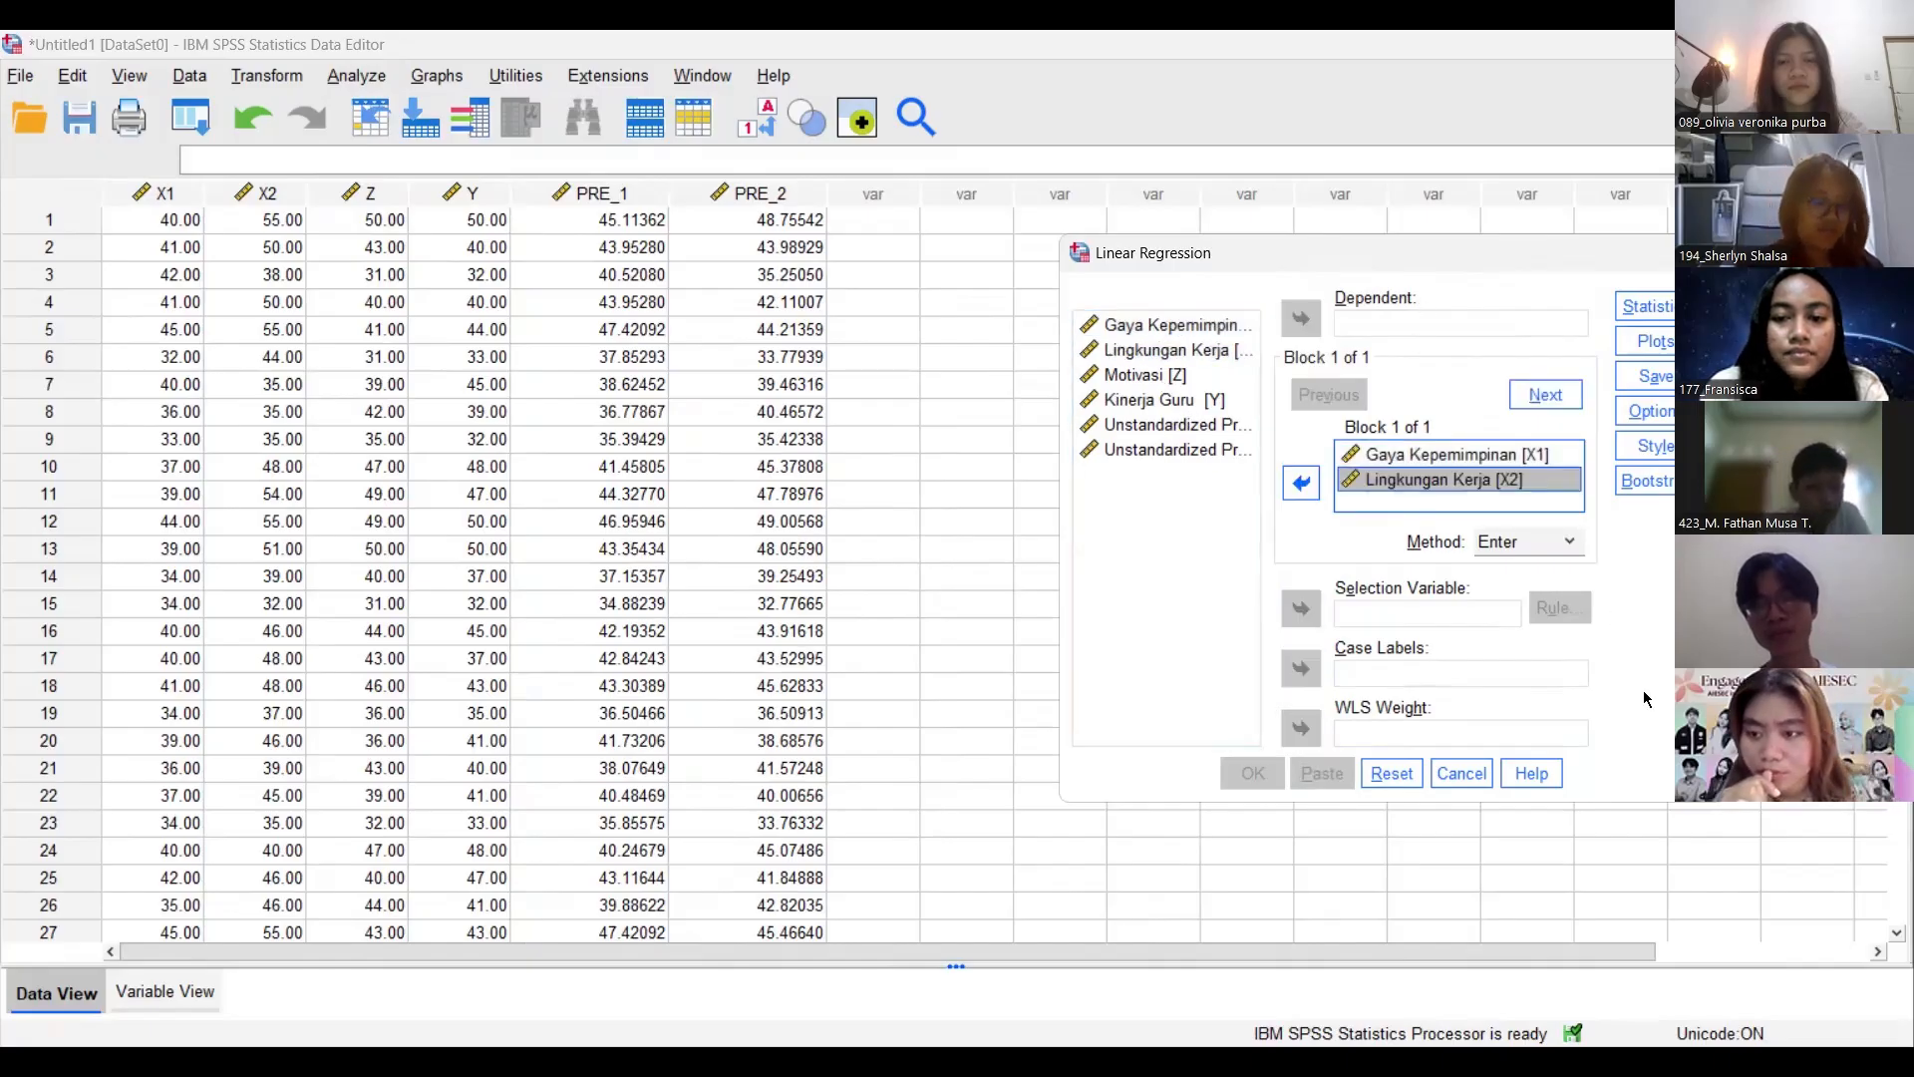
pyautogui.click(1145, 375)
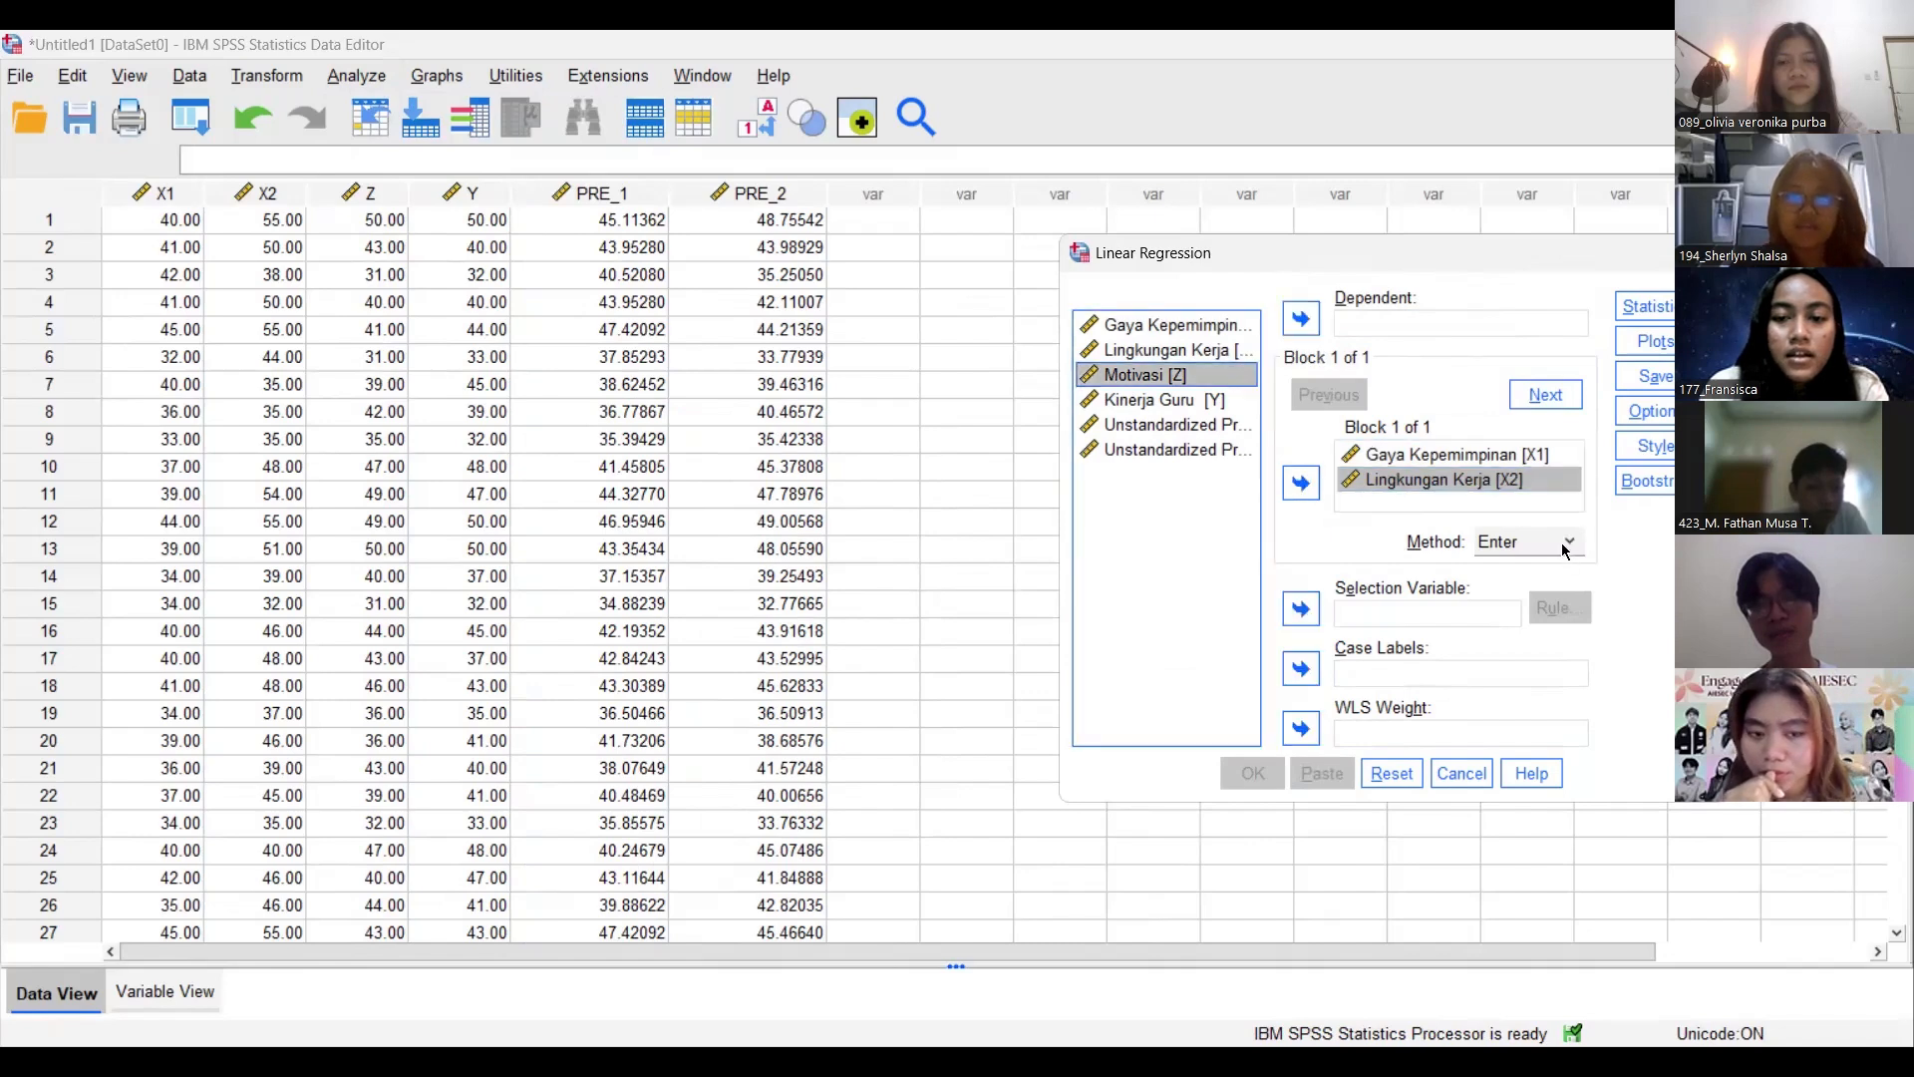
pyautogui.click(1301, 318)
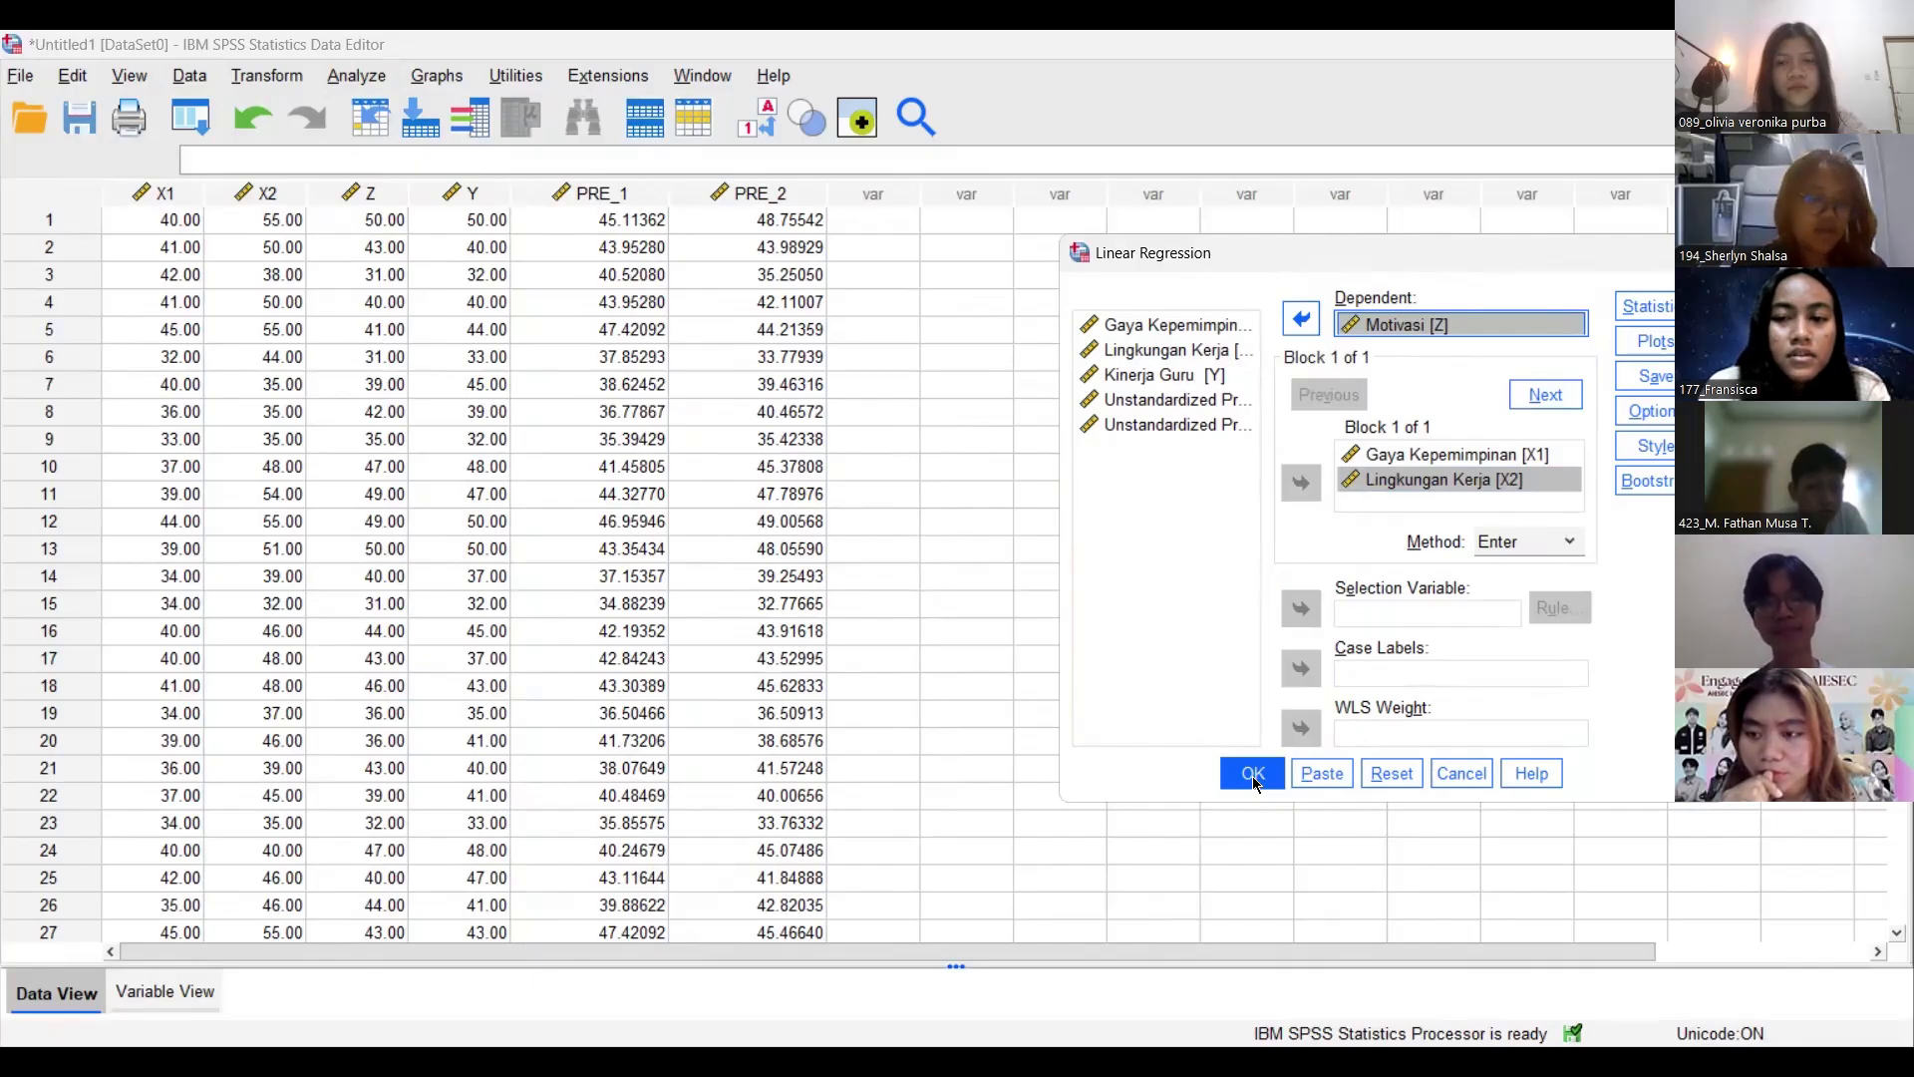
# Run the regression on Motivasi and display its output tables.
pyautogui.click(1254, 784)
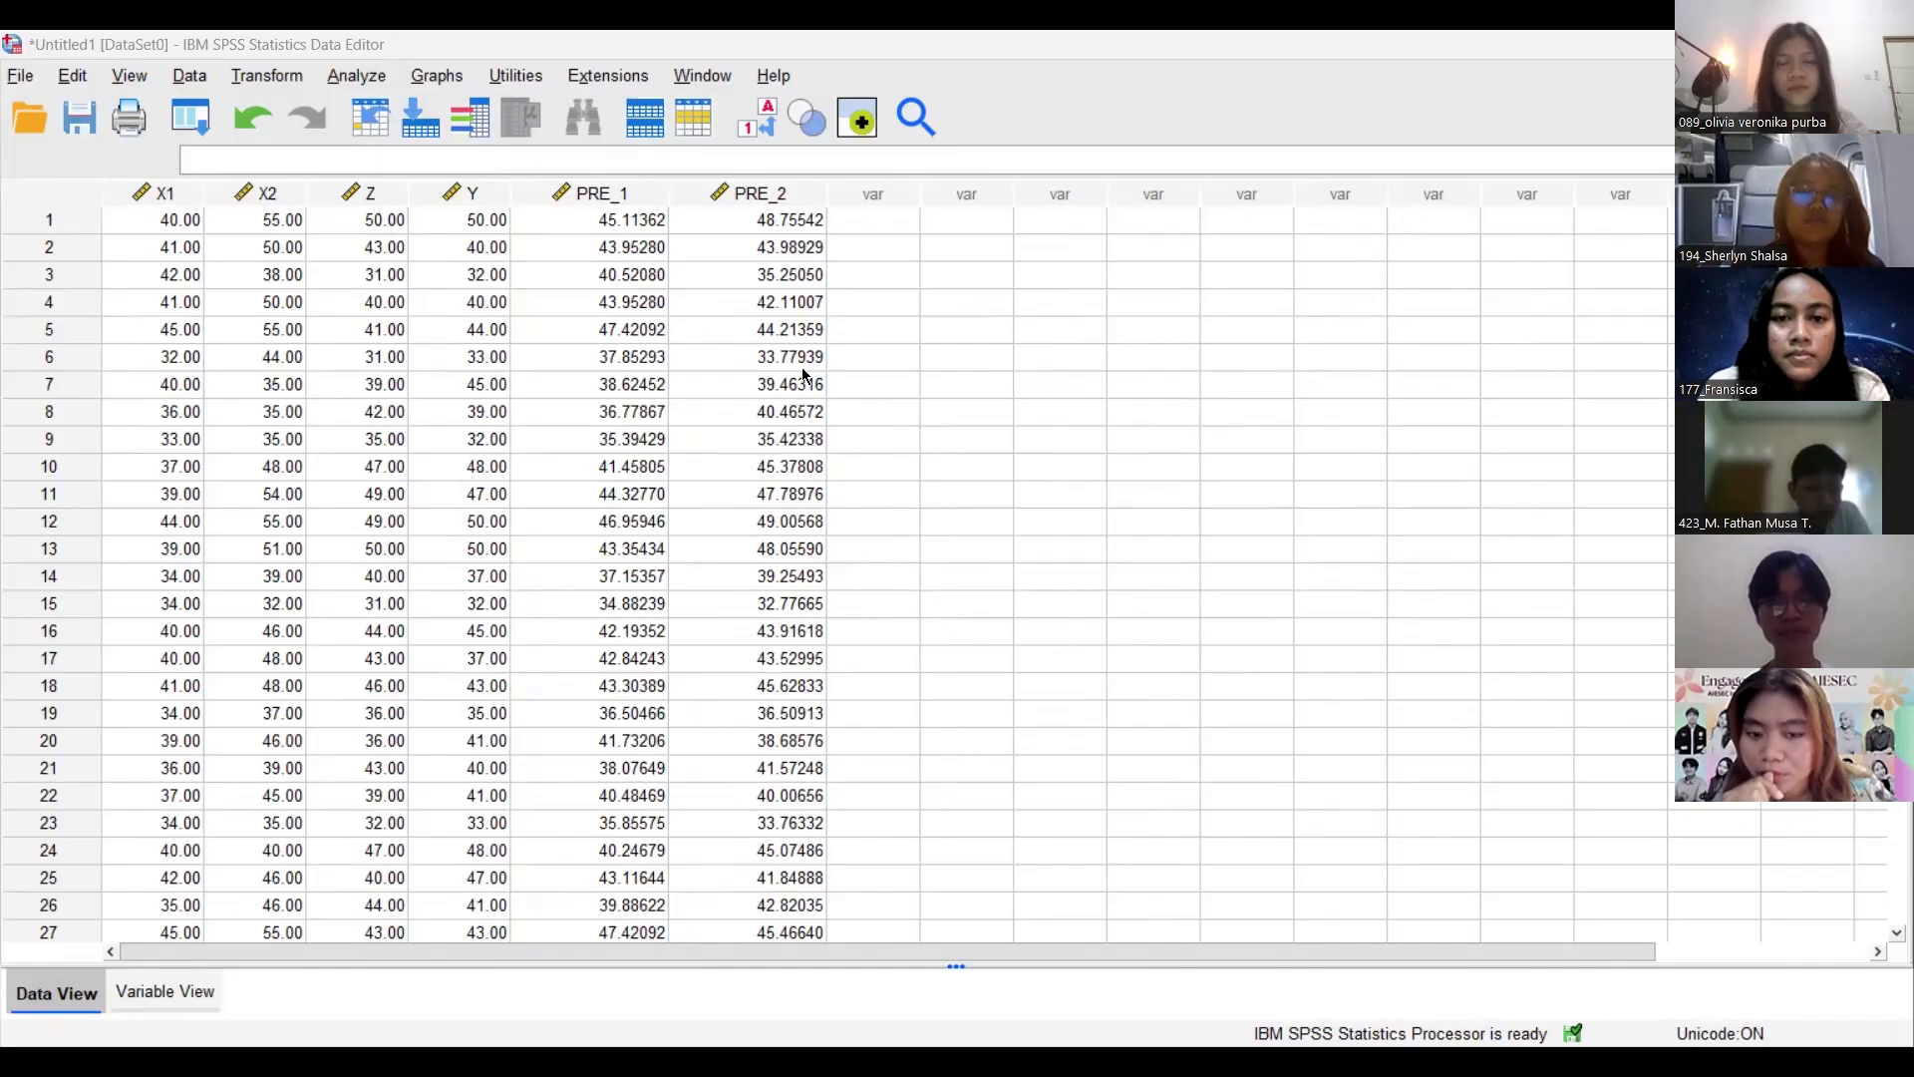
pyautogui.hotkey('alt', 'Tab')
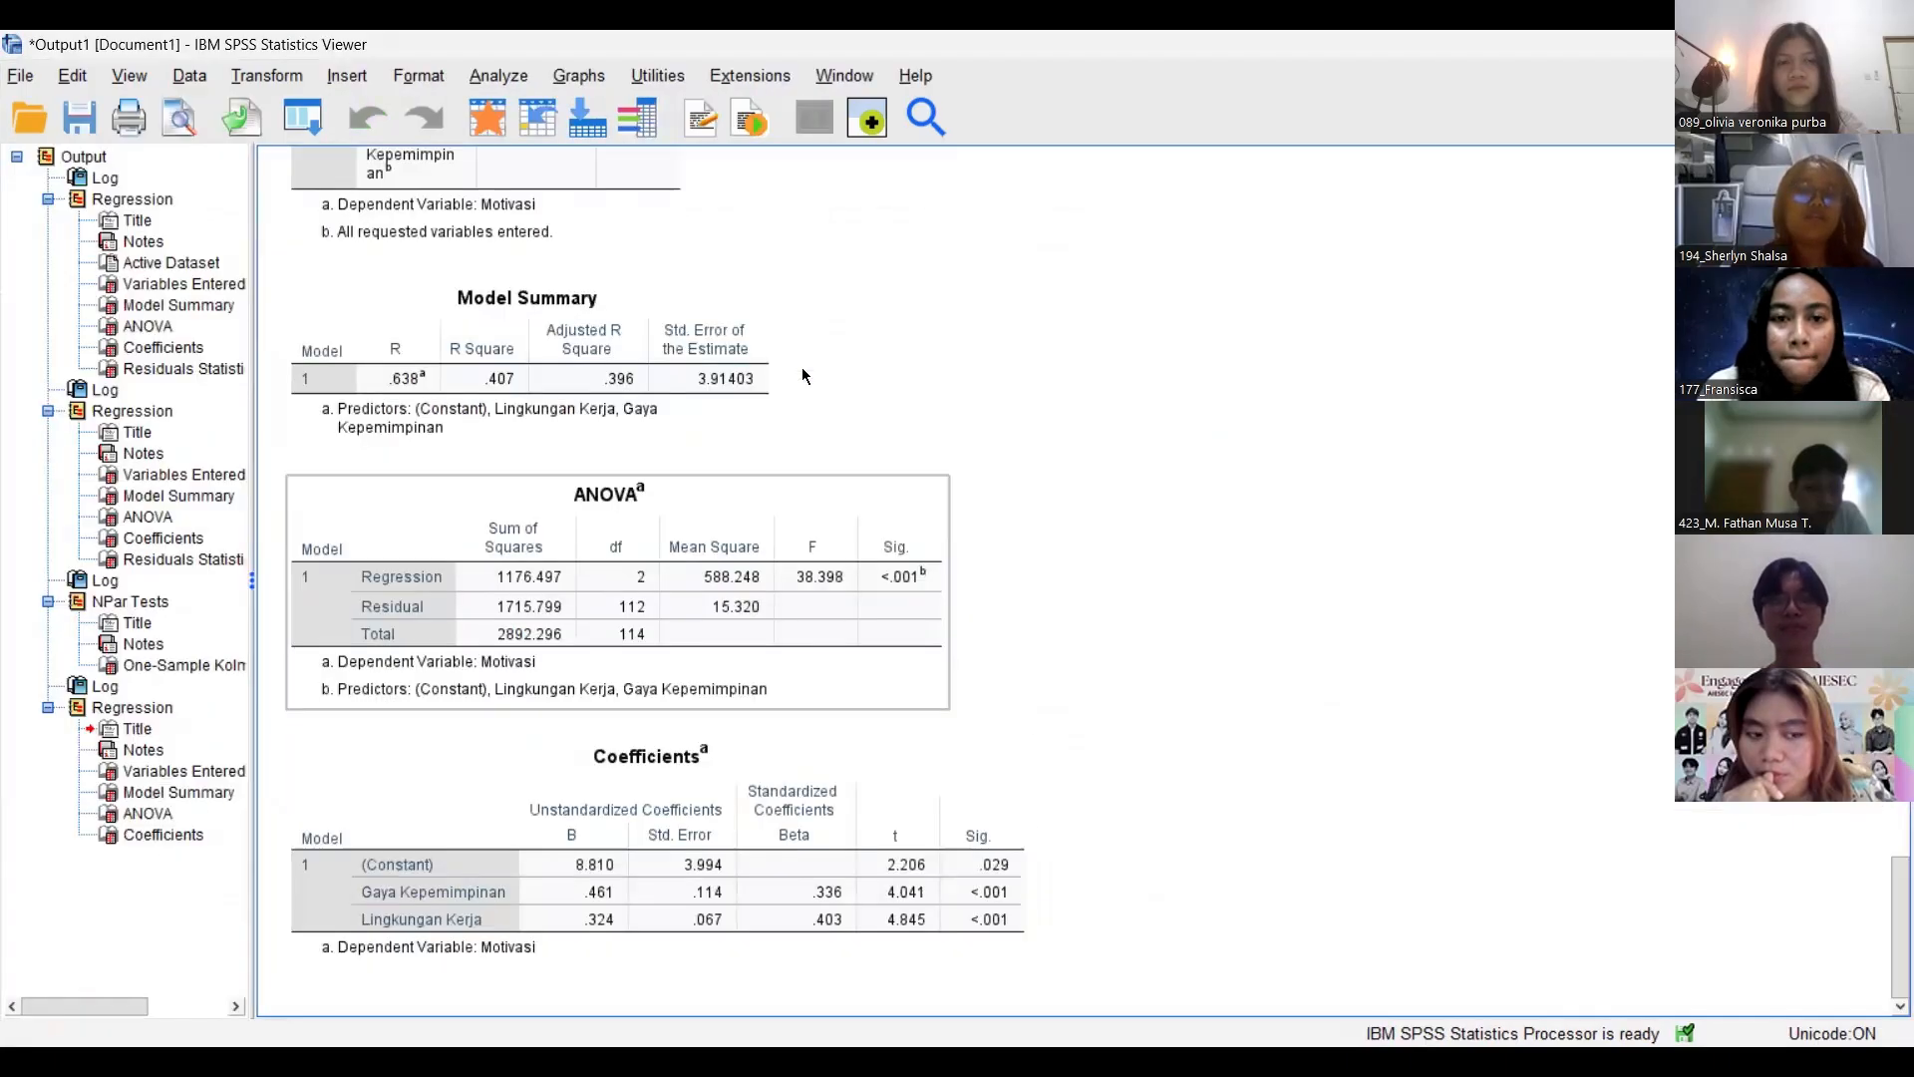
pyautogui.scroll(3, 804, 374)
pyautogui.scroll(-3, 804, 375)
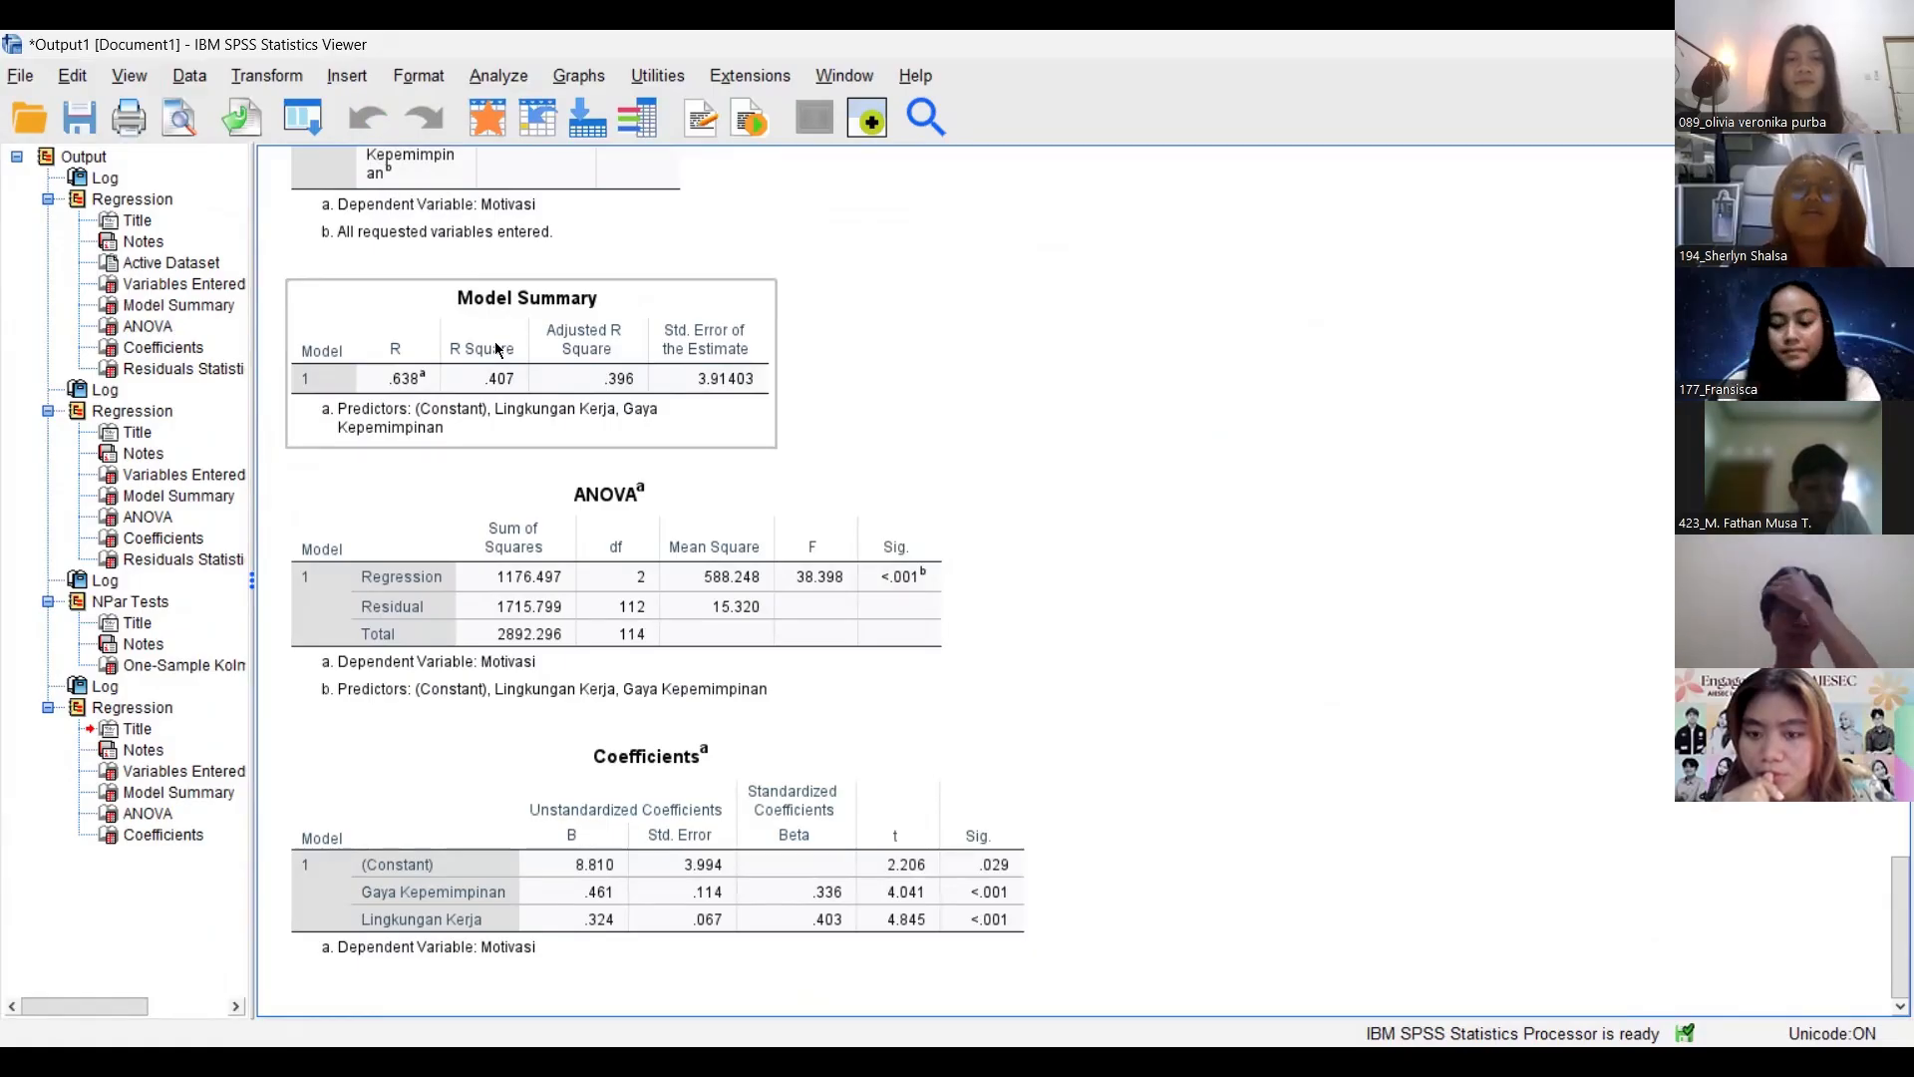
# Go back to the case data and reopen the Linear Regression dialog for a second model.
pyautogui.hotkey('alt', 'Tab')
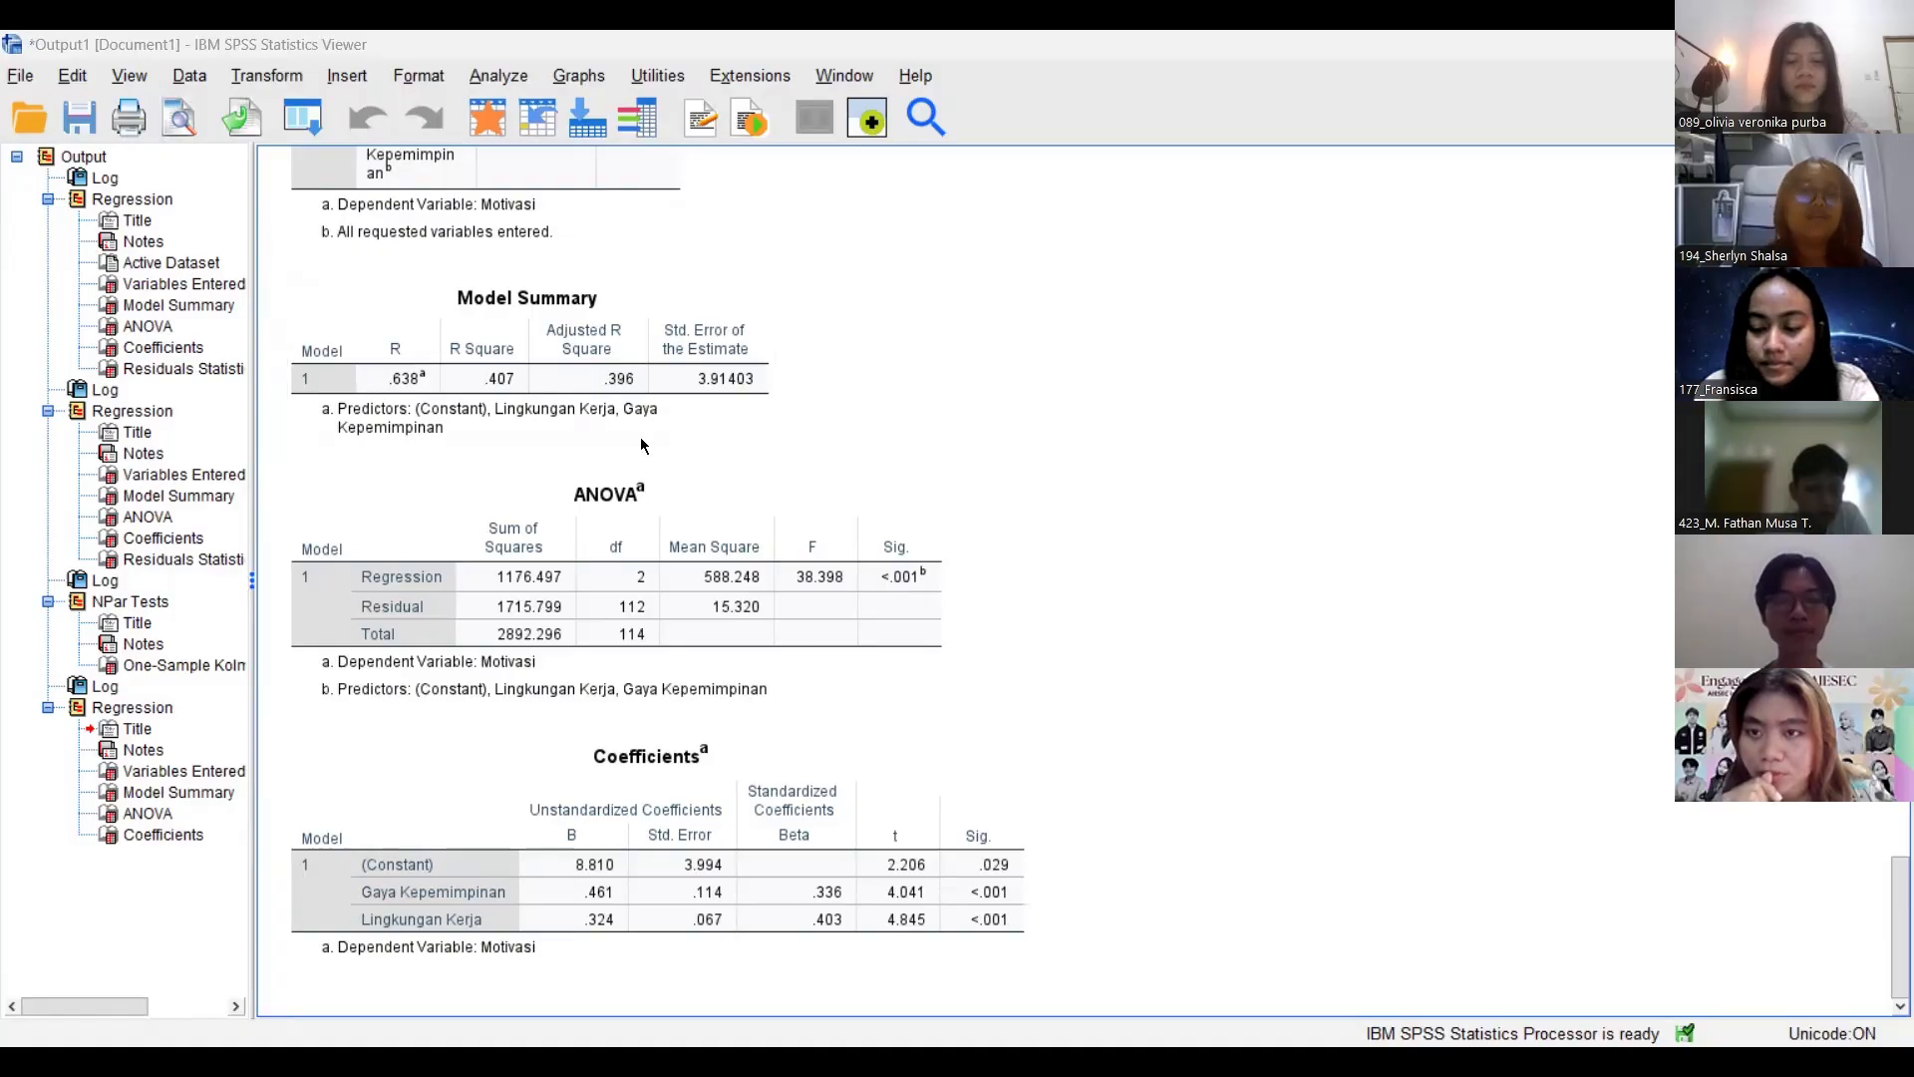
pyautogui.hotkey('alt', 'a')
pyautogui.press('Down')
pyautogui.press('Down')
pyautogui.press('Down')
pyautogui.press('Down')
pyautogui.press('Right')
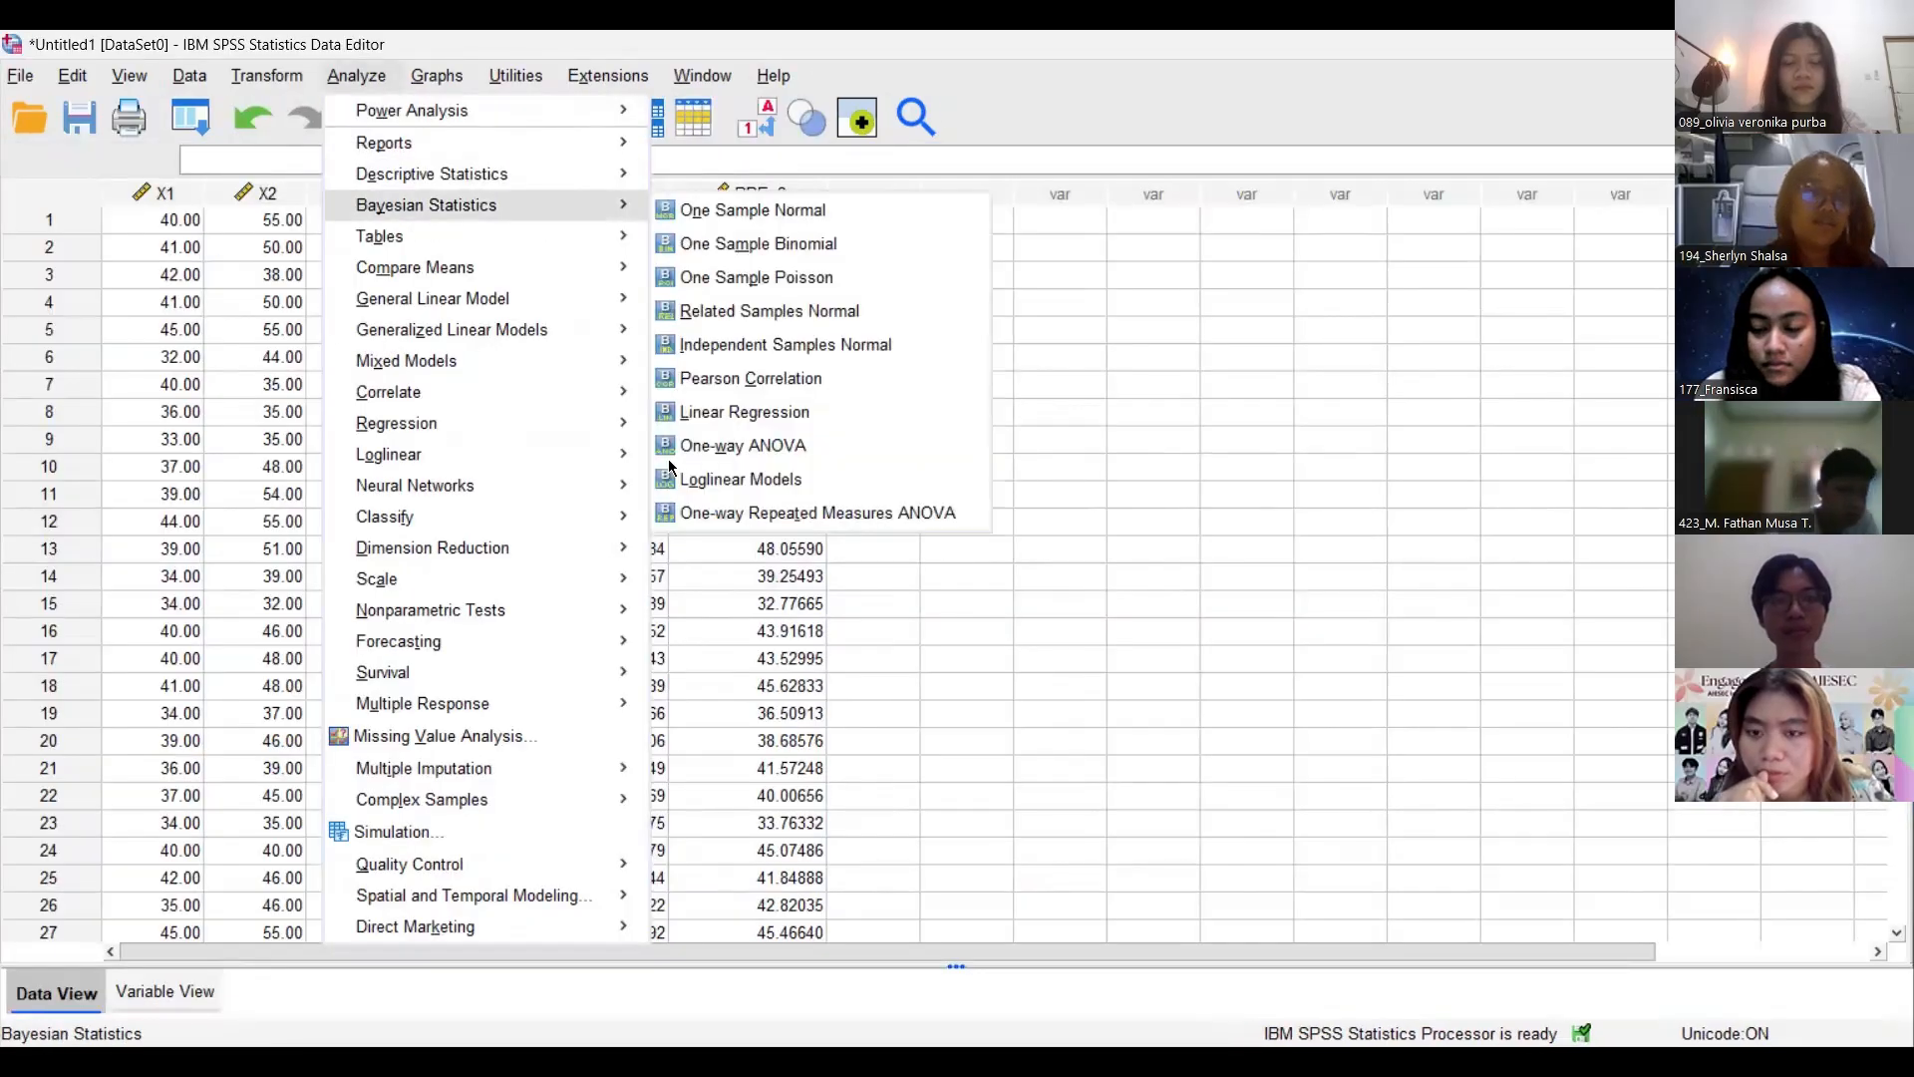
pyautogui.press('Left')
pyautogui.press('Down')
pyautogui.press('Down')
pyautogui.press('Down')
pyautogui.press('Down')
pyautogui.press('Down')
pyautogui.press('Down')
pyautogui.press('Down')
pyautogui.press('Down')
pyautogui.press('Down')
pyautogui.press('Up')
pyautogui.press('Up')
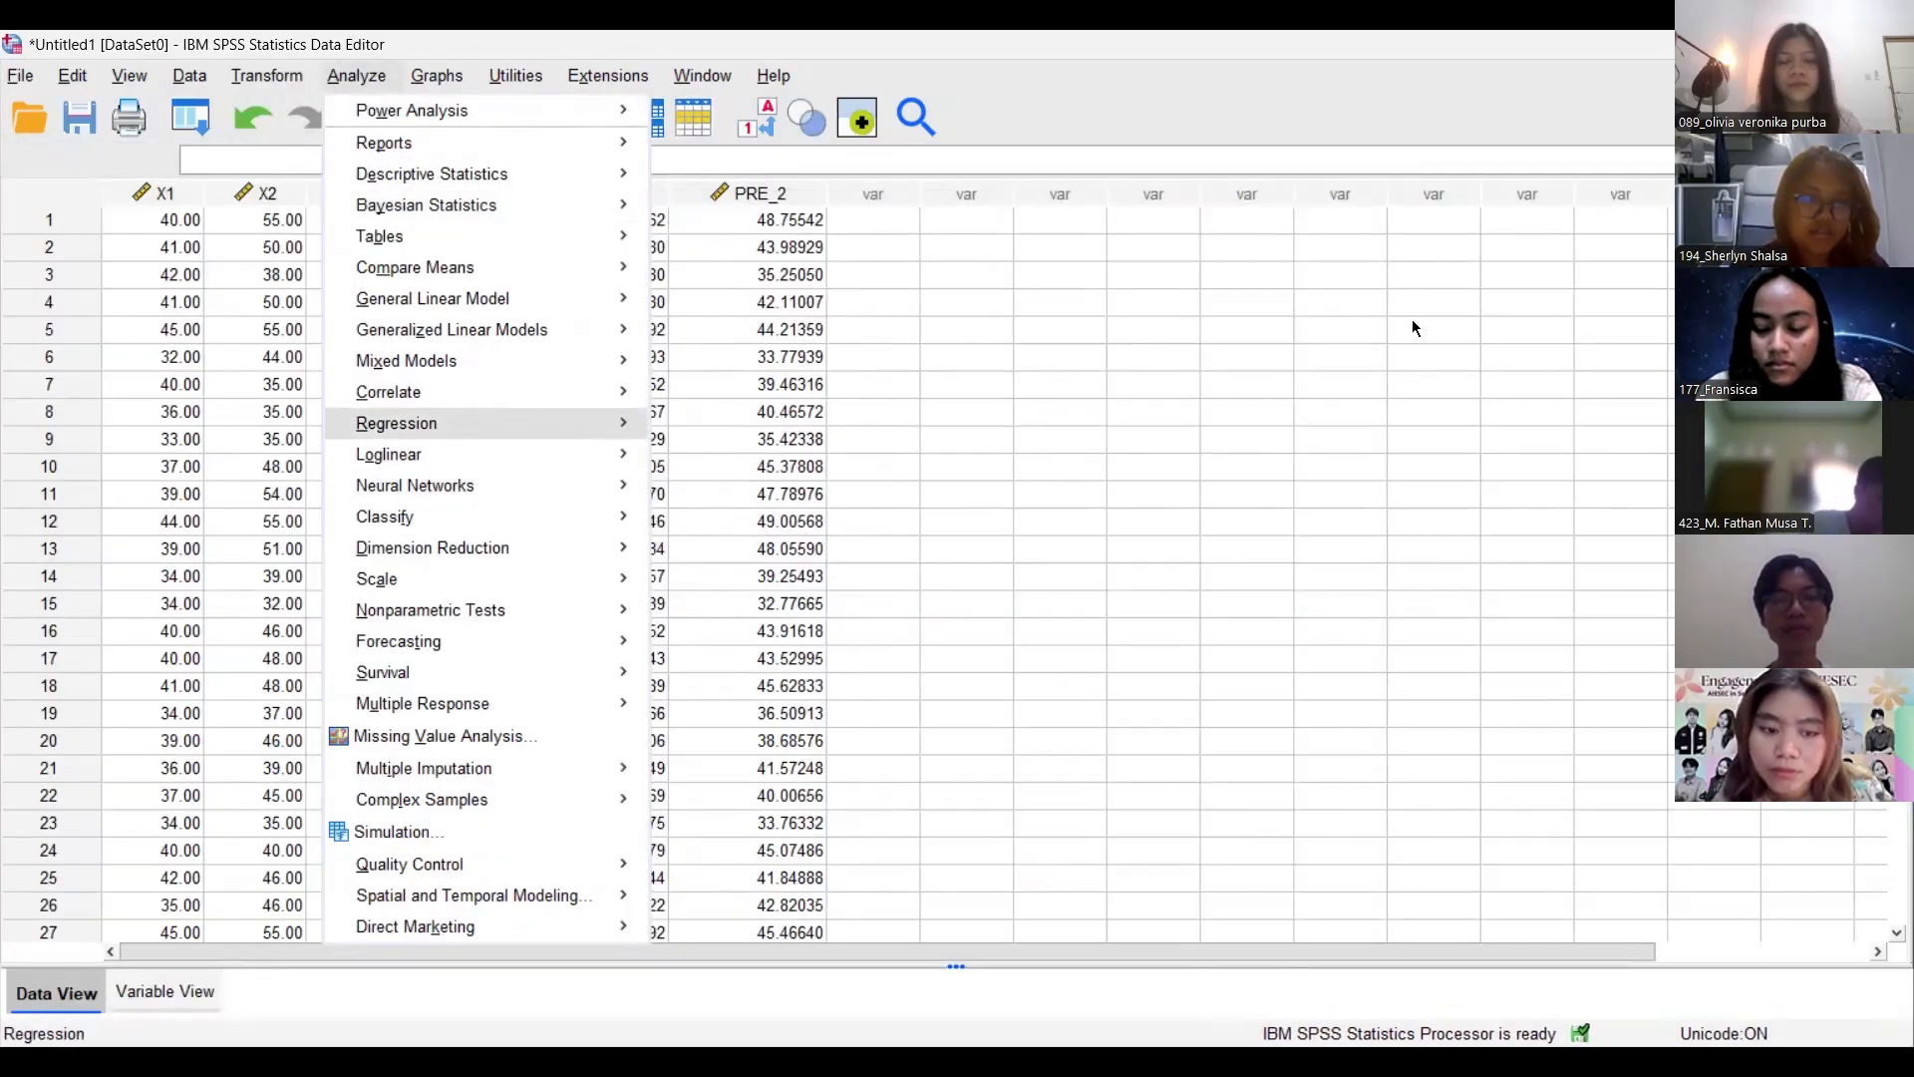
pyautogui.press('Right')
pyautogui.press('Down')
pyautogui.press('Up')
pyautogui.press('Right')
pyautogui.press('Down')
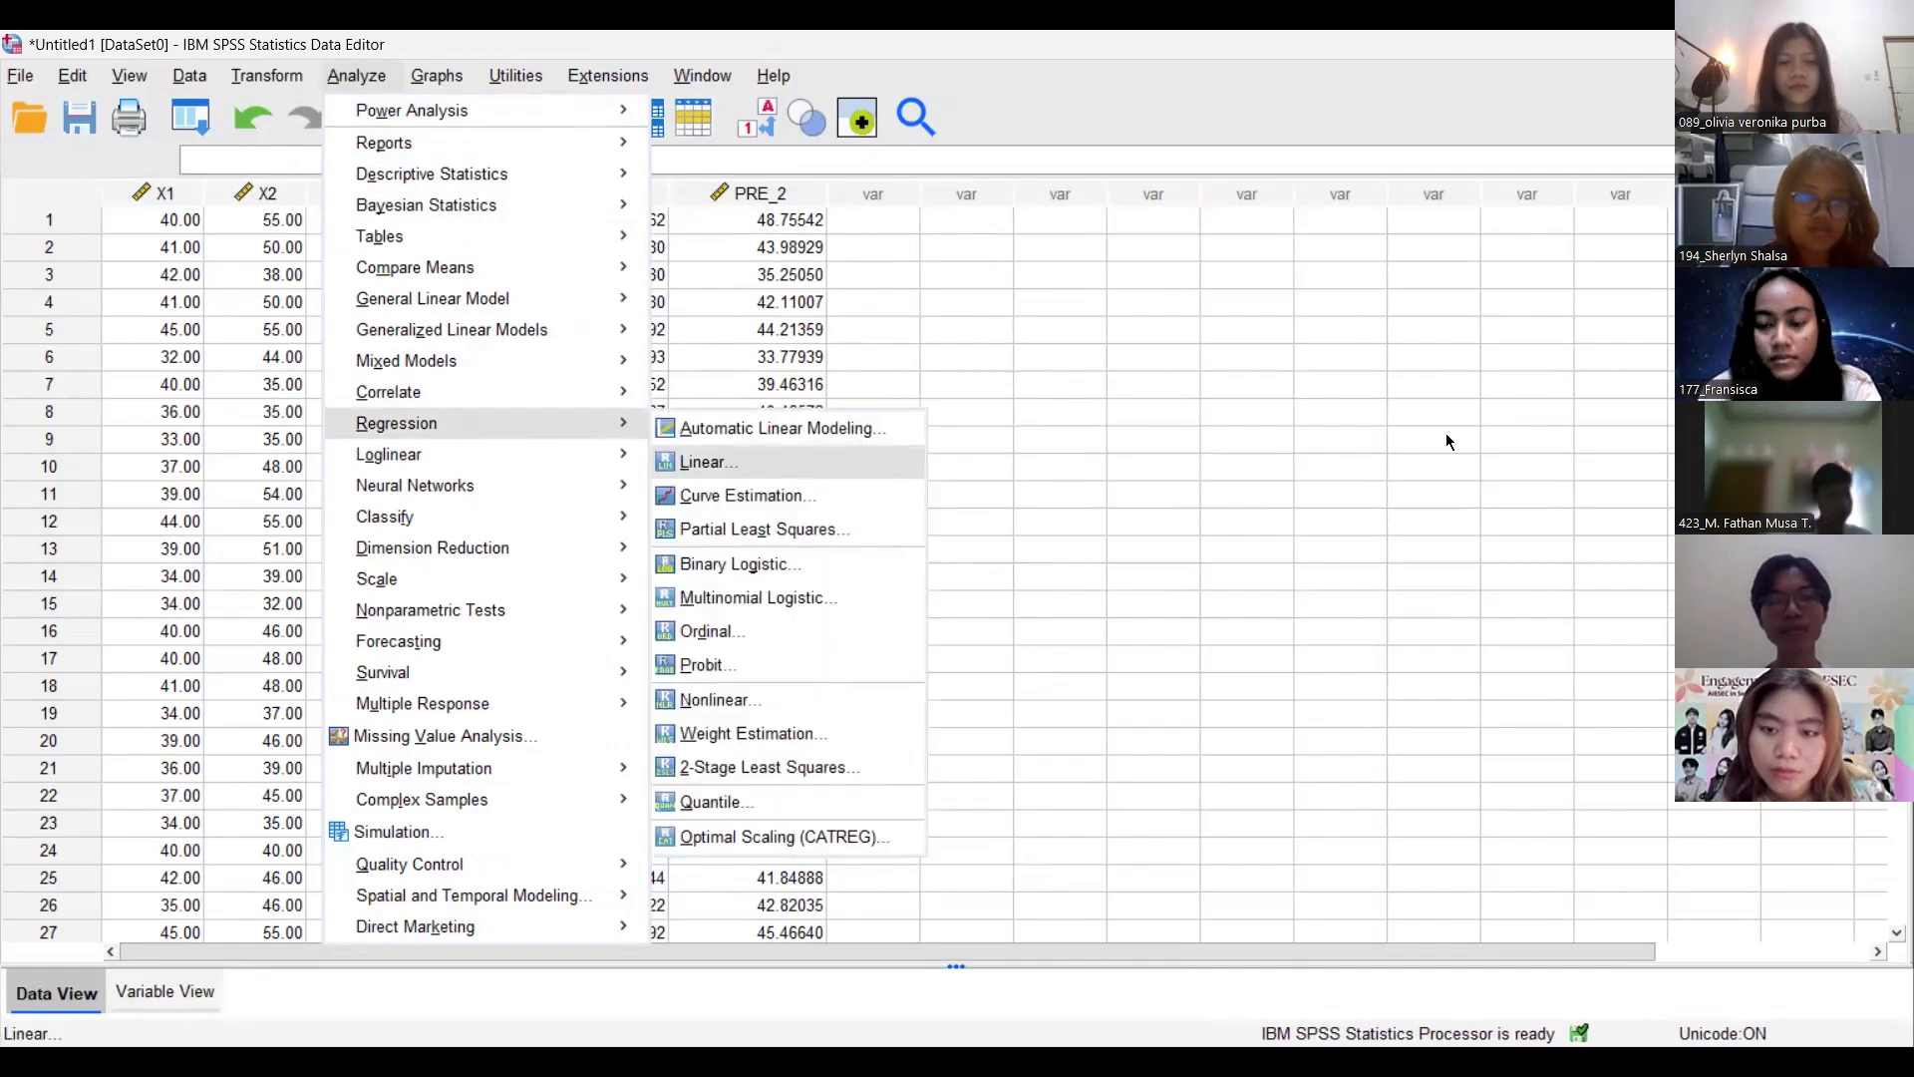
pyautogui.press('Return')
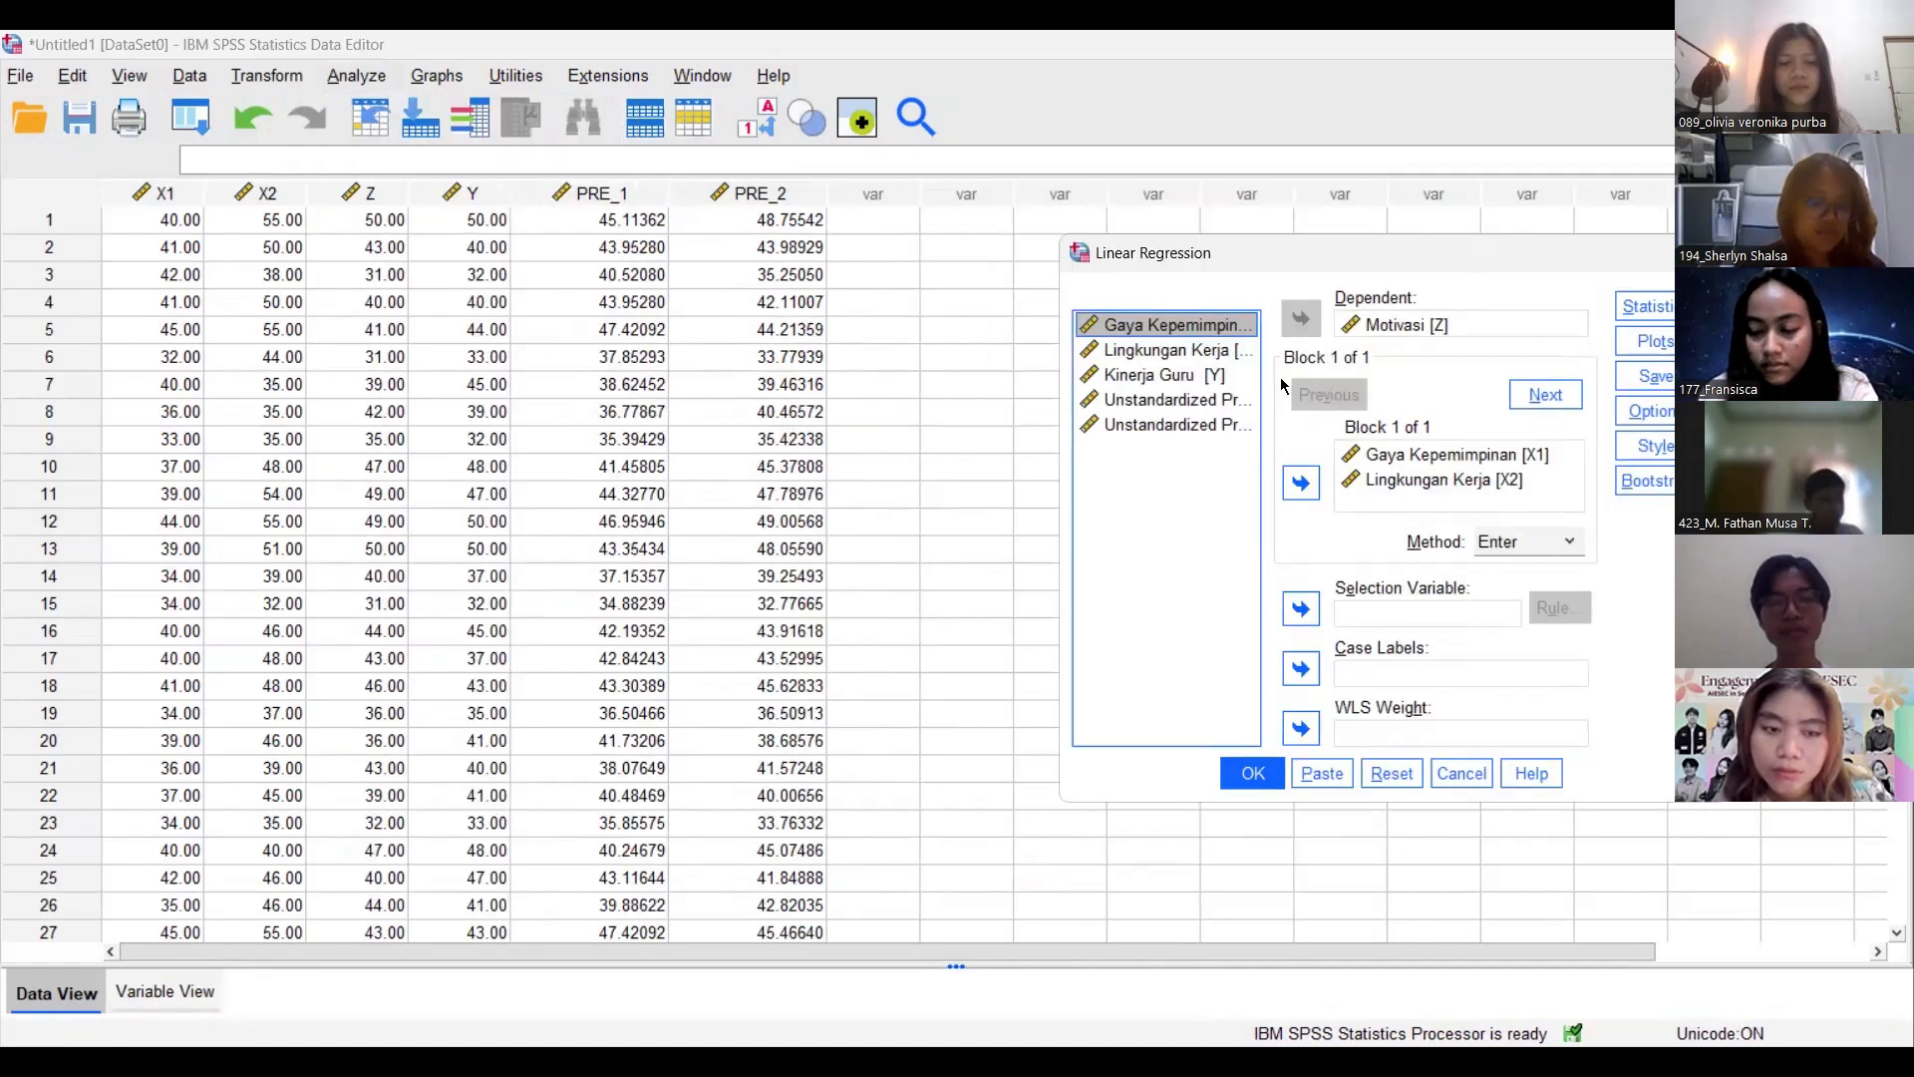
# Move Motivasi [Z] from the dependent variable to the independent variables of Block 1, alongside X1 and X2.
pyautogui.press('Tab')
pyautogui.press('Down')
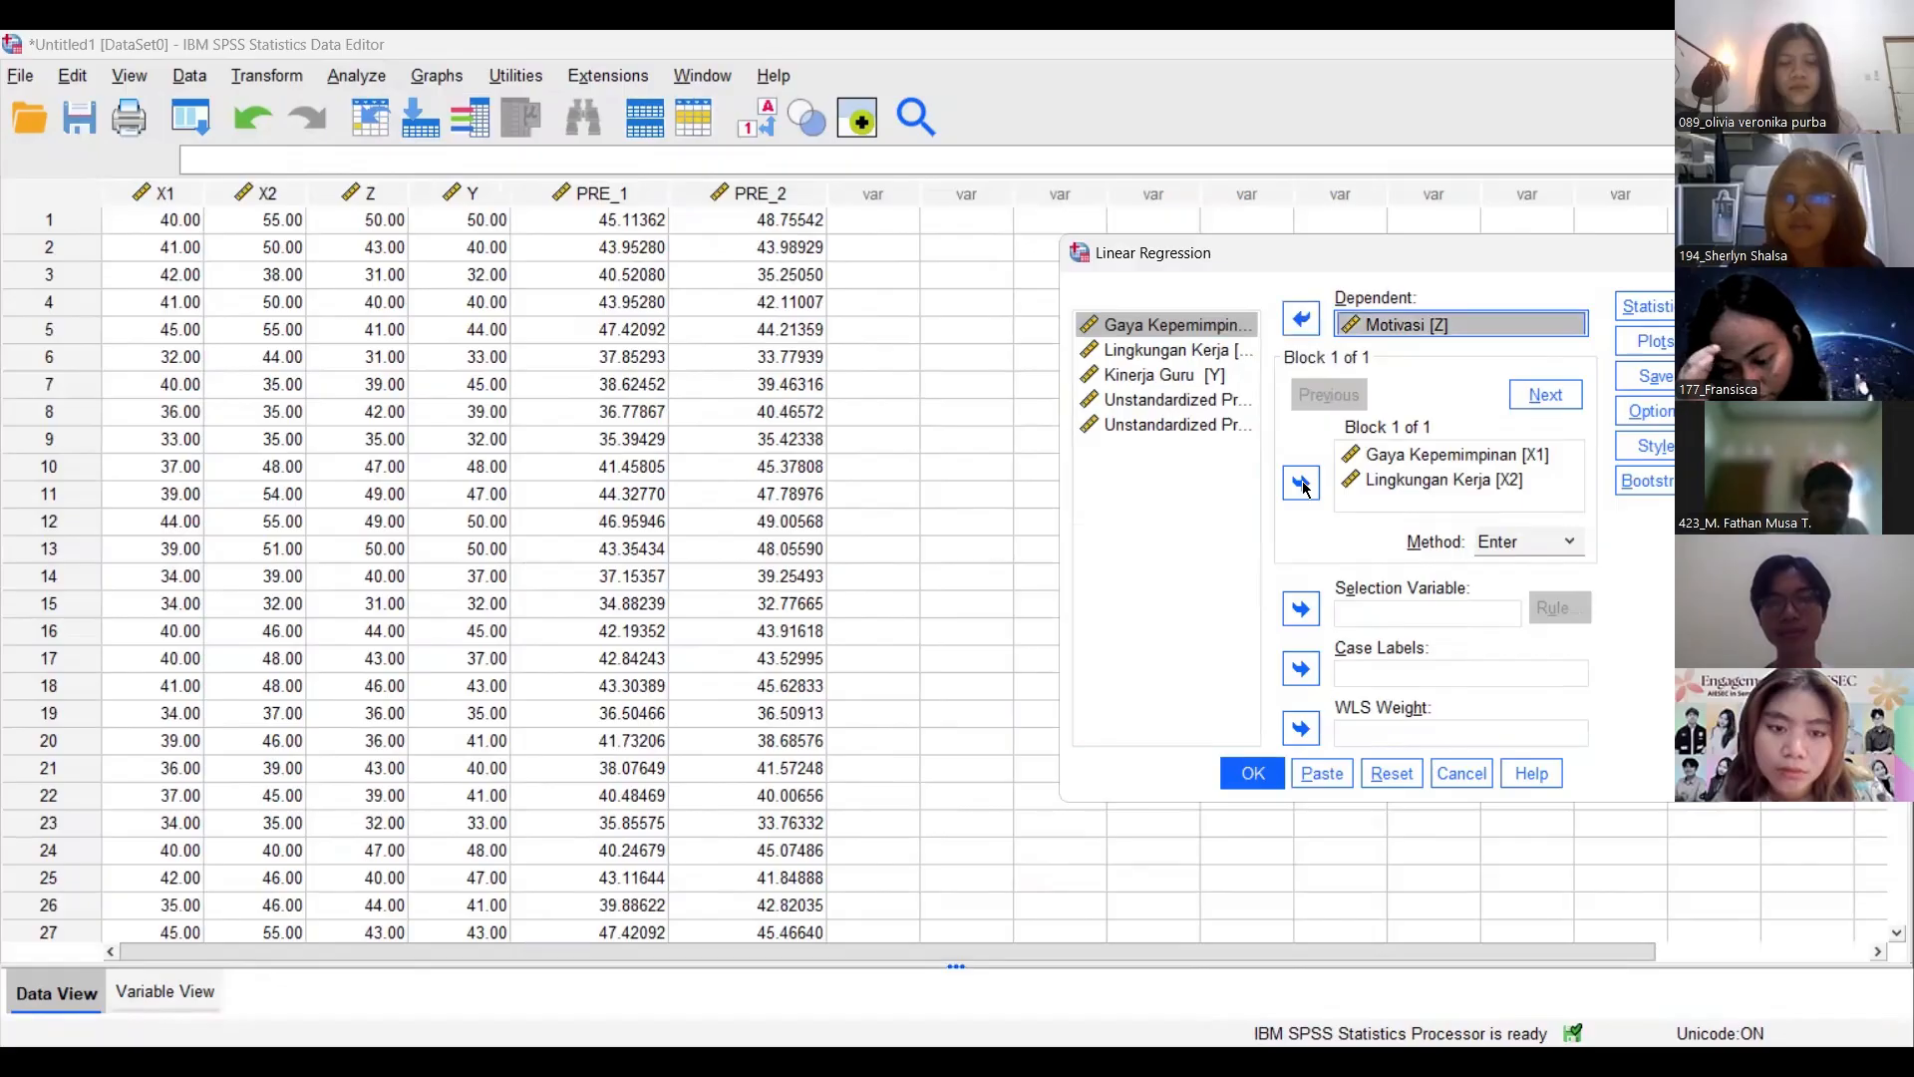
pyautogui.hotkey('shift', 'Tab')
pyautogui.press('space')
pyautogui.press('Tab')
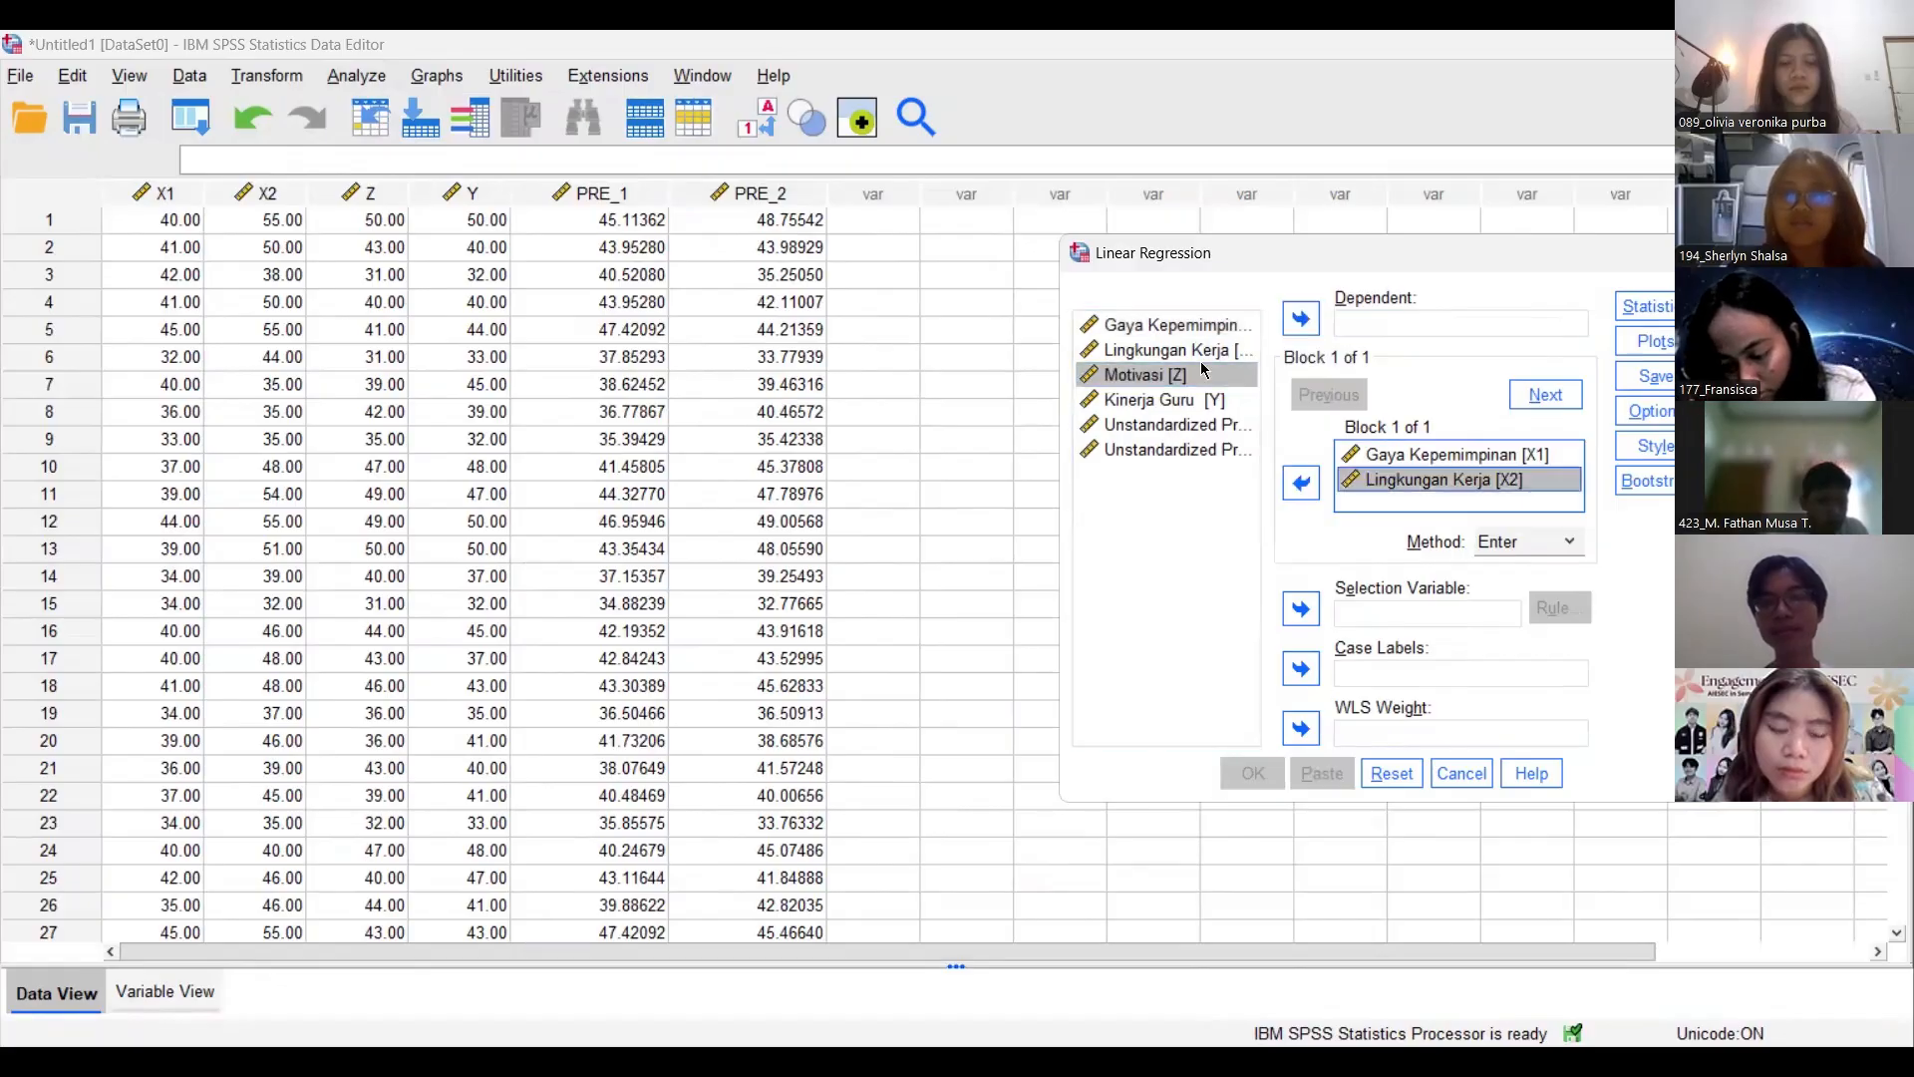
pyautogui.press('Up')
pyautogui.hotkey('shift', 'Tab')
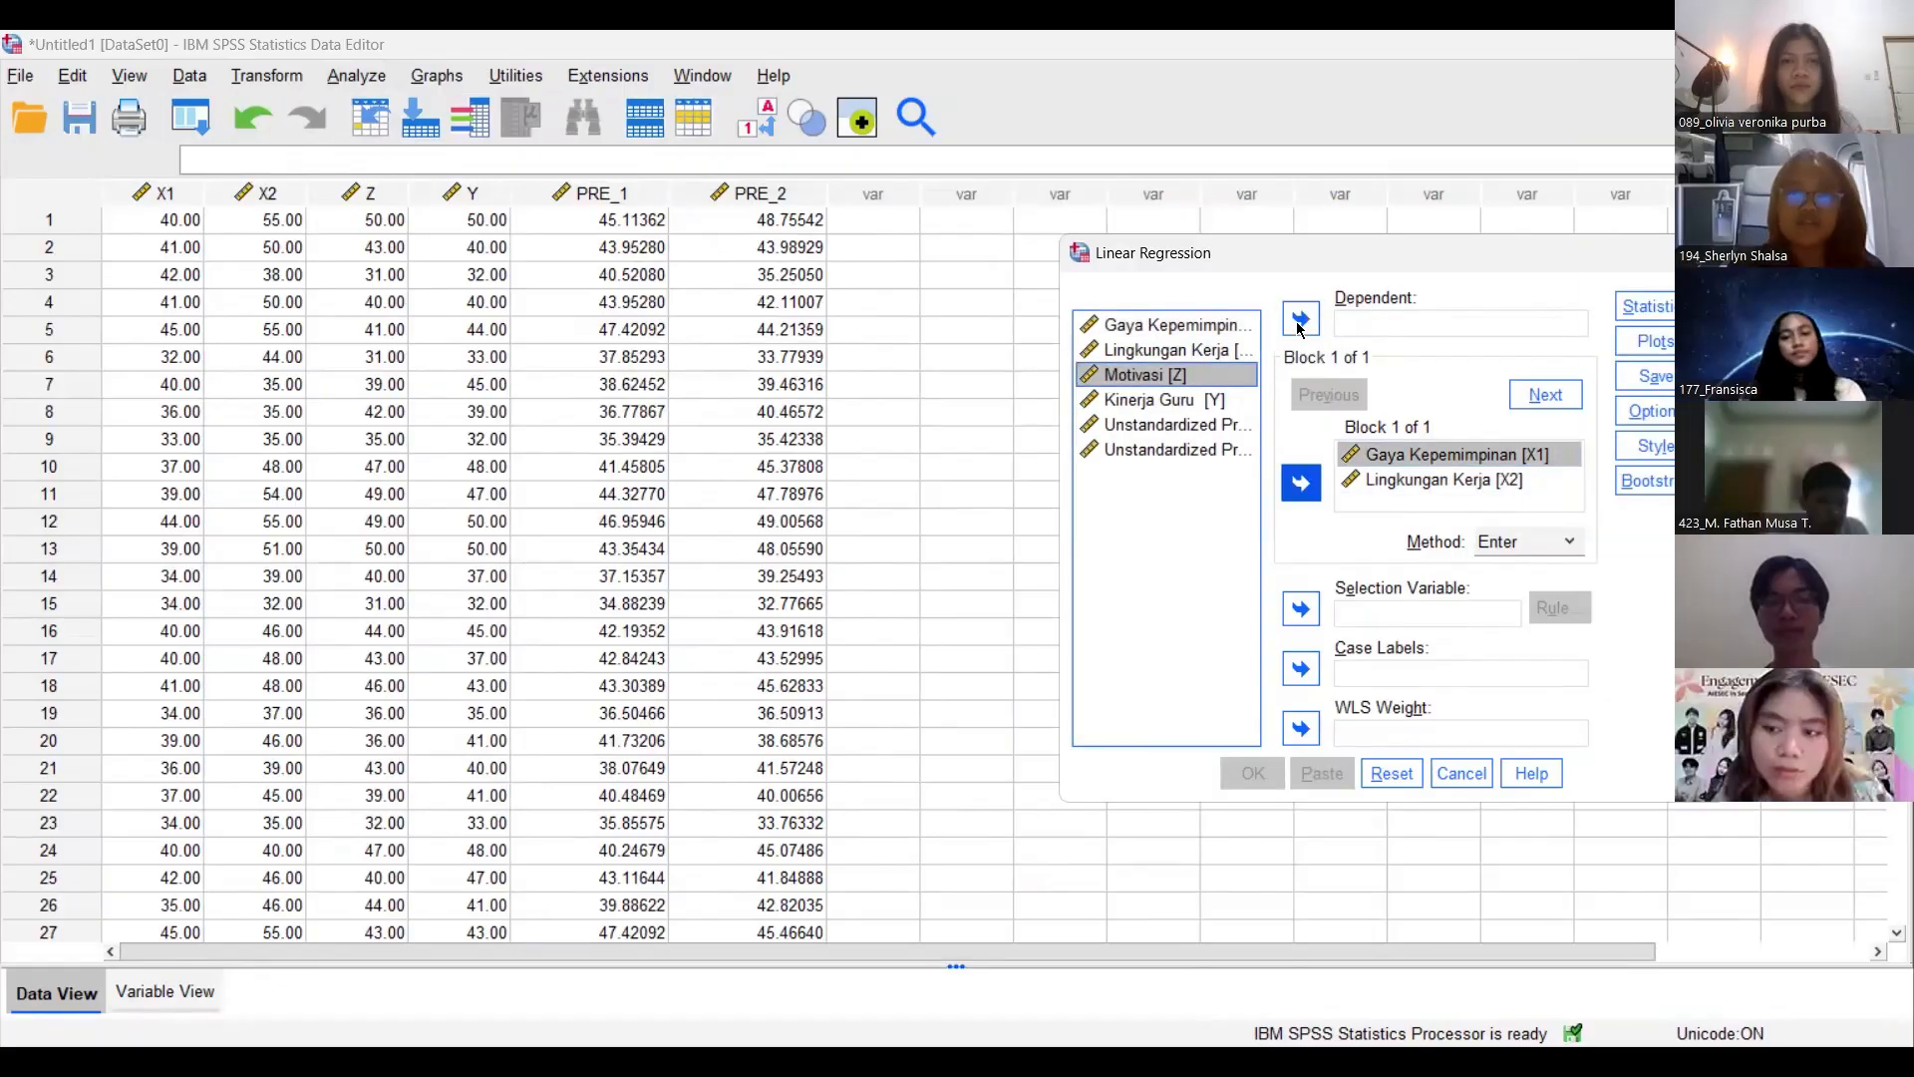
pyautogui.click(1301, 483)
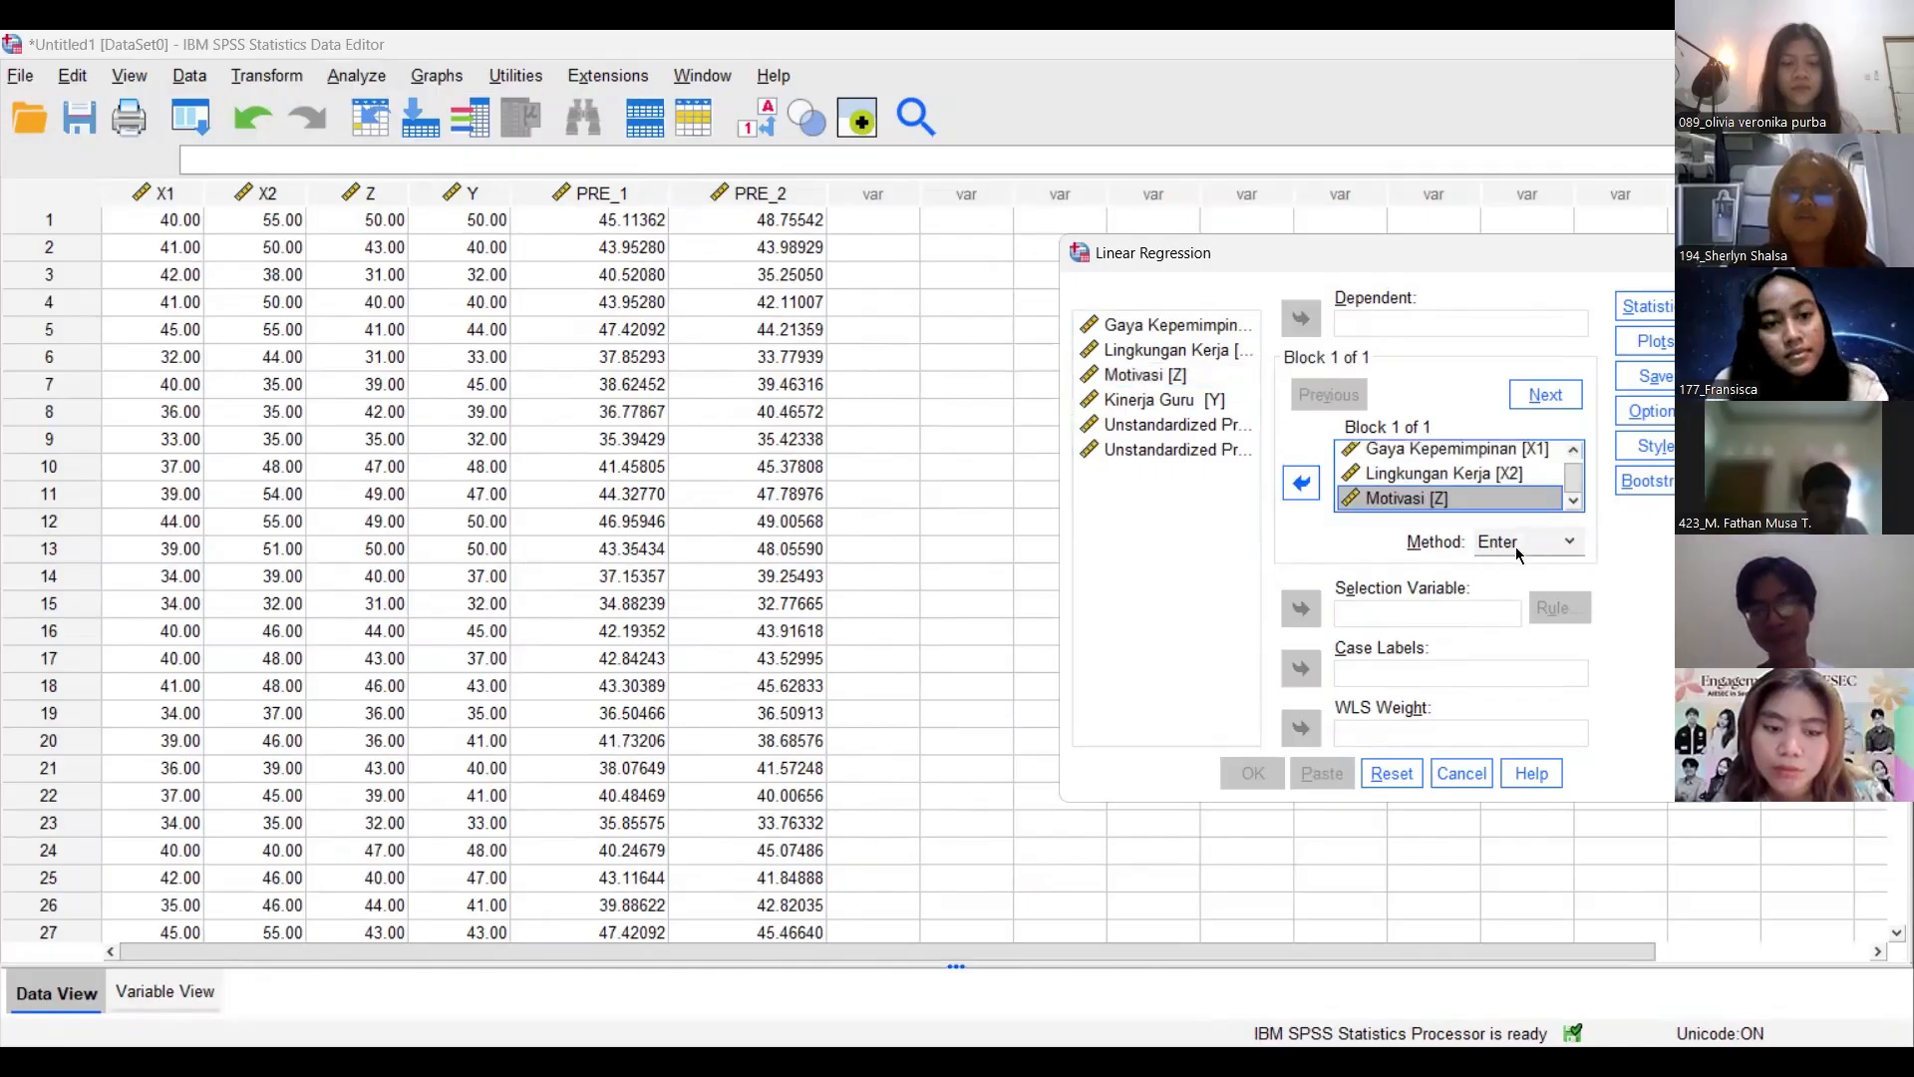
# Set Kinerja Guru [Y] as the dependent variable and run the regression.
pyautogui.hotkey('shift', 'Tab')
pyautogui.click(1301, 318)
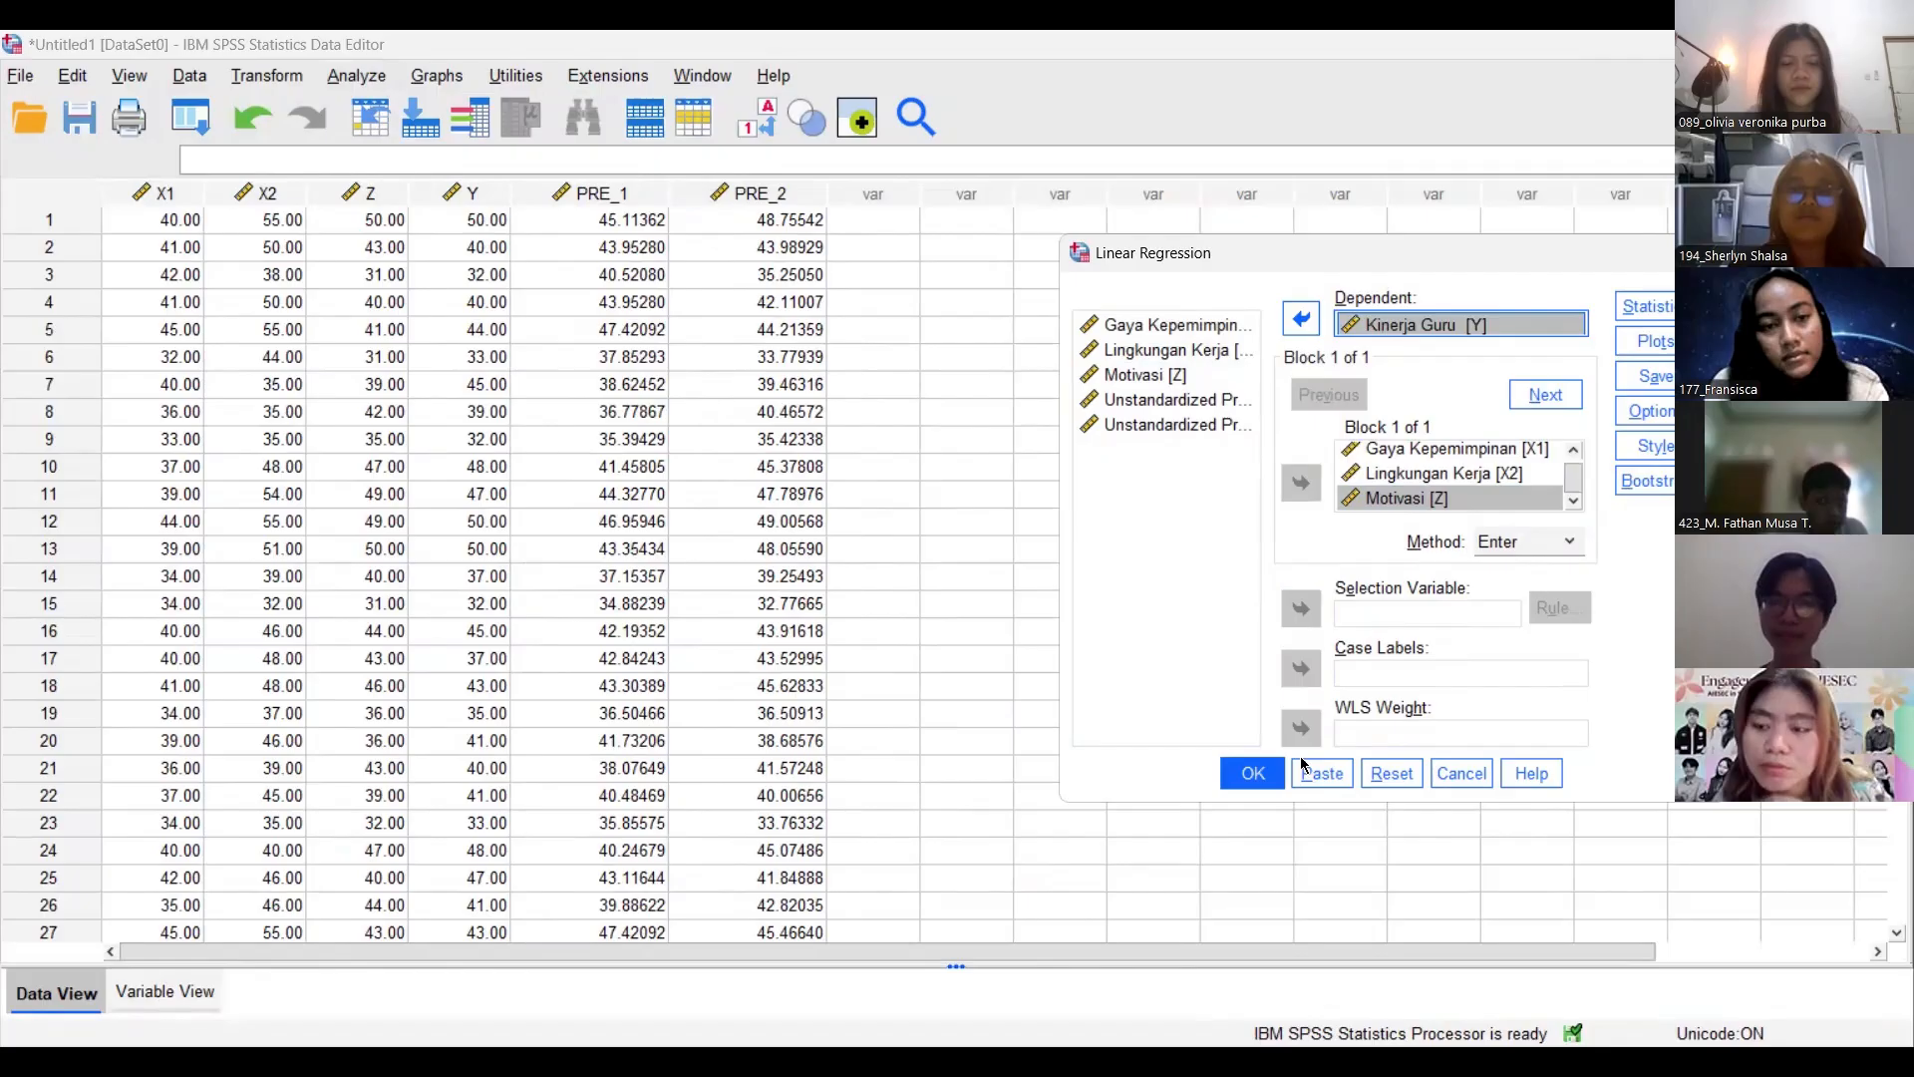
pyautogui.click(1244, 783)
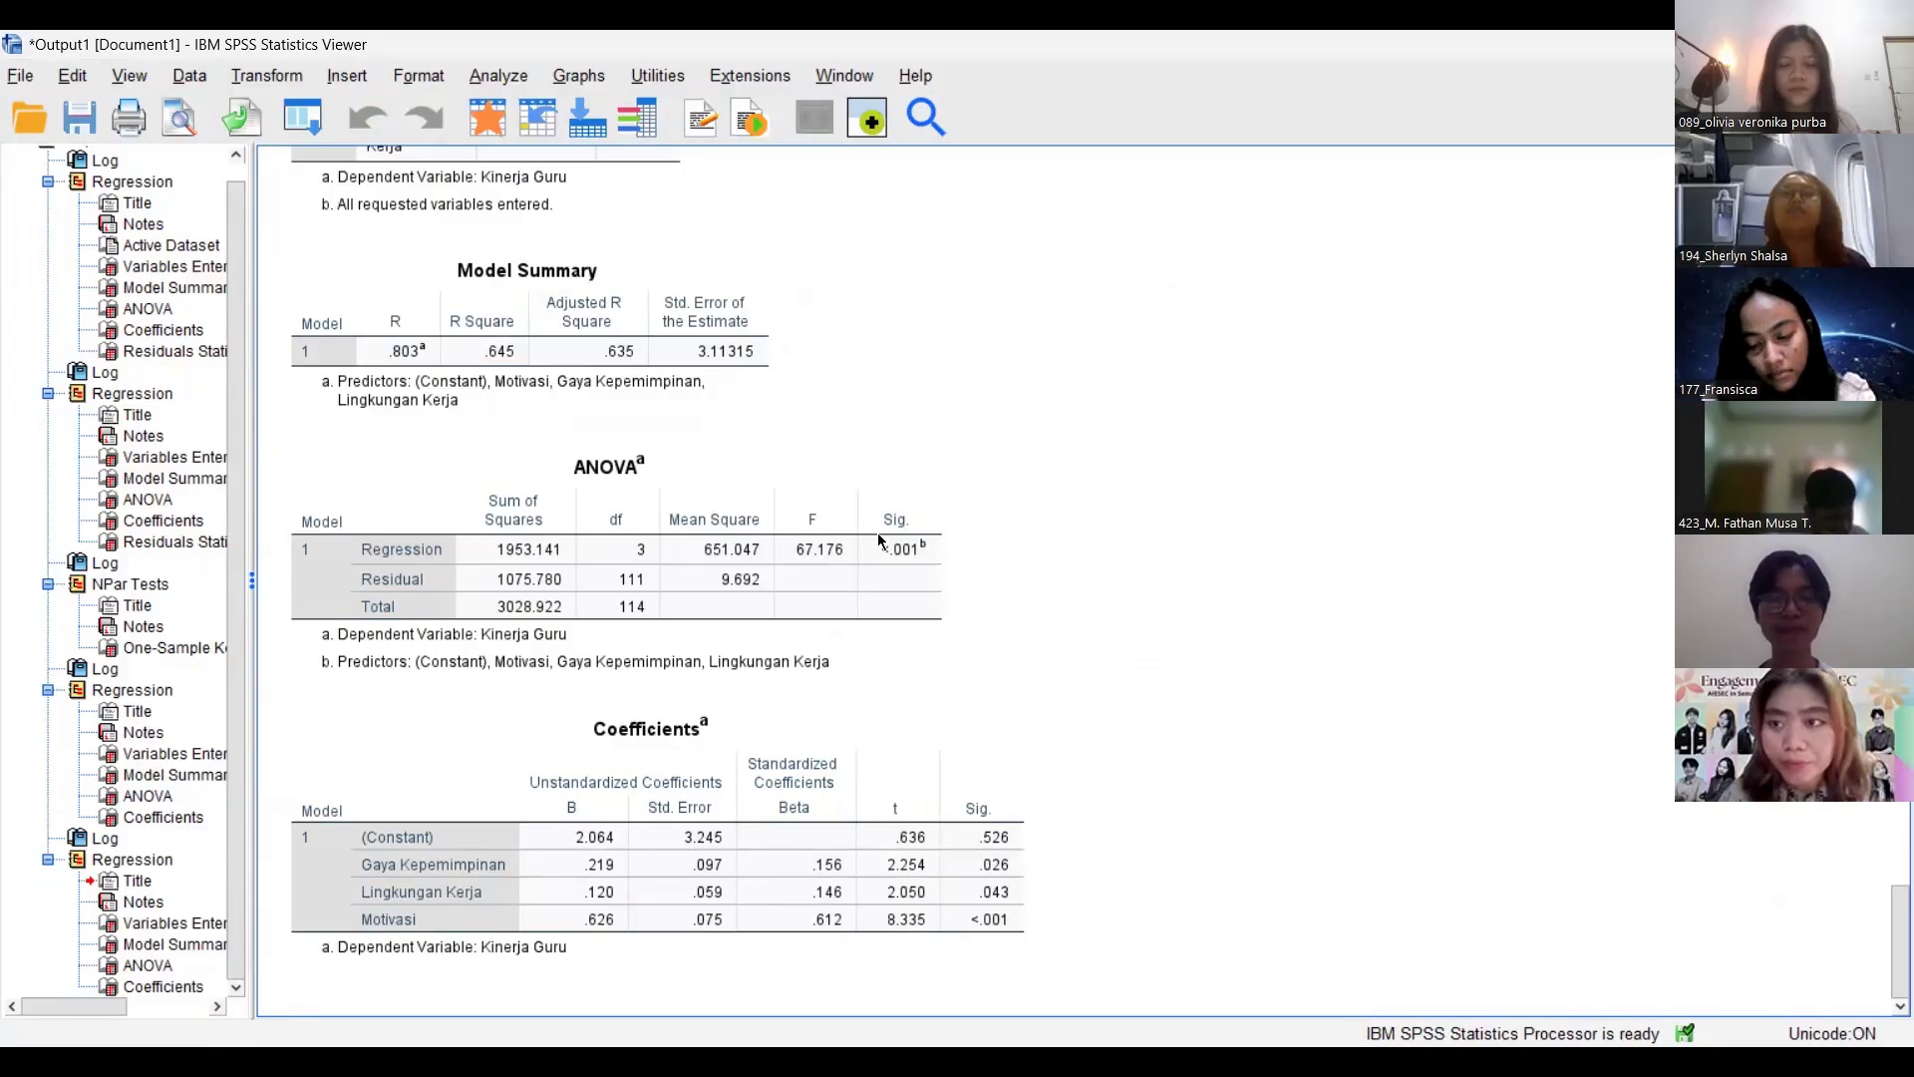
# Examine the ANOVA, coefficients and model summary tables of the Motivasi and Kinerja Guru regressions and the One-Sample Kolmogorov-Smirnov Test table.
pyautogui.click(995, 467)
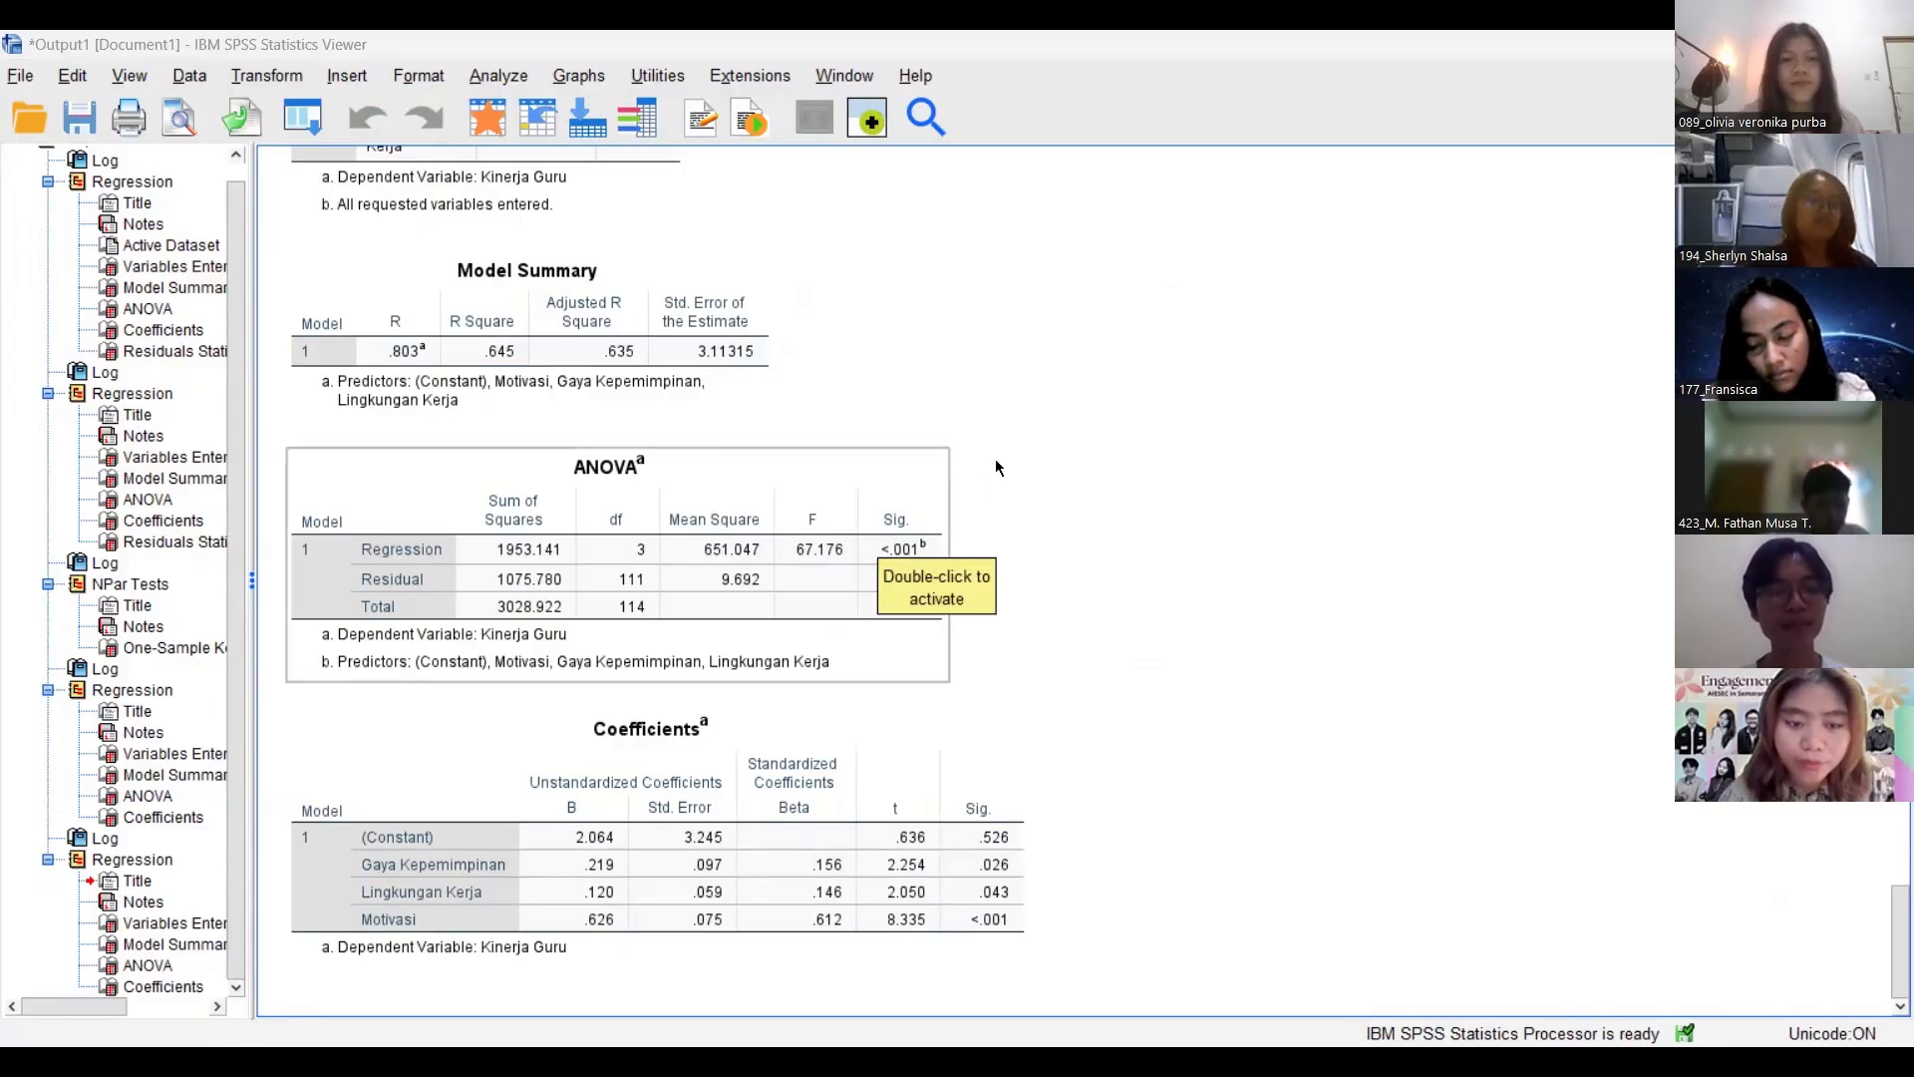
pyautogui.scroll(15, 995, 467)
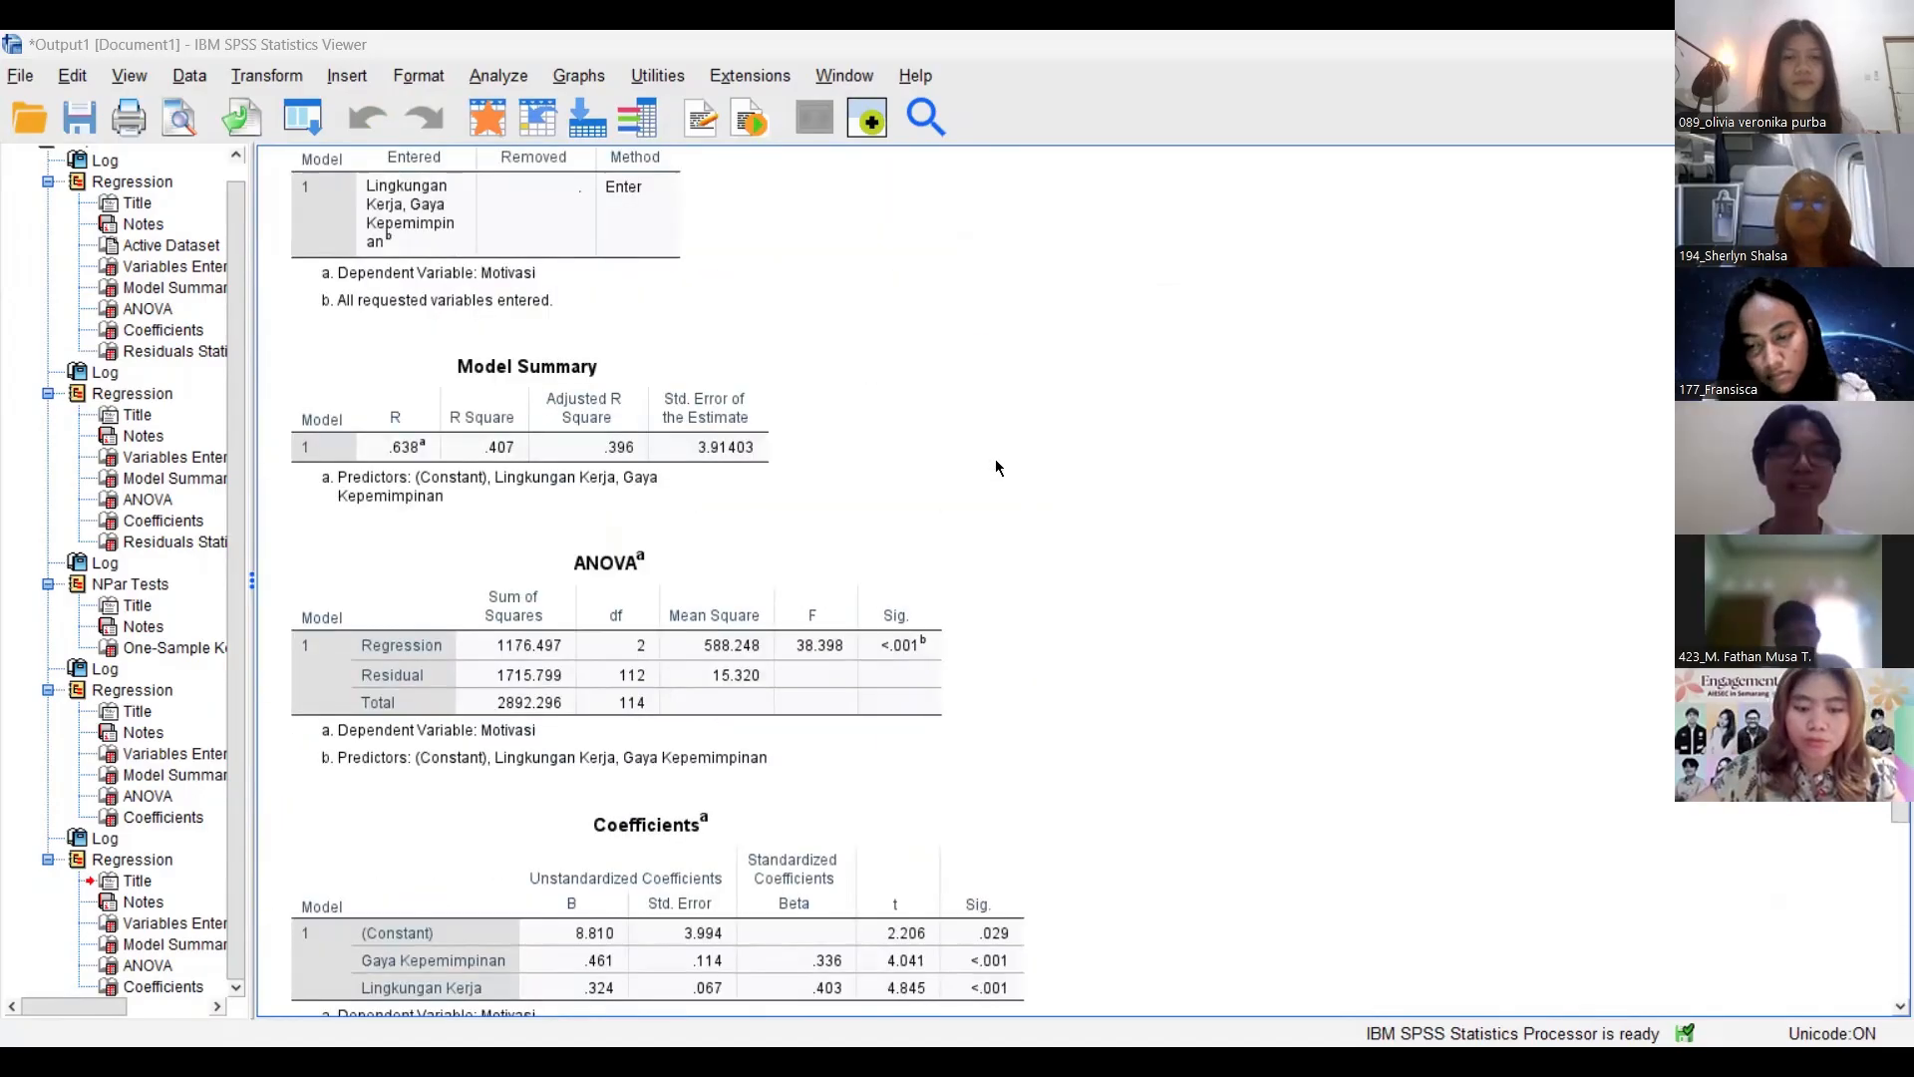
pyautogui.scroll(15, 996, 467)
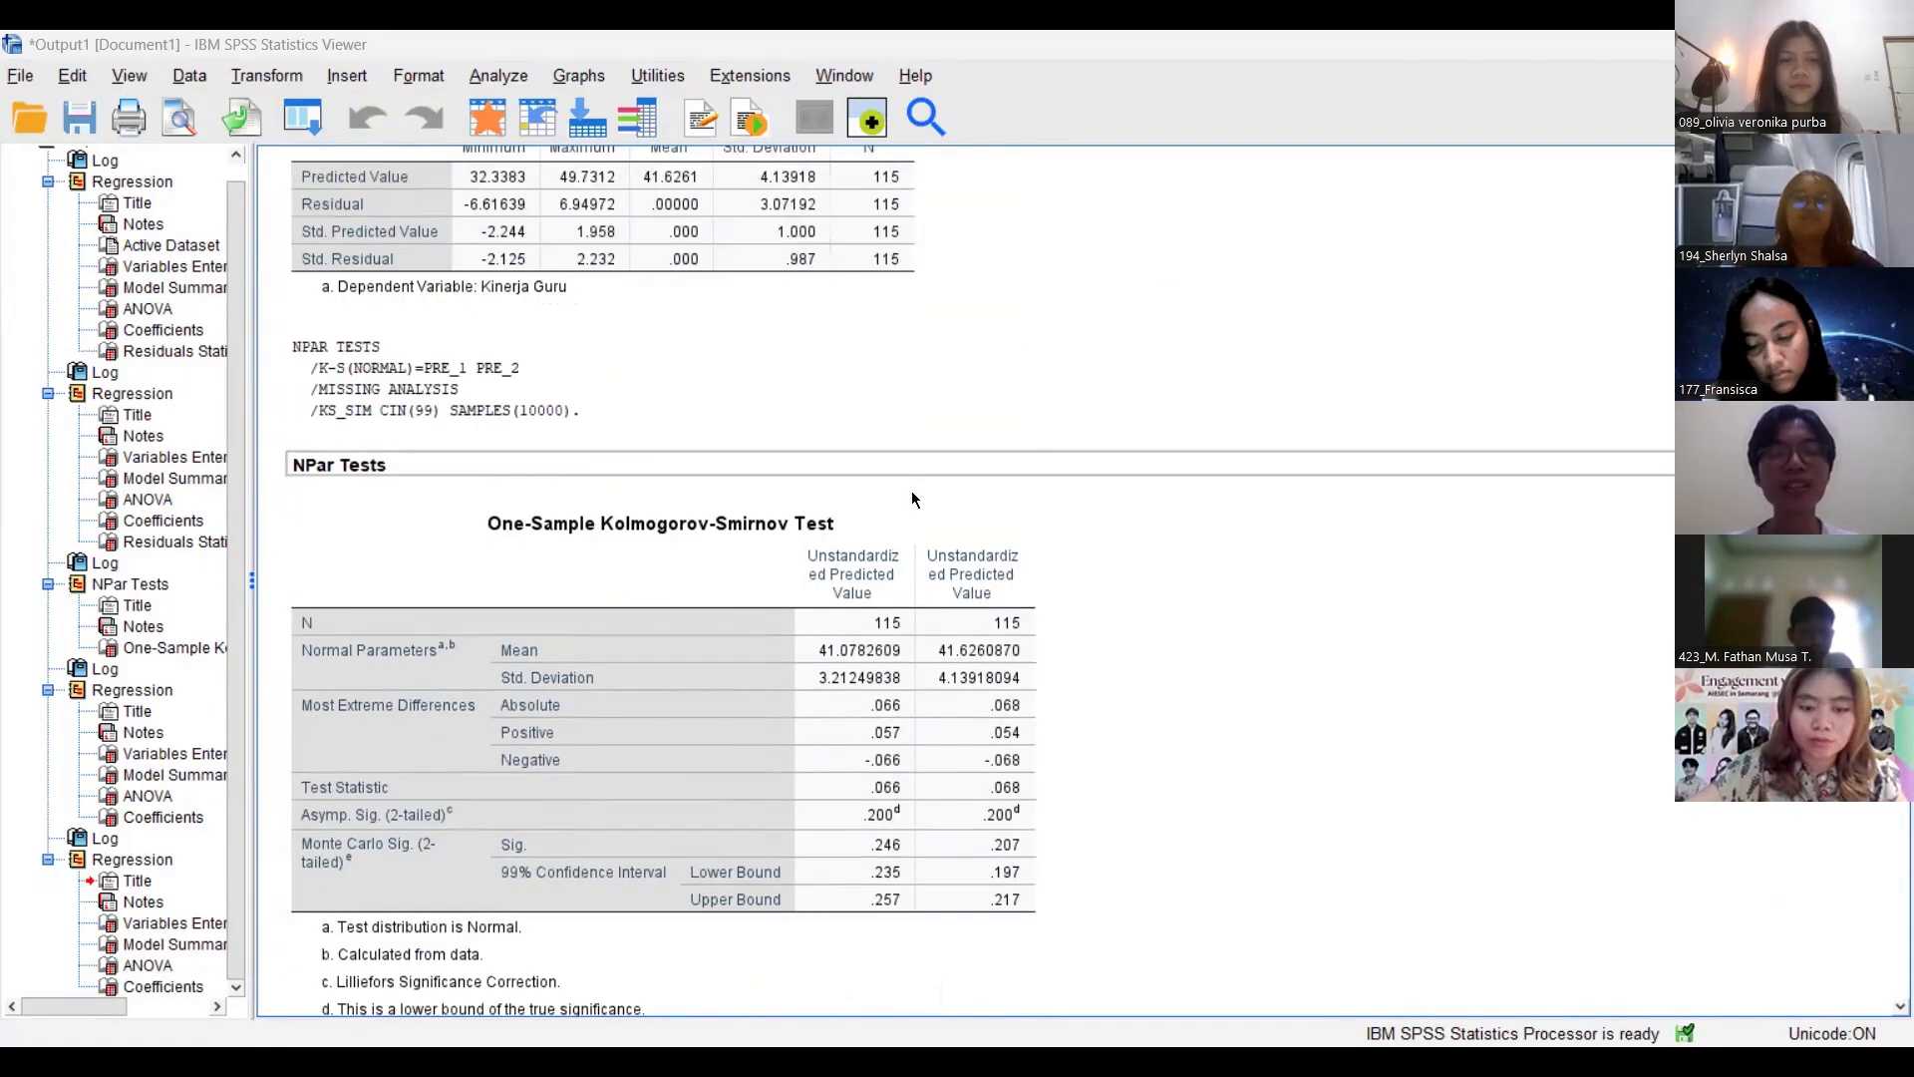
pyautogui.scroll(3, 913, 498)
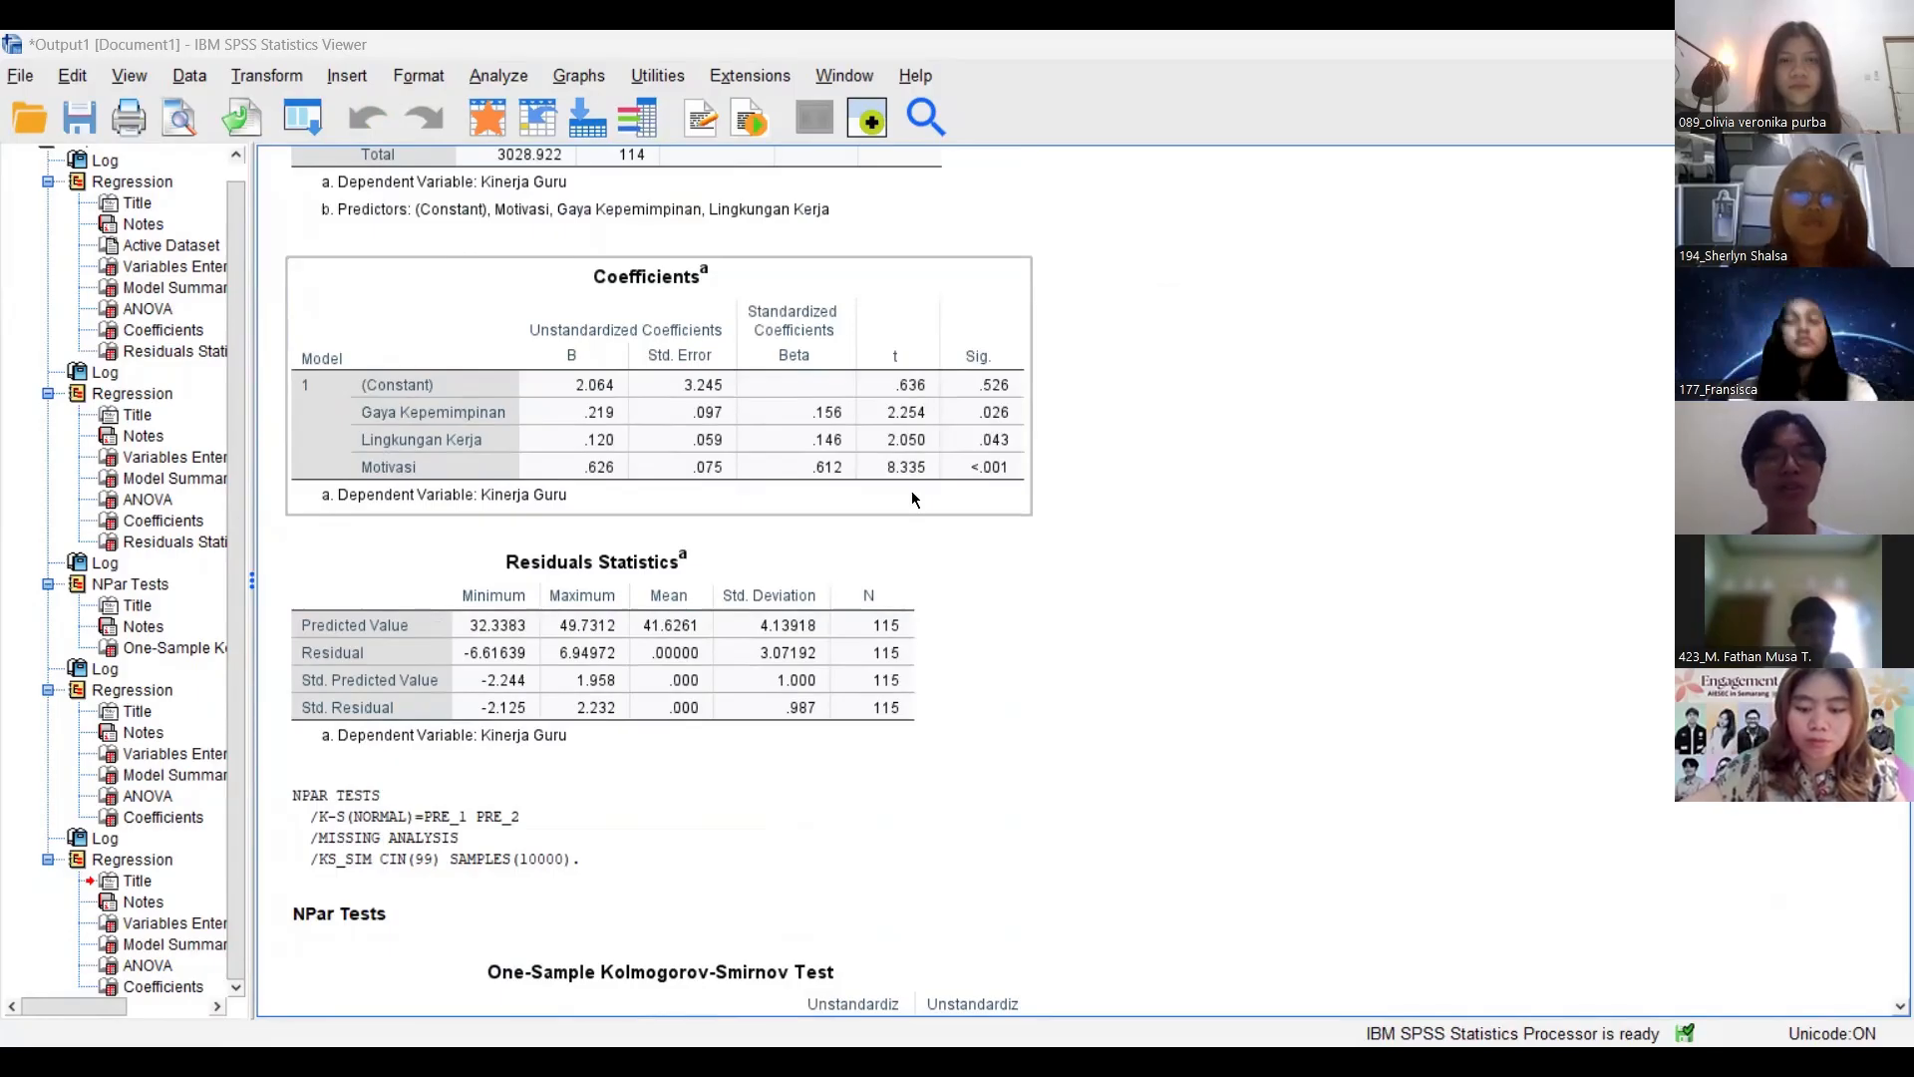
pyautogui.scroll(15, 913, 499)
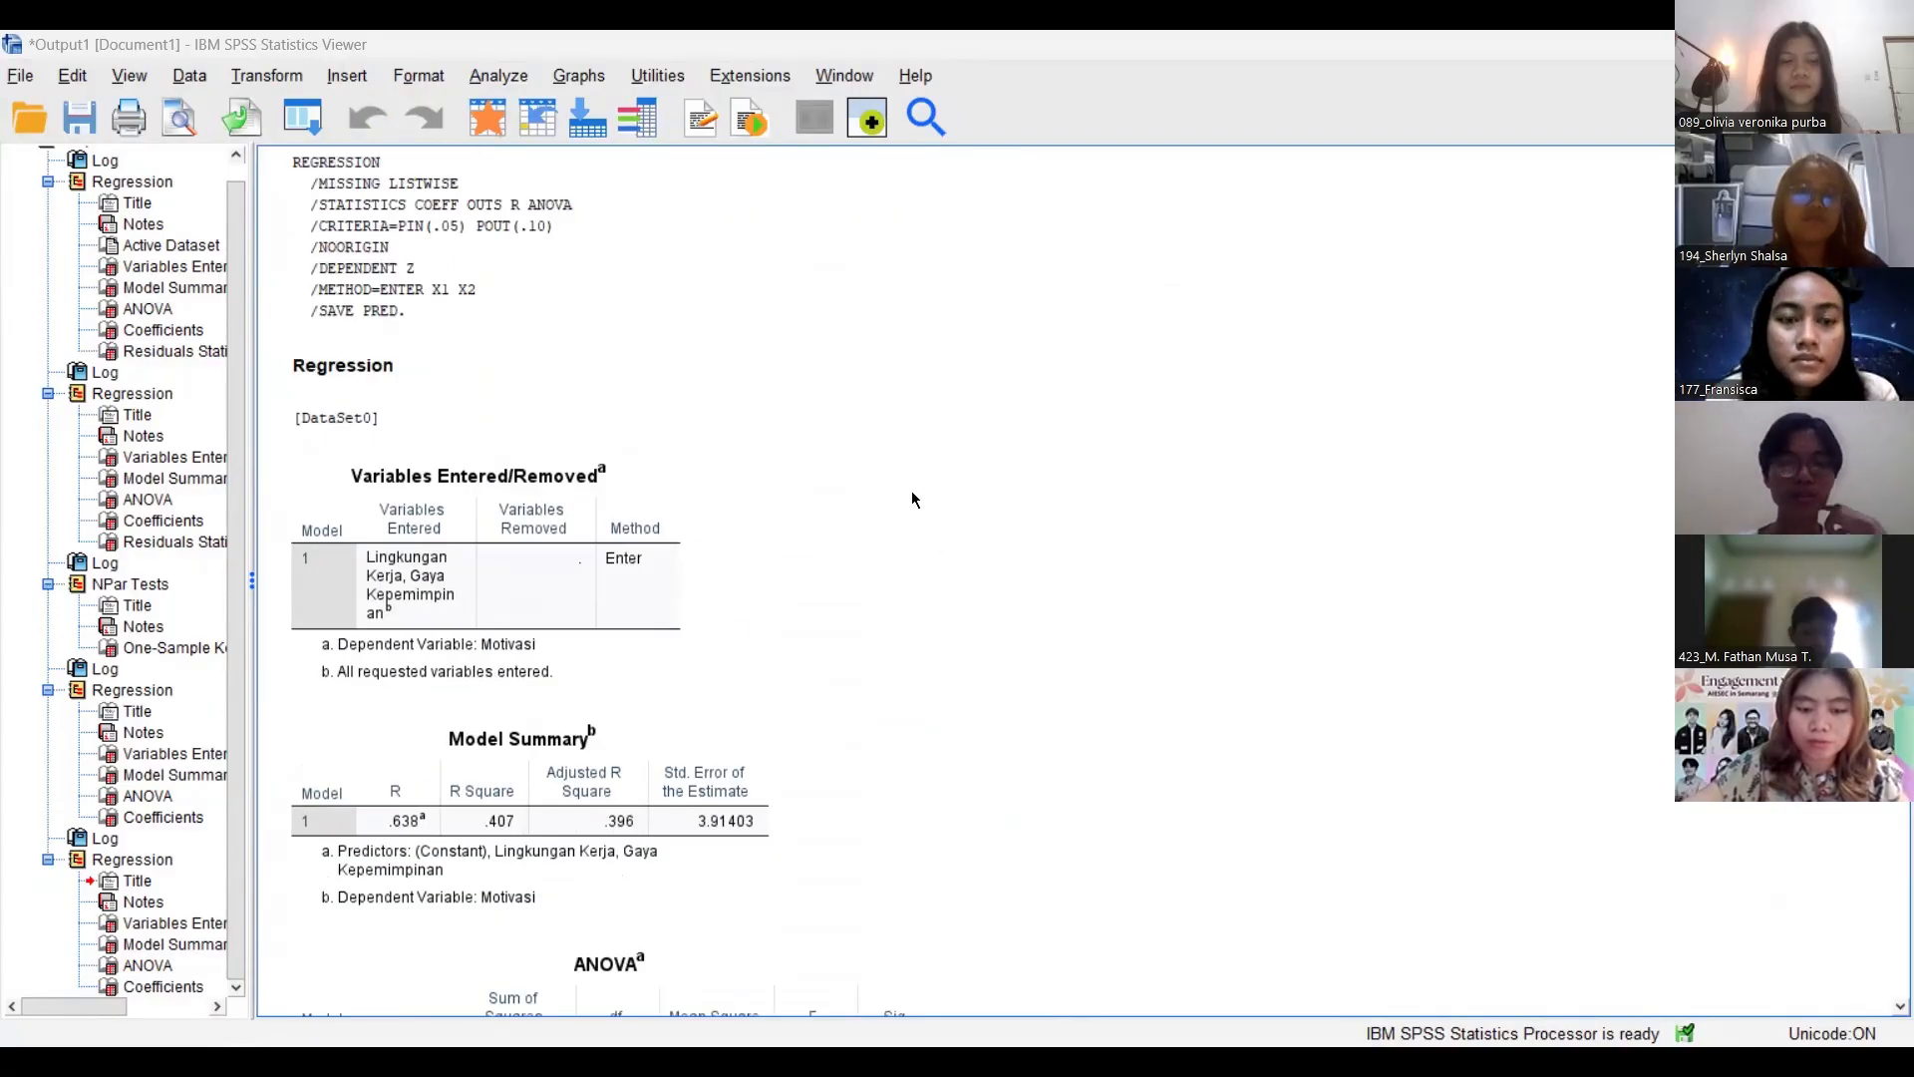
pyautogui.scroll(-5, 913, 498)
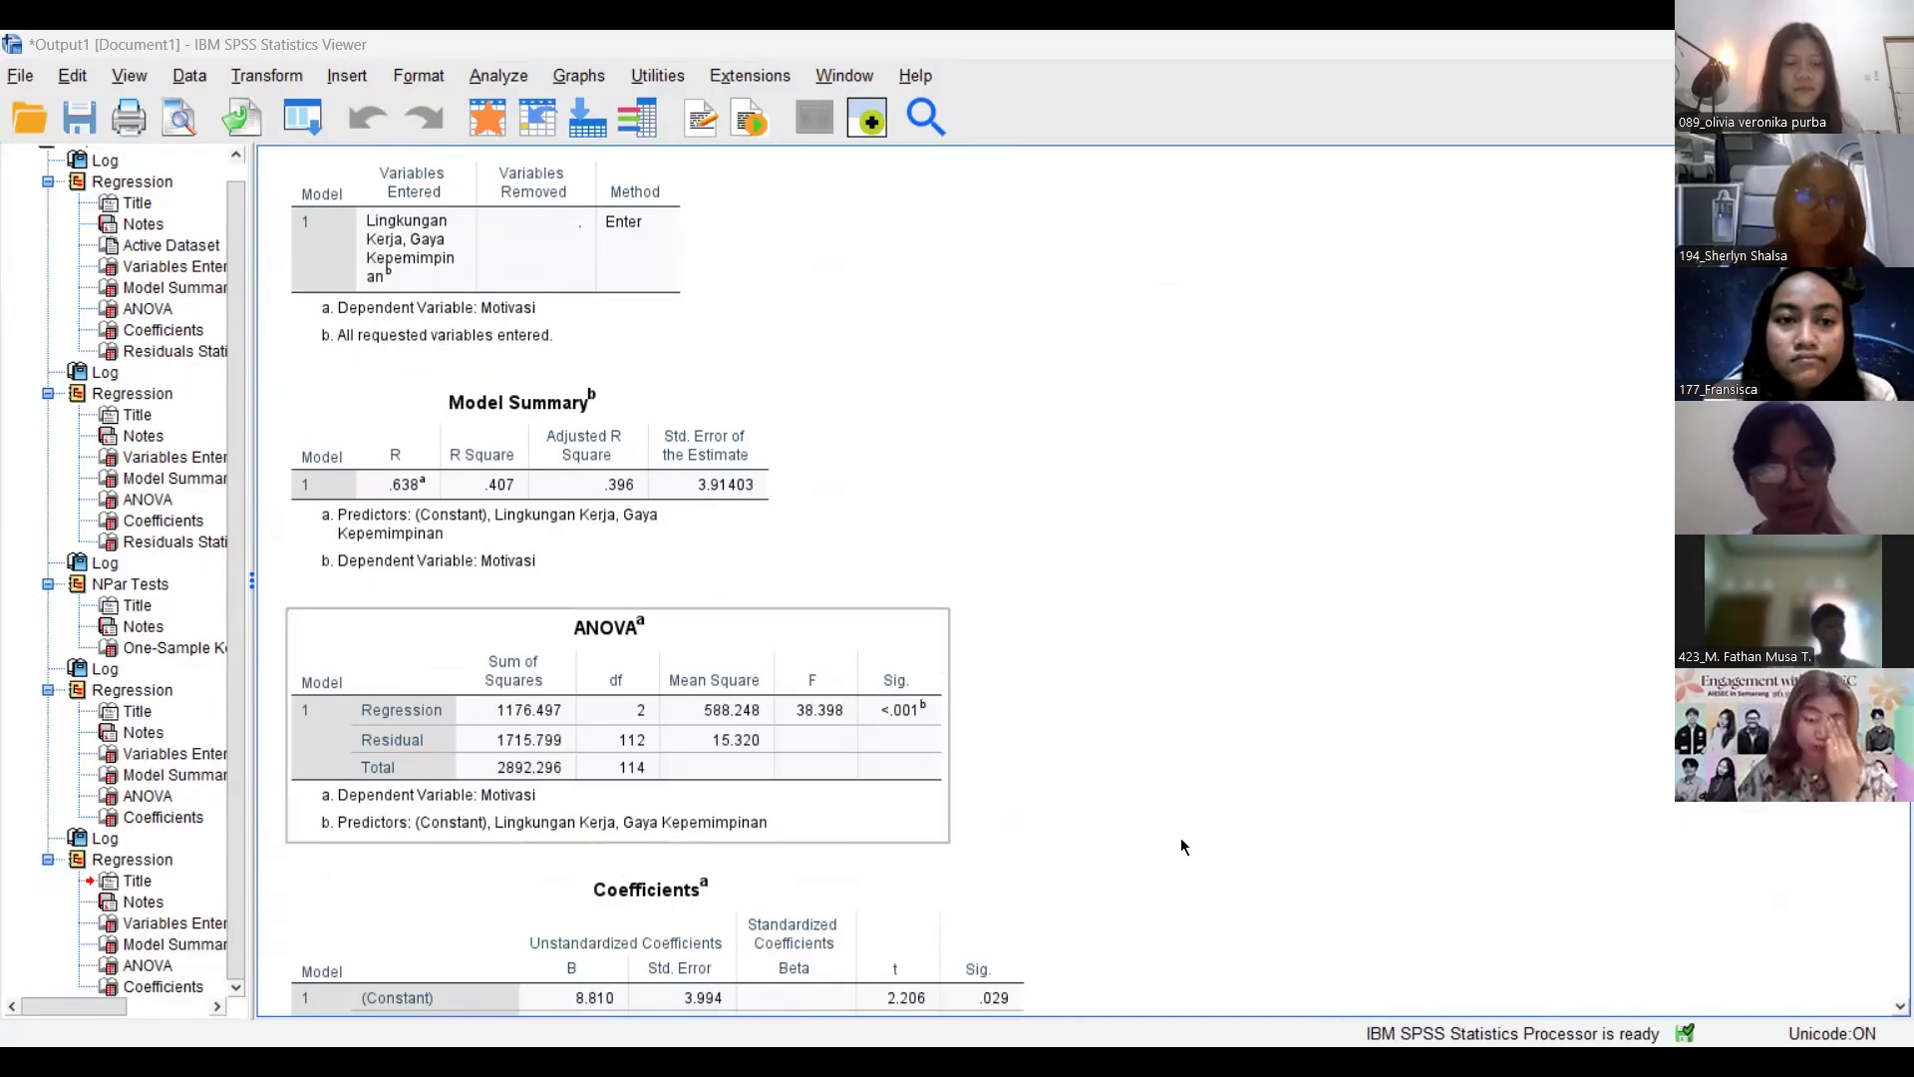
pyautogui.scroll(-10, 1180, 840)
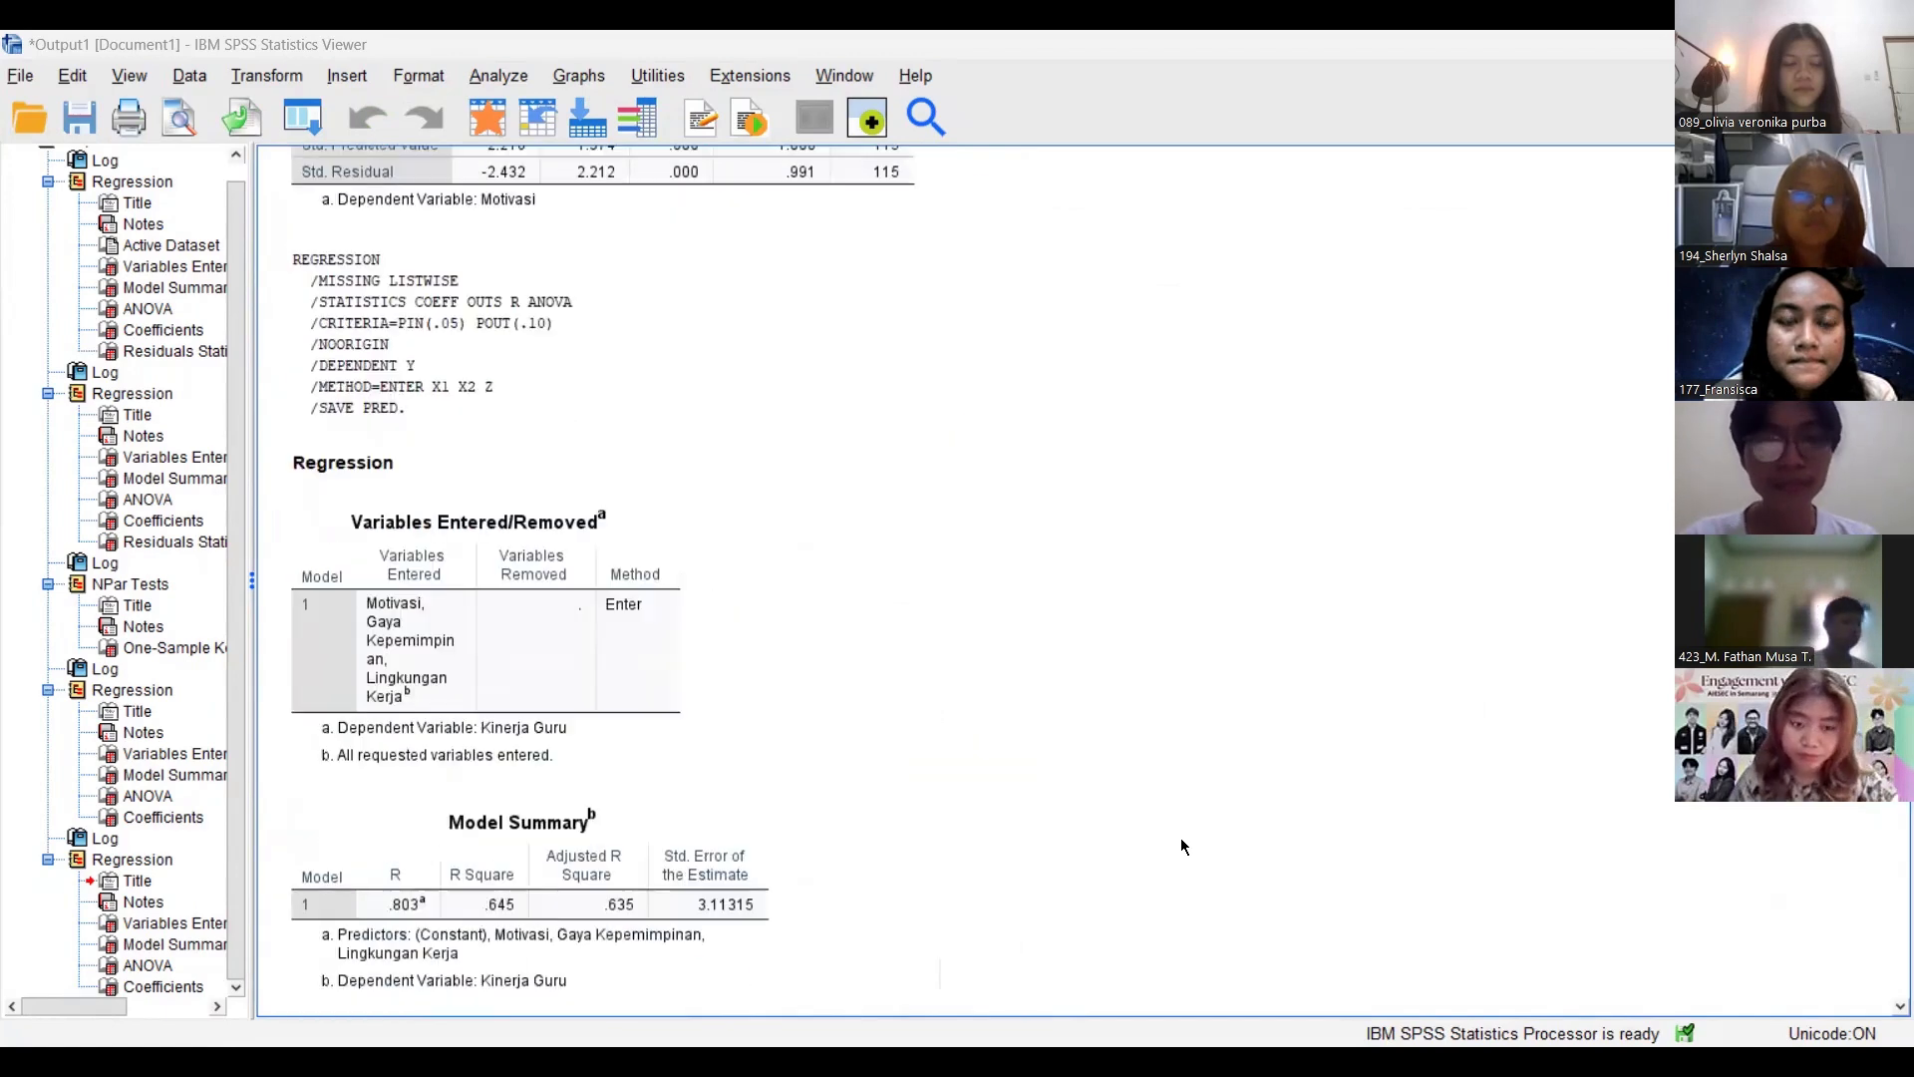
pyautogui.scroll(-15, 1182, 845)
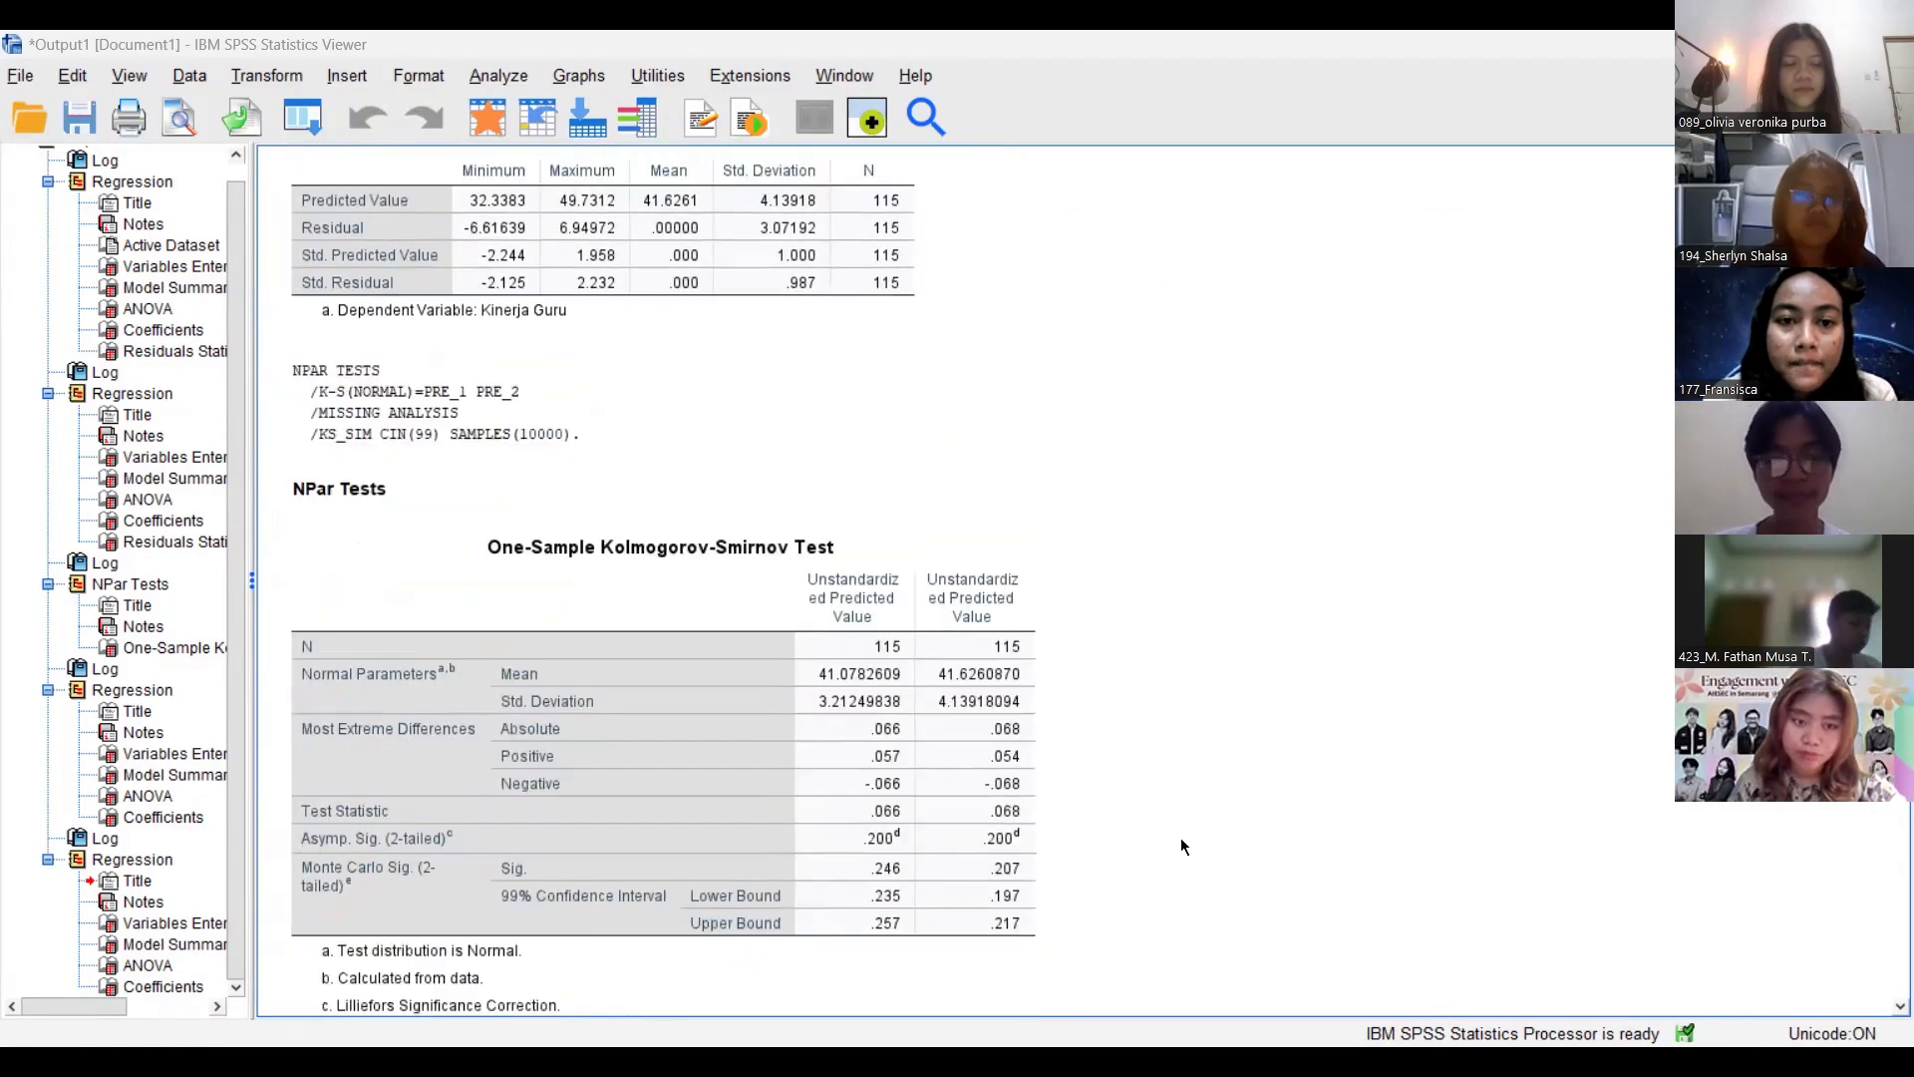
pyautogui.scroll(-3, 1183, 845)
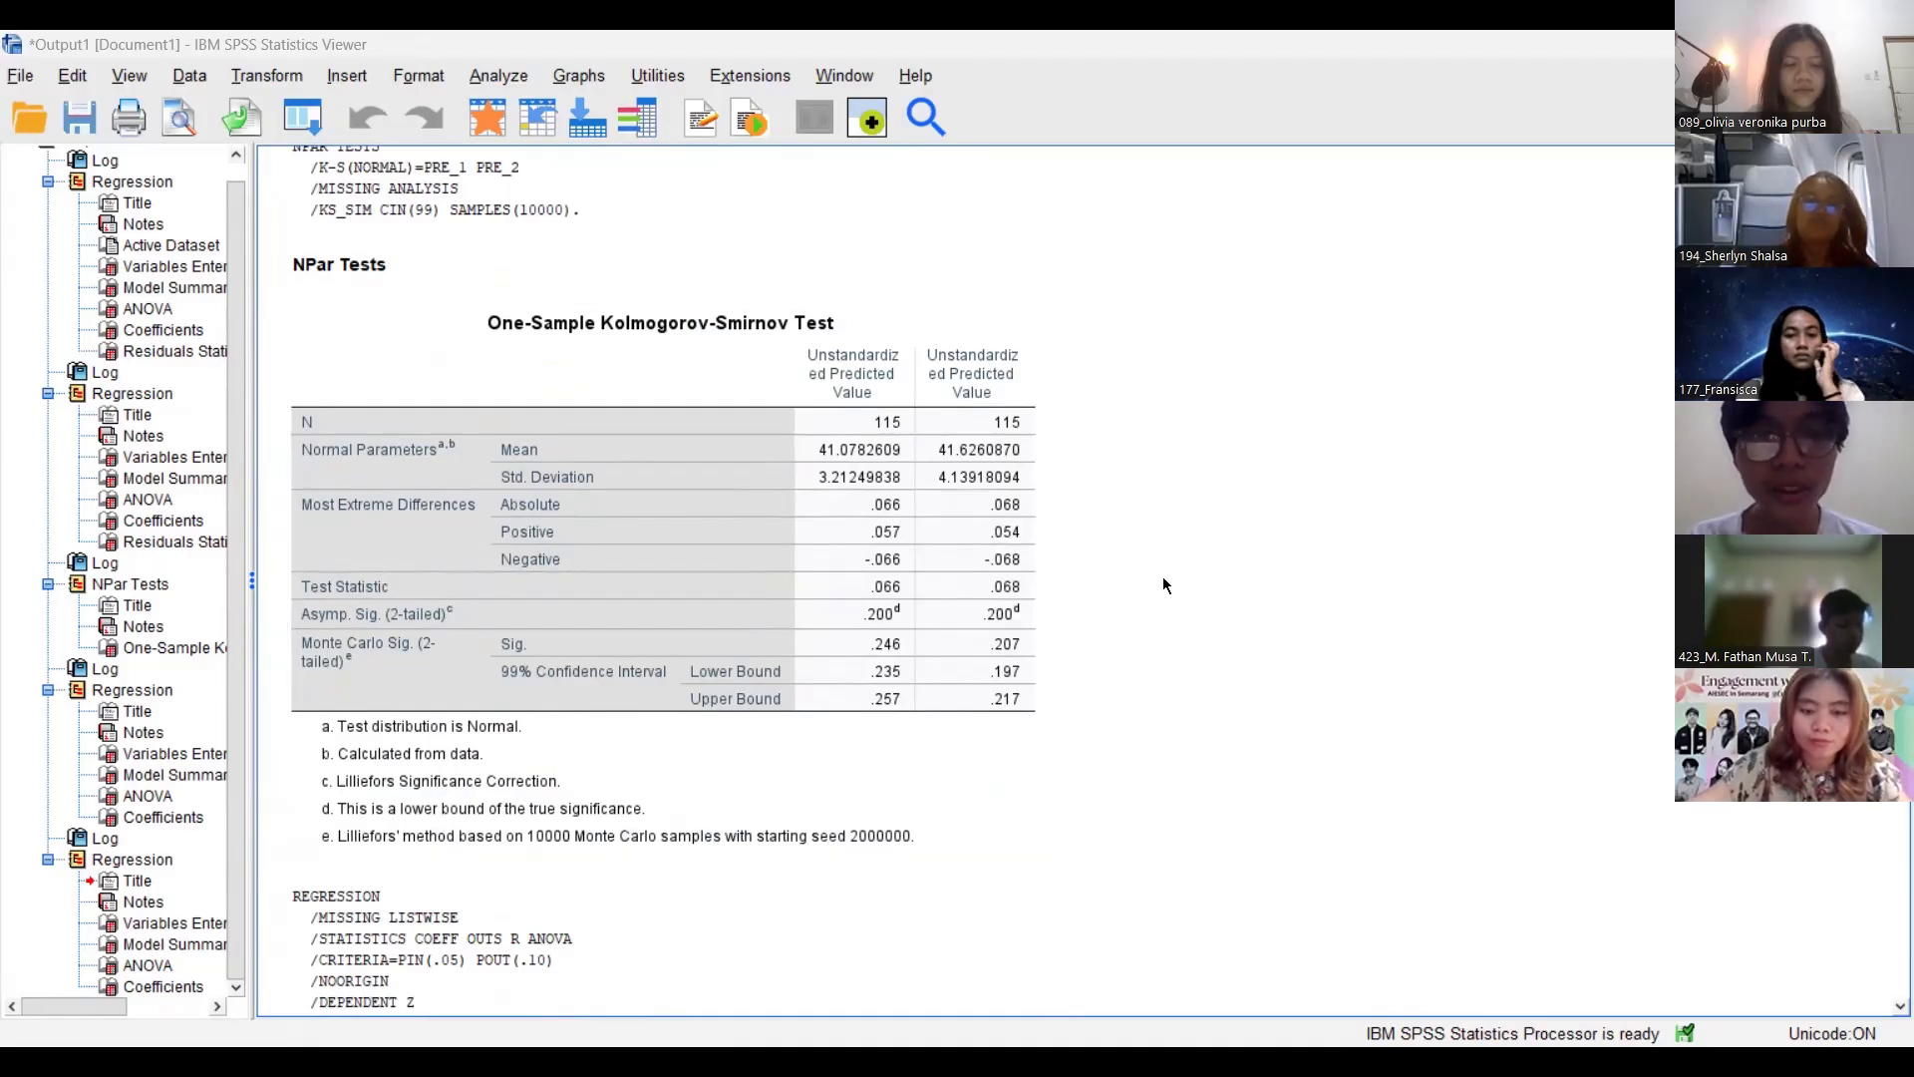
pyautogui.scroll(-3, 1164, 581)
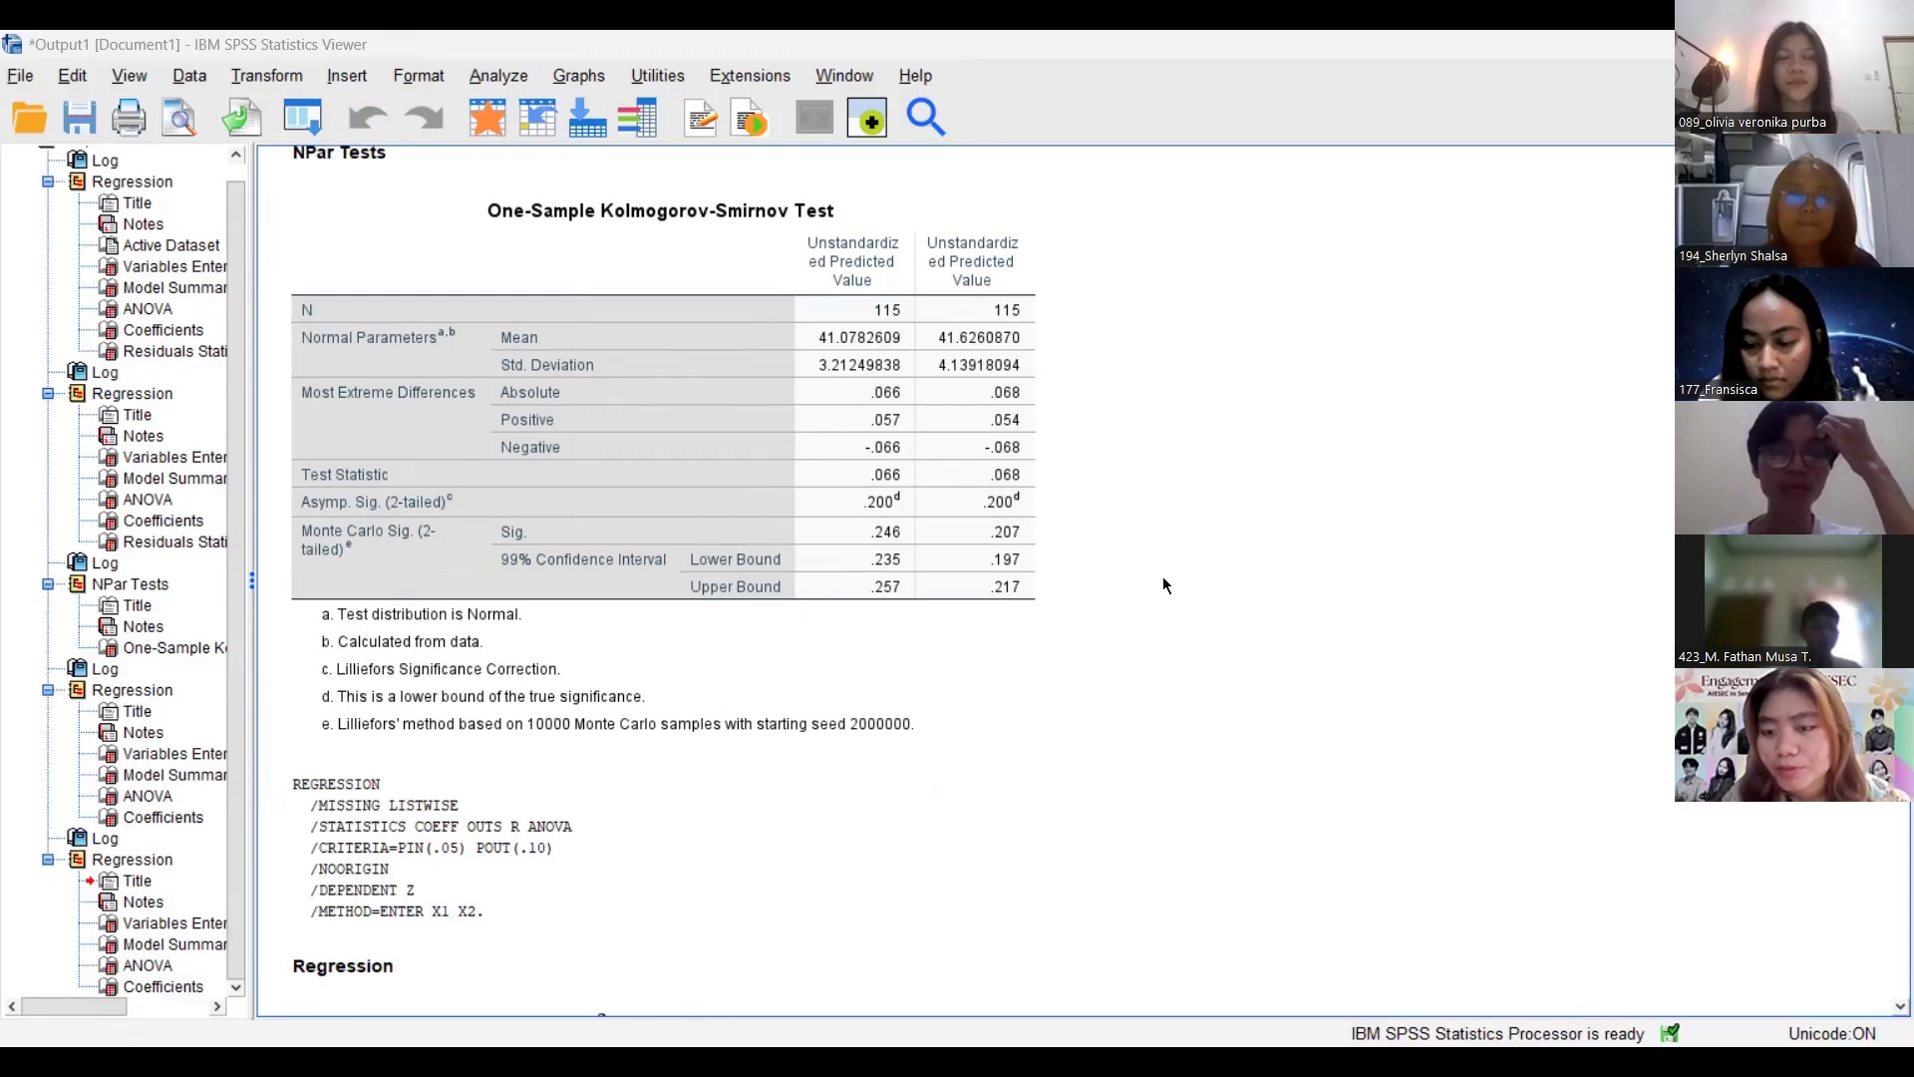
pyautogui.scroll(-3, 1162, 586)
pyautogui.scroll(10, 1163, 585)
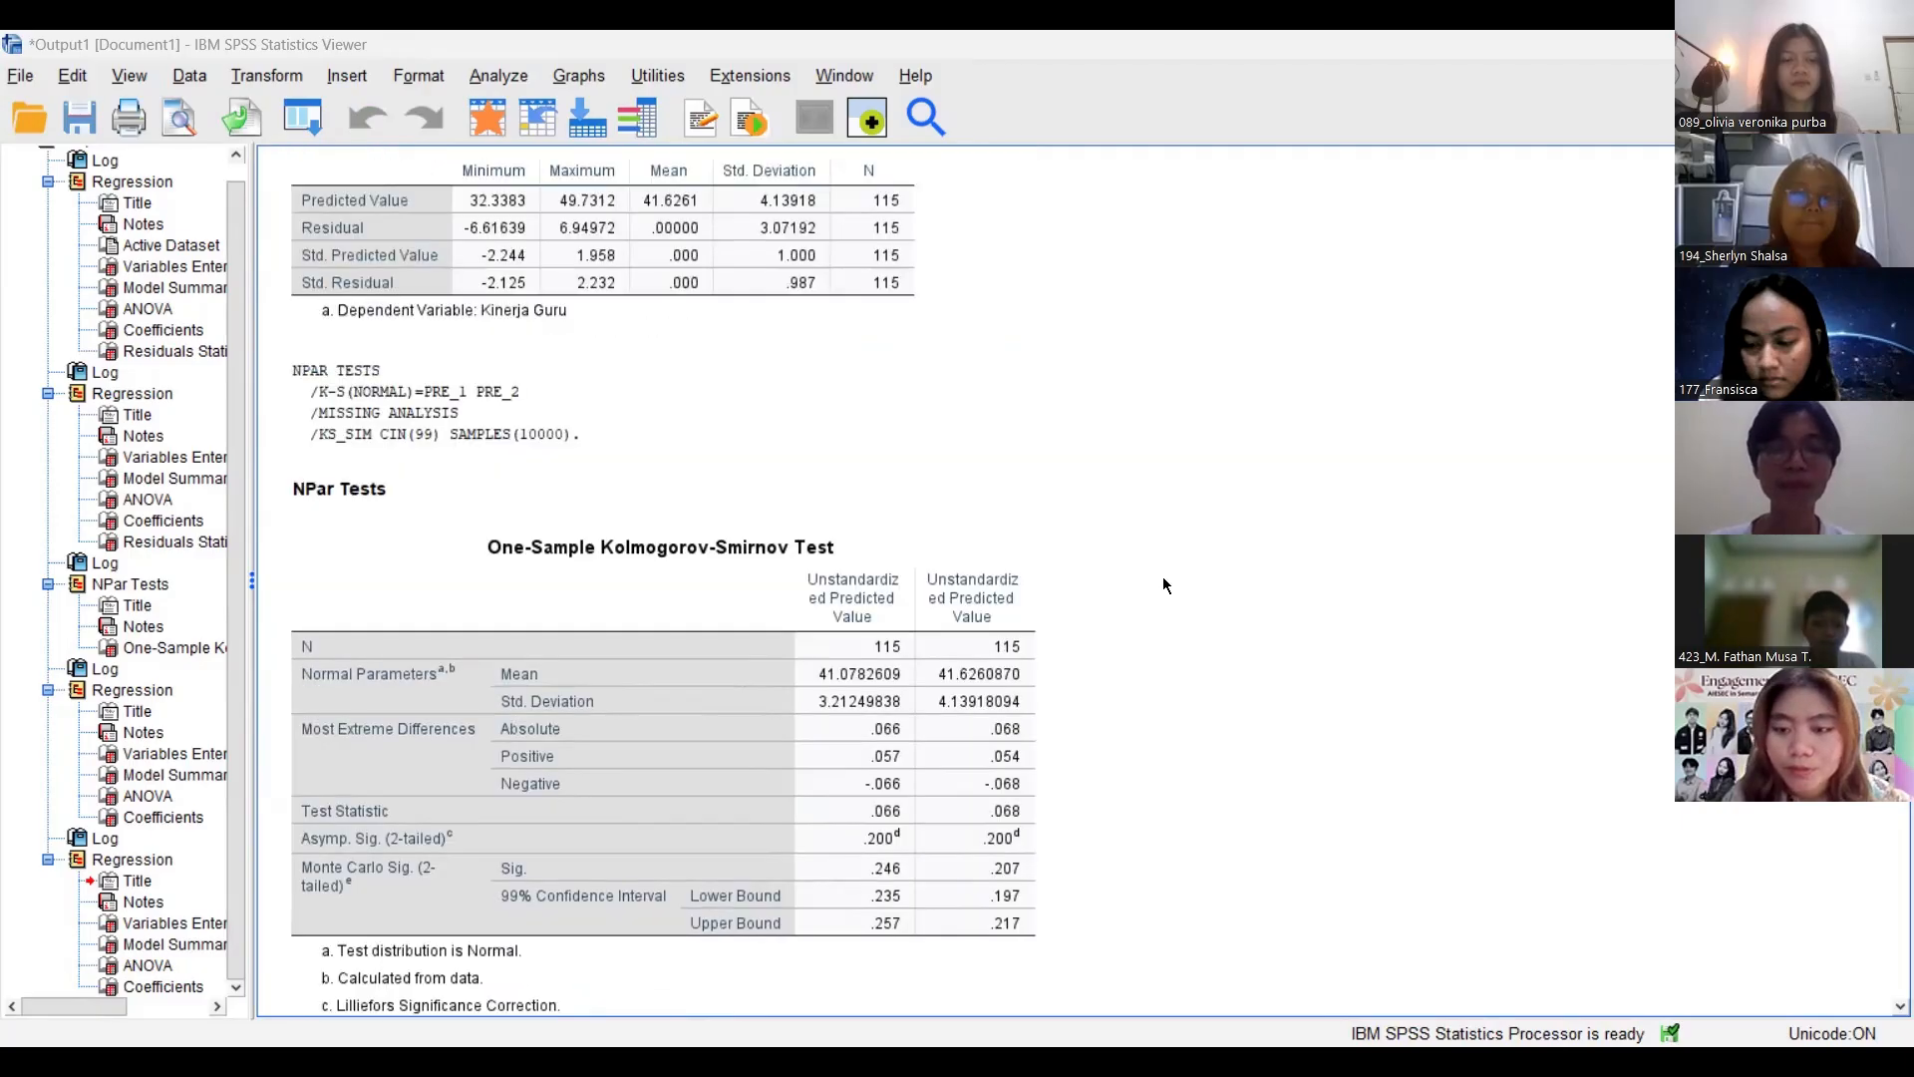
pyautogui.scroll(8, 1165, 585)
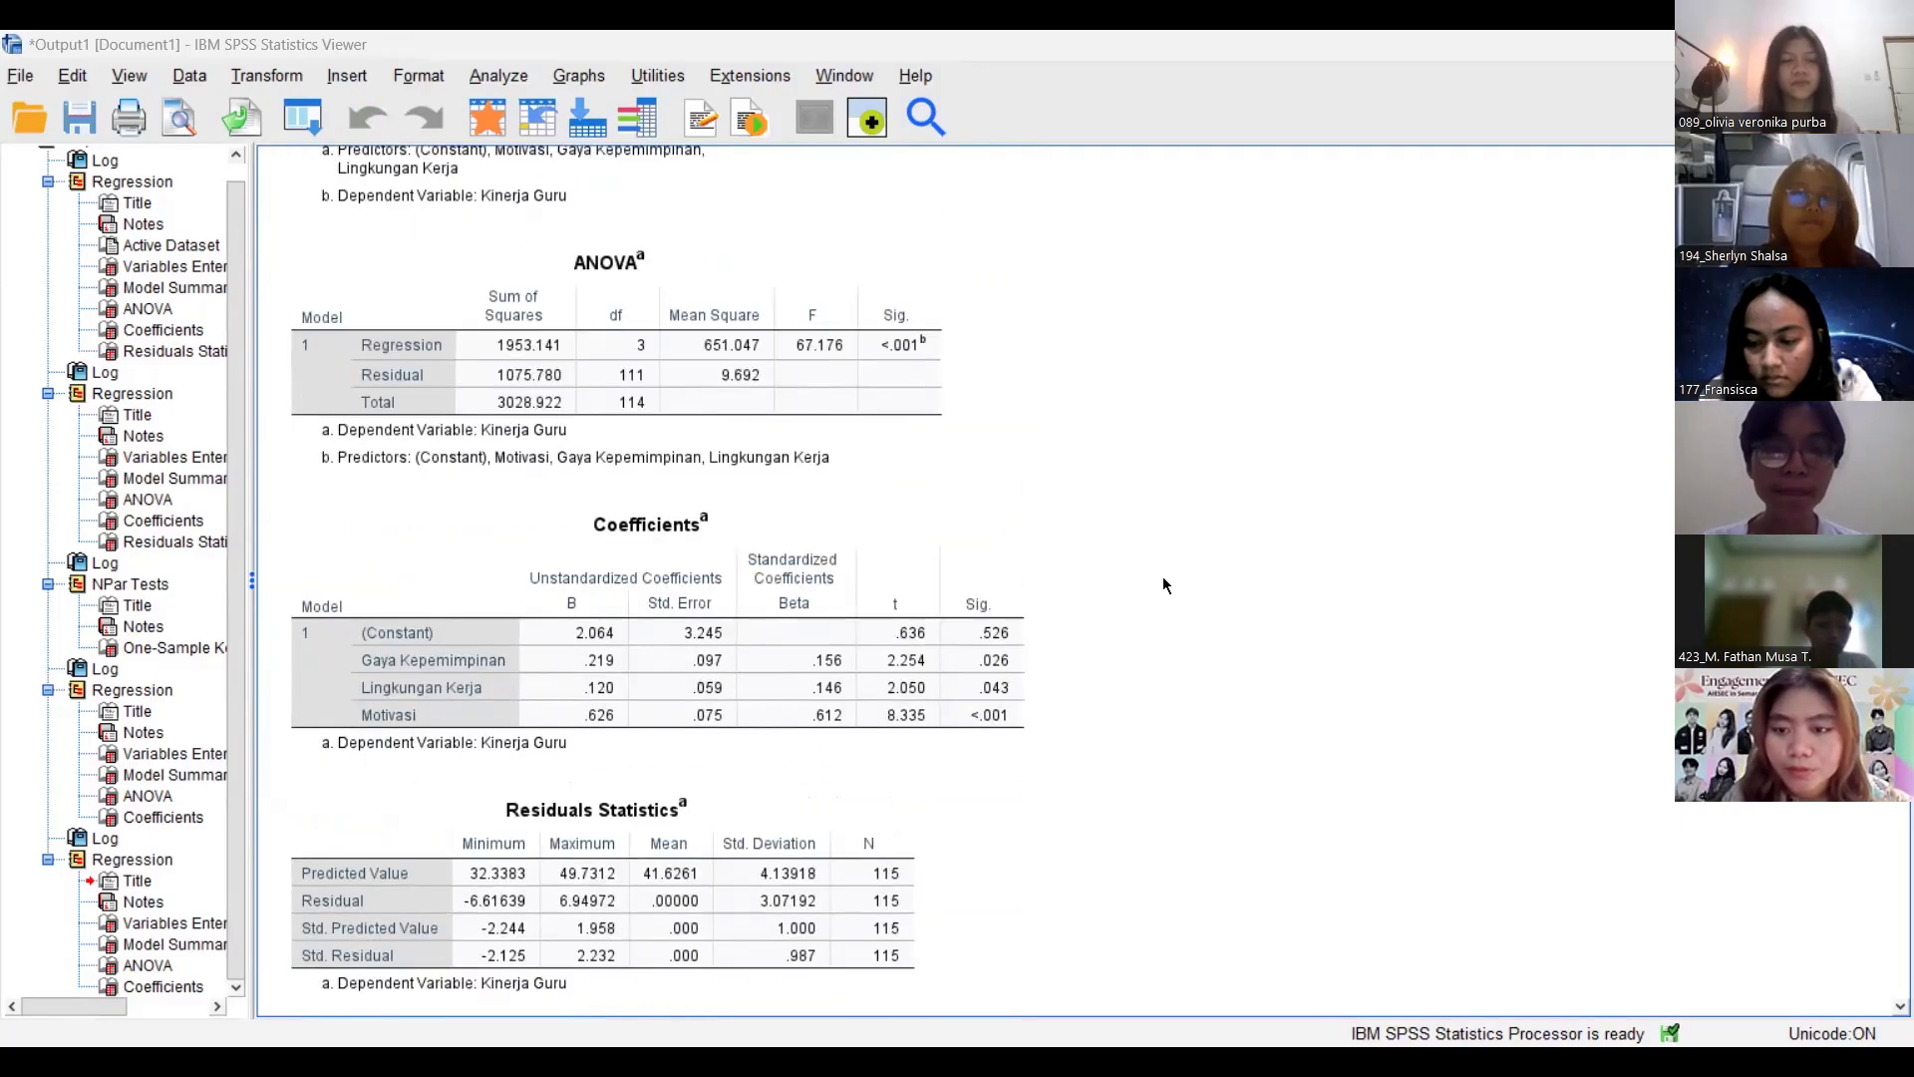
# Review the saved-prediction Kinerja Guru regression tables, the One-Sample Kolmogorov-Smirnov Test, and the Motivasi regression's model summary, ANOVA and coefficients.
pyautogui.scroll(5, 1163, 586)
pyautogui.scroll(-1, 1163, 585)
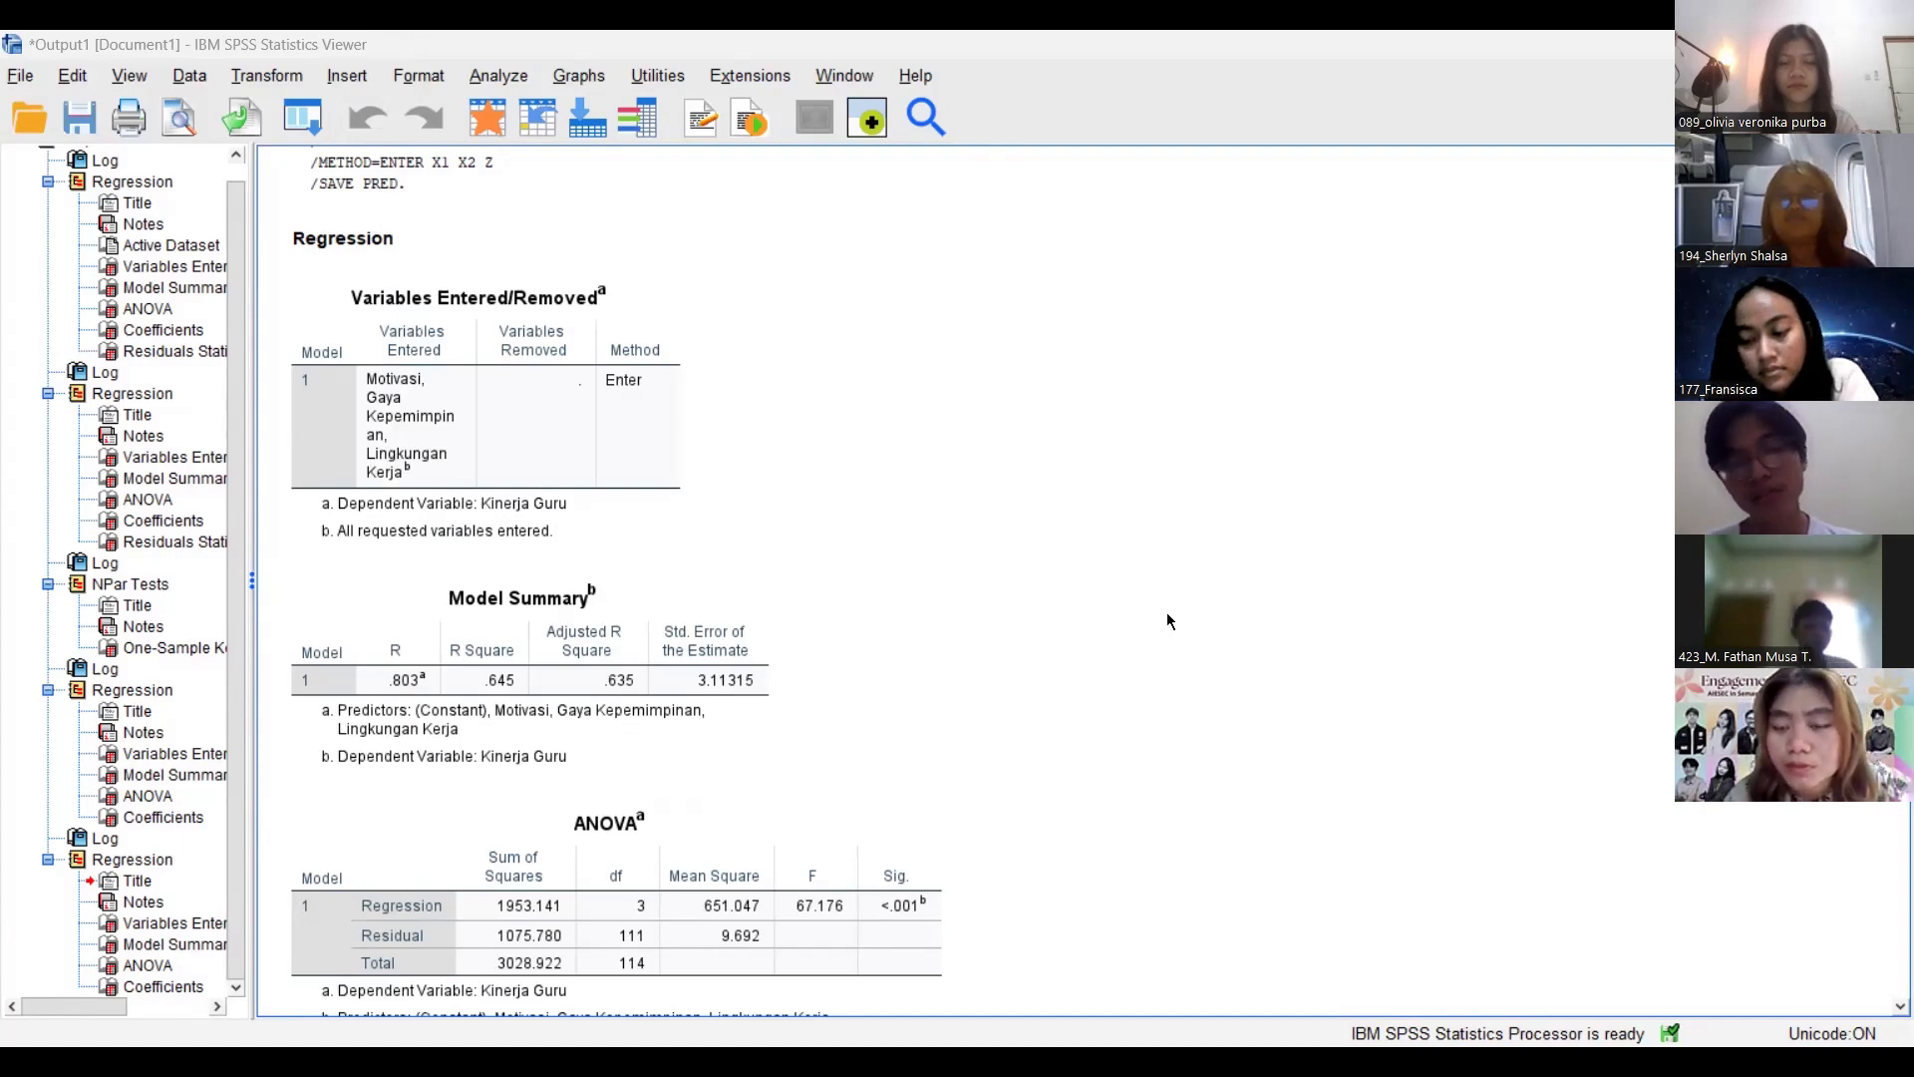
pyautogui.scroll(-20, 1168, 620)
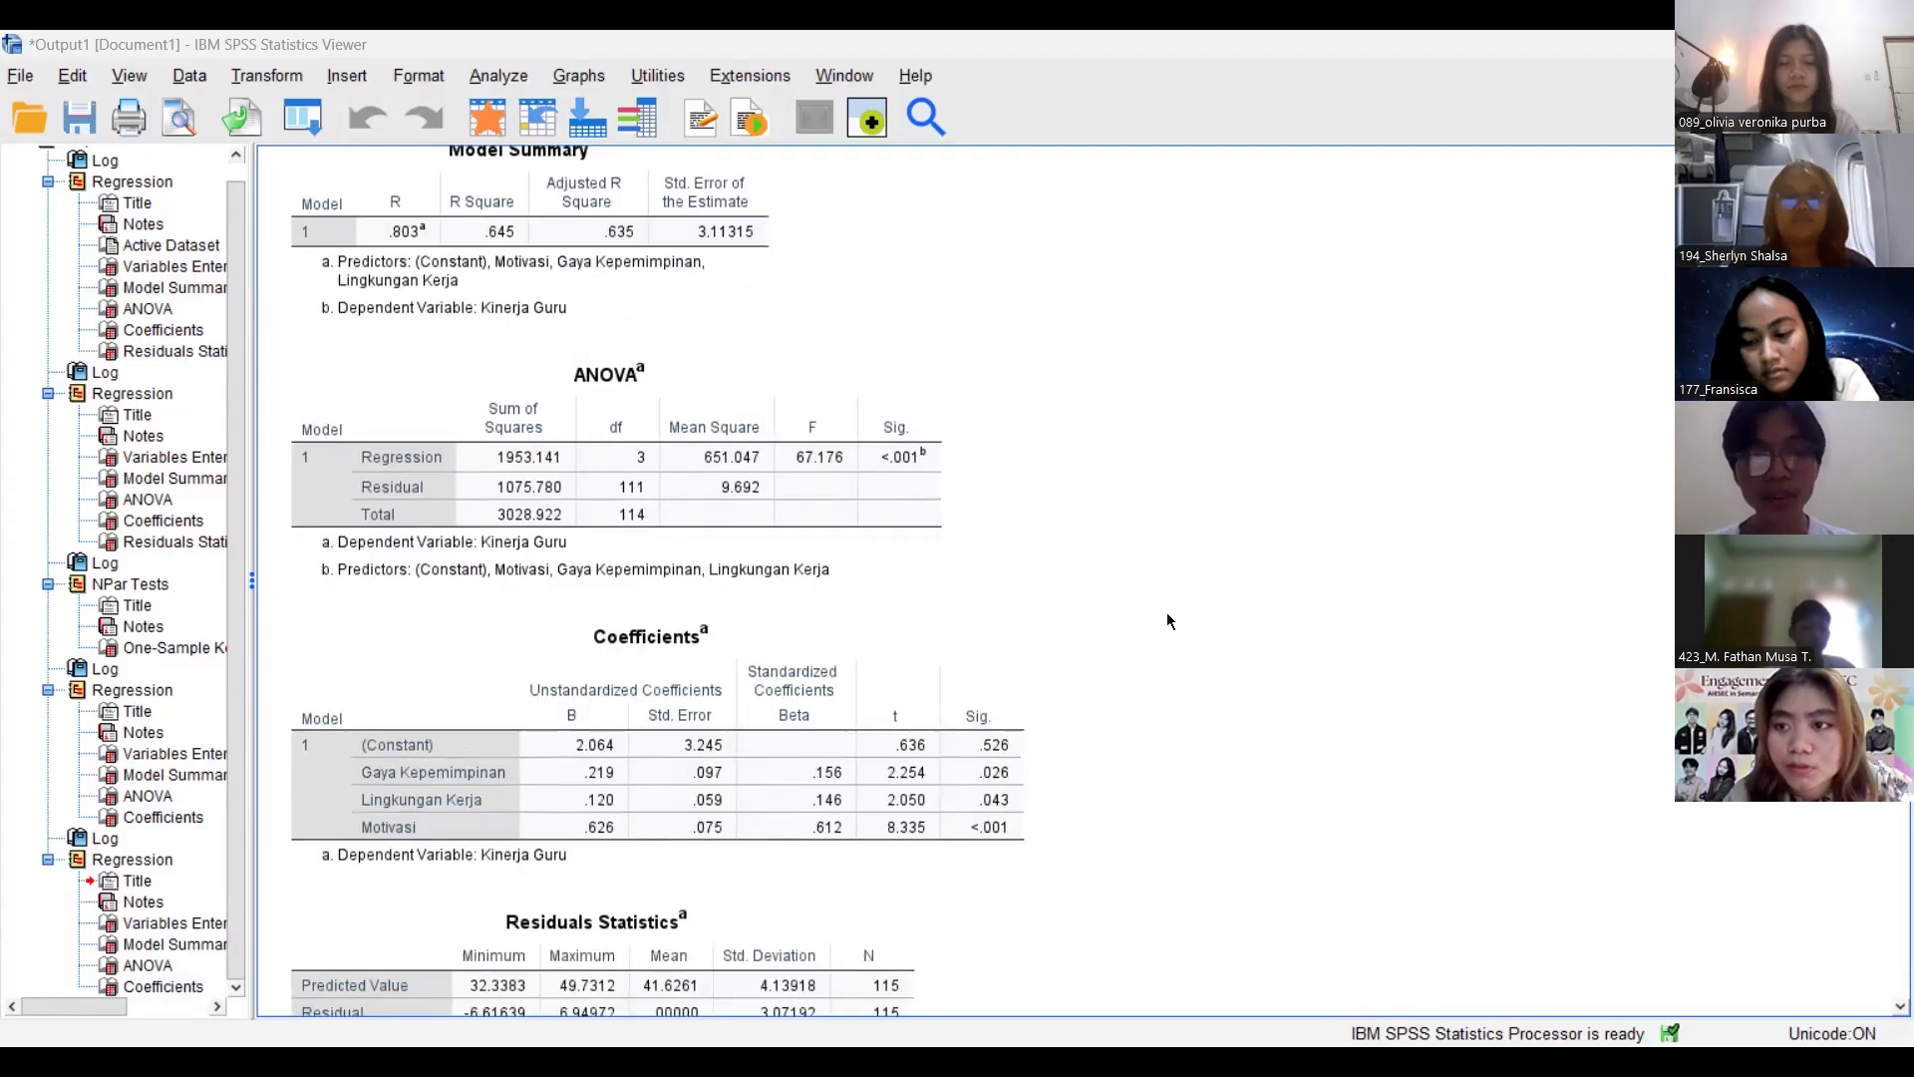
pyautogui.scroll(8, 1169, 620)
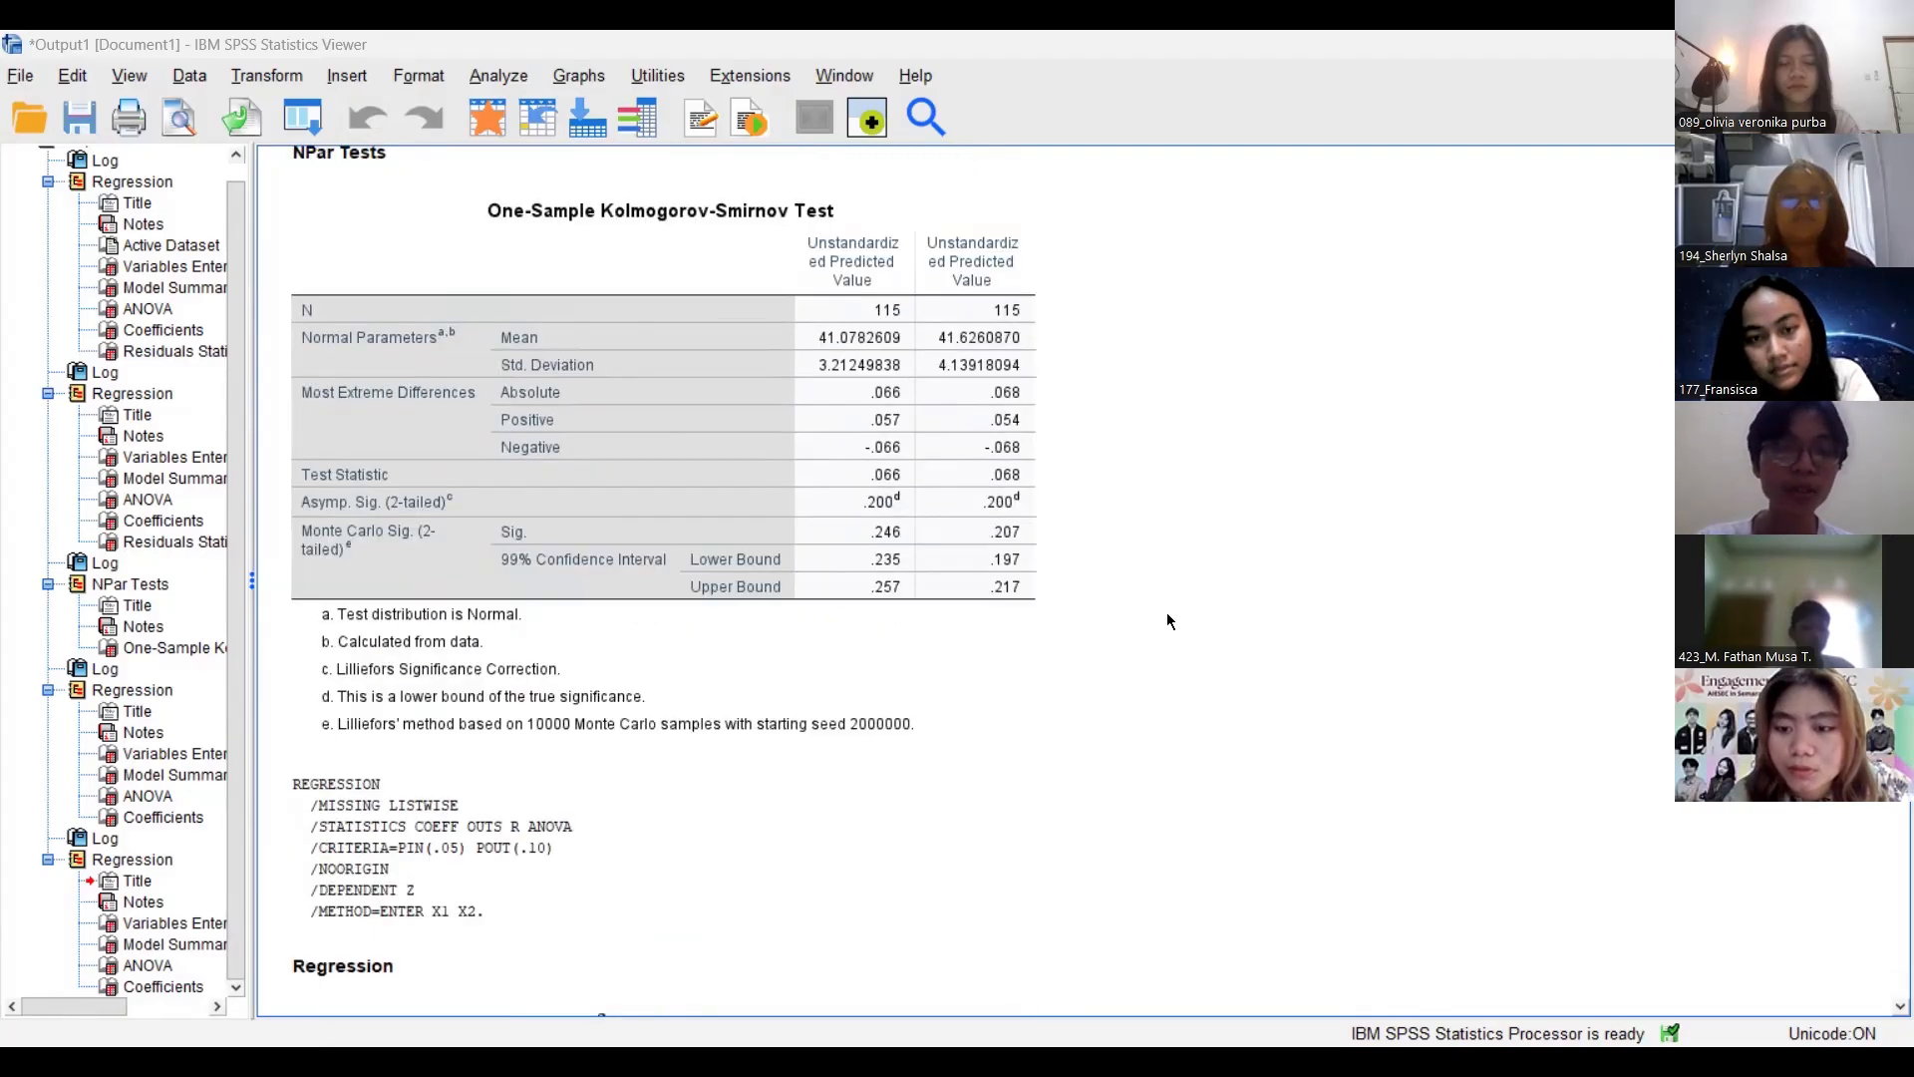
pyautogui.scroll(-9, 1169, 620)
pyautogui.scroll(-14, 1169, 620)
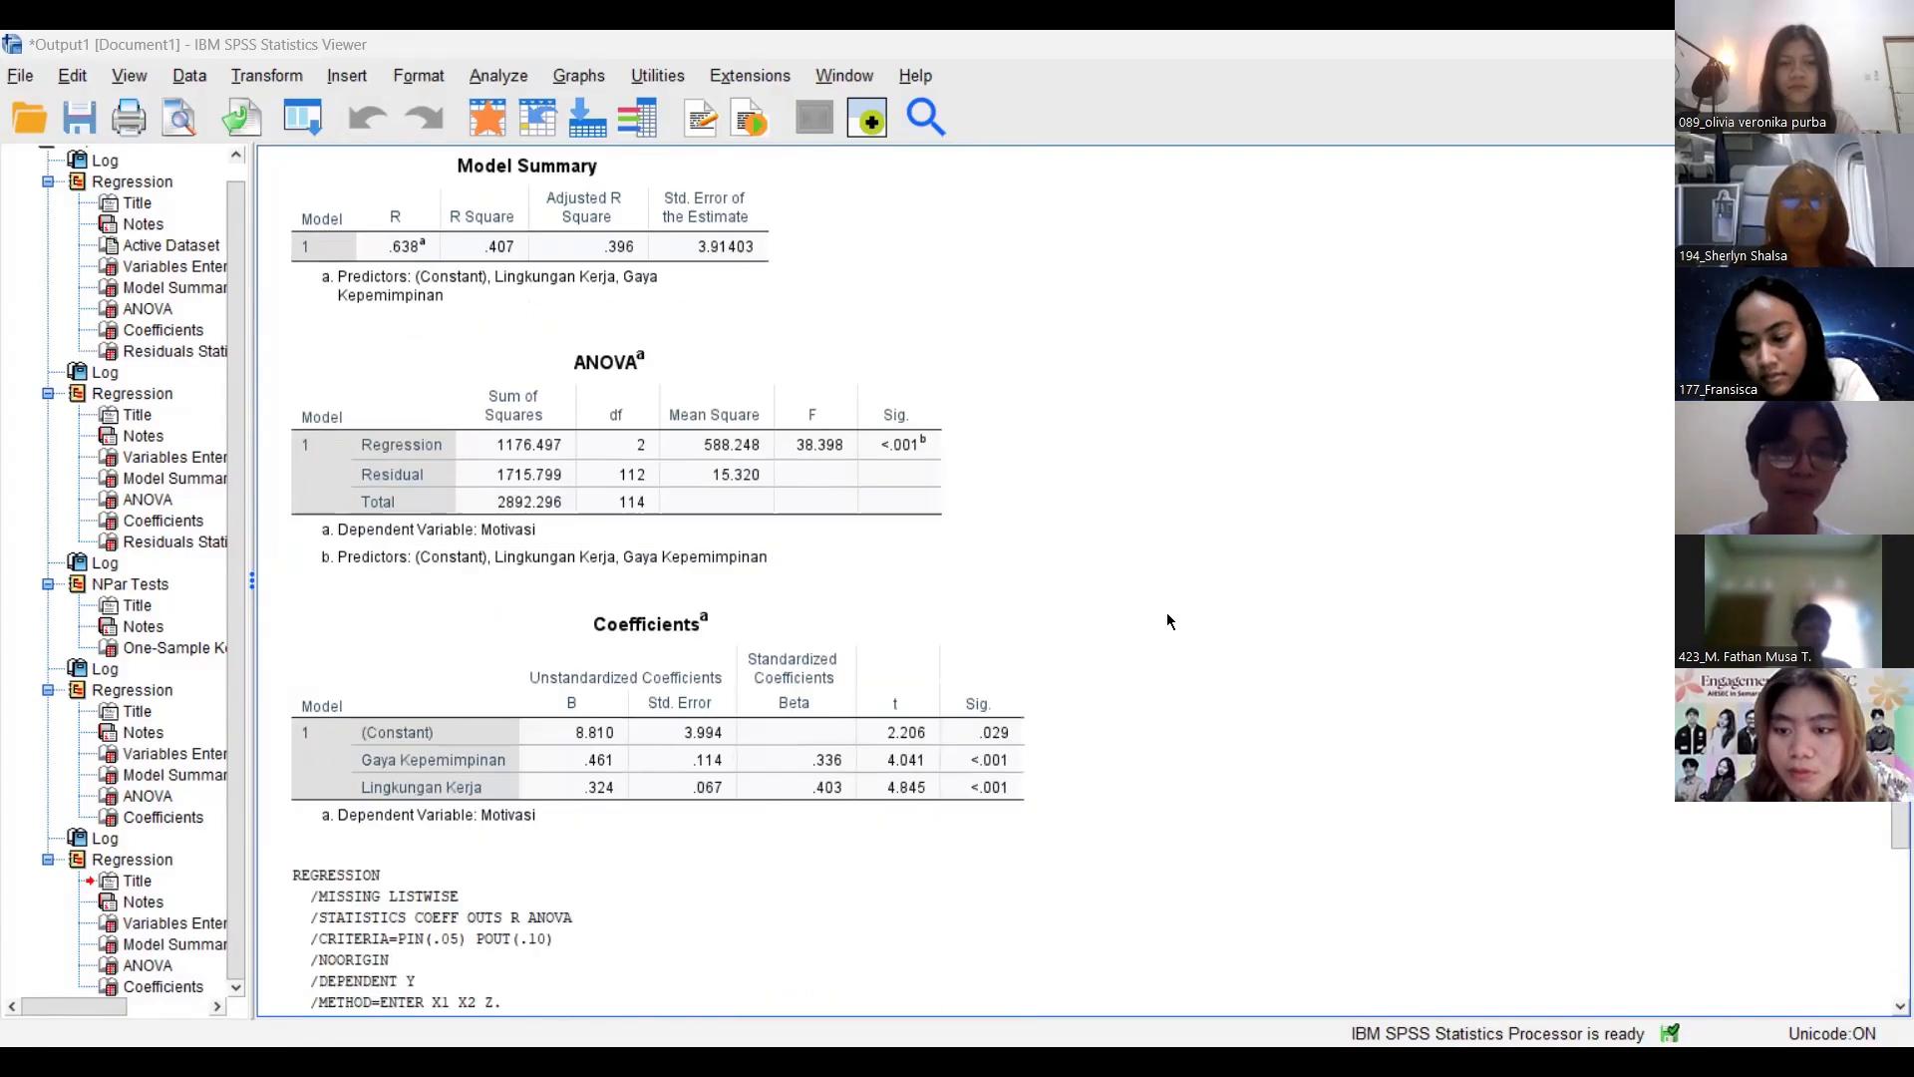
pyautogui.scroll(2, 1169, 620)
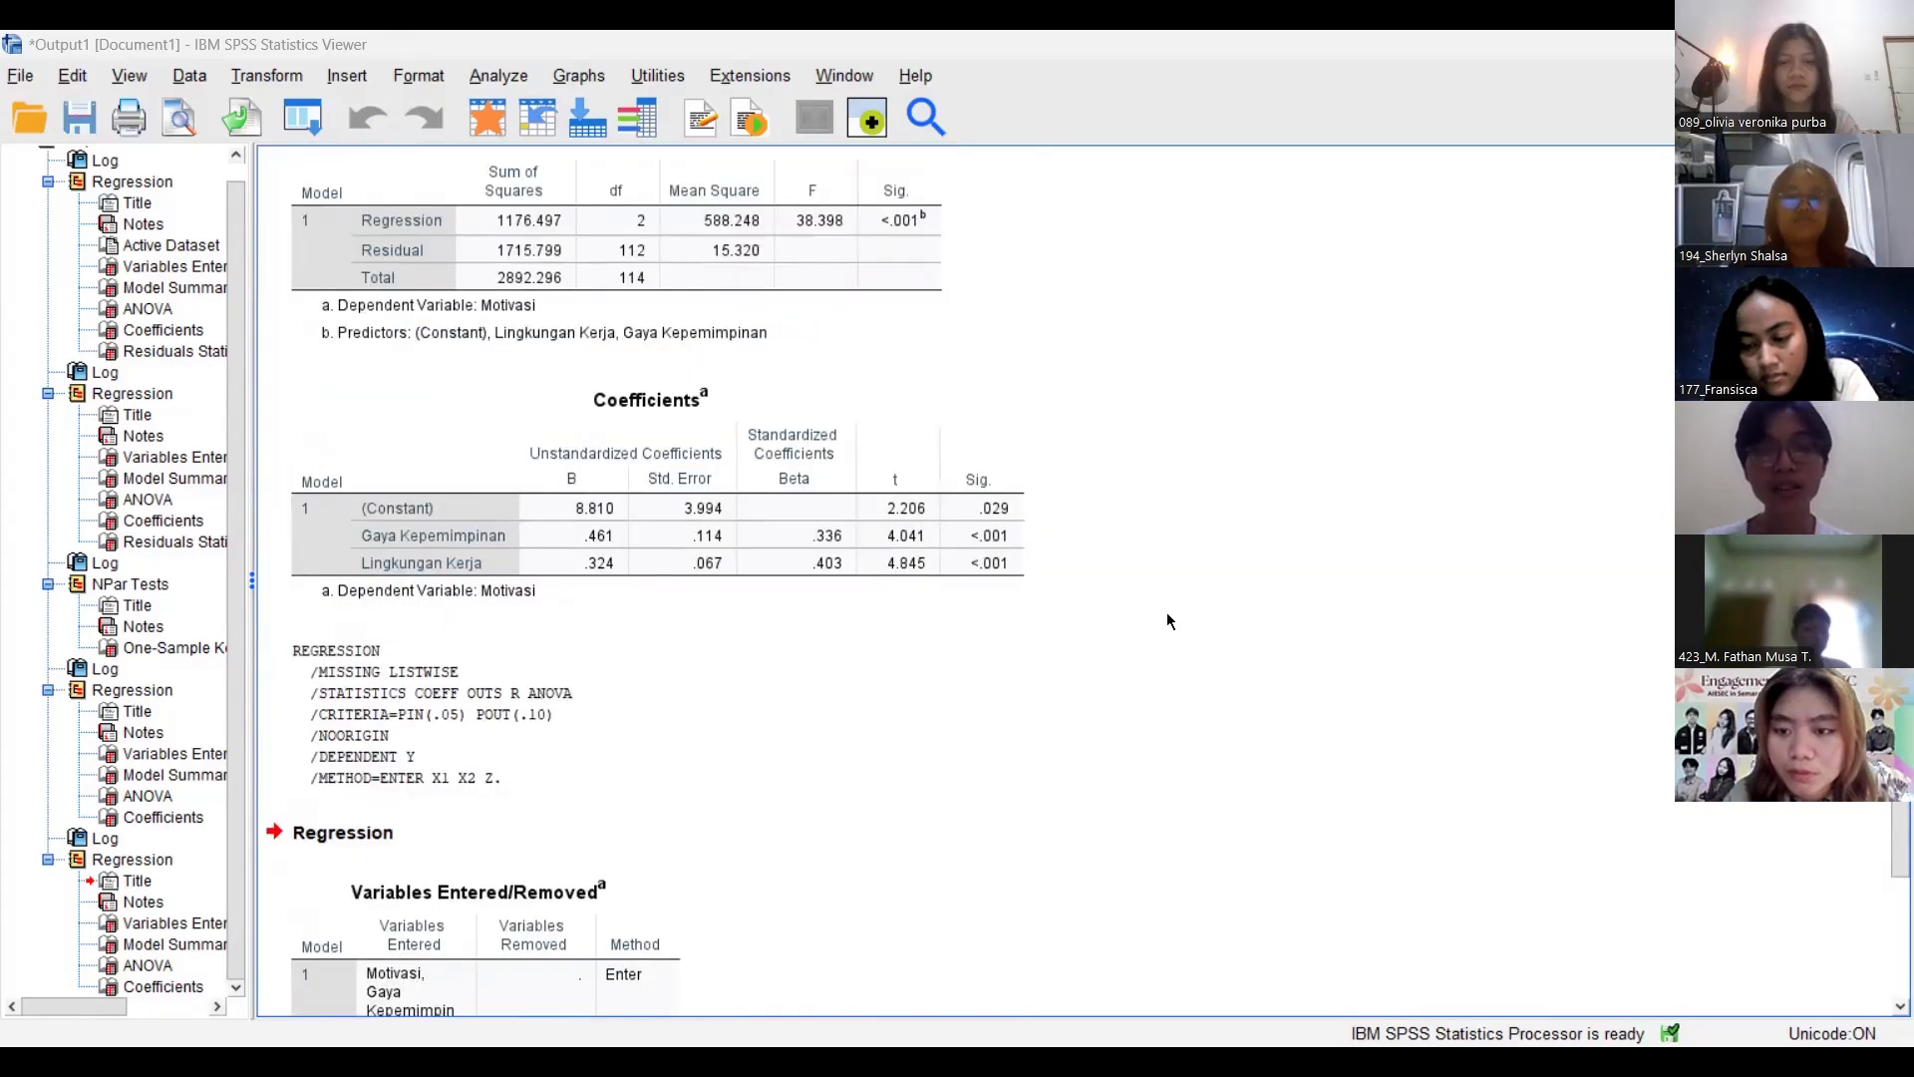
pyautogui.scroll(2, 1169, 620)
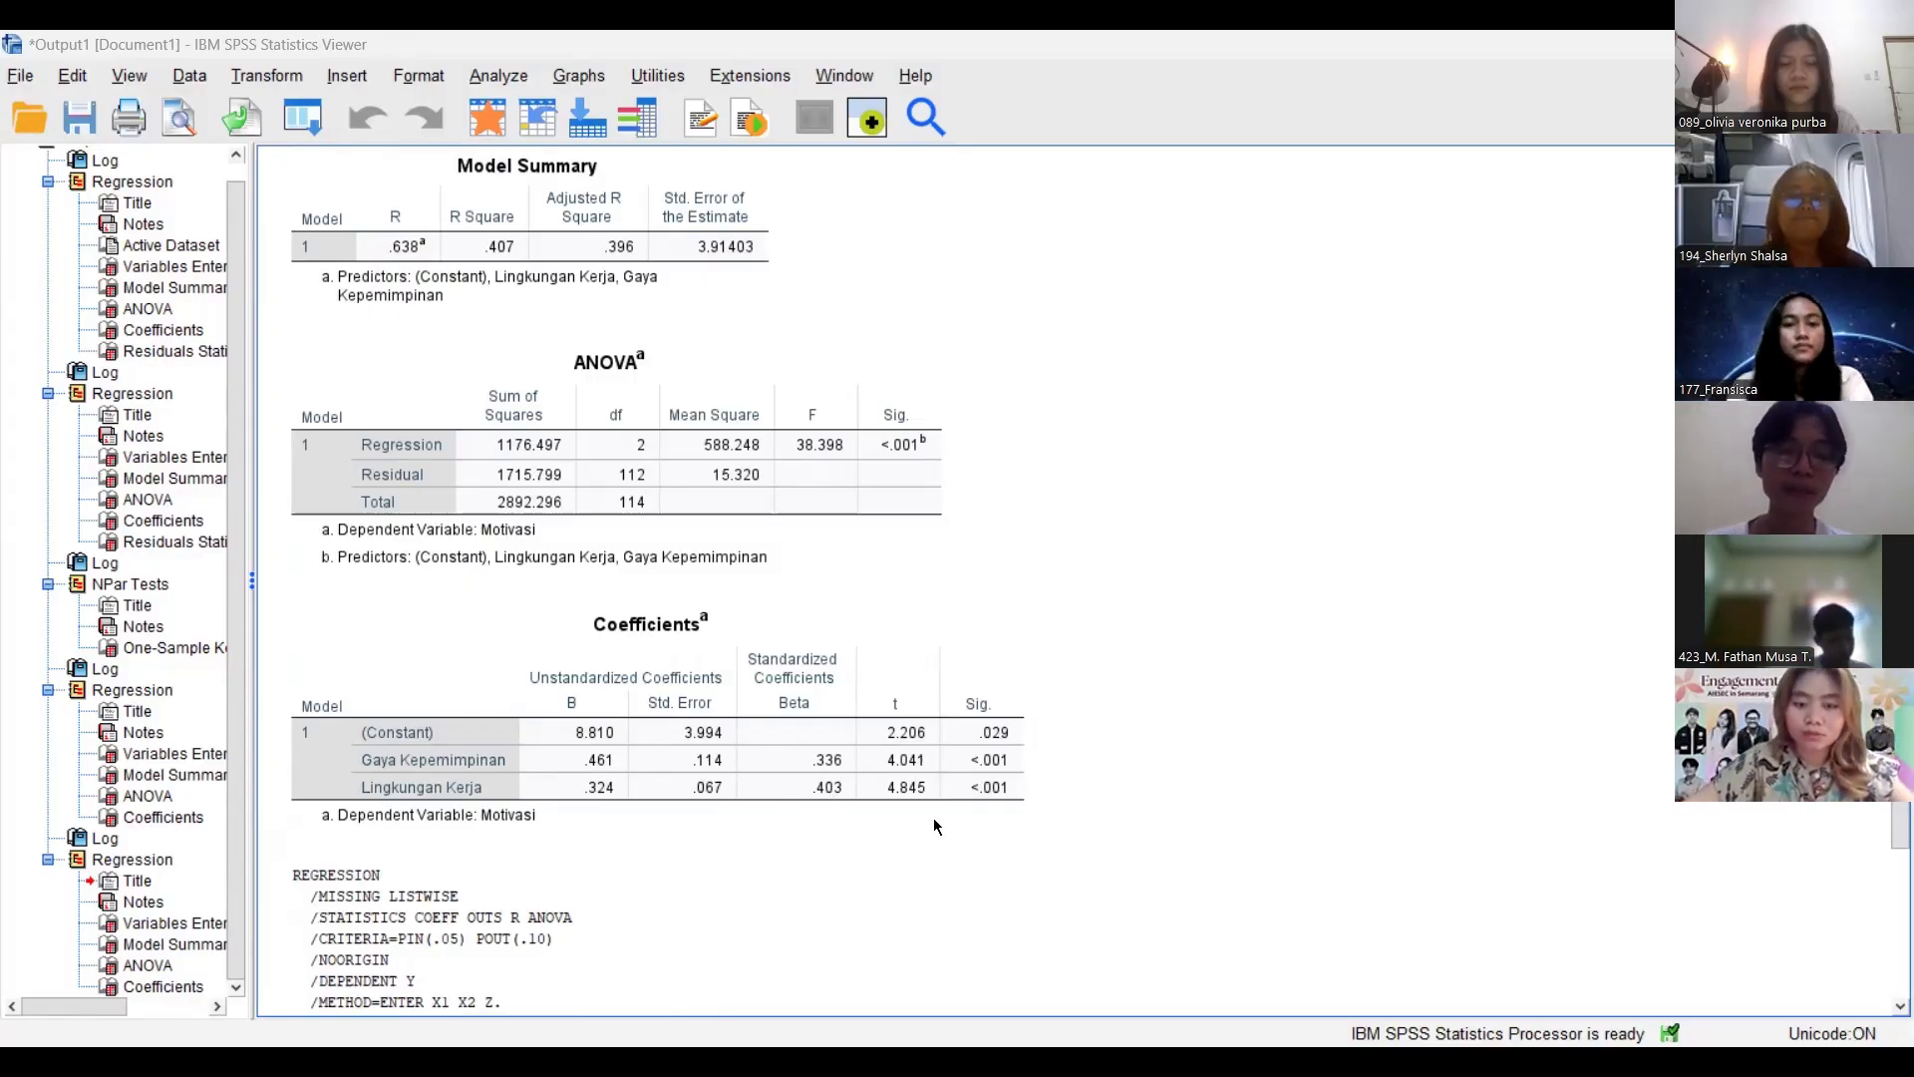
# Examine the variables entered, model summary, ANOVA and coefficients of the last Kinerja Guru regression.
pyautogui.scroll(-15, 933, 817)
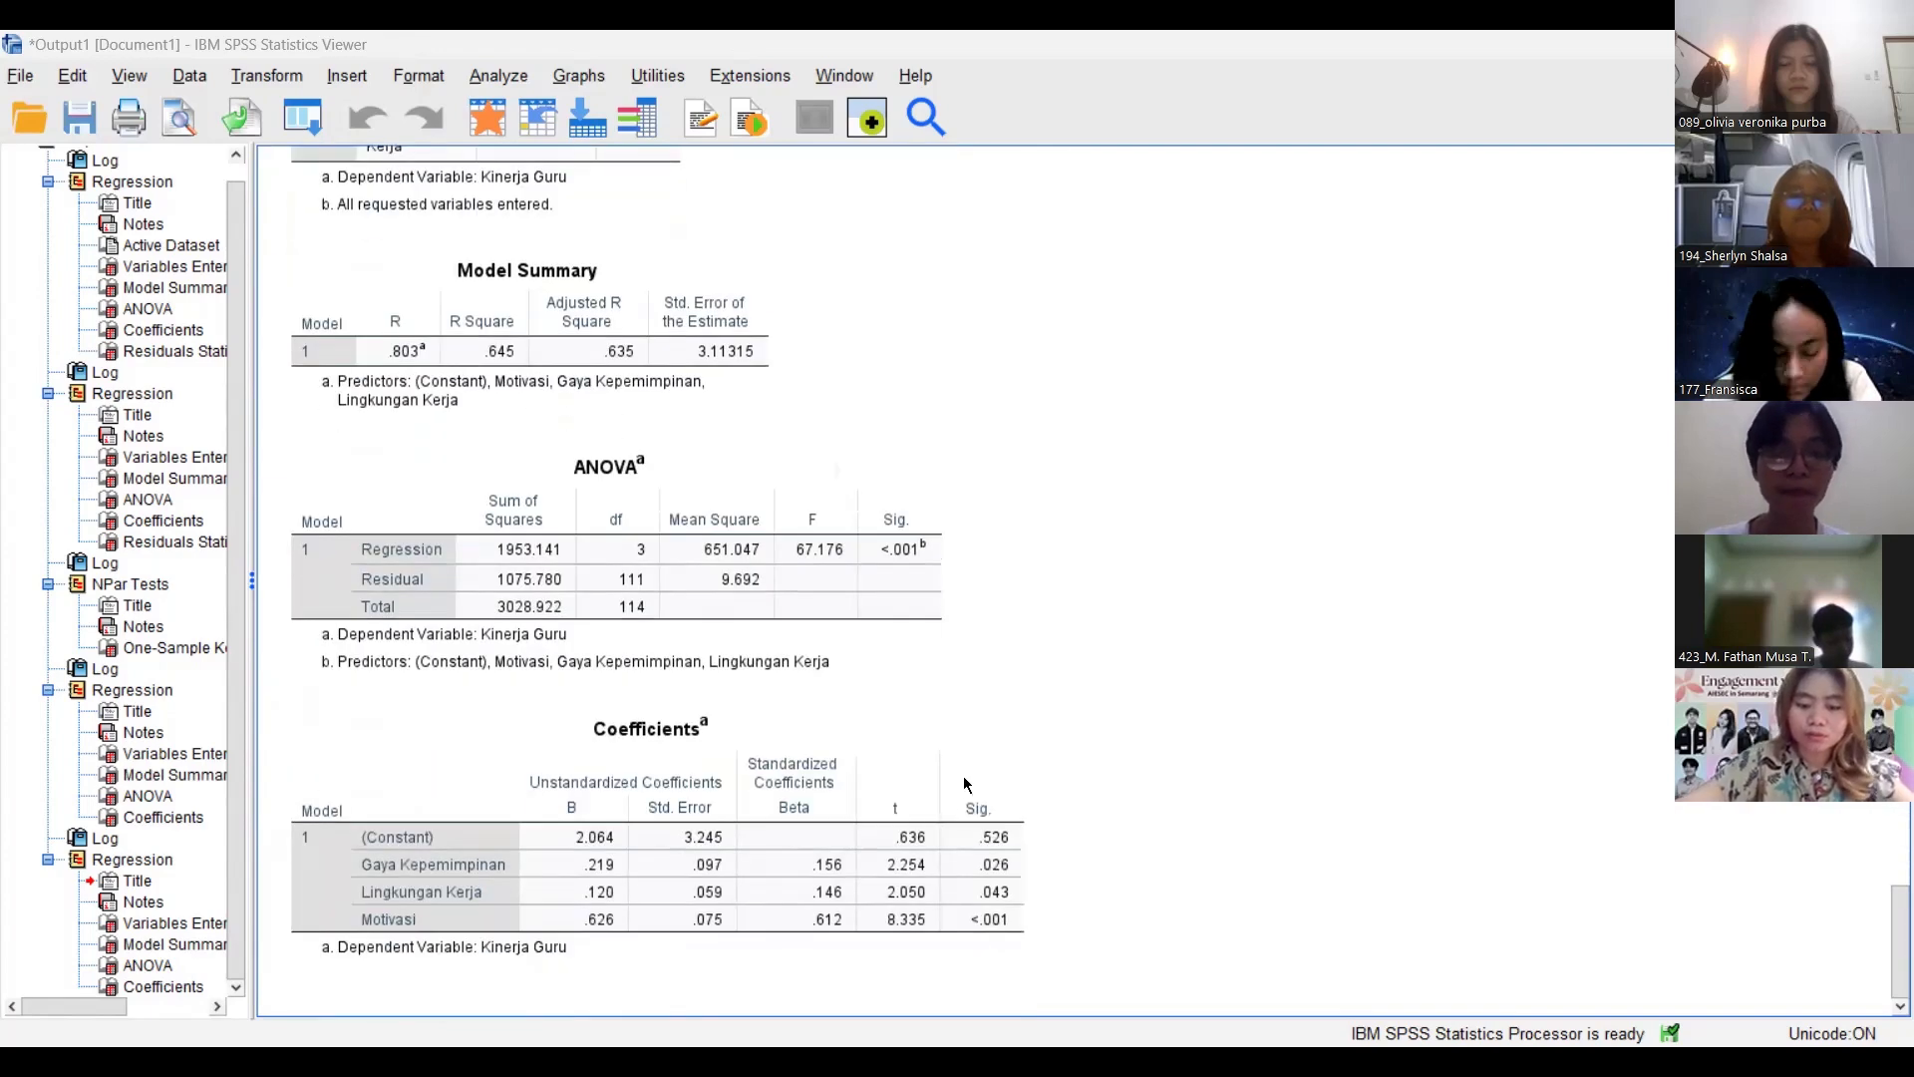
pyautogui.click(1000, 765)
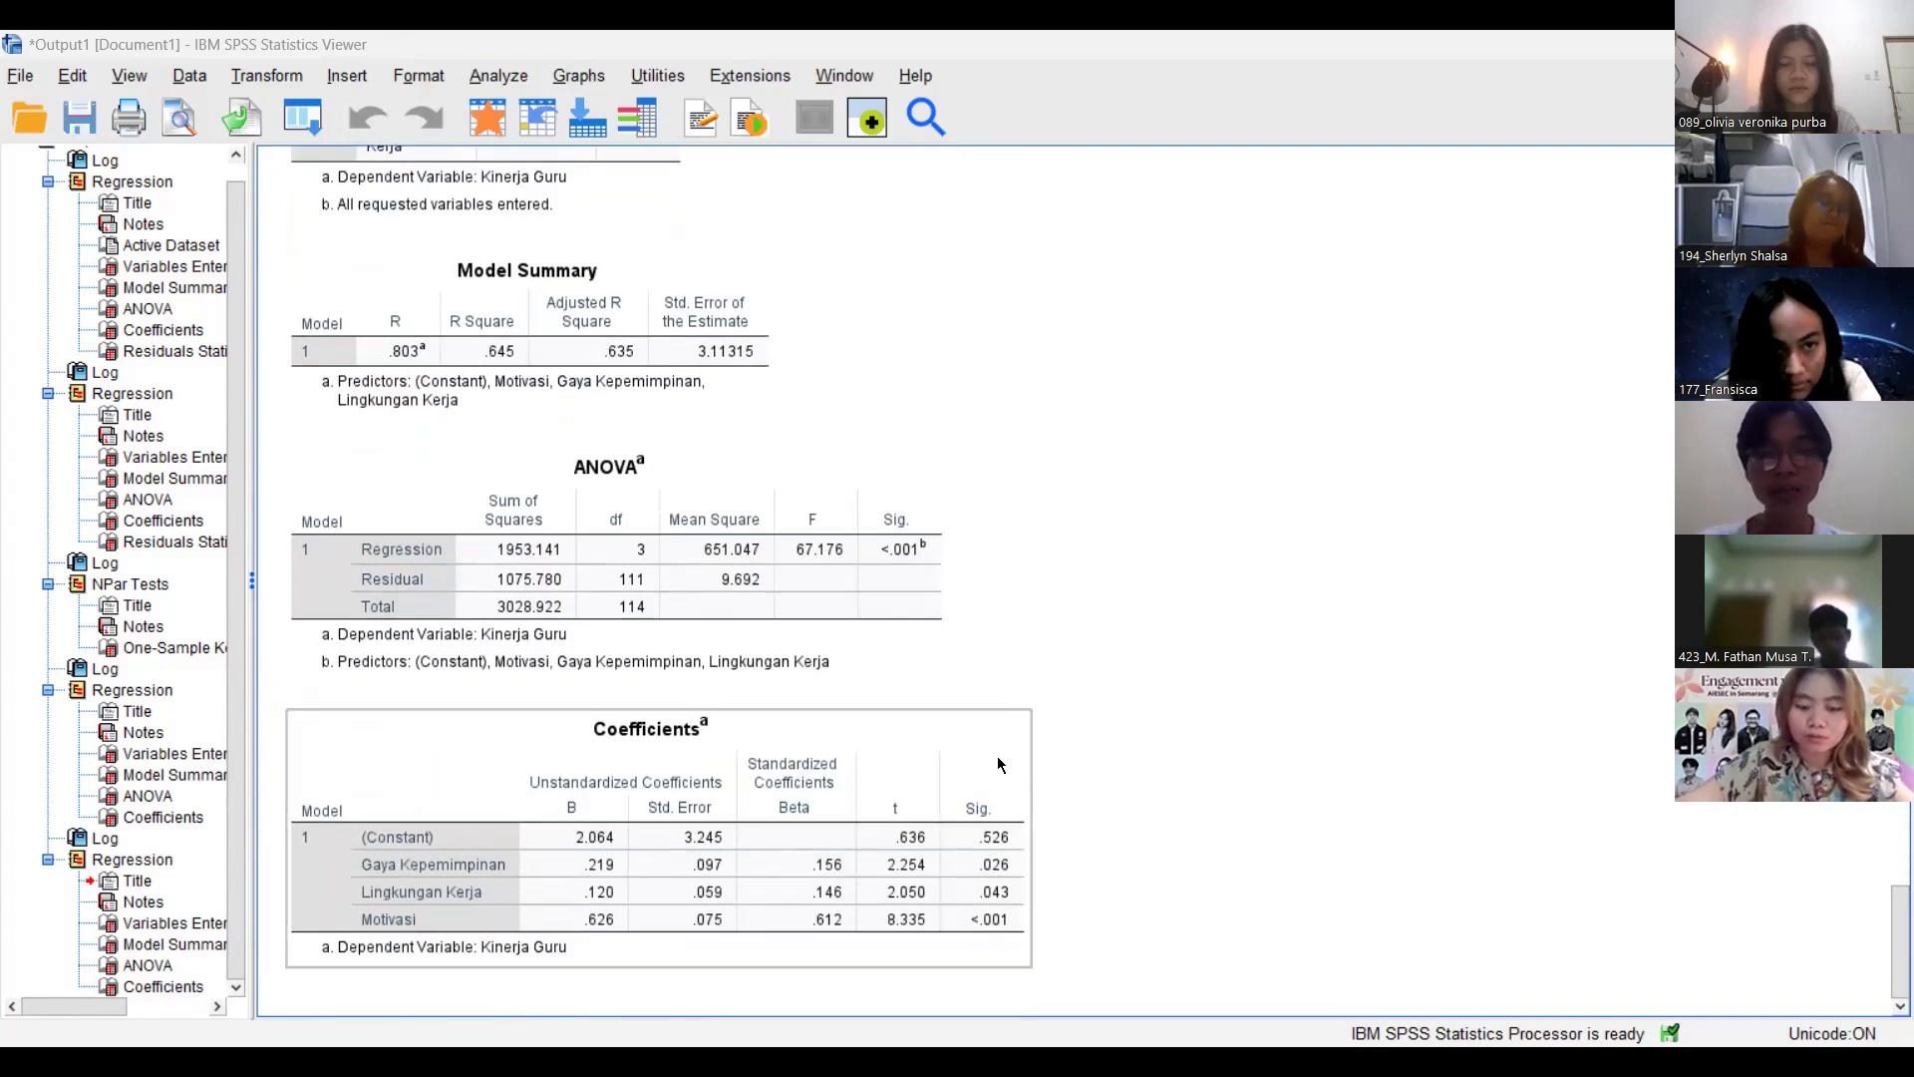
pyautogui.scroll(5, 1000, 764)
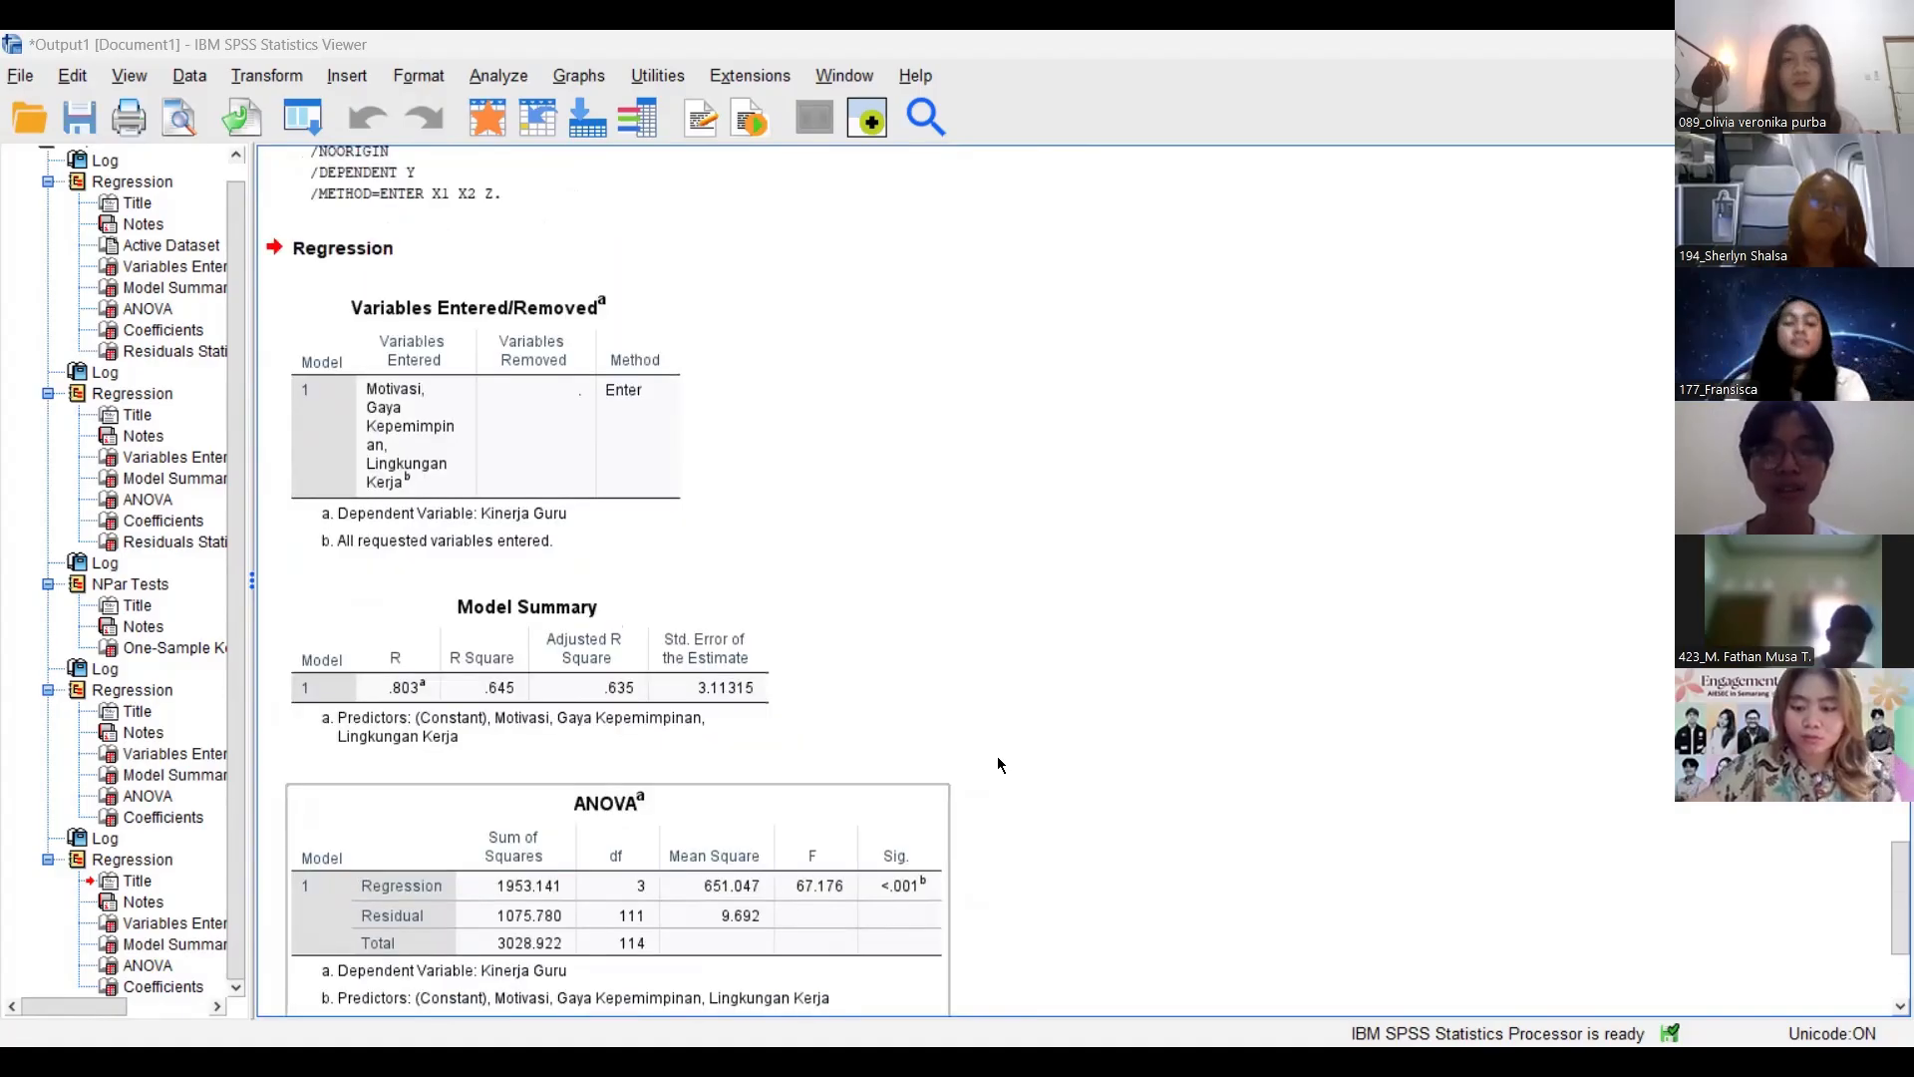
pyautogui.scroll(-5, 1000, 765)
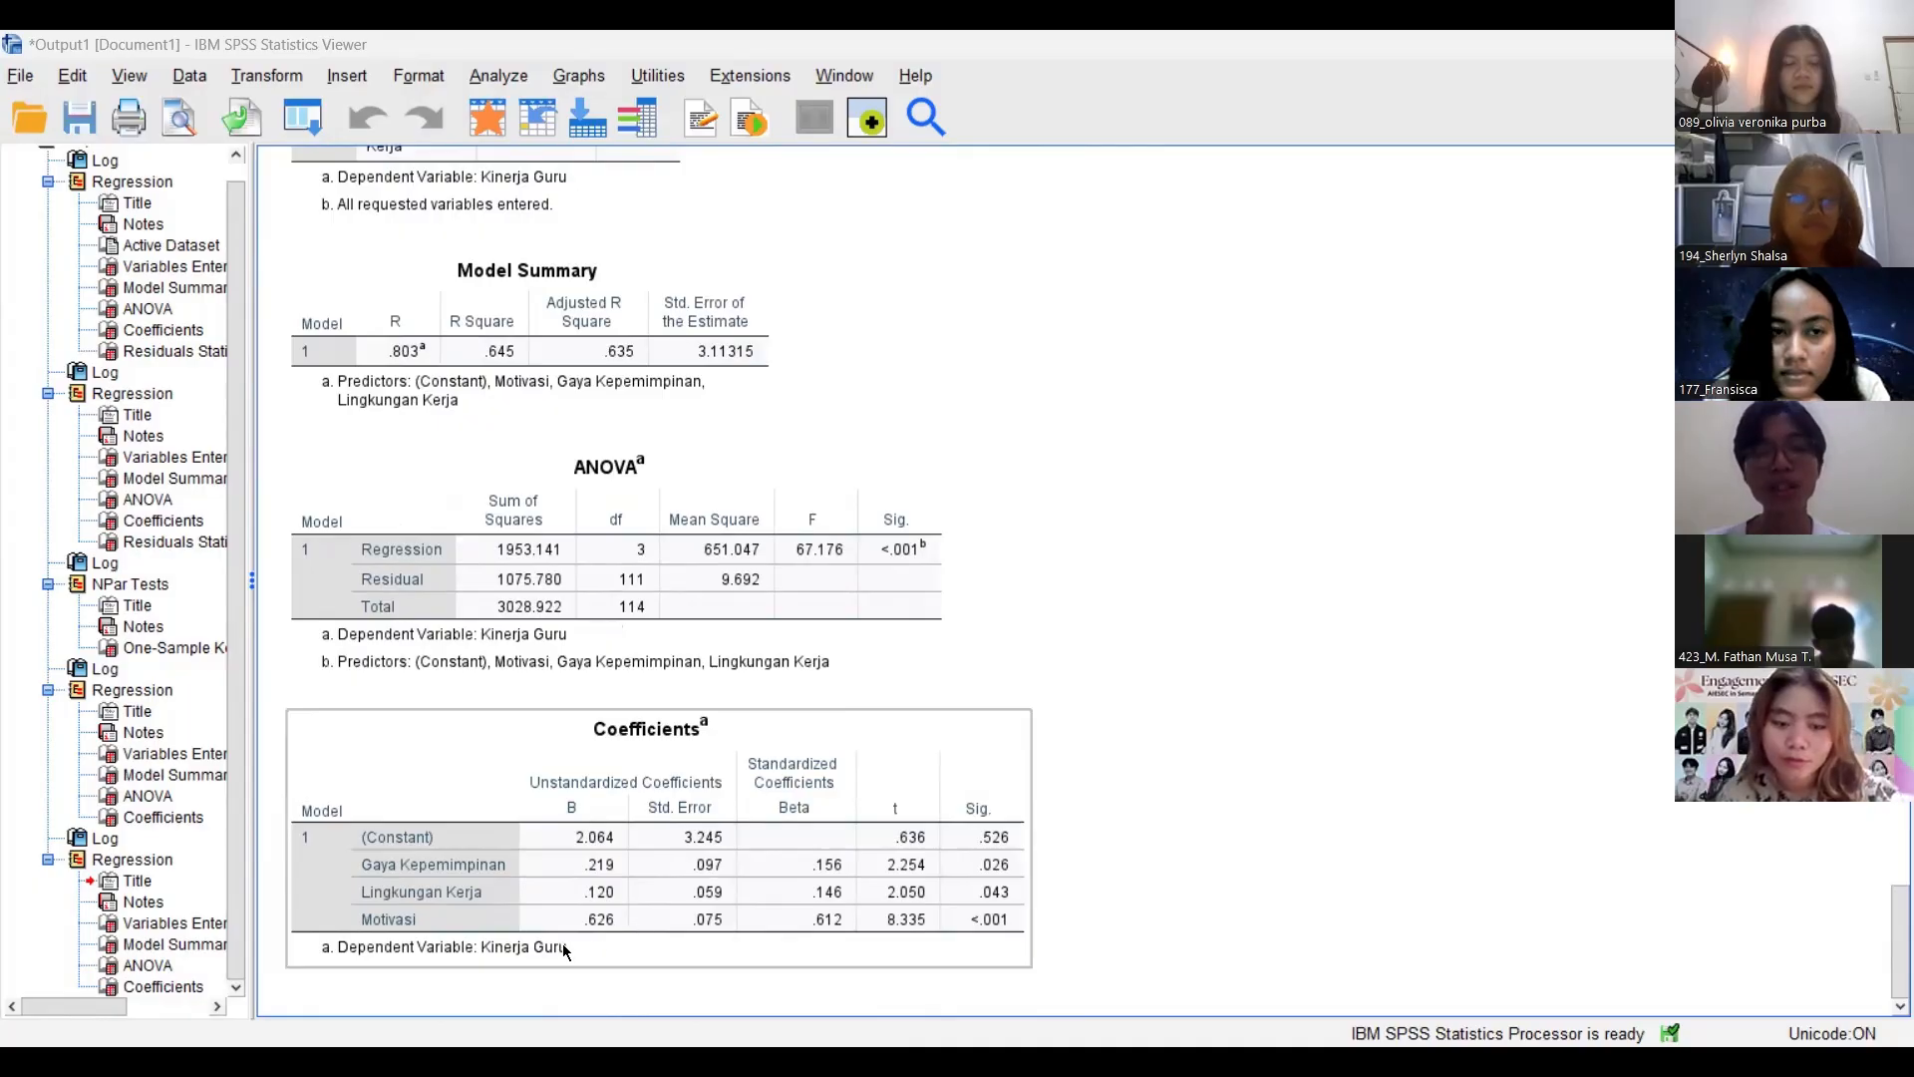
pyautogui.click(824, 937)
pyautogui.click(824, 939)
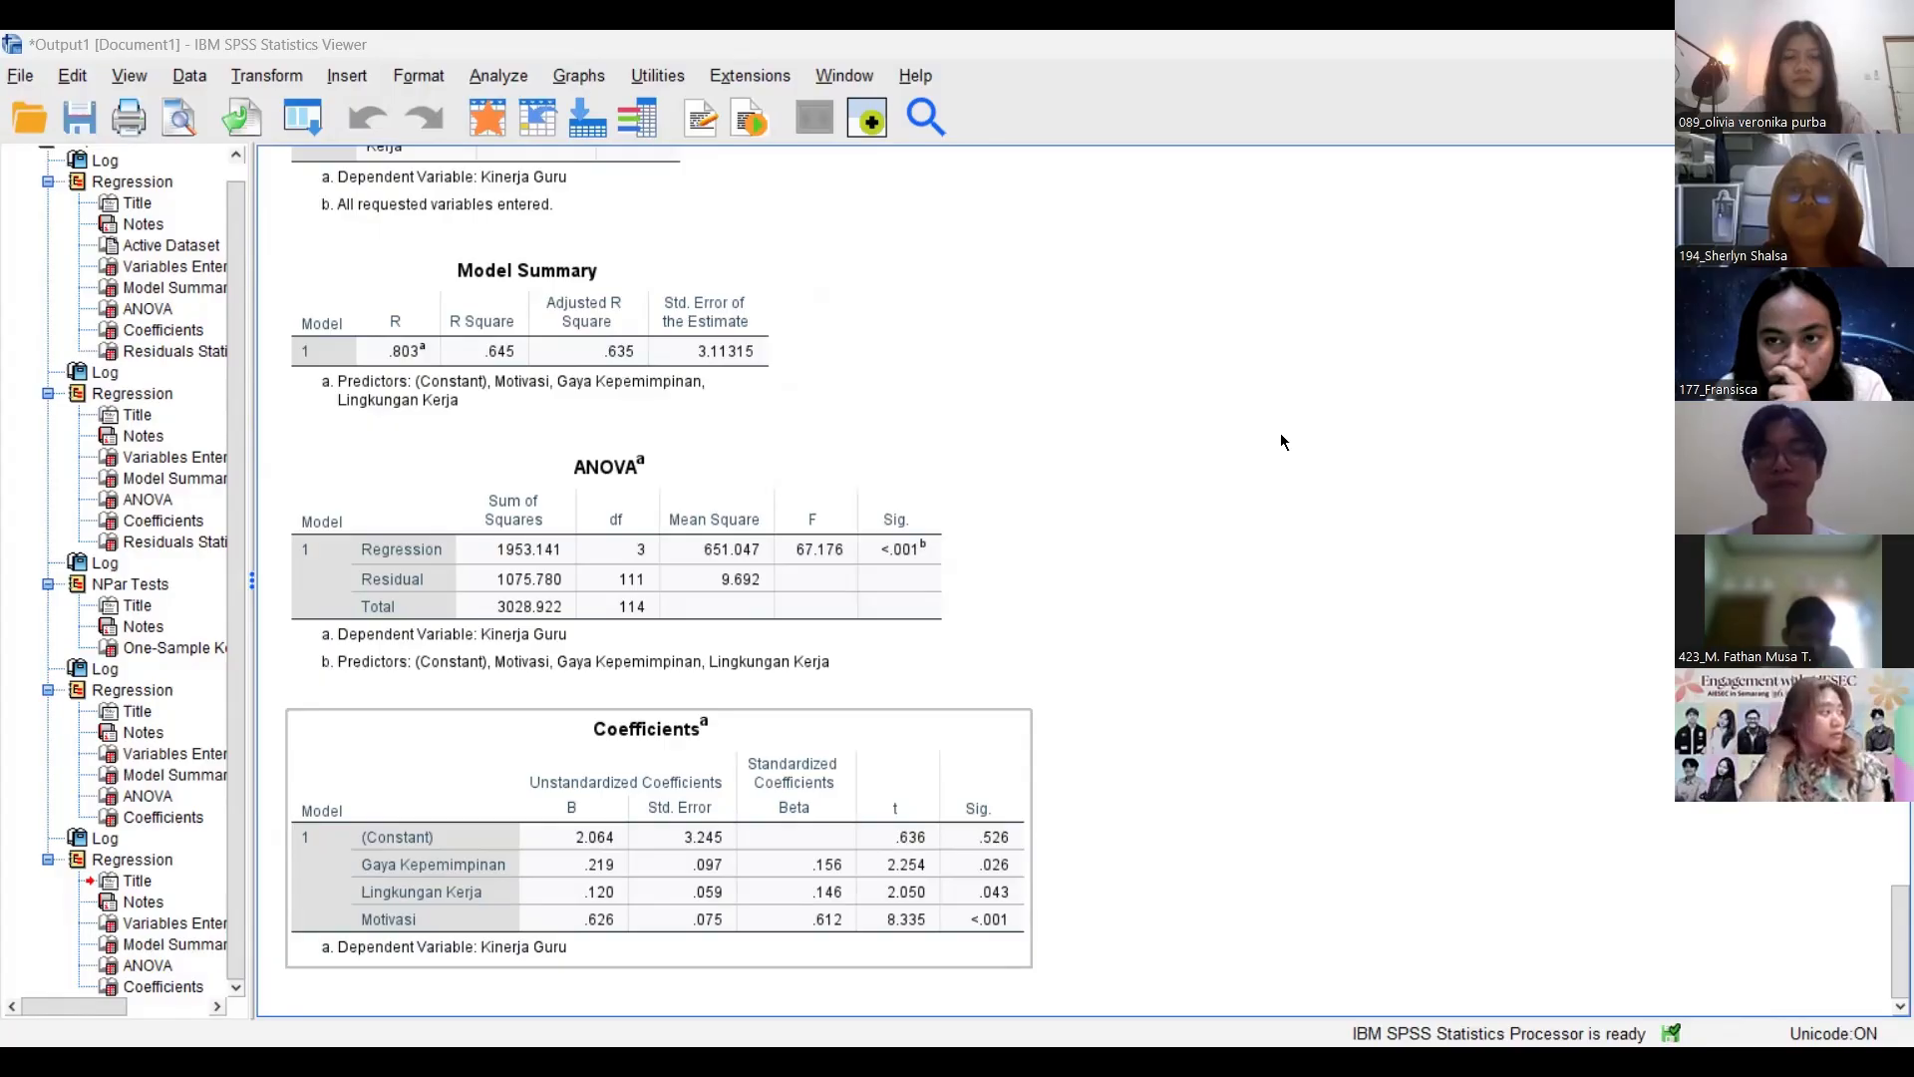
# Deselect the coefficients table and switch from the SPSS output to the closing slide of the Statistika Ekonomi presentation.
pyautogui.click(1283, 442)
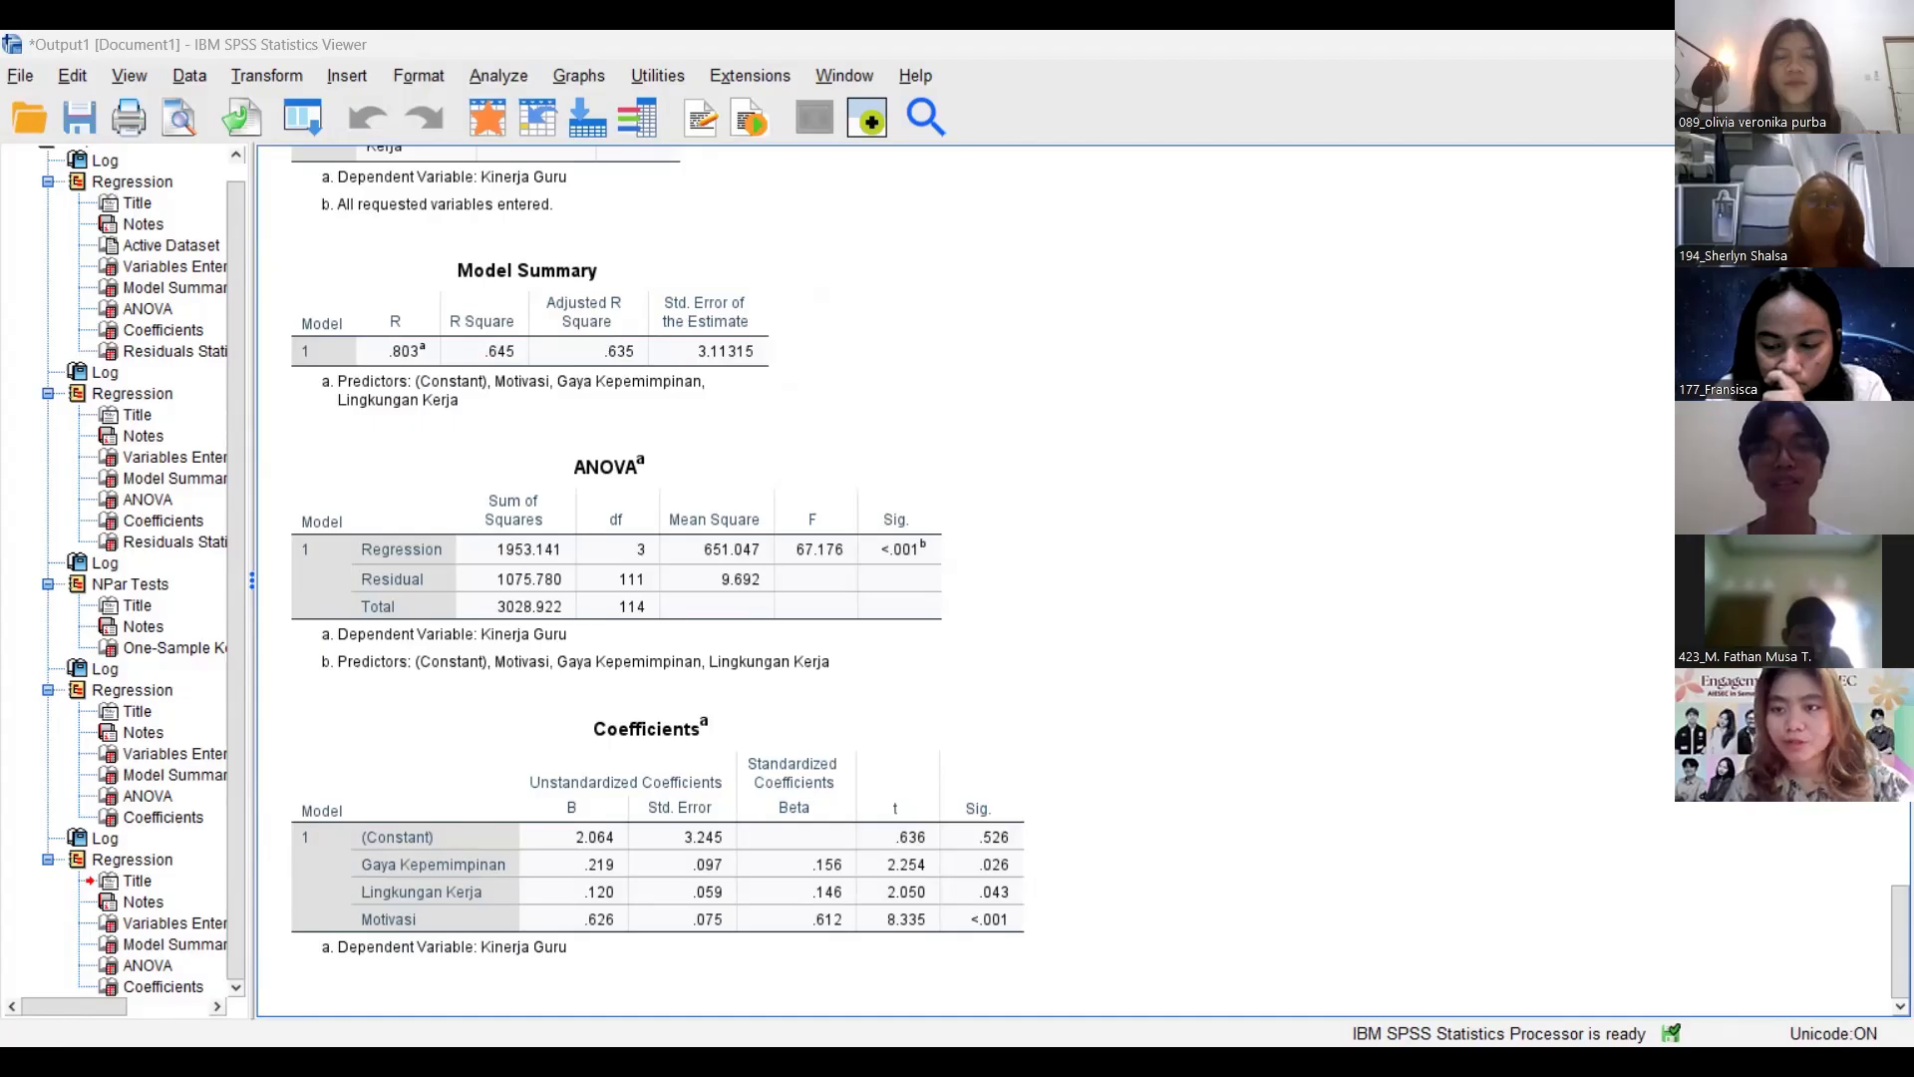
pyautogui.hotkey('alt', 'Tab')
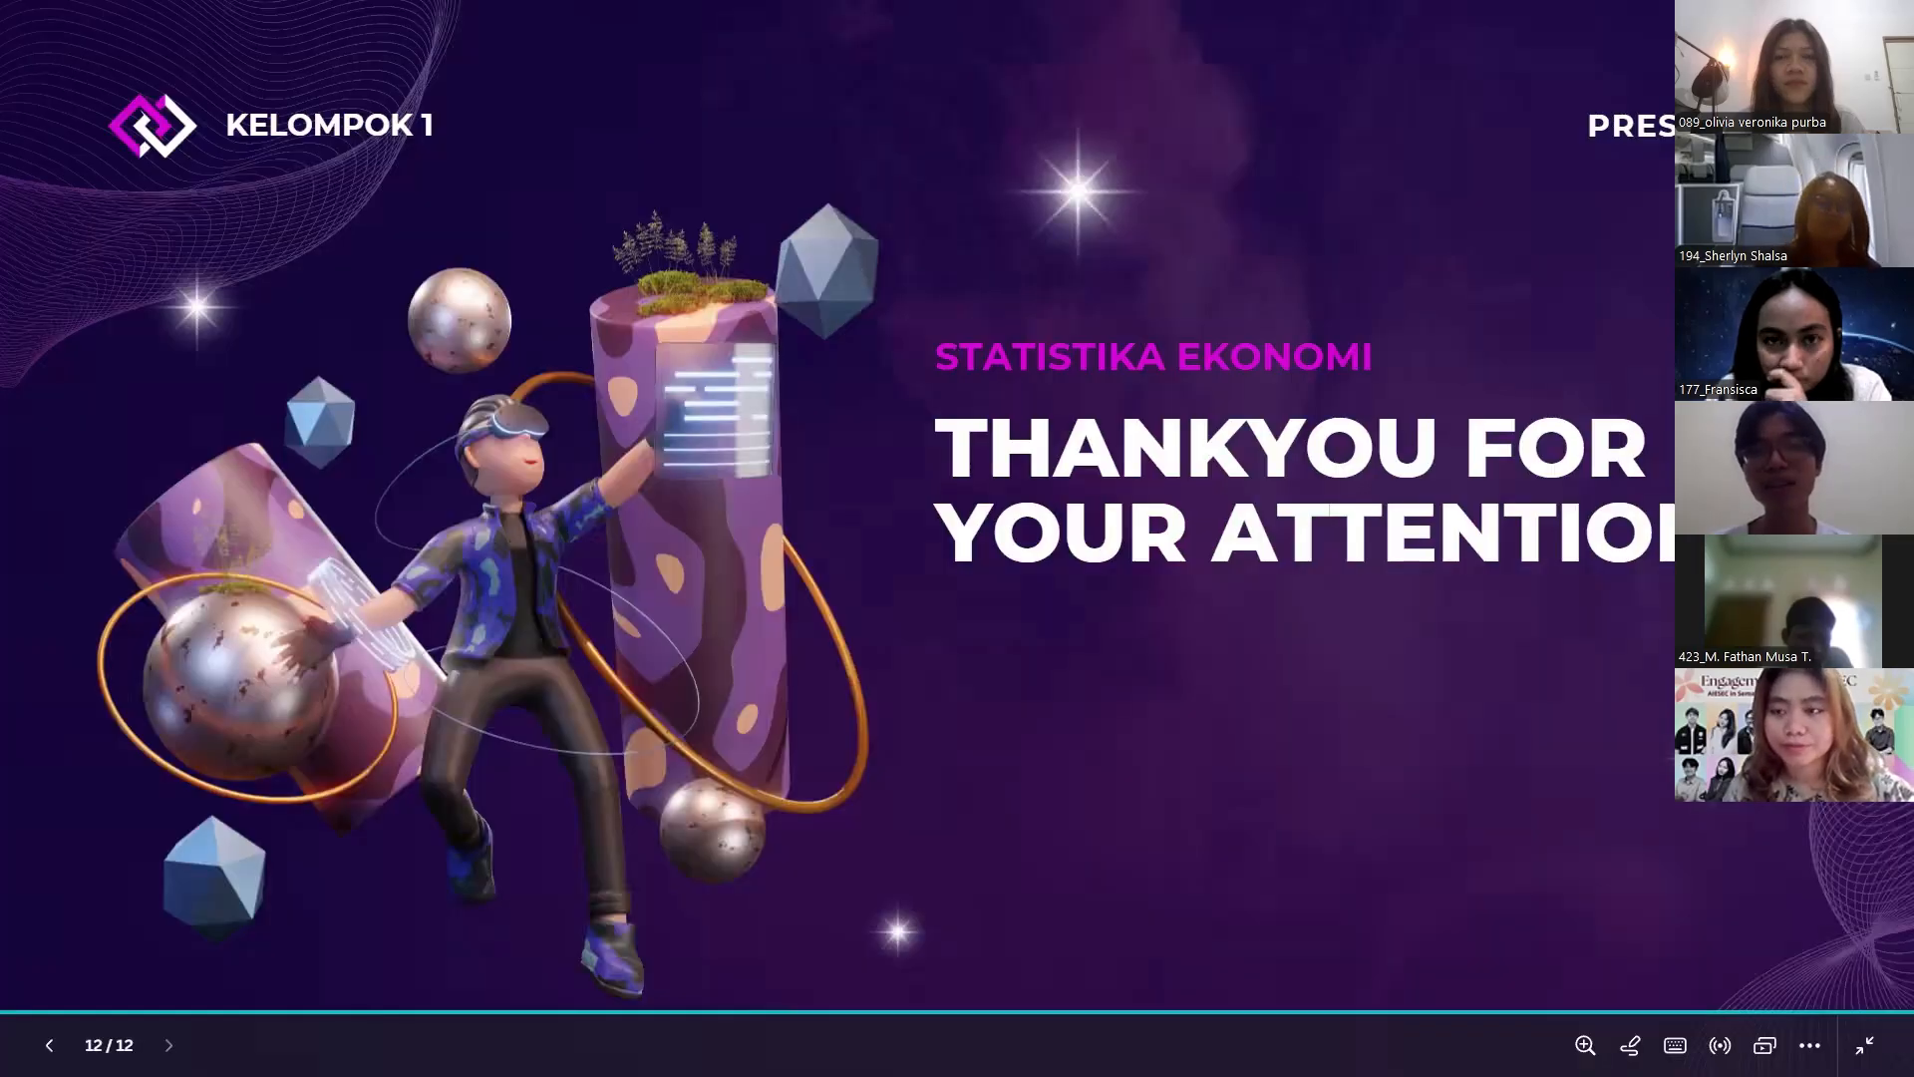